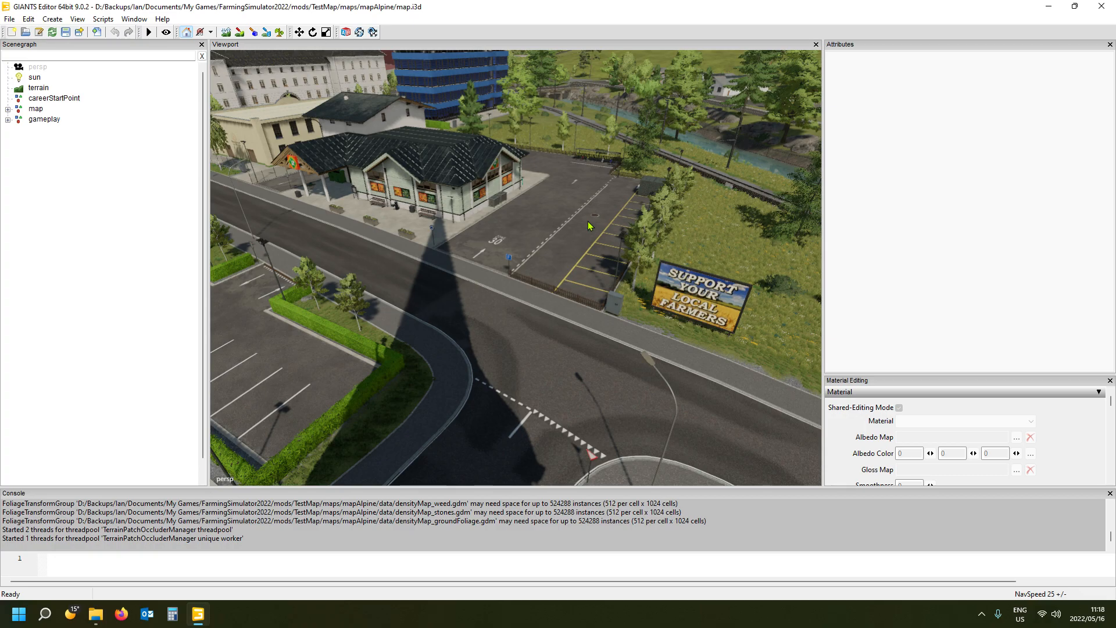
- Widen the viewport and select the decal panel of the "Support Your Local Farmers" billboard
{"action": "mouse_move", "coordinate": [558, 333]}
{"action": "left_mouse_down", "text": "alt"}
{"action": "mouse_move", "coordinate": [564, 269]}
{"action": "mouse_move", "coordinate": [713, 233]}
{"action": "mouse_move", "coordinate": [705, 254]}
{"action": "mouse_move", "coordinate": [428, 257]}
{"action": "mouse_move", "coordinate": [326, 305]}
{"action": "mouse_move", "coordinate": [572, 317]}
{"action": "left_mouse_up", "text": "alt"}
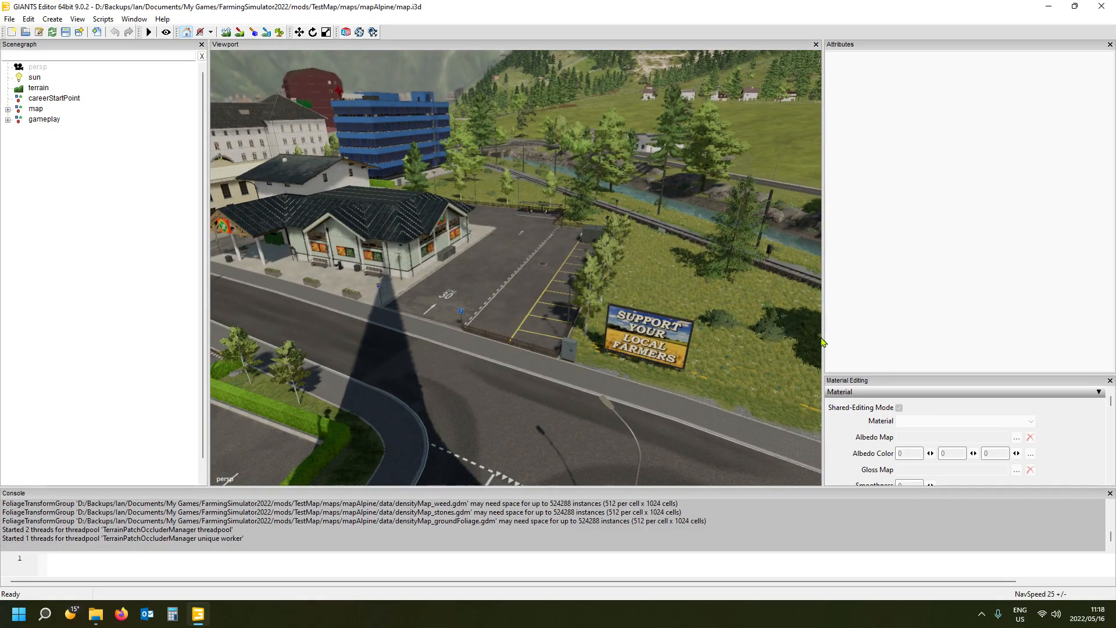
{"action": "left_click_drag", "start_coordinate": [825, 338], "coordinate": [953, 358]}
{"action": "left_click_drag", "start_coordinate": [643, 379], "coordinate": [613, 388], "text": "alt"}
{"action": "scroll", "coordinate": [596, 400], "scroll_direction": "down", "scroll_amount": 6}
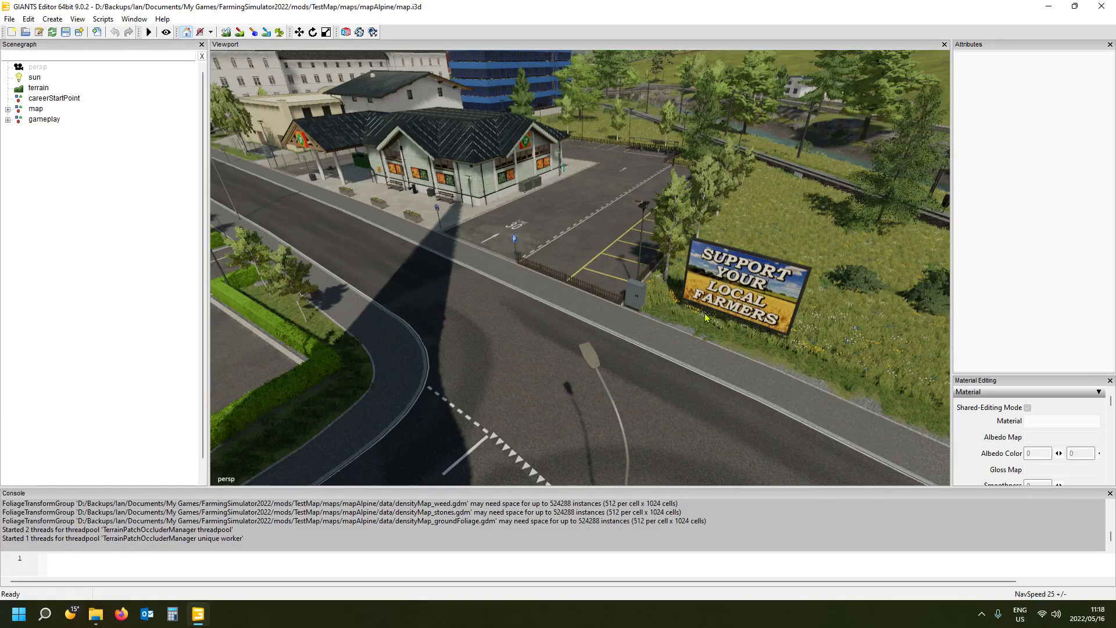
{"action": "left_click", "coordinate": [783, 300]}
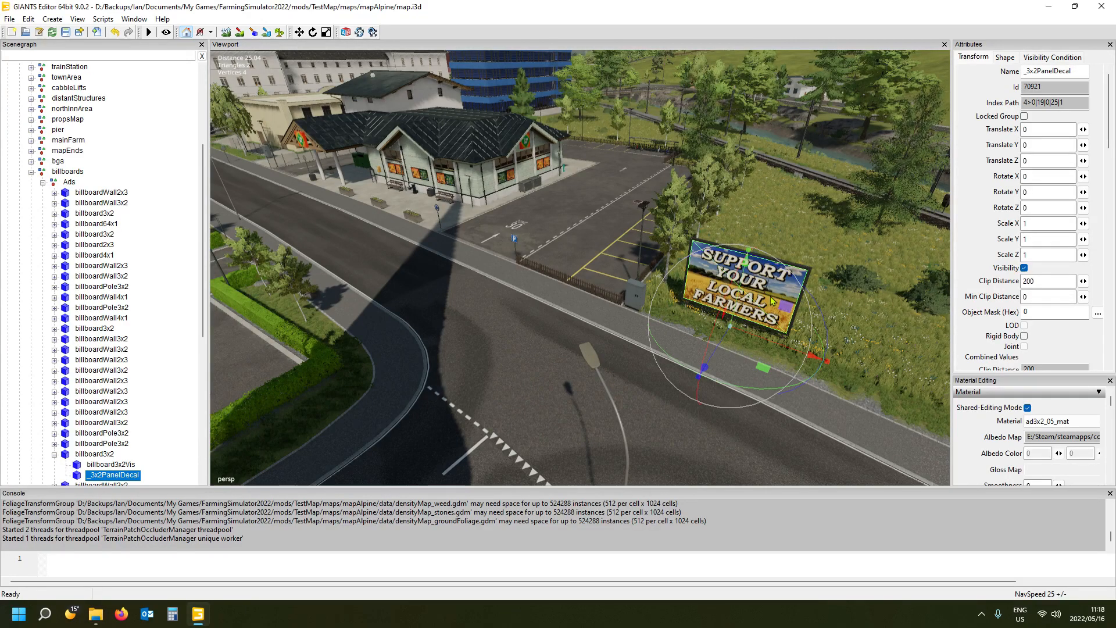
- Select the parking sign's white decal at the car park entrance and try to select the round blue sign outside the store
{"action": "left_click", "coordinate": [514, 242]}
{"action": "scroll", "coordinate": [548, 334], "scroll_direction": "up", "scroll_amount": 3}
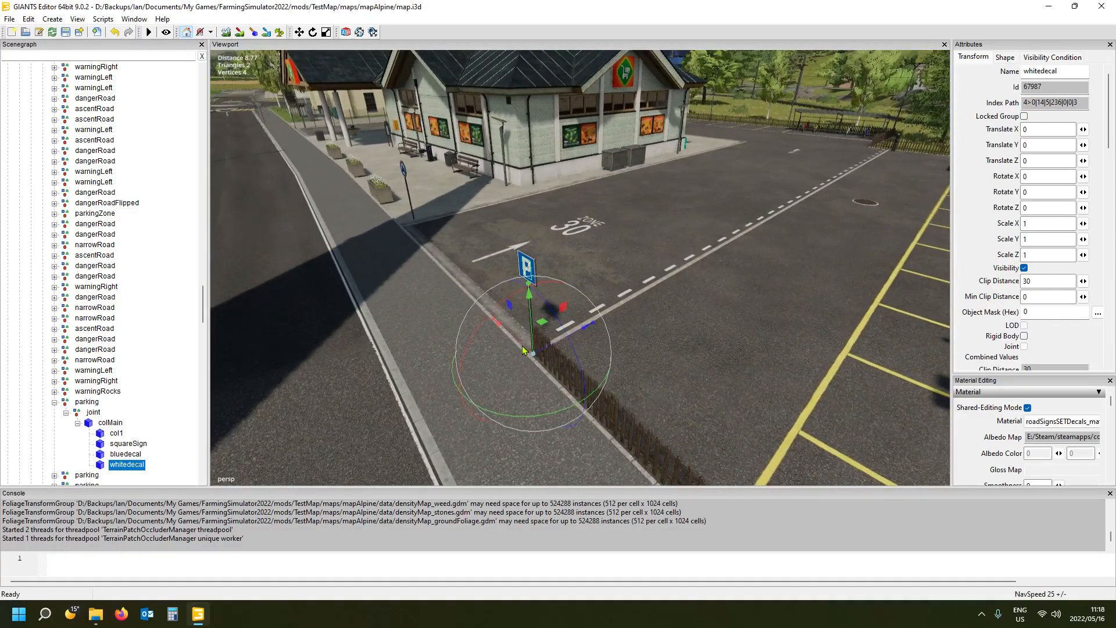
{"action": "left_click_drag", "start_coordinate": [473, 351], "coordinate": [501, 283], "text": "alt"}
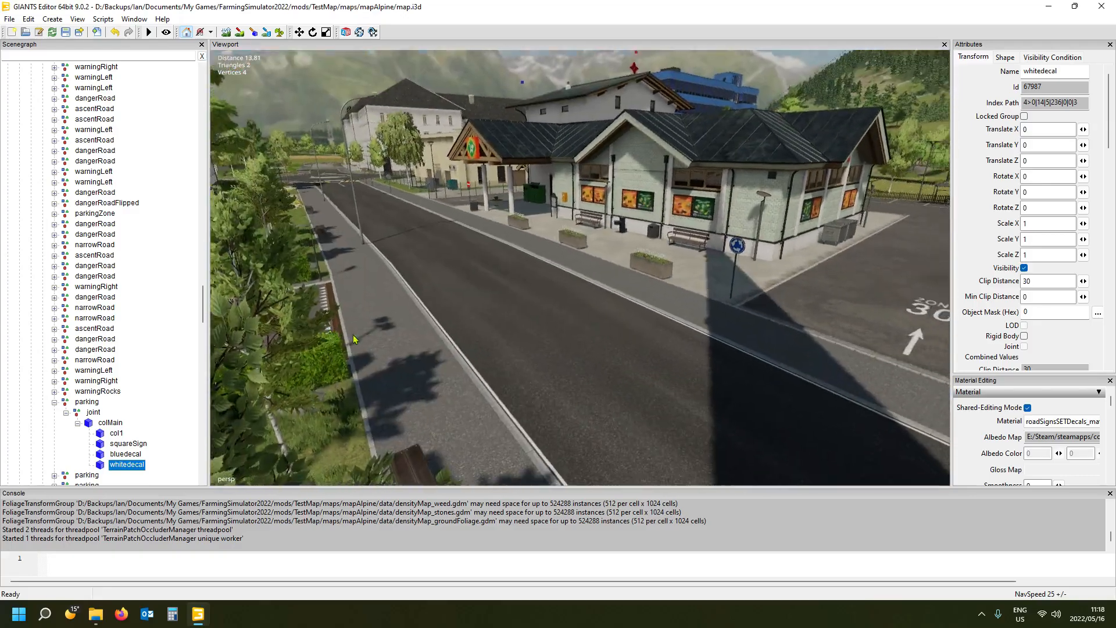
{"action": "left_click", "coordinate": [576, 213]}
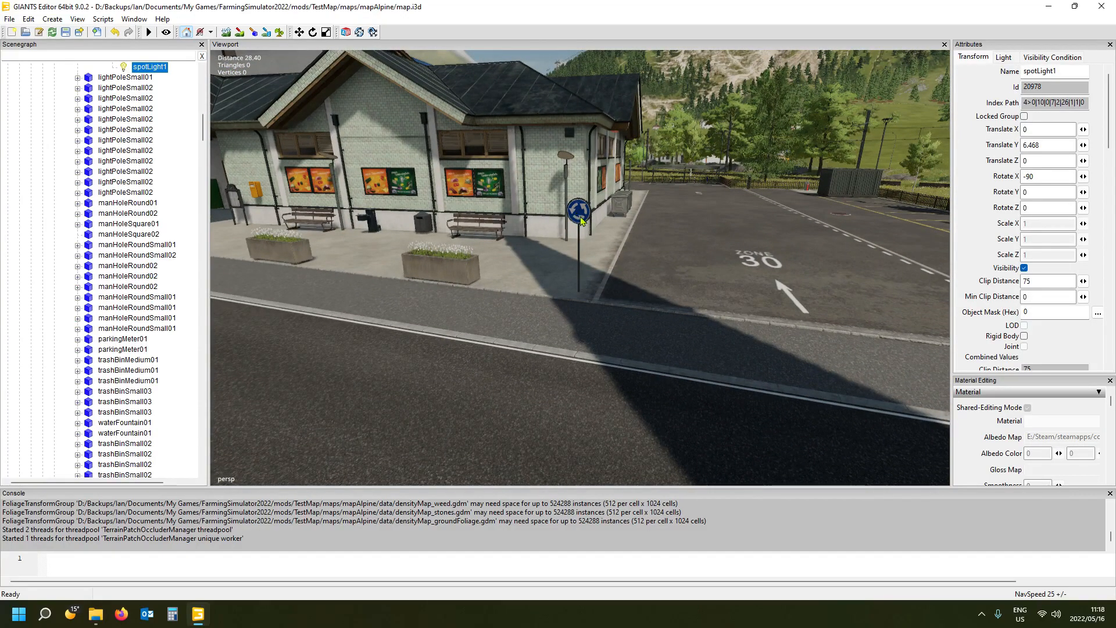
- Raise the ZONE 30 road marking to Translate Y 10.811 and the straight-ahead arrow in front of it to 10.509
{"action": "left_click_drag", "start_coordinate": [578, 215], "coordinate": [689, 340], "text": "alt"}
{"action": "scroll", "coordinate": [685, 287], "scroll_direction": "up", "scroll_amount": 3}
{"action": "scroll", "coordinate": [689, 338], "scroll_direction": "down", "scroll_amount": 4}
{"action": "left_click", "coordinate": [576, 227]}
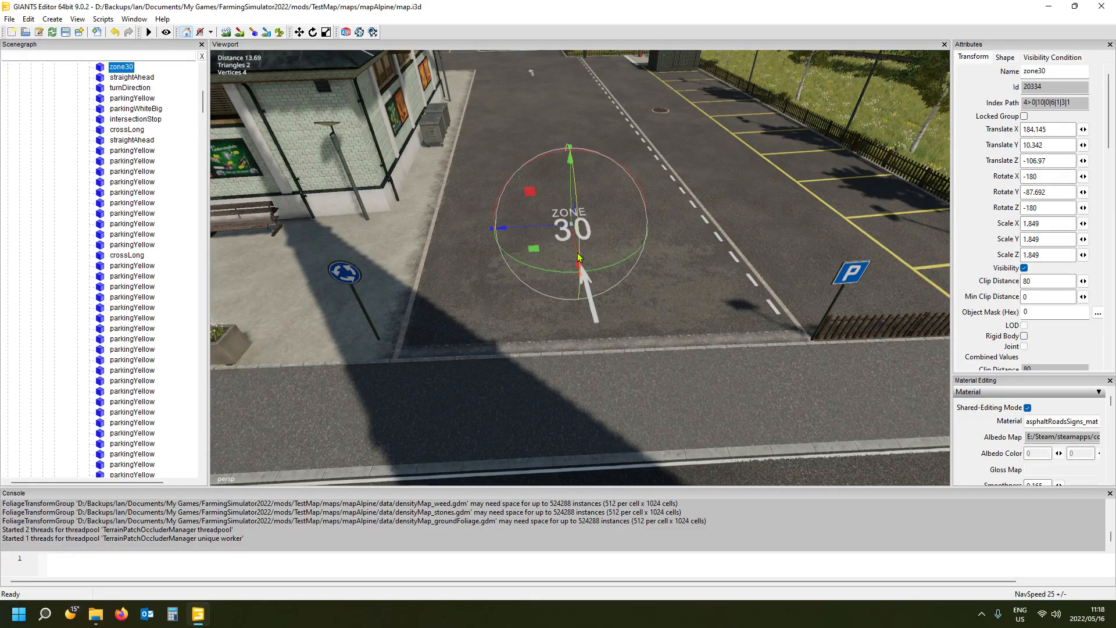
{"action": "left_click_drag", "start_coordinate": [572, 226], "coordinate": [578, 188]}
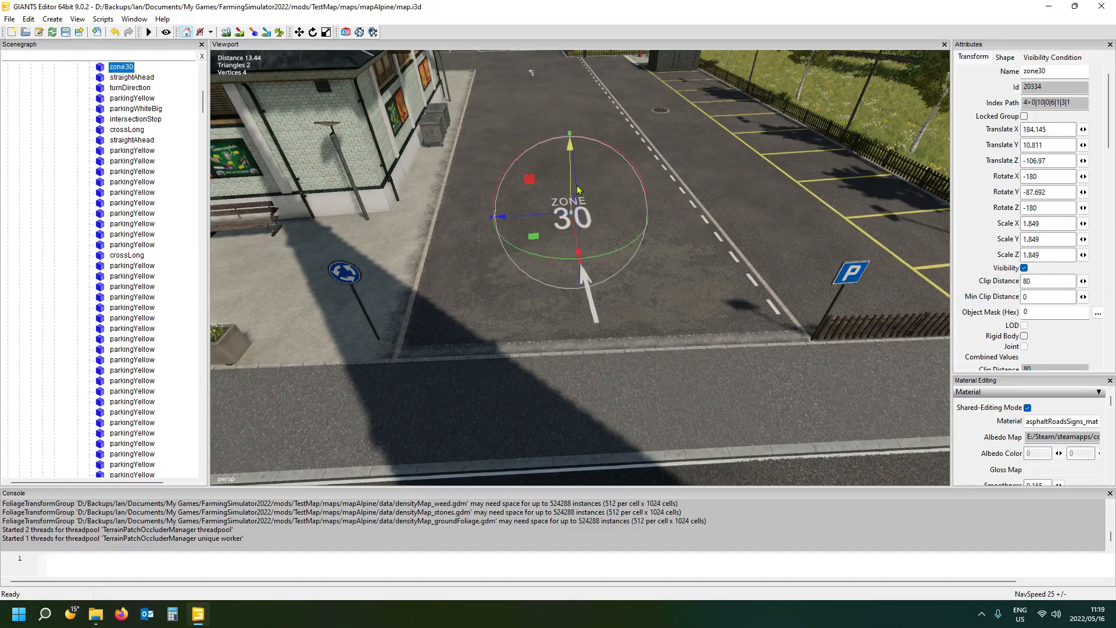
{"action": "left_click", "coordinate": [594, 319]}
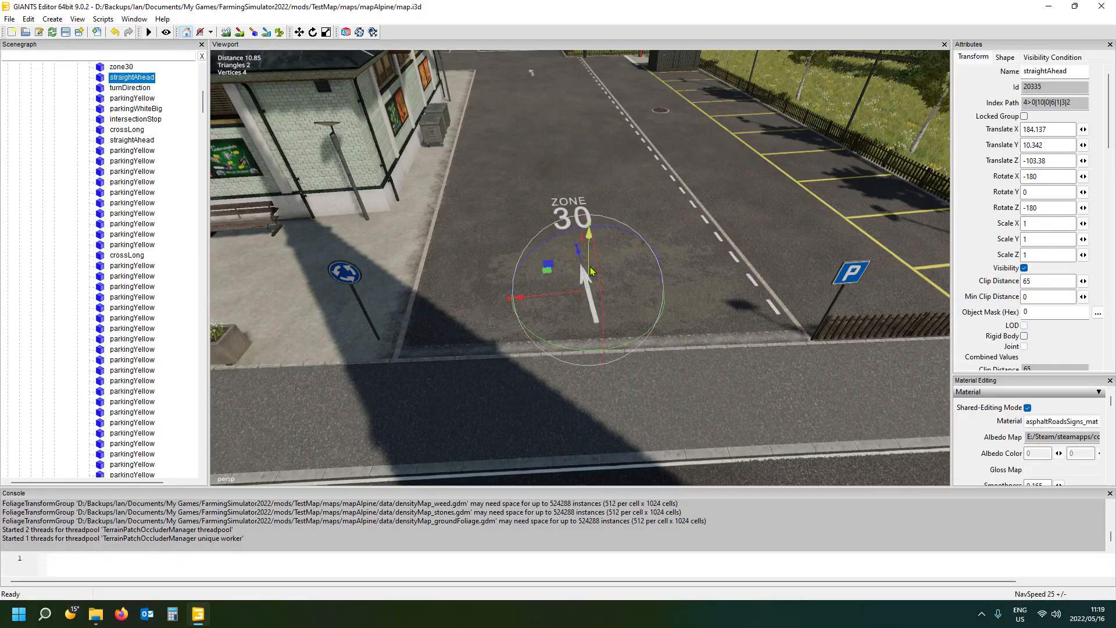
- Select the town store building at the poster wall facing the car park
{"action": "left_click_drag", "start_coordinate": [474, 334], "coordinate": [316, 274], "text": "alt"}
{"action": "scroll", "coordinate": [549, 317], "scroll_direction": "down", "scroll_amount": 5}
{"action": "scroll", "coordinate": [617, 306], "scroll_direction": "up", "scroll_amount": 3}
{"action": "scroll", "coordinate": [371, 227], "scroll_direction": "up", "scroll_amount": 3}
{"action": "scroll", "coordinate": [371, 226], "scroll_direction": "up", "scroll_amount": 3}
{"action": "scroll", "coordinate": [573, 327], "scroll_direction": "up", "scroll_amount": 3}
{"action": "left_click_drag", "start_coordinate": [573, 327], "coordinate": [437, 293], "text": "alt"}
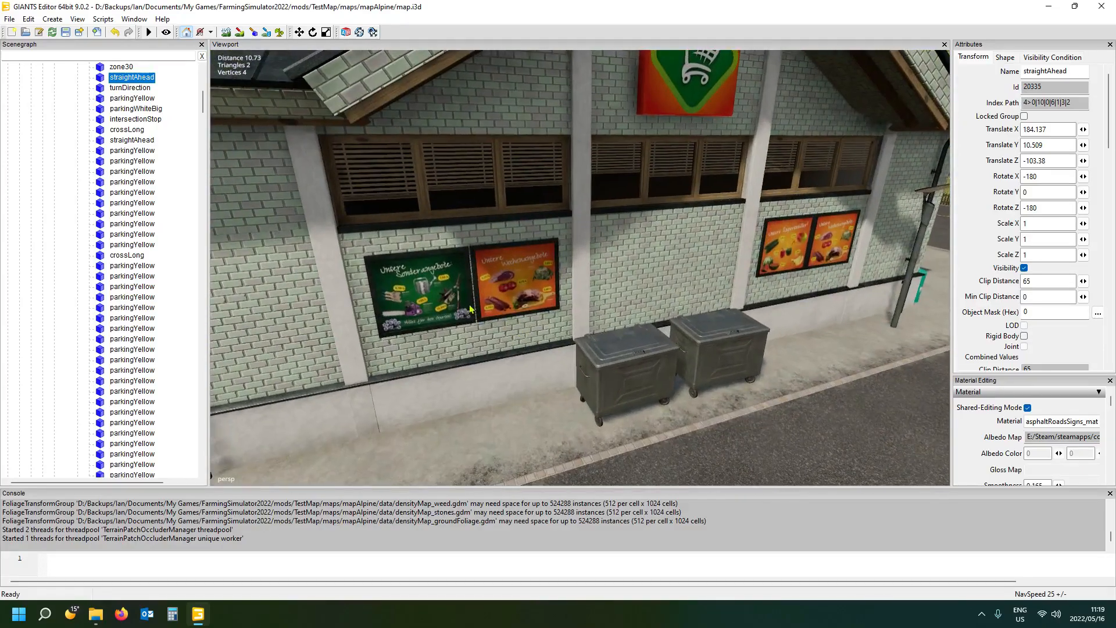
{"action": "left_click", "coordinate": [437, 293]}
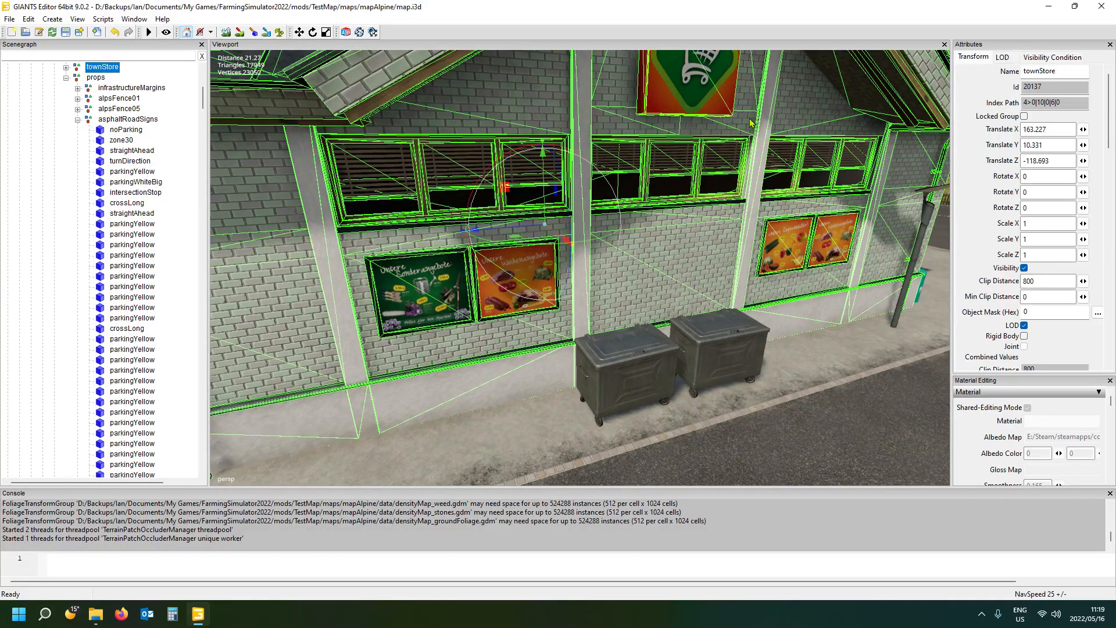
- Collapse the store's props group, expand townStore down to LOD0's interior group, and select its illum group
{"action": "left_click", "coordinate": [66, 78]}
{"action": "scroll", "coordinate": [70, 78], "scroll_direction": "up", "scroll_amount": 1}
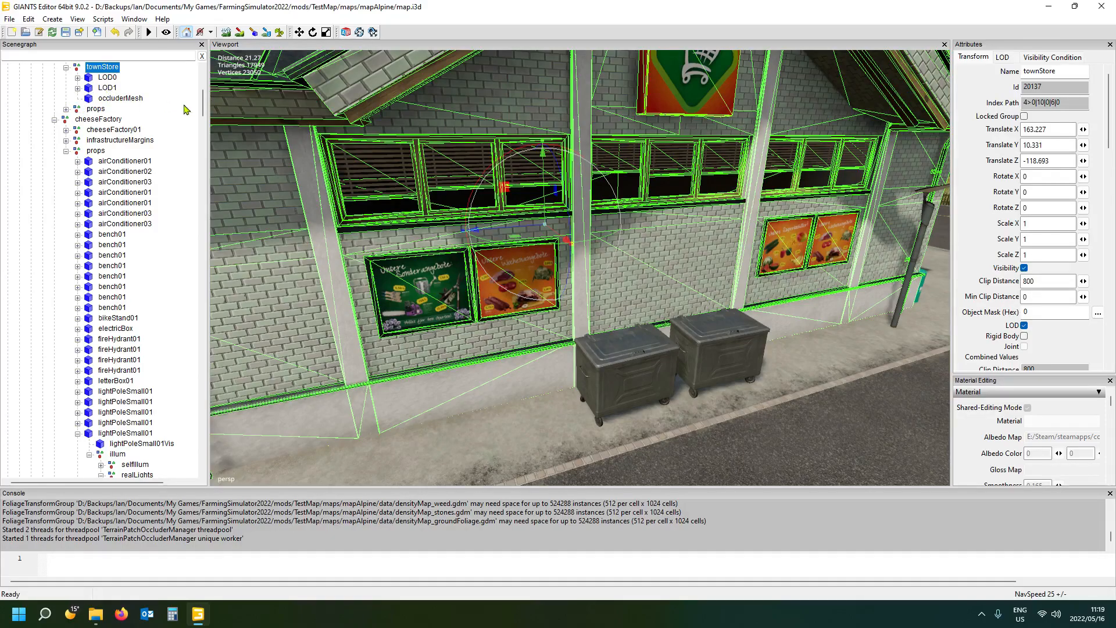
{"action": "left_click", "coordinate": [109, 80]}
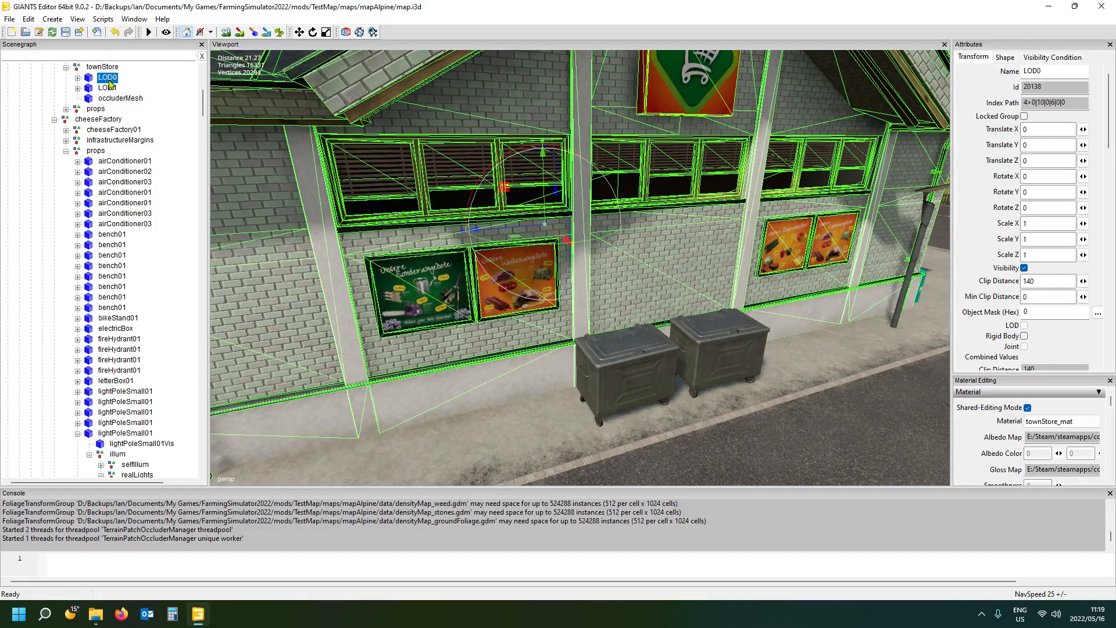
{"action": "left_click", "coordinate": [78, 79]}
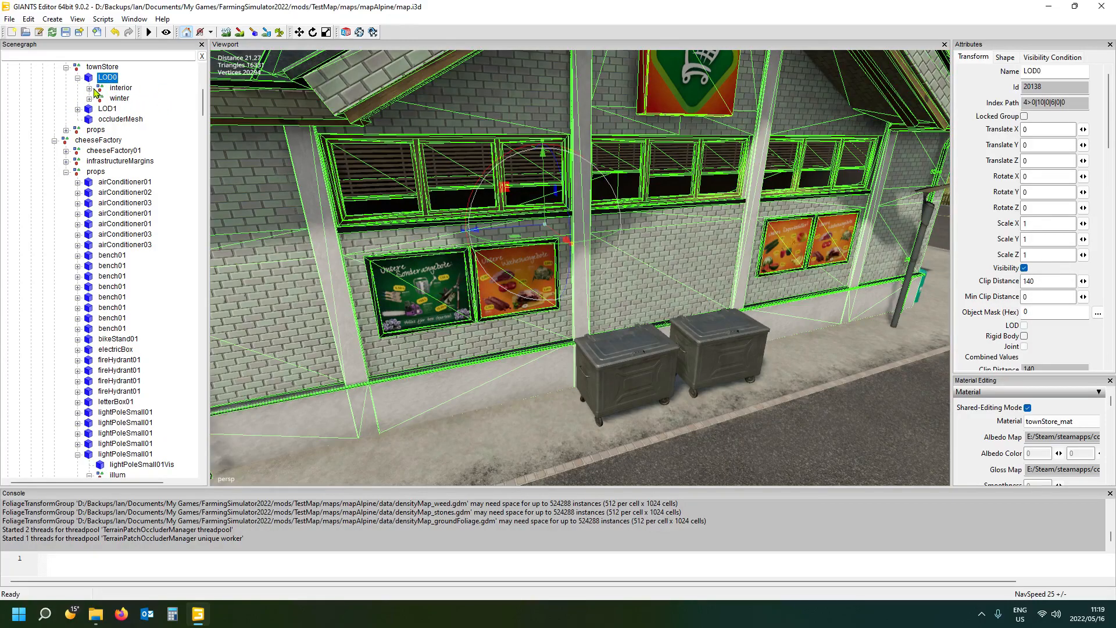
{"action": "left_click", "coordinate": [89, 88]}
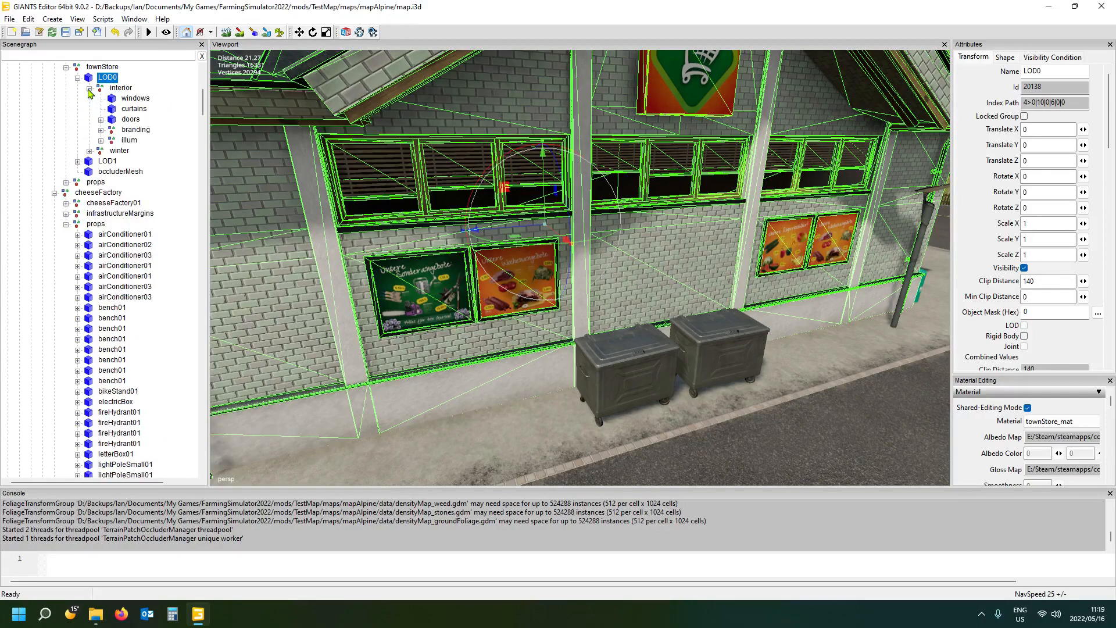
{"action": "left_click", "coordinate": [133, 138]}
{"action": "left_click", "coordinate": [129, 141]}
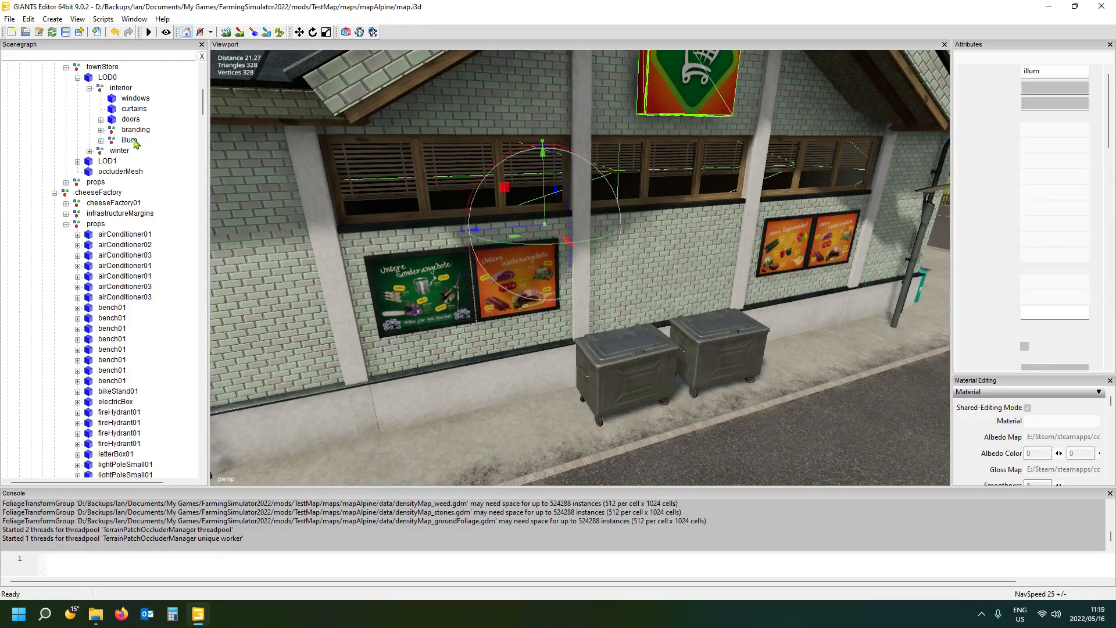
- Select decal1, the shopping-cart logo in the selfIllum group, and move it away from the wall to Translate X 15.497
{"action": "left_click_drag", "start_coordinate": [367, 295], "coordinate": [398, 262], "text": "alt"}
{"action": "scroll", "coordinate": [399, 262], "scroll_direction": "up", "scroll_amount": 1}
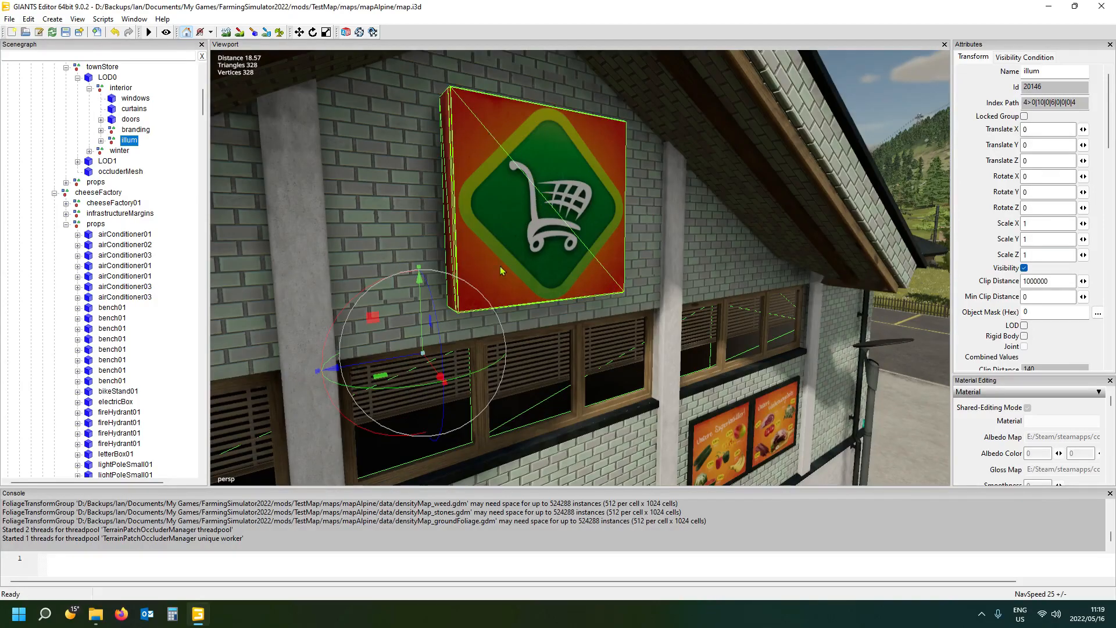
{"action": "left_click", "coordinate": [101, 140]}
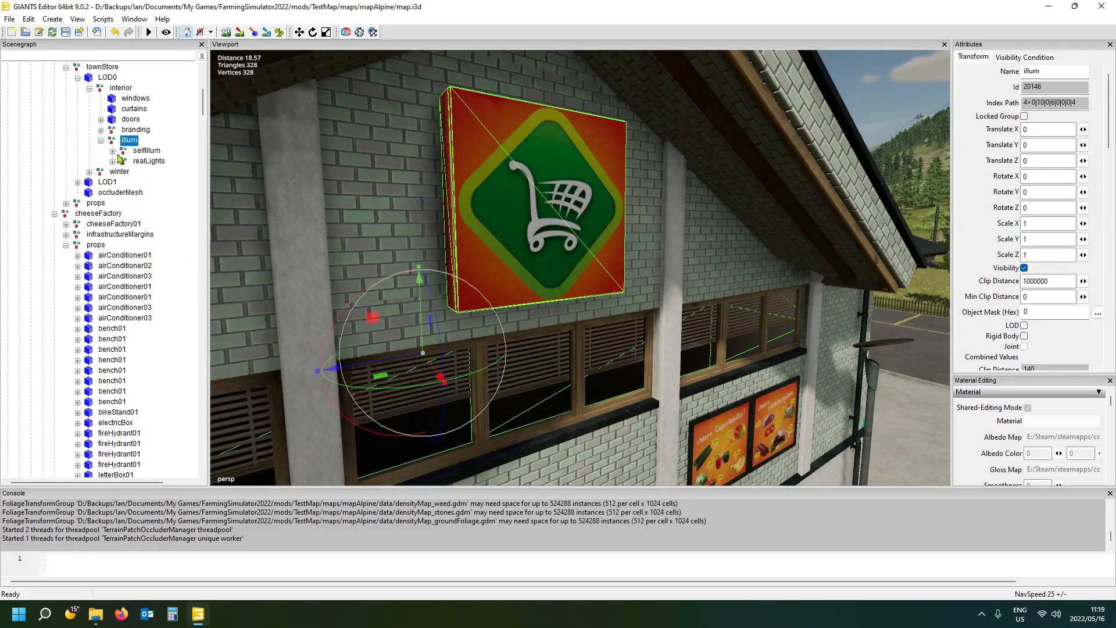
{"action": "left_click", "coordinate": [112, 150]}
{"action": "left_click", "coordinate": [155, 203]}
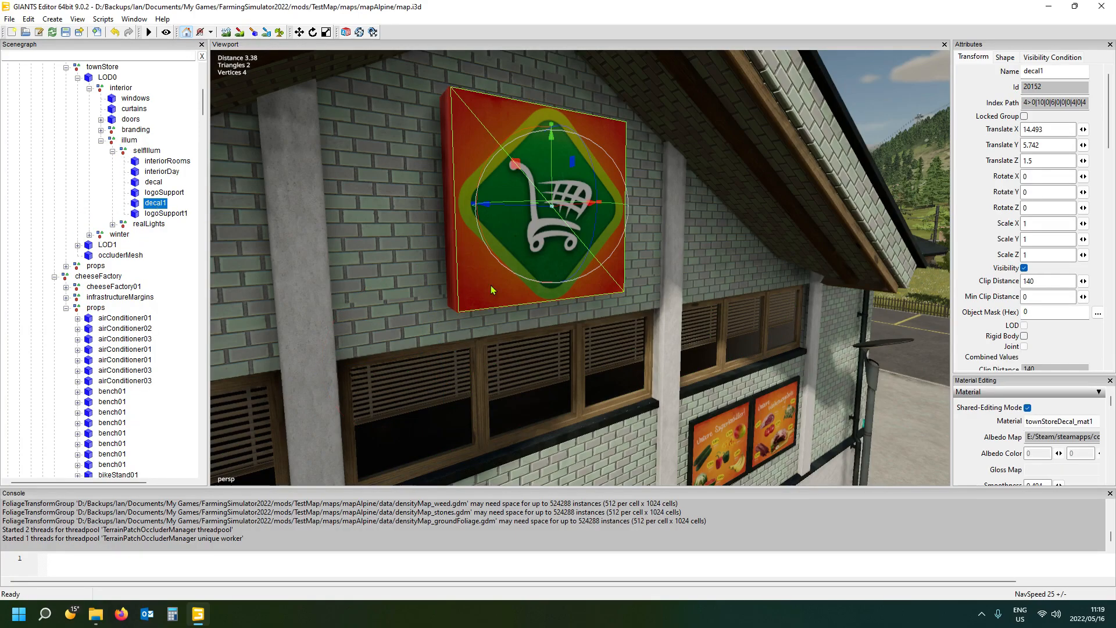
{"action": "left_click_drag", "start_coordinate": [582, 212], "coordinate": [674, 194]}
{"action": "scroll", "coordinate": [424, 321], "scroll_direction": "down", "scroll_amount": 10}
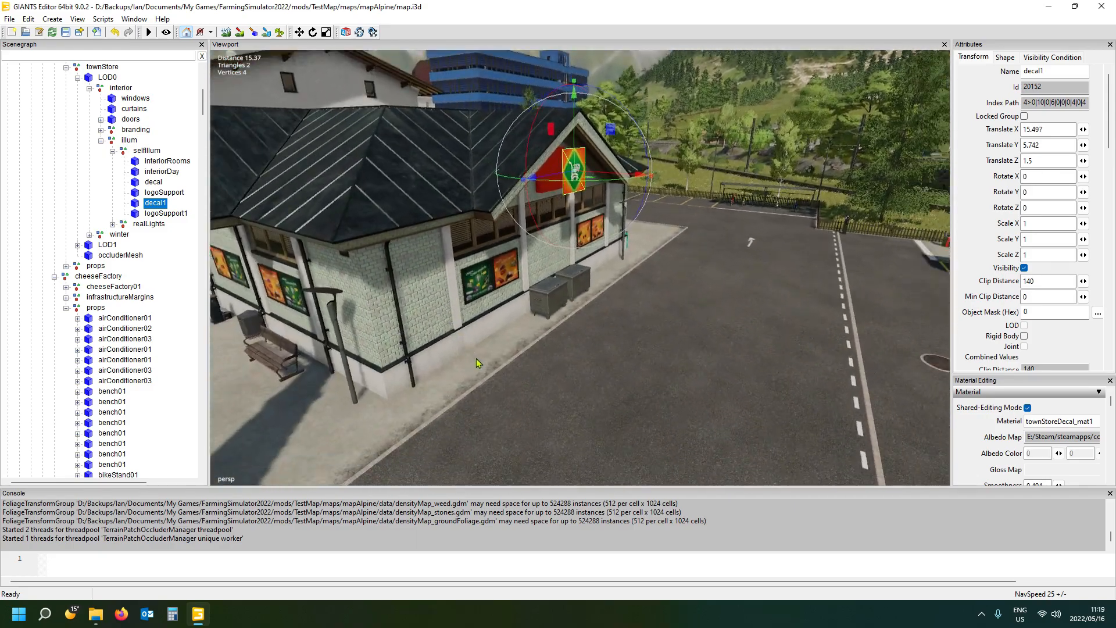
{"action": "scroll", "coordinate": [498, 380], "scroll_direction": "down", "scroll_amount": 3}
{"action": "left_click_drag", "start_coordinate": [498, 381], "coordinate": [466, 341], "text": "alt"}
{"action": "scroll", "coordinate": [438, 390], "scroll_direction": "up", "scroll_amount": 3}
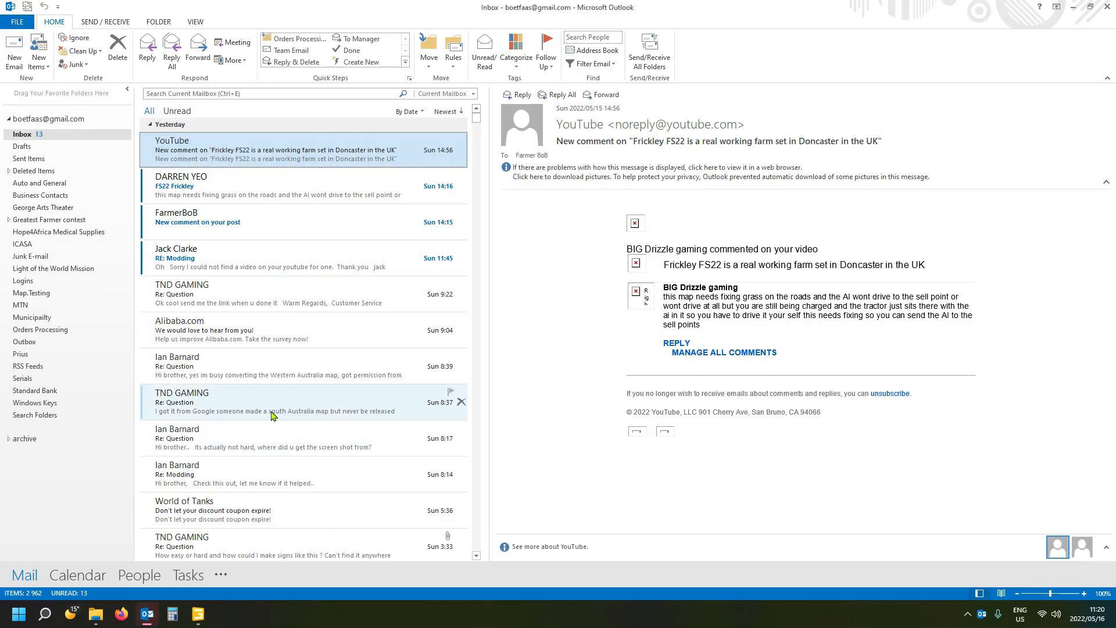
- In the Outlook inbox, open the "Re: Question" message about making signs and view its attached image BE8m5uc.jpg
{"action": "scroll", "coordinate": [232, 451], "scroll_direction": "down", "scroll_amount": 1}
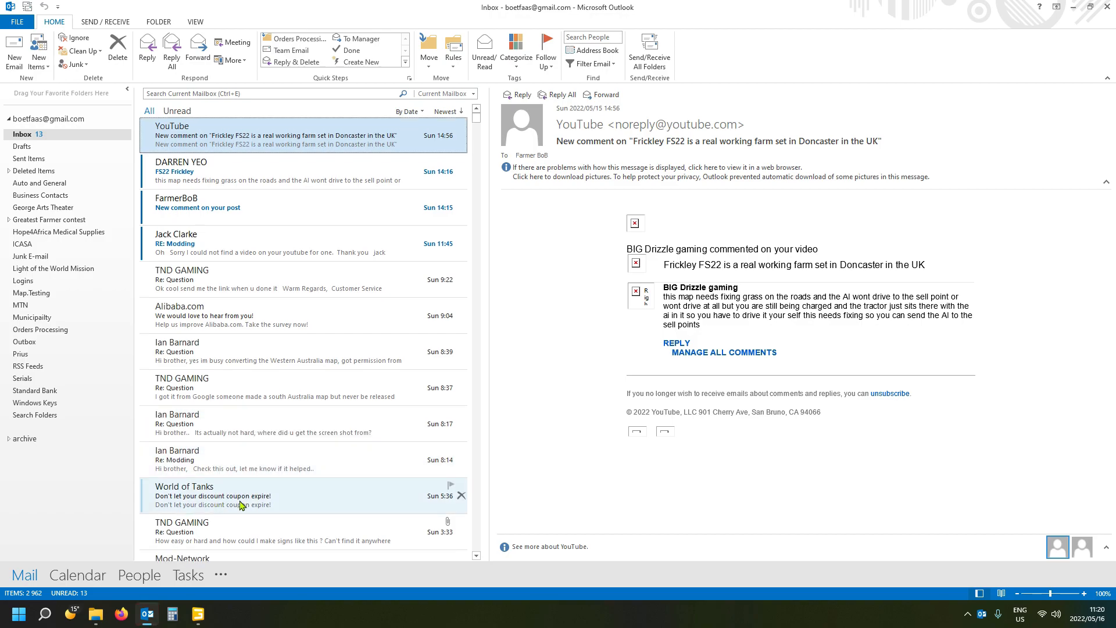
{"action": "left_click", "coordinate": [223, 523]}
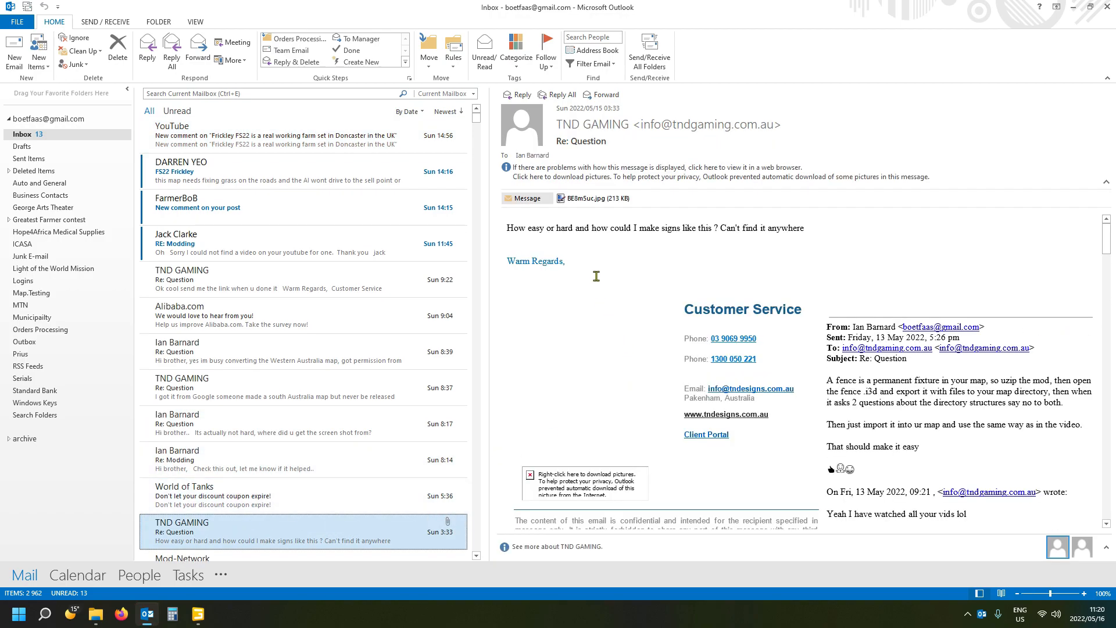
{"action": "left_click", "coordinate": [582, 201]}
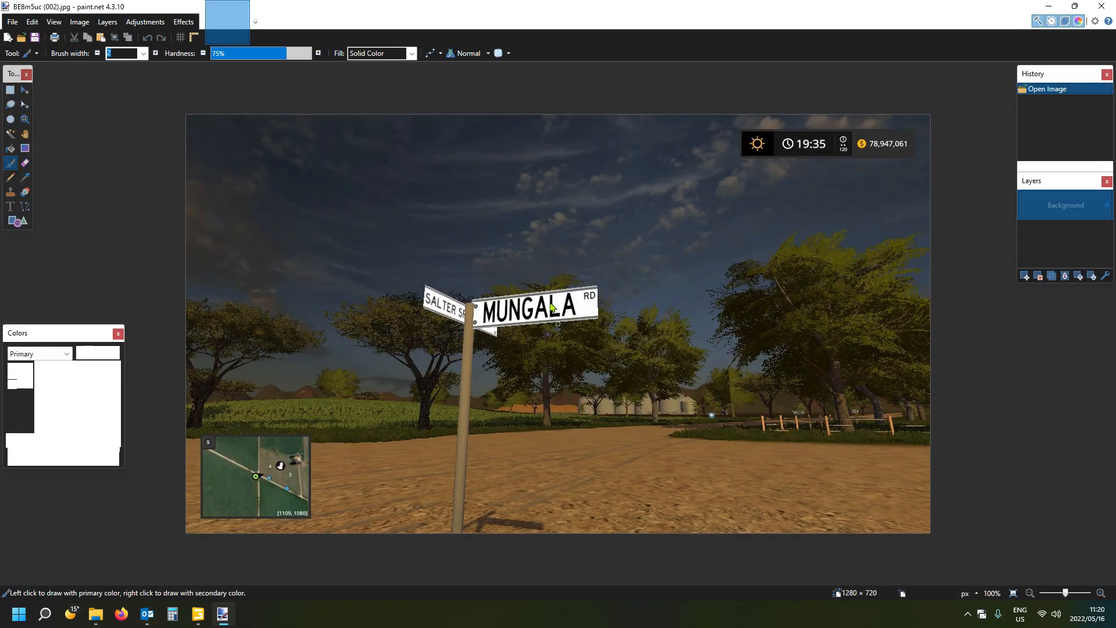
{"action": "left_click", "coordinate": [573, 385]}
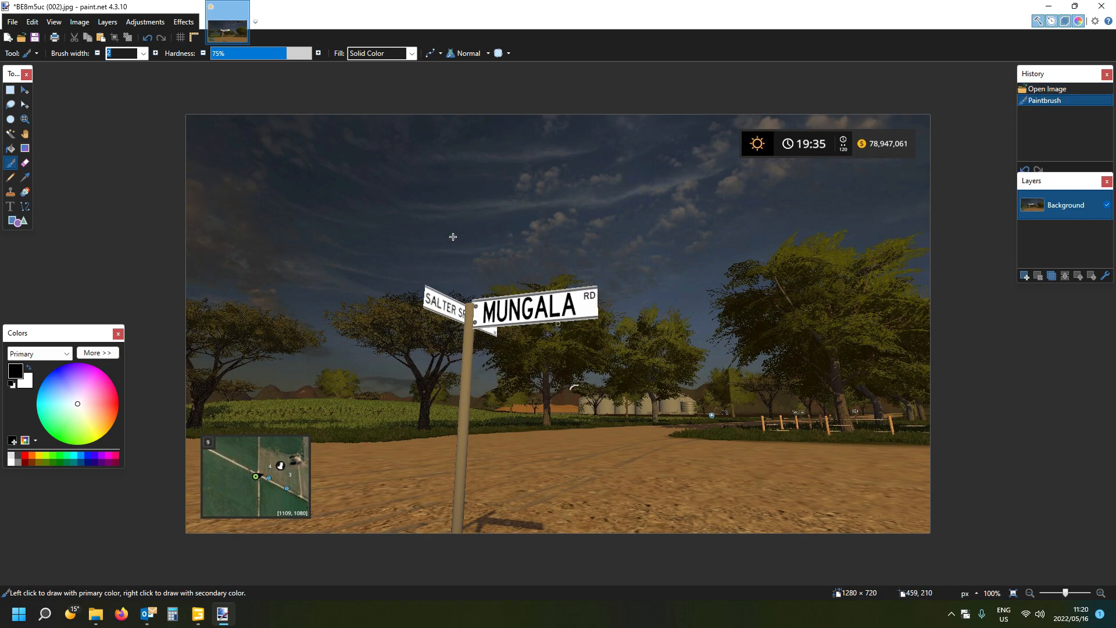
- Switch back to GIANTS Editor and view the store, car park and billboard from above
{"action": "key", "text": "alt+Tab"}
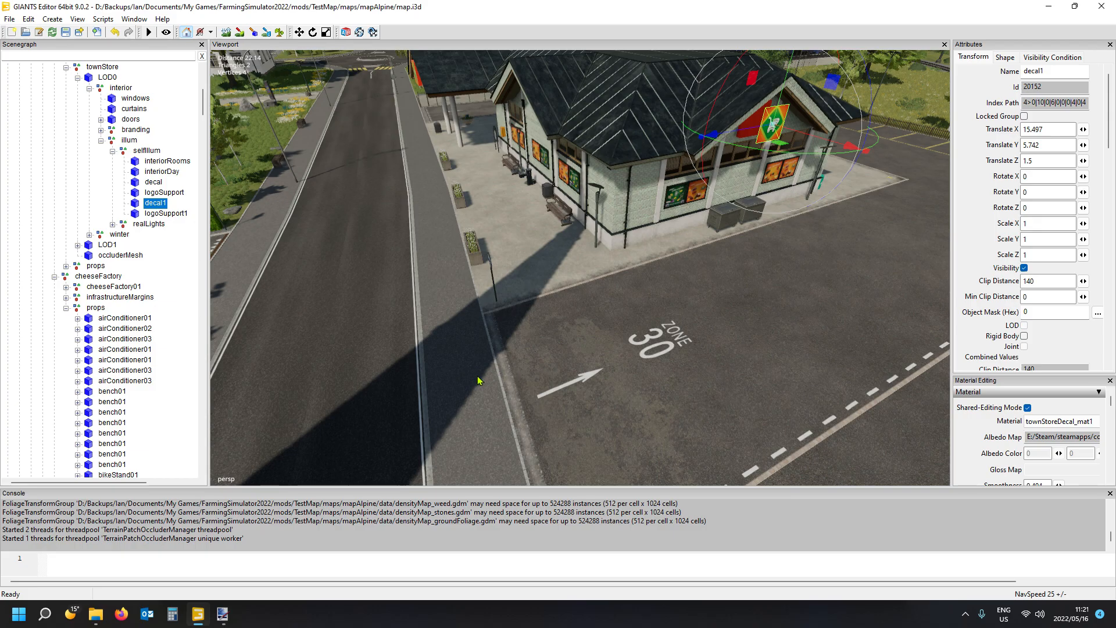
{"action": "scroll", "coordinate": [499, 365], "scroll_direction": "down", "scroll_amount": 8}
{"action": "left_click_drag", "start_coordinate": [473, 382], "coordinate": [553, 365], "text": "alt"}
{"action": "scroll", "coordinate": [553, 365], "scroll_direction": "up", "scroll_amount": 4}
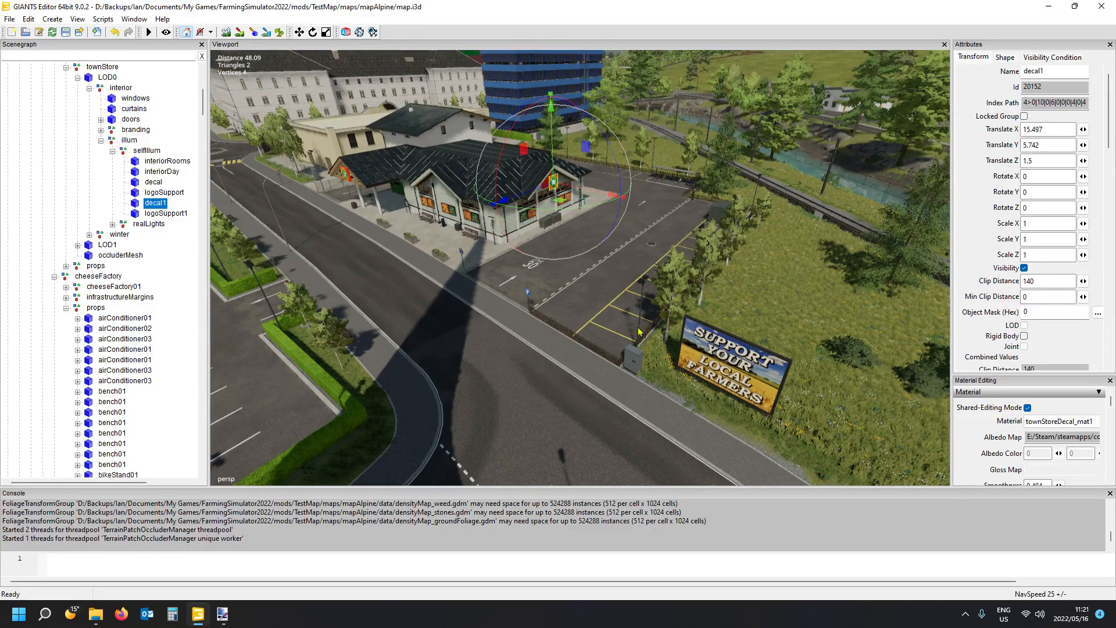
- Open the street-sign screenshot stored on the desktop in paint.net and examine the two road name signs
{"action": "left_click", "coordinate": [1050, 10]}
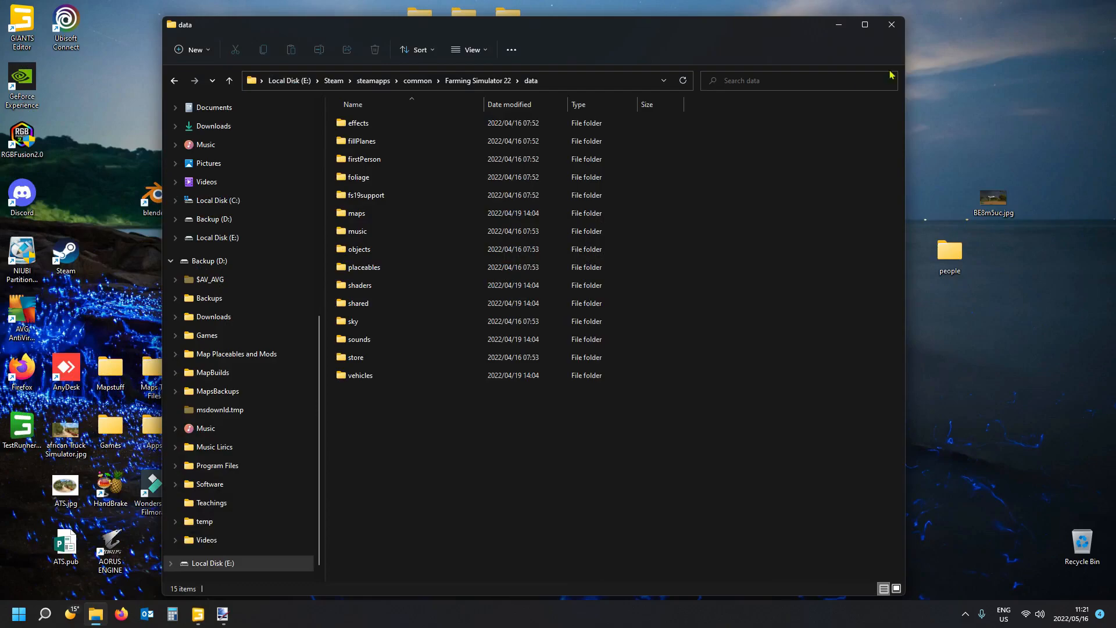
{"action": "double_click", "coordinate": [994, 200]}
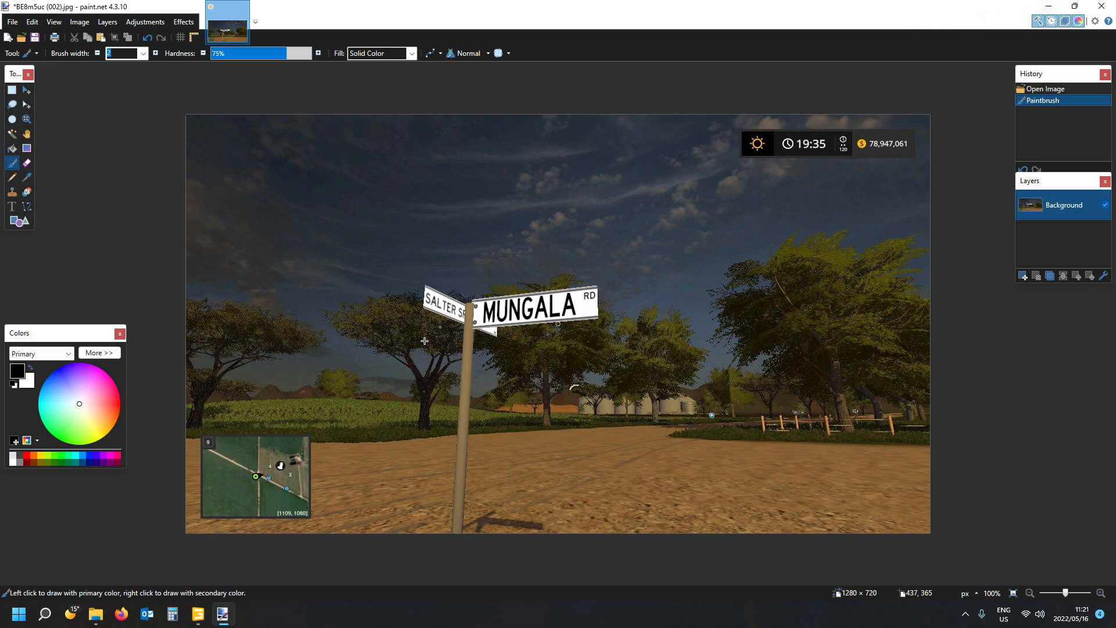
- Return to GIANTS Editor and select the _3x2PanelDecal of the roadside farmers billboard
{"action": "left_click", "coordinate": [200, 616]}
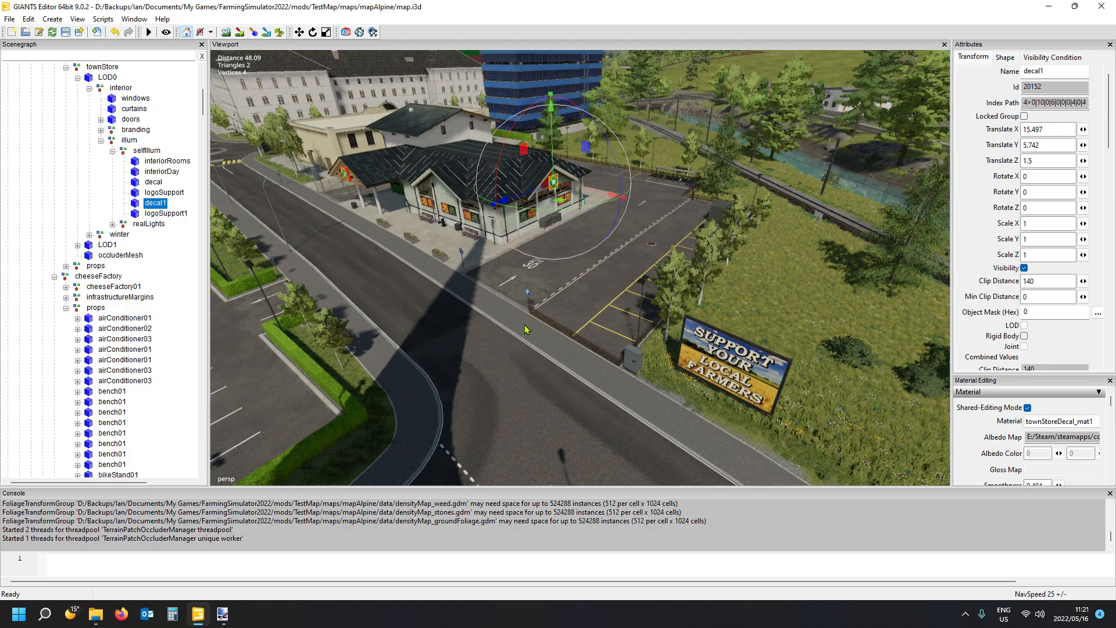
{"action": "mouse_move", "coordinate": [514, 349]}
{"action": "left_mouse_down", "text": "alt"}
{"action": "mouse_move", "coordinate": [447, 320]}
{"action": "mouse_move", "coordinate": [499, 357]}
{"action": "mouse_move", "coordinate": [504, 344]}
{"action": "mouse_move", "coordinate": [511, 350]}
{"action": "left_mouse_up", "text": "alt"}
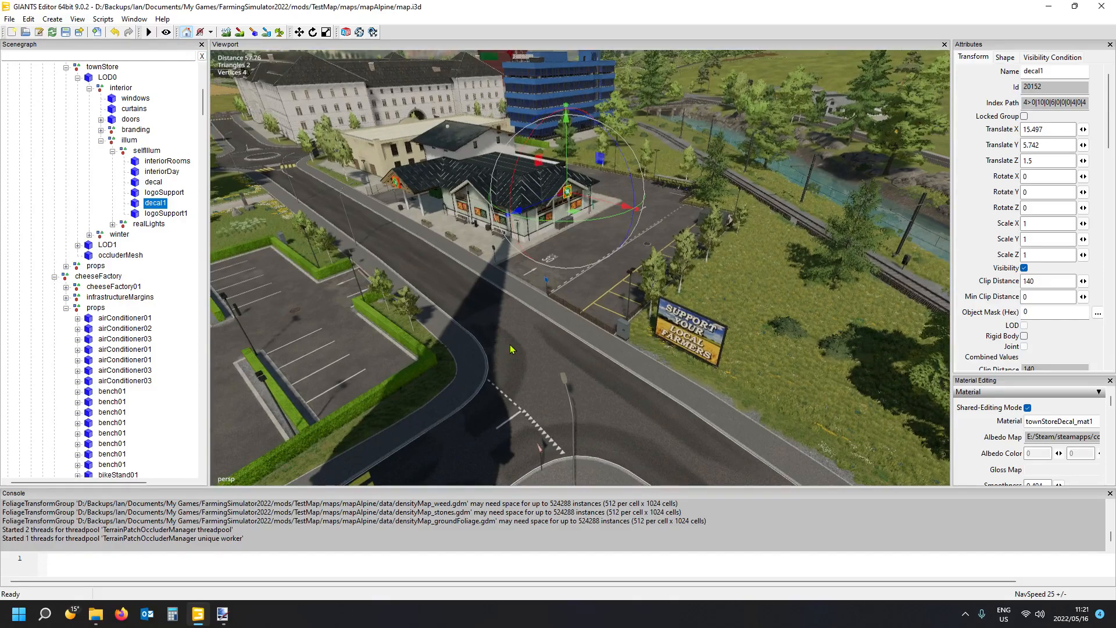
{"action": "left_click", "coordinate": [698, 339]}
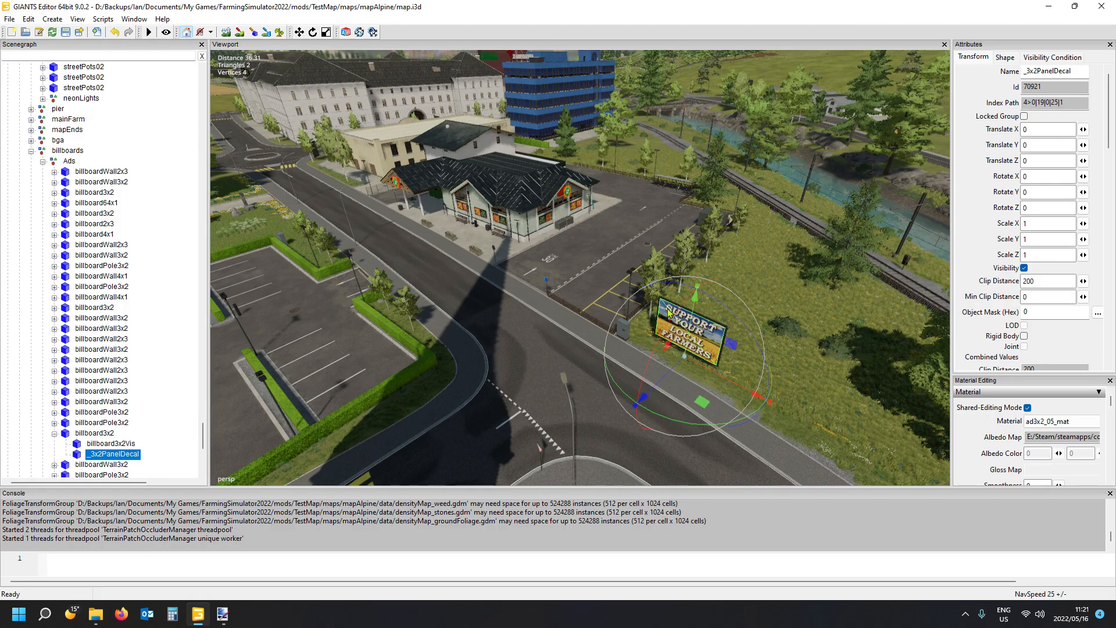
- From the Farming Simulator 22 folder data/maps/textures/shared/props/billboards, open billboards.i3d with GIANTS Editor 9.0.2
{"action": "left_click", "coordinate": [108, 575]}
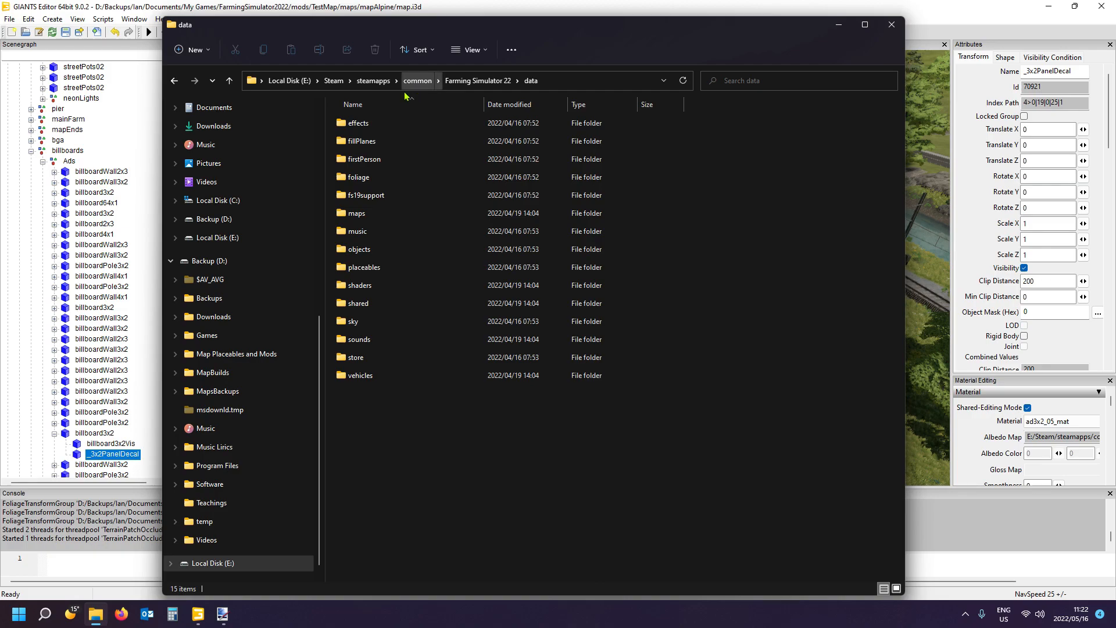
{"action": "scroll", "coordinate": [266, 264], "scroll_direction": "up", "scroll_amount": 2}
{"action": "scroll", "coordinate": [264, 261], "scroll_direction": "up", "scroll_amount": 3}
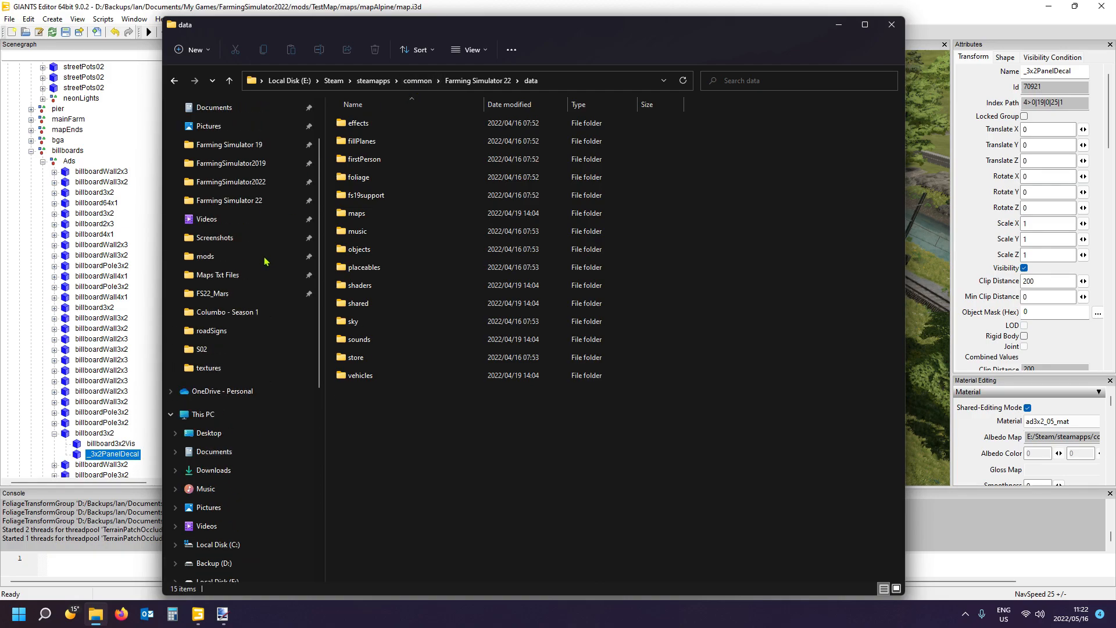
{"action": "left_click", "coordinate": [250, 200]}
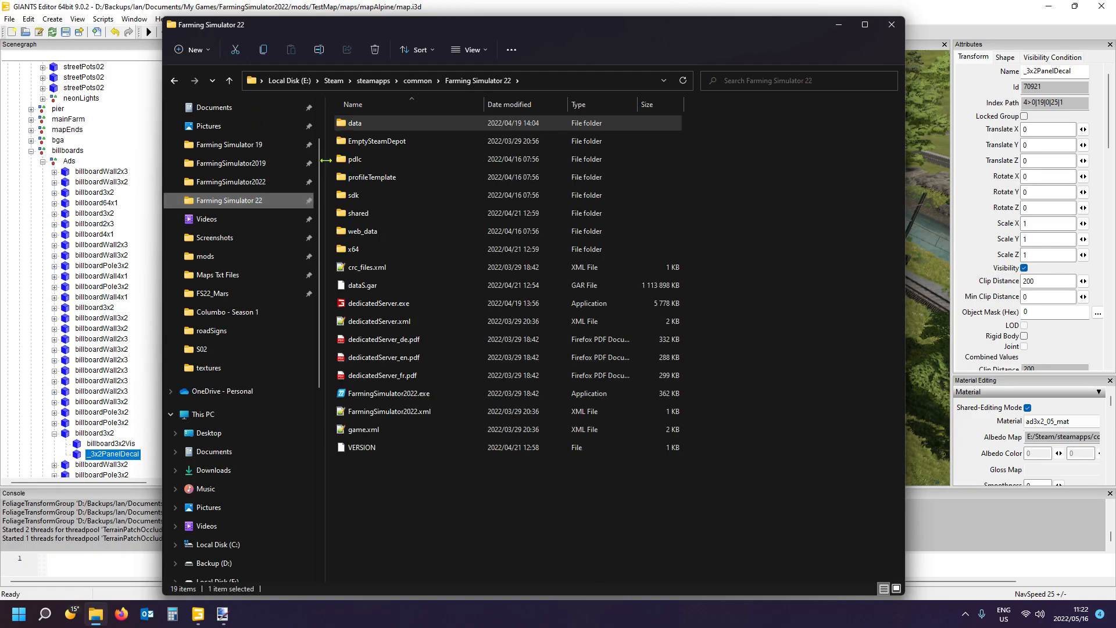
{"action": "double_click", "coordinate": [356, 123]}
{"action": "double_click", "coordinate": [373, 213]}
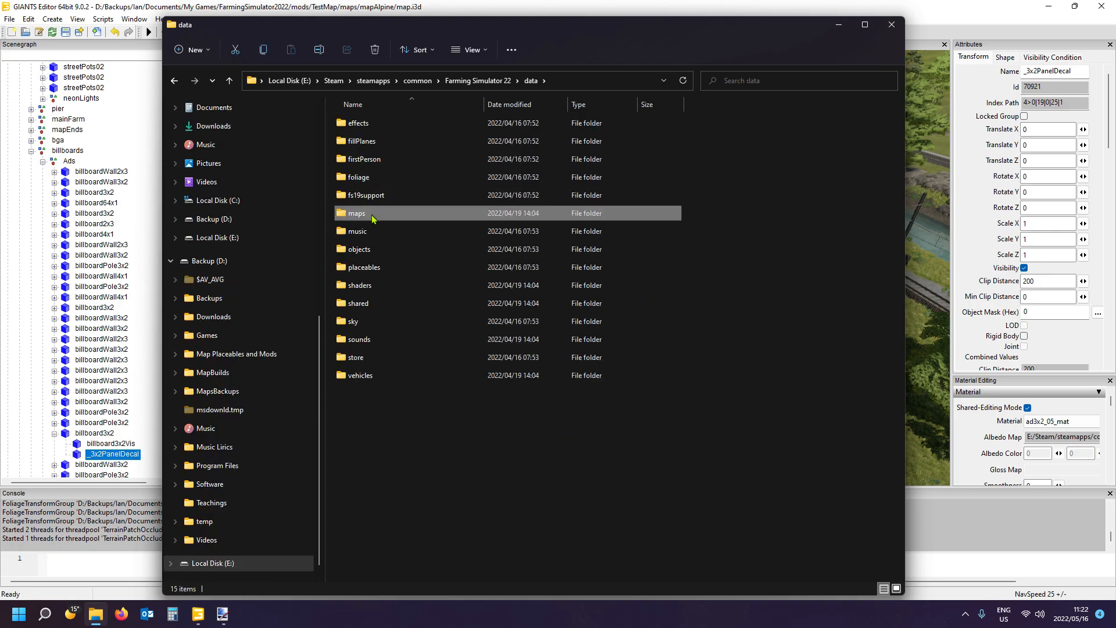
{"action": "double_click", "coordinate": [368, 198]}
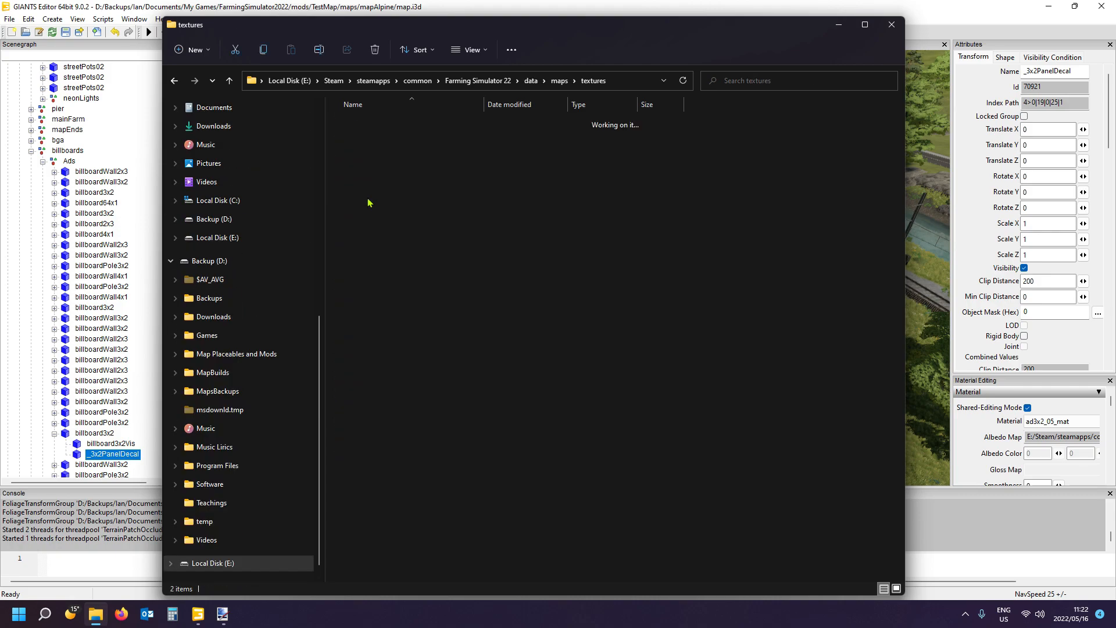
{"action": "double_click", "coordinate": [360, 123]}
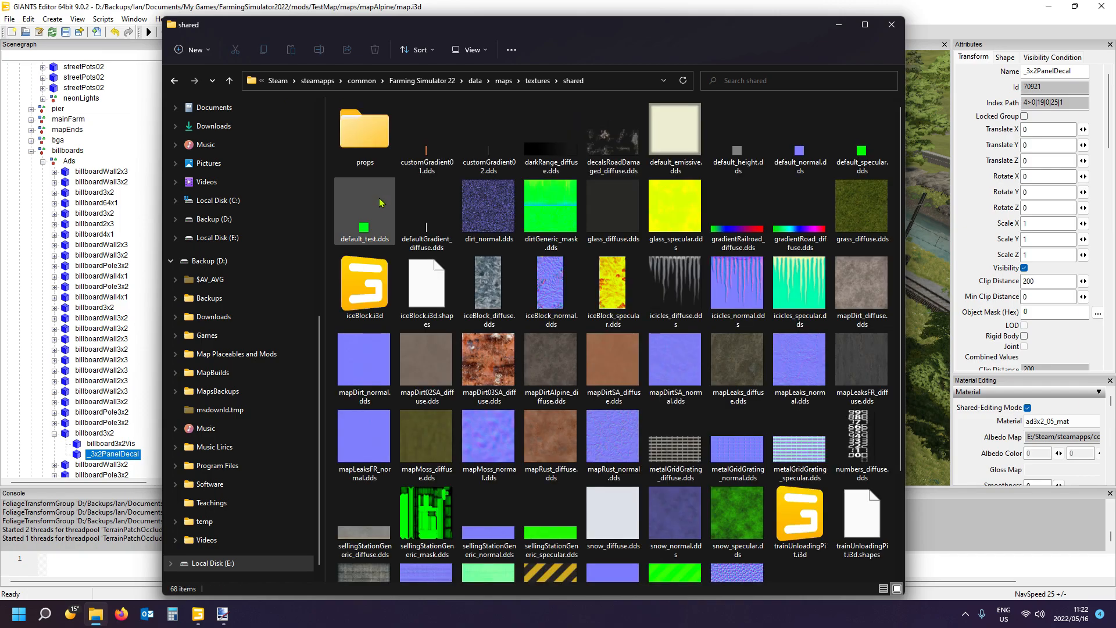
{"action": "double_click", "coordinate": [368, 145]}
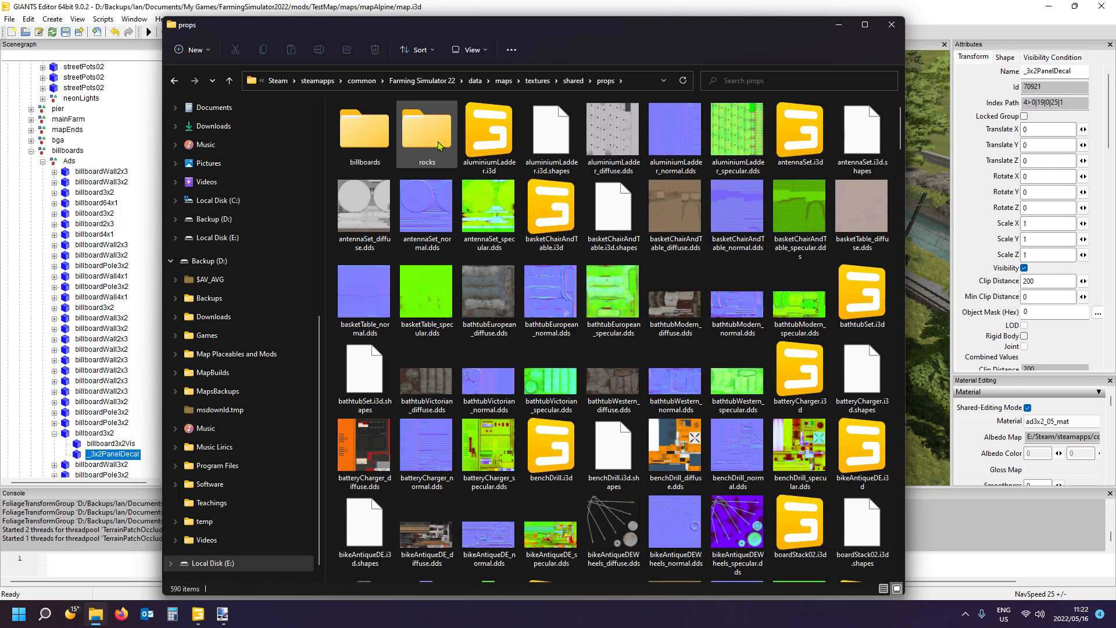
{"action": "double_click", "coordinate": [369, 139]}
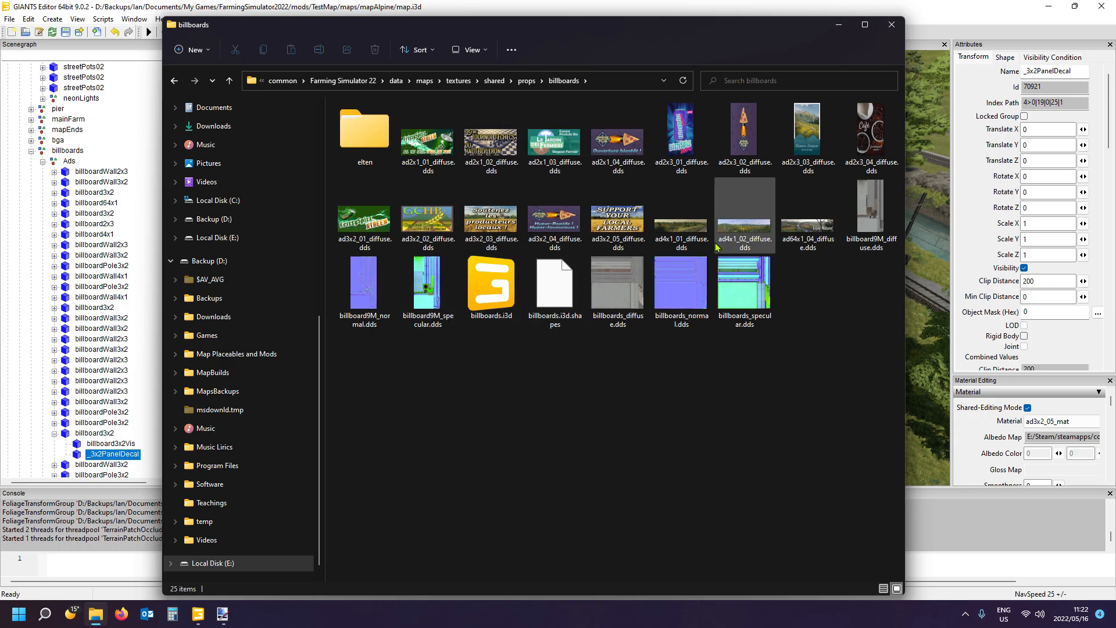
{"action": "double_click", "coordinate": [499, 296]}
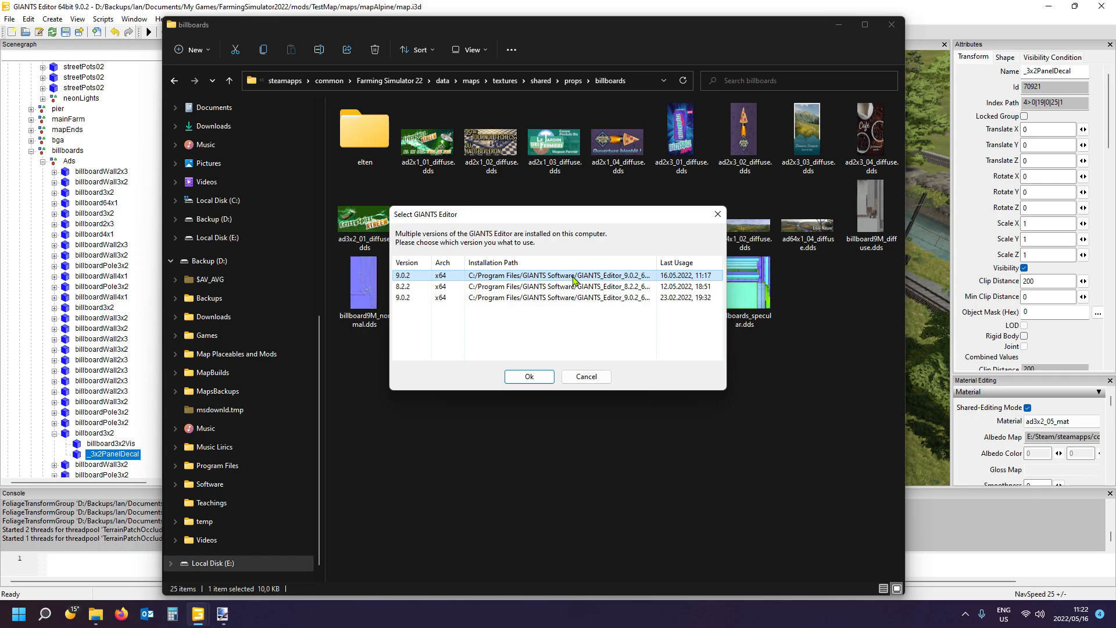
{"action": "double_click", "coordinate": [575, 282]}
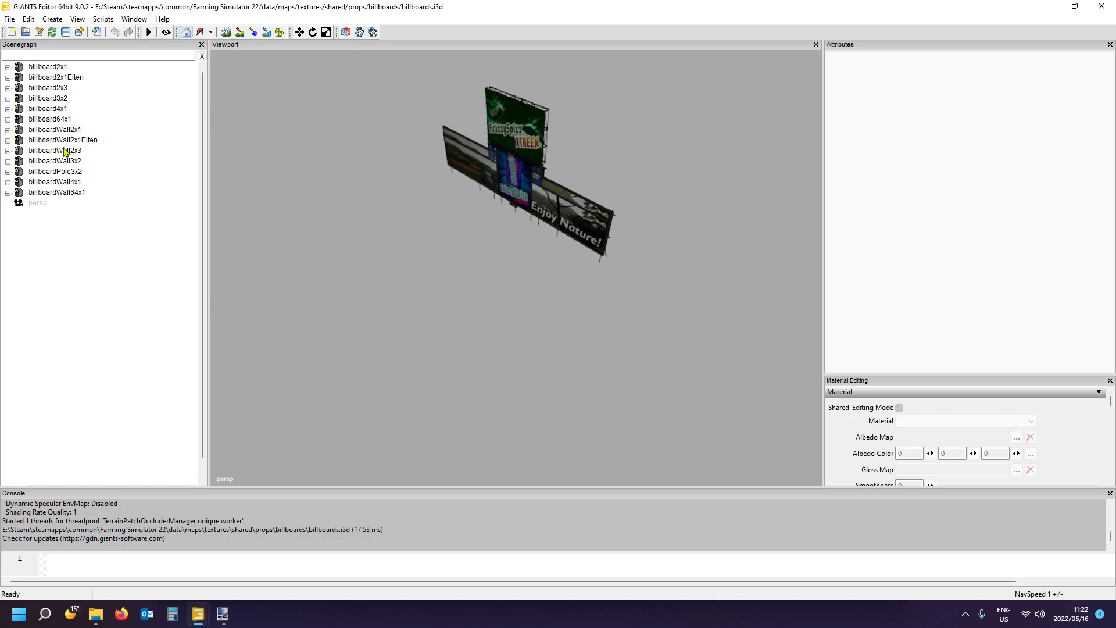
- Move billboardWall64x1 to about 9.14 and billboardWall4x1 to about 4.82 along Z, apart from the other billboards
{"action": "left_click", "coordinate": [56, 192]}
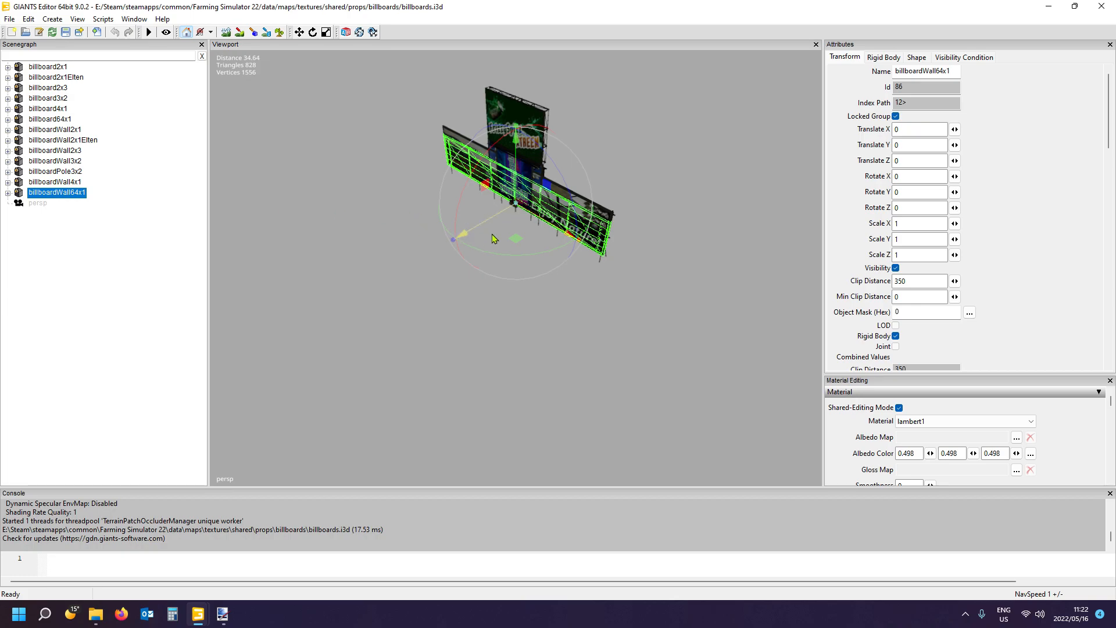
{"action": "left_click_drag", "start_coordinate": [488, 227], "coordinate": [371, 288]}
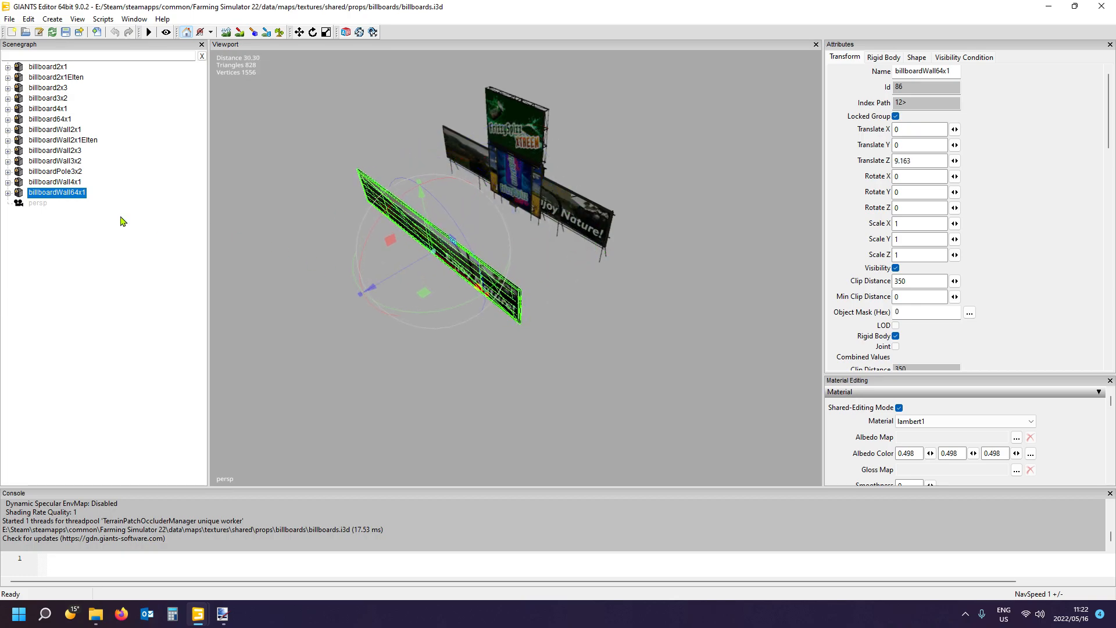
{"action": "left_click", "coordinate": [63, 183]}
{"action": "left_click_drag", "start_coordinate": [474, 206], "coordinate": [404, 242]}
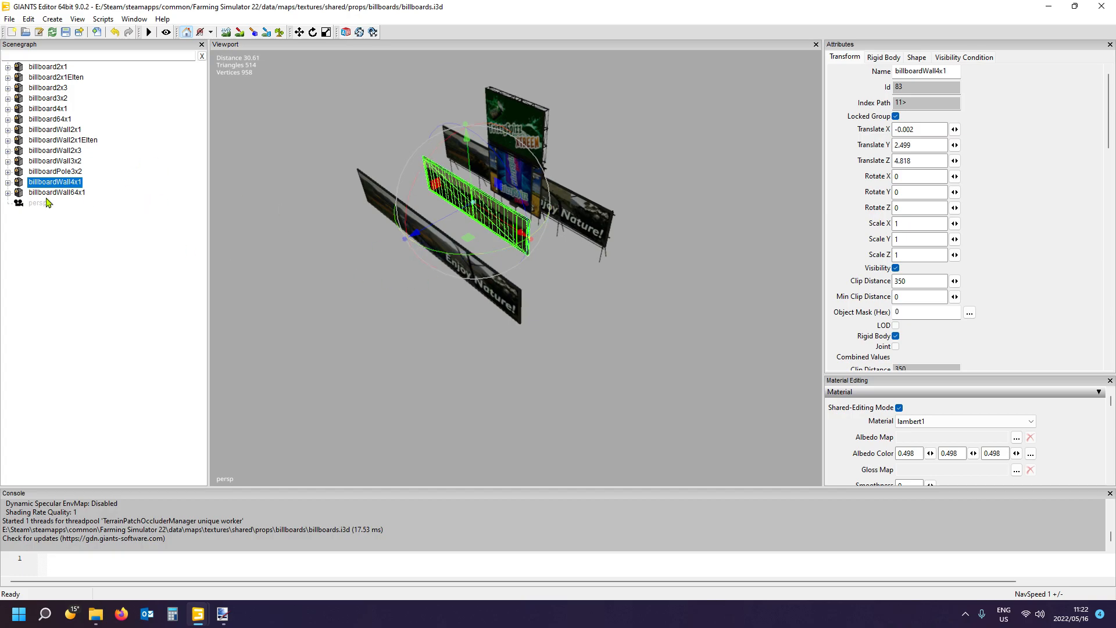
- Expand billboardWall64x1 and select its _64x1Panel1Decal object
{"action": "left_click", "coordinate": [66, 193]}
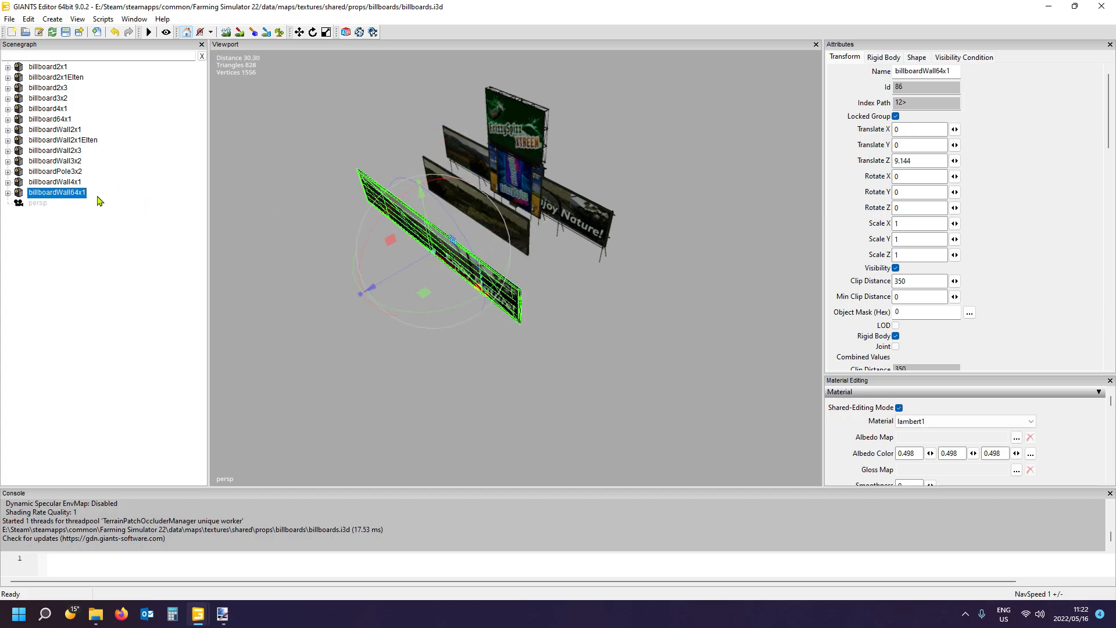
{"action": "left_click", "coordinate": [8, 193]}
{"action": "left_click", "coordinate": [81, 213]}
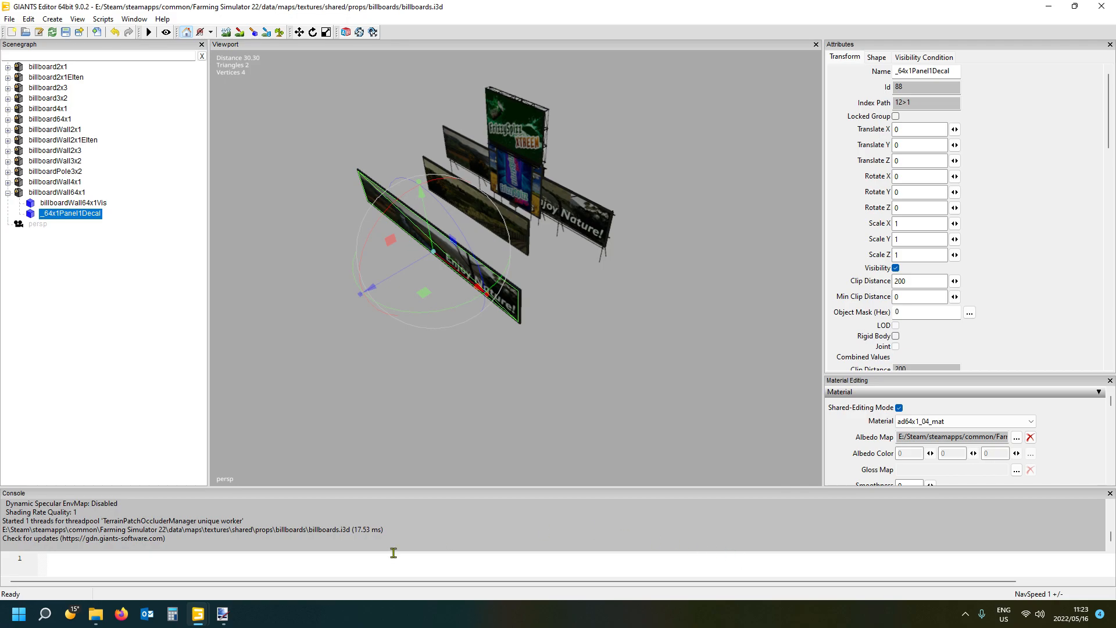
- Find the decal's texture ad64x1_04_diffuse.dds in the billboards folder, then return to the billboard in GIANTS Editor
{"action": "mouse_move", "coordinate": [234, 620]}
{"action": "left_click", "coordinate": [234, 560]}
{"action": "left_click", "coordinate": [96, 614]}
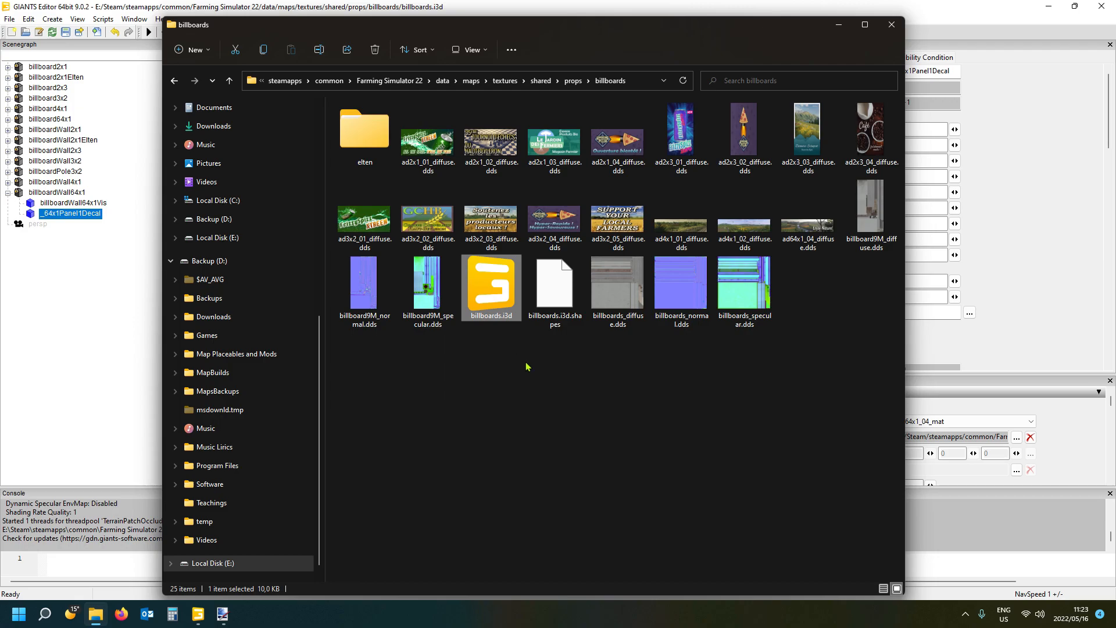
{"action": "left_click", "coordinate": [812, 236]}
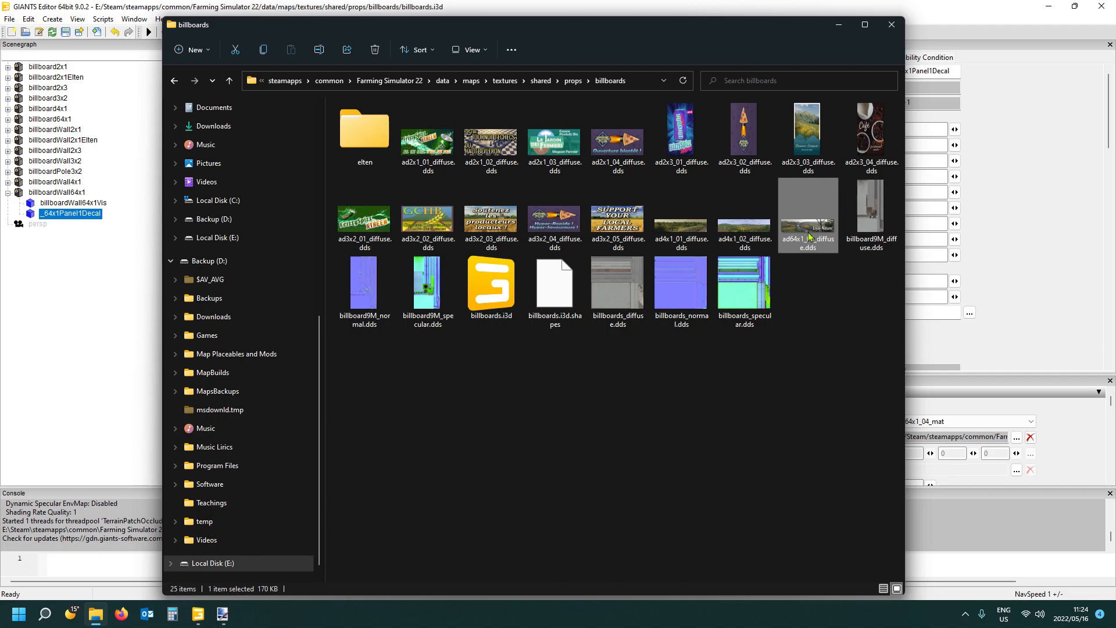
{"action": "left_click", "coordinate": [839, 24]}
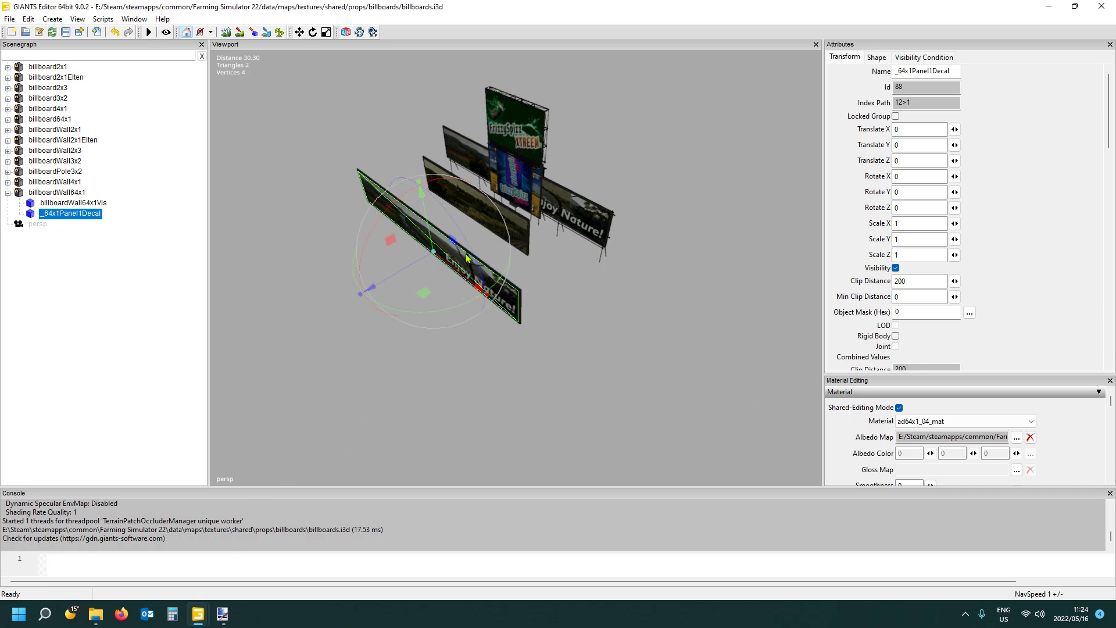
- Open the ad64x1_04_diffuse.dds texture from the billboards folder in paint.net
{"action": "mouse_move", "coordinate": [100, 616]}
{"action": "left_click", "coordinate": [105, 561]}
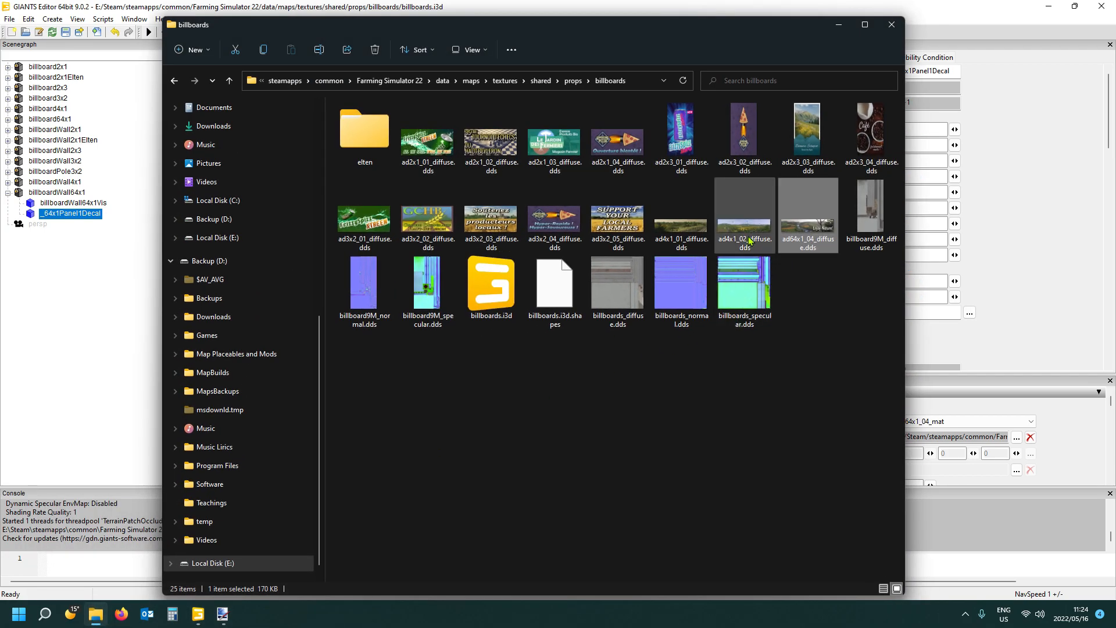
{"action": "double_click", "coordinate": [796, 240]}
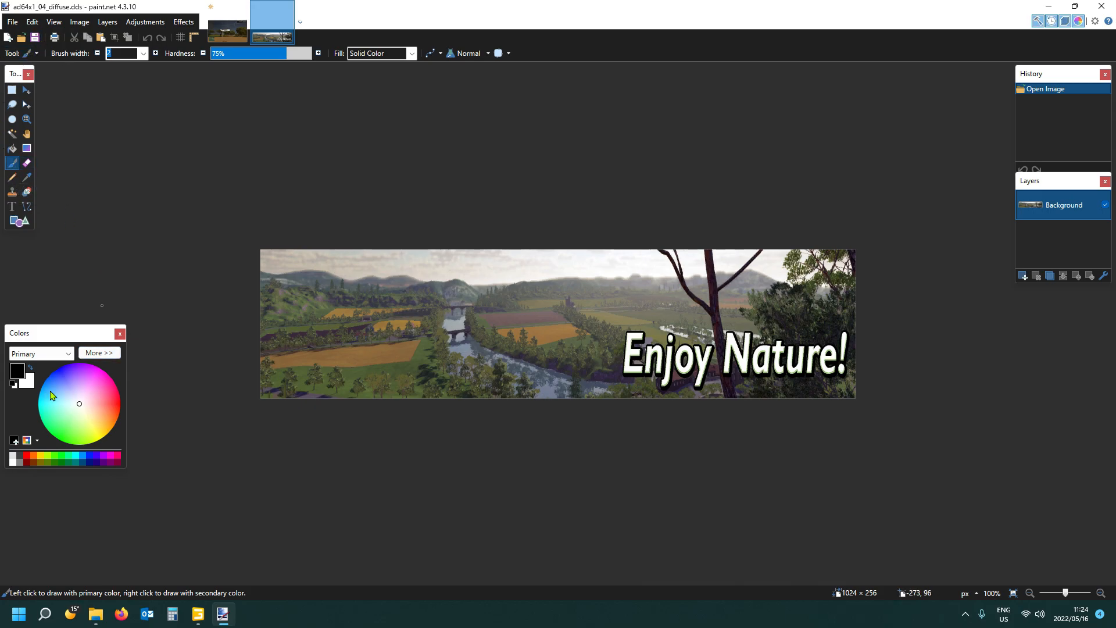
- Paint over the whole "Enjoy Nature!" image in red with a brush 300 wide
{"action": "left_click", "coordinate": [27, 456]}
{"action": "double_click", "coordinate": [122, 51]}
{"action": "type", "text": "300"}
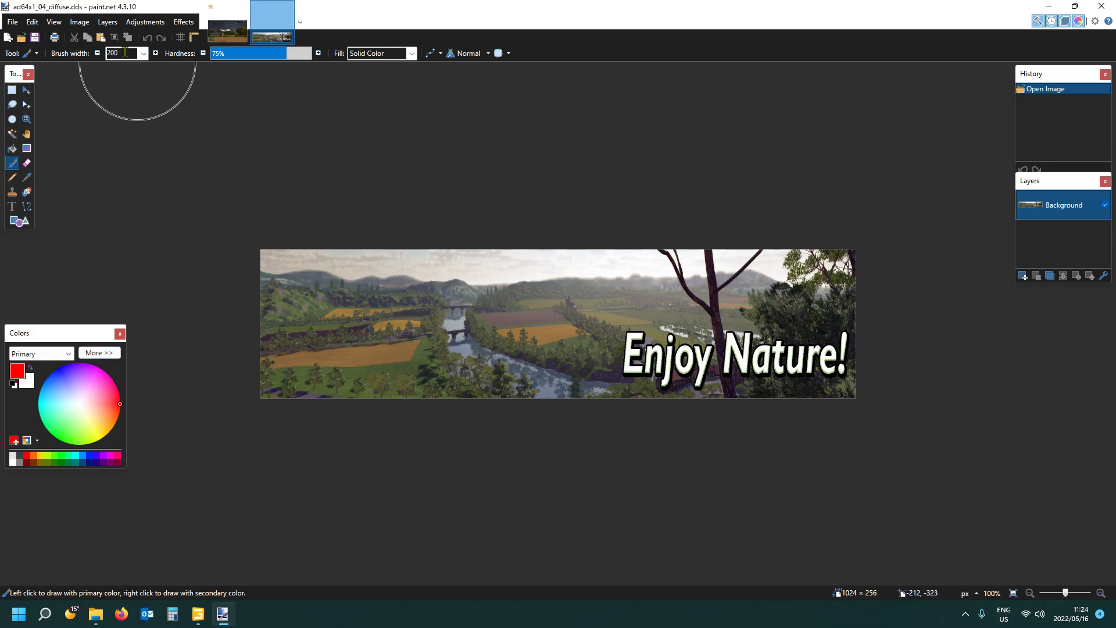
{"action": "mouse_move", "coordinate": [287, 247]}
{"action": "left_mouse_down"}
{"action": "mouse_move", "coordinate": [756, 255]}
{"action": "mouse_move", "coordinate": [653, 372]}
{"action": "mouse_move", "coordinate": [274, 287]}
{"action": "mouse_move", "coordinate": [837, 302]}
{"action": "mouse_move", "coordinate": [434, 334]}
{"action": "left_mouse_up"}
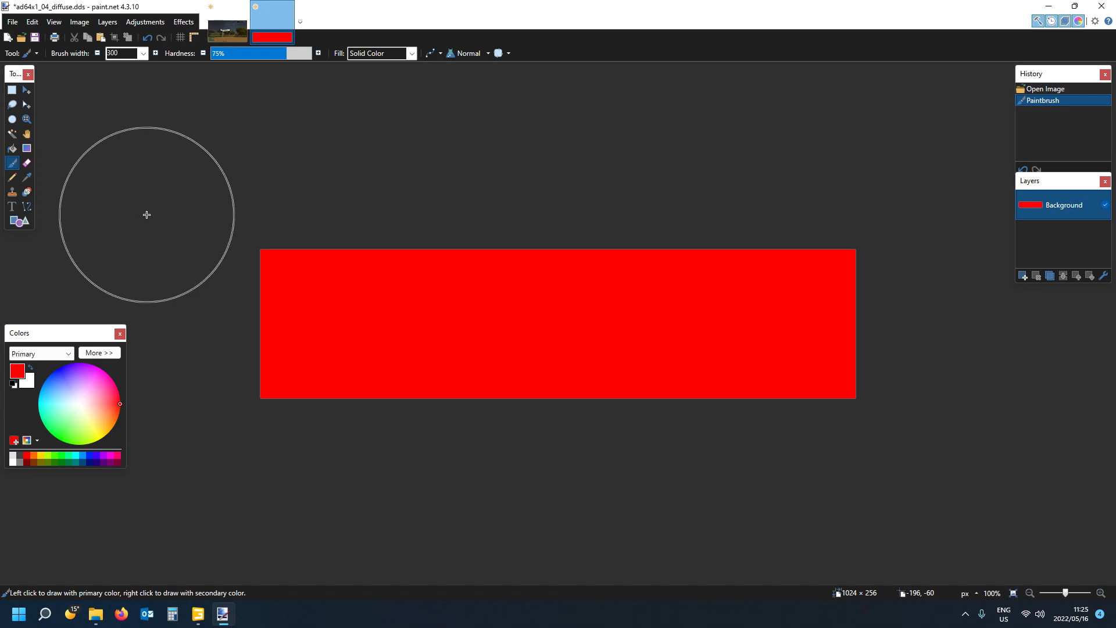
- Add the black text "mungala jdjd" in Calibri size 108 across the red background
{"action": "left_click", "coordinate": [12, 206]}
{"action": "left_click", "coordinate": [308, 318]}
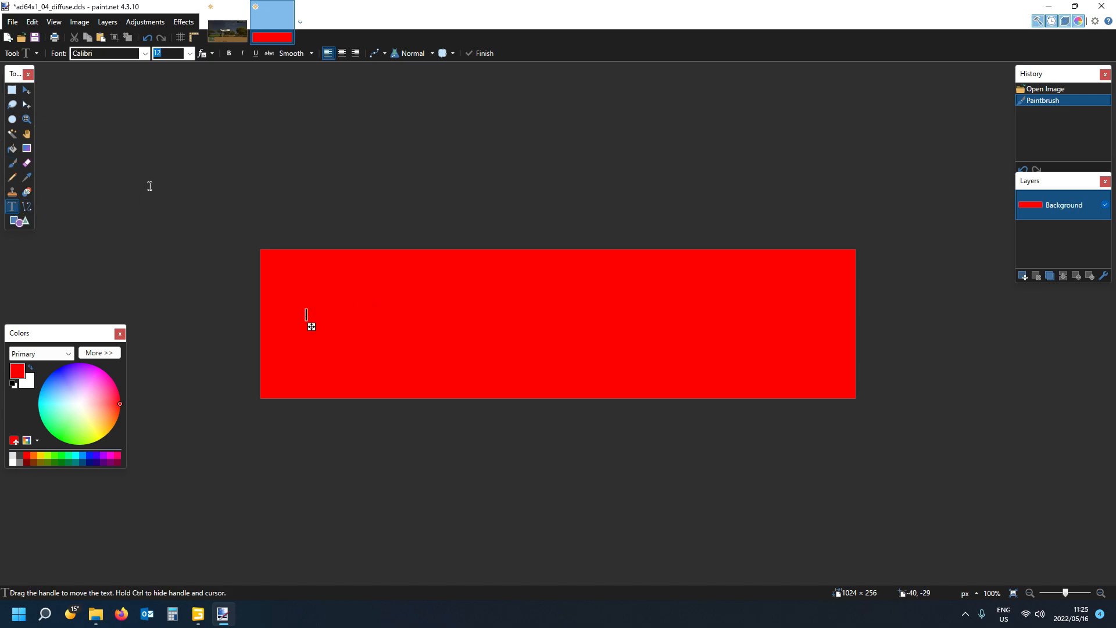
{"action": "left_click", "coordinate": [12, 385]}
{"action": "type", "text": "26"}
{"action": "scroll", "coordinate": [172, 51], "scroll_direction": "down", "scroll_amount": 8}
{"action": "scroll", "coordinate": [171, 51], "scroll_direction": "up", "scroll_amount": 2}
{"action": "scroll", "coordinate": [171, 51], "scroll_direction": "down", "scroll_amount": 1}
{"action": "type", "text": "mungala"}
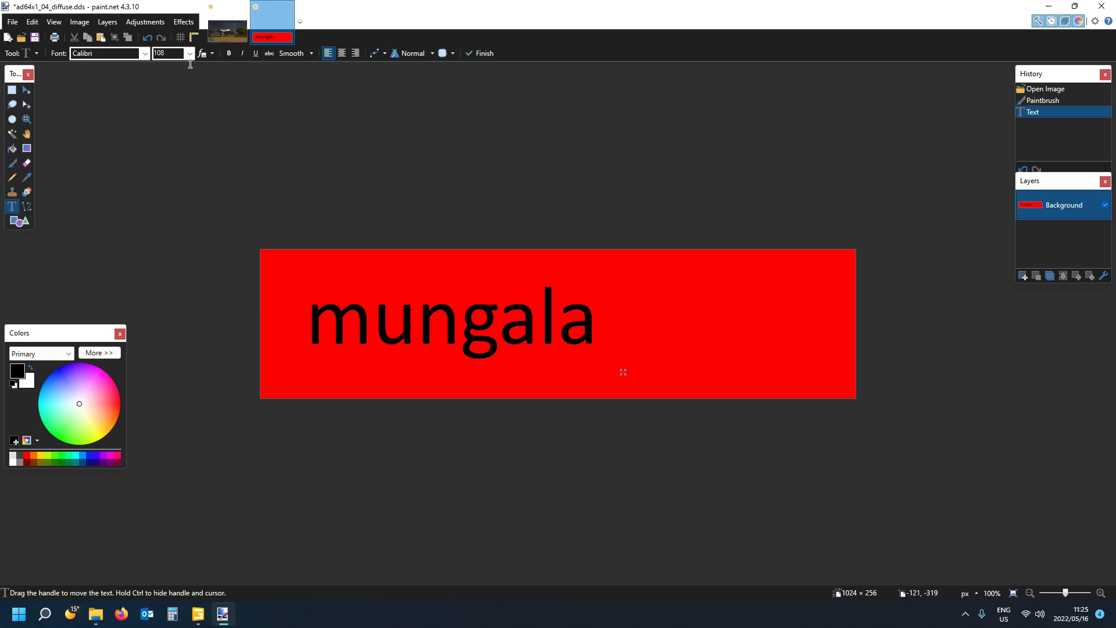
{"action": "type", "text": " jdjd"}
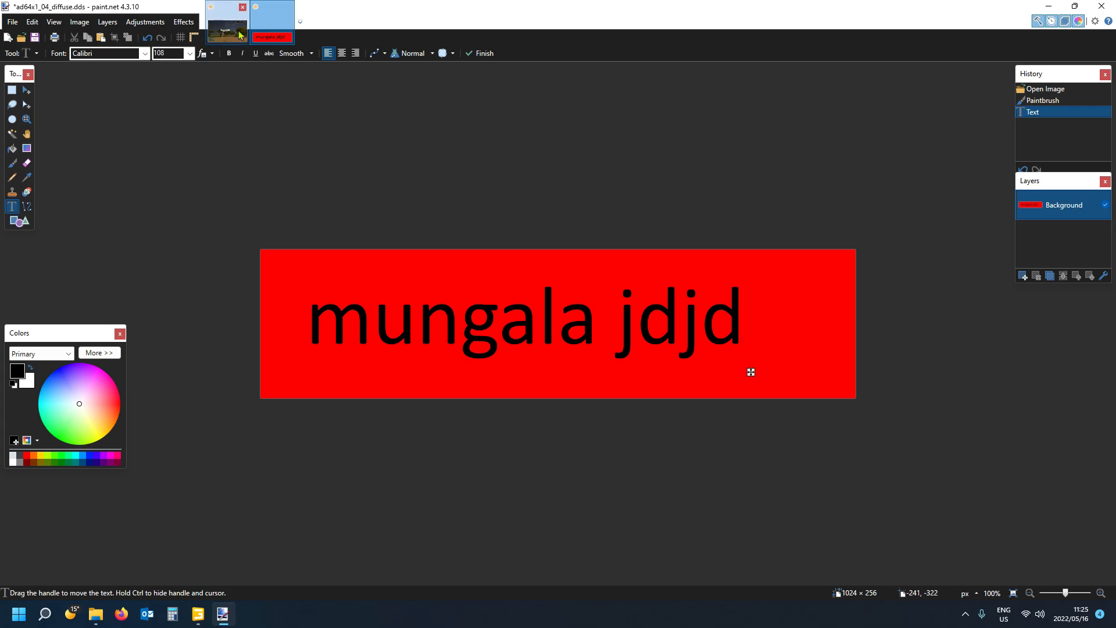
- Open 1000subs.jpg from the Screenshots folder in paint.net
{"action": "left_click", "coordinate": [96, 617]}
{"action": "scroll", "coordinate": [207, 323], "scroll_direction": "up", "scroll_amount": 6}
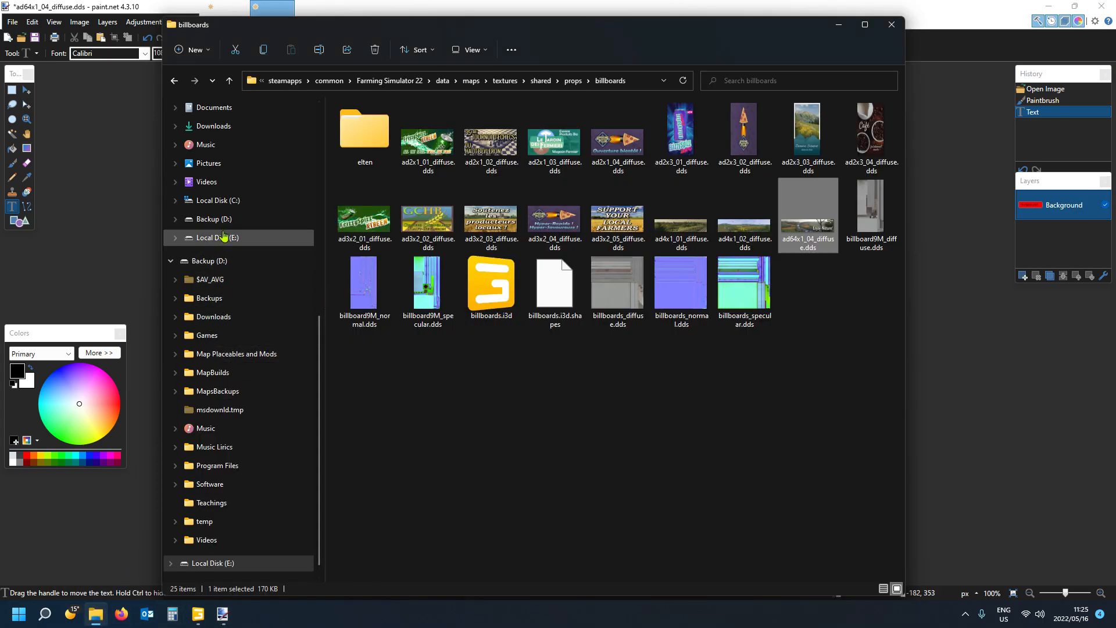
{"action": "left_click", "coordinate": [228, 241]}
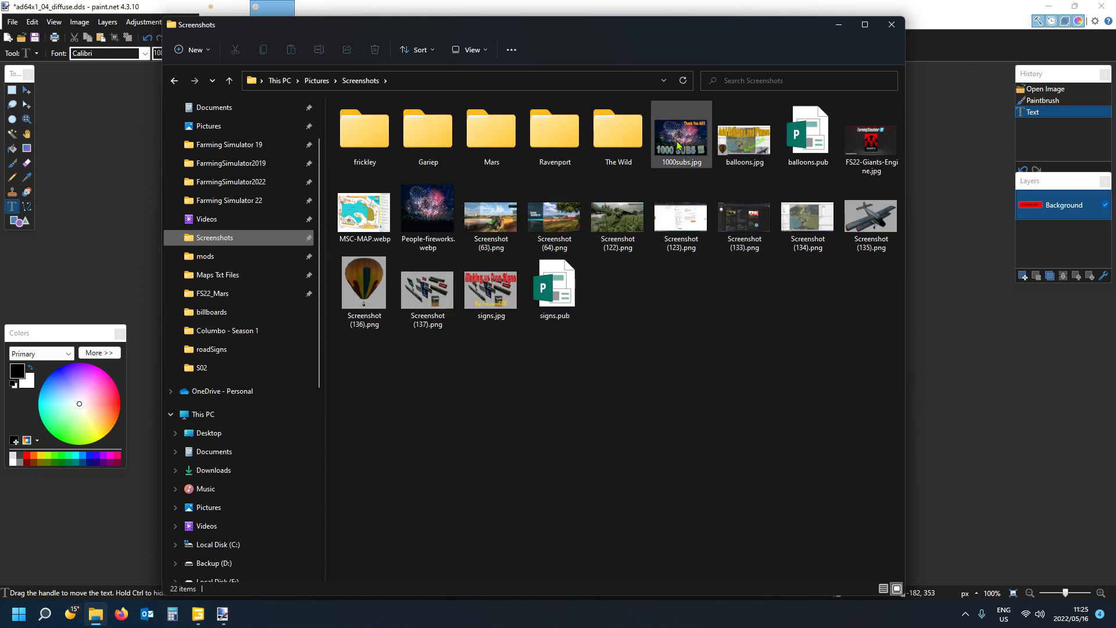
{"action": "double_click", "coordinate": [685, 145]}
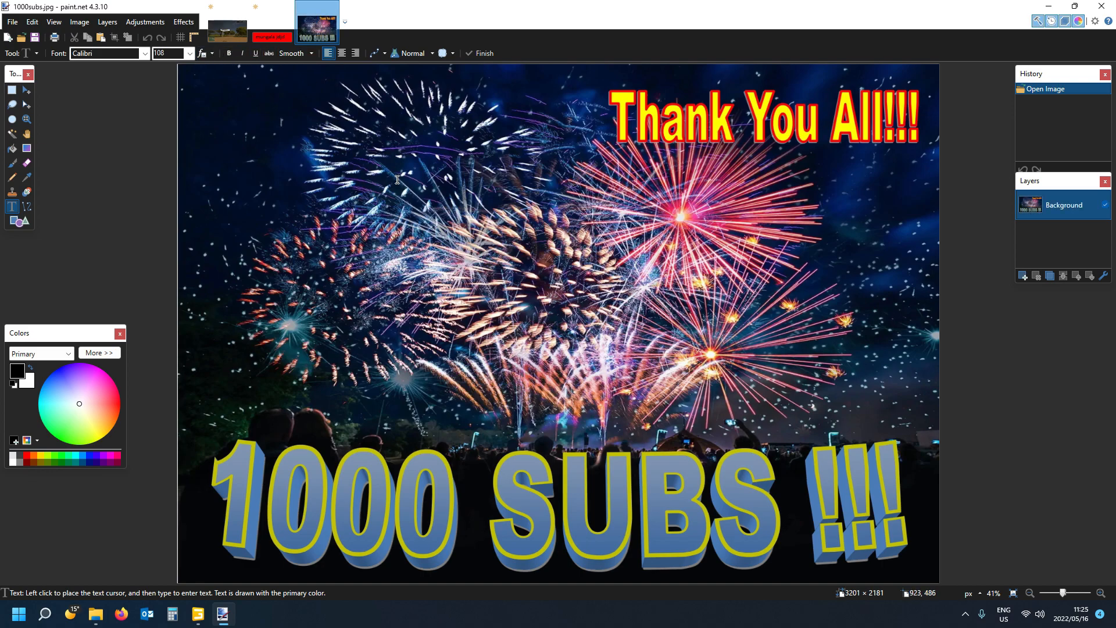
- Paste the 1000subs.jpg fireworks picture into the ad64x1_04_diffuse.dds texture, keeping the canvas size
{"action": "left_click", "coordinate": [269, 37]}
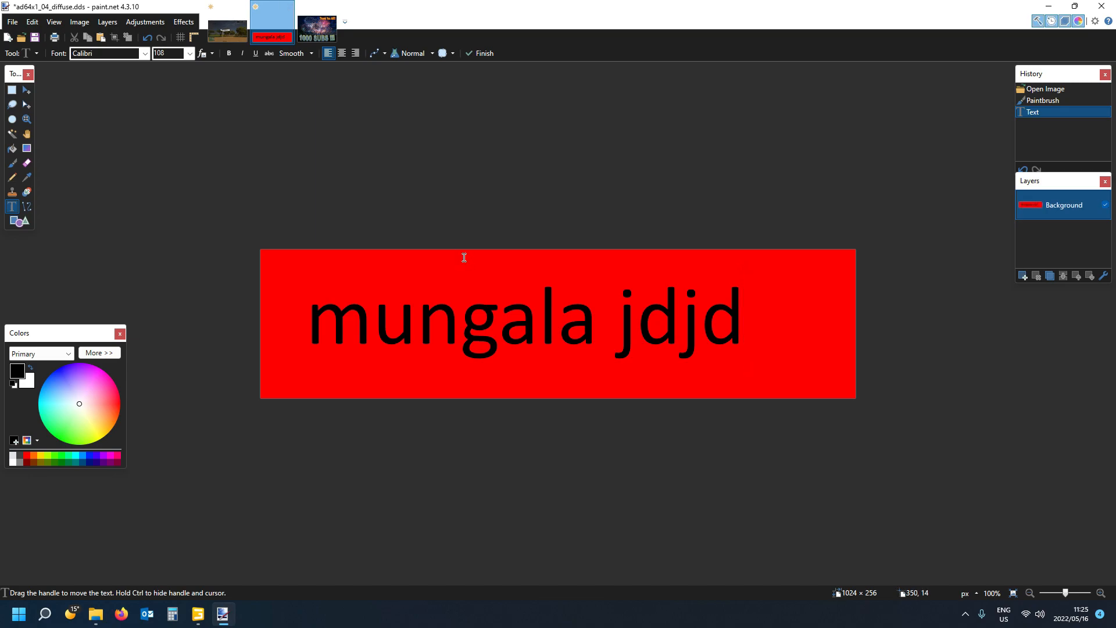
{"action": "key", "text": "ctrl+v"}
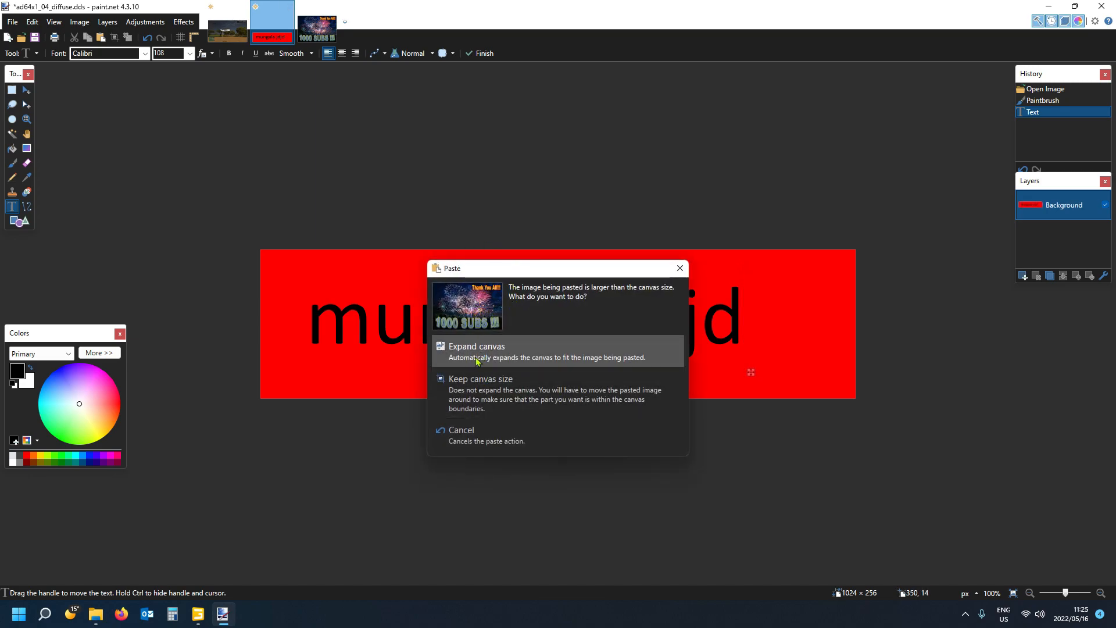
{"action": "left_click", "coordinate": [475, 391]}
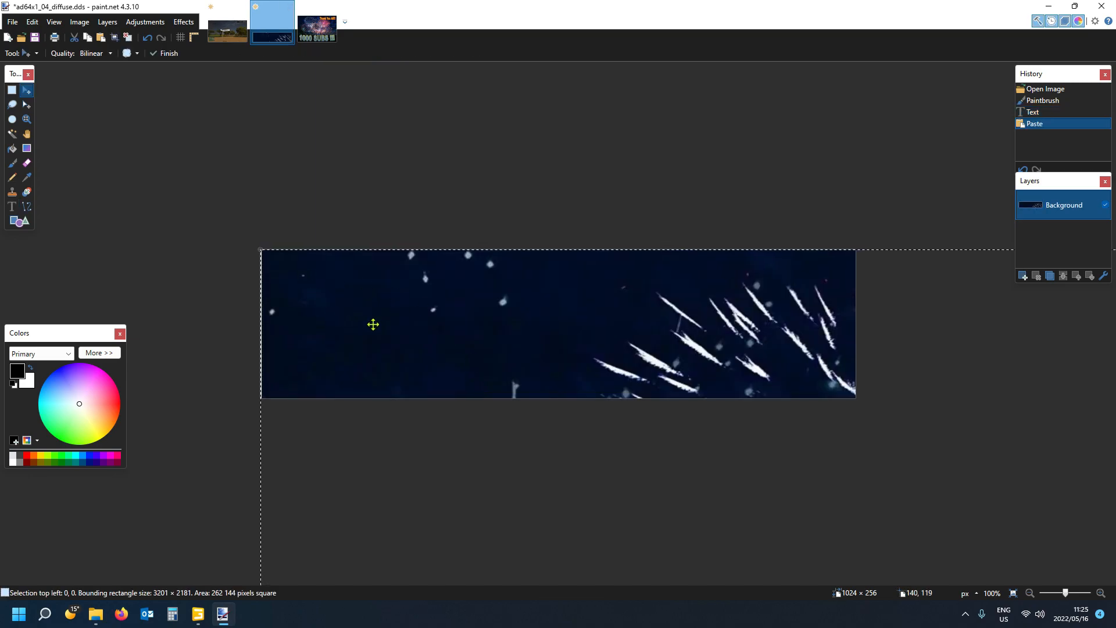
- Scale the pasted fireworks picture to about 1024 × 756 pixels and position it so its upper part fills the canvas
{"action": "left_click_drag", "start_coordinate": [274, 262], "coordinate": [697, 517]}
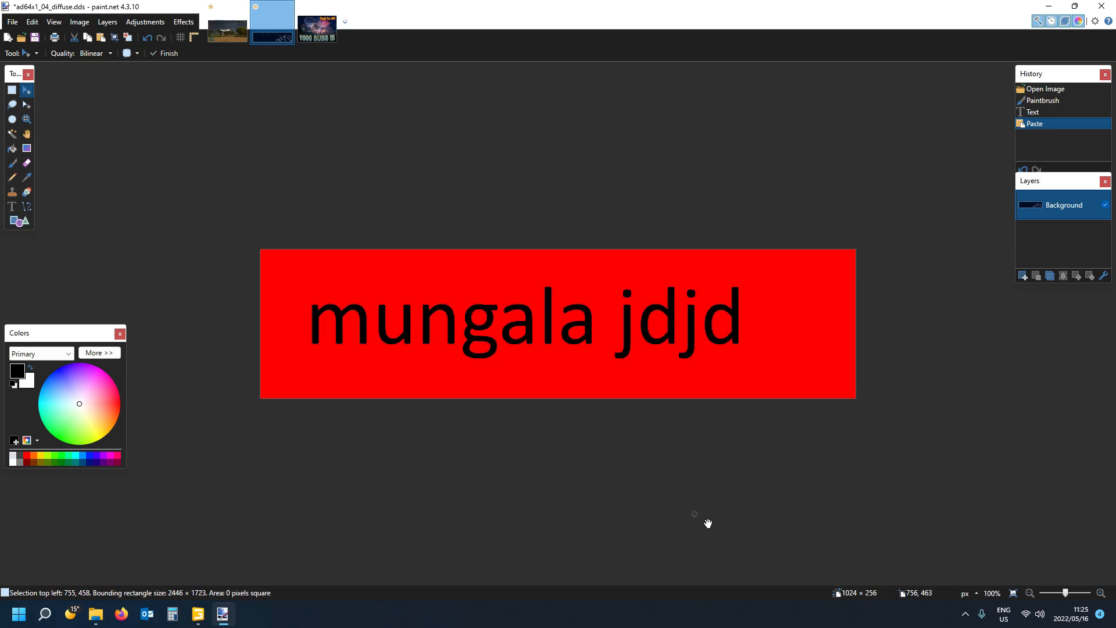
{"action": "left_click_drag", "start_coordinate": [931, 554], "coordinate": [843, 501]}
{"action": "left_click_drag", "start_coordinate": [1017, 561], "coordinate": [261, 216]}
{"action": "left_click_drag", "start_coordinate": [276, 171], "coordinate": [513, 445]}
{"action": "left_click_drag", "start_coordinate": [647, 508], "coordinate": [396, 315]}
{"action": "left_click_drag", "start_coordinate": [545, 470], "coordinate": [856, 479]}
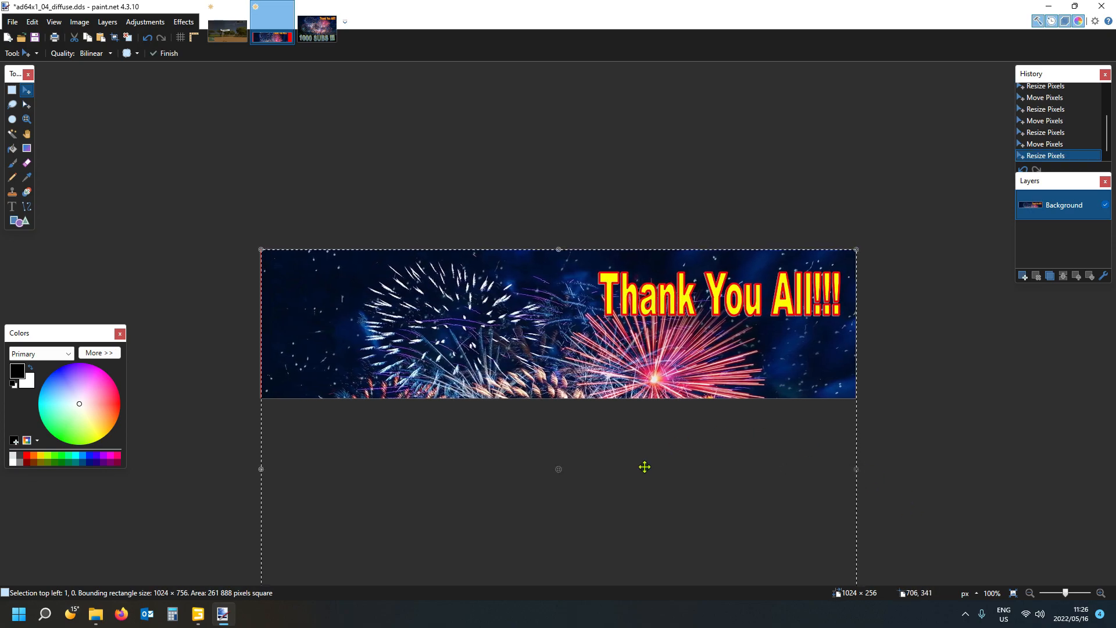
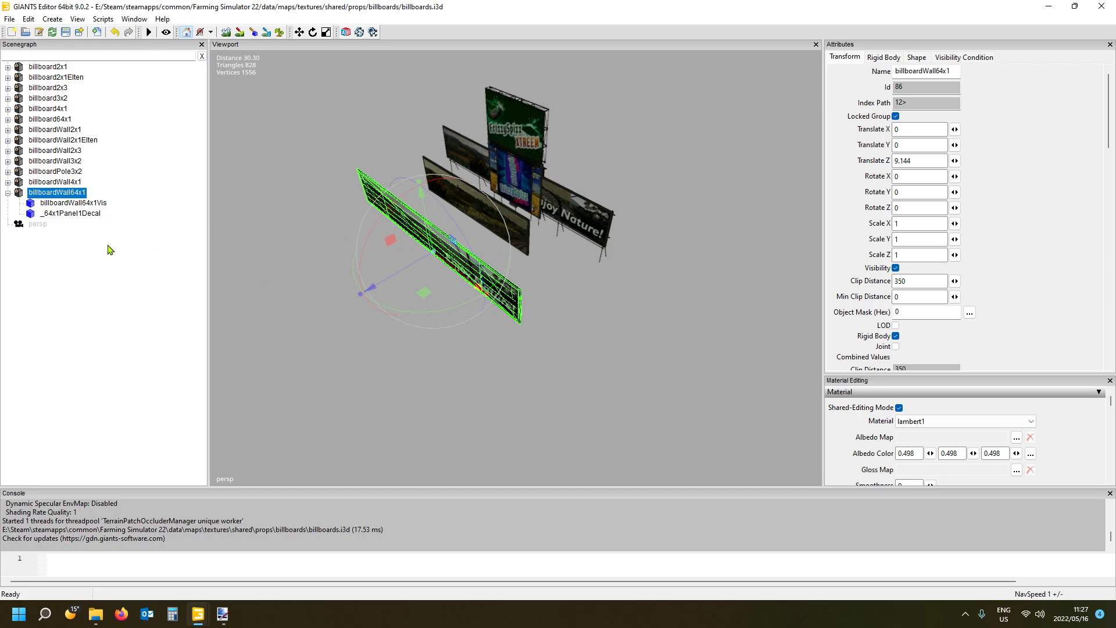
- Select the decal panel of the billboardWall64x1 sign, and close the billboards.i3d editor window
{"action": "left_click", "coordinate": [428, 289]}
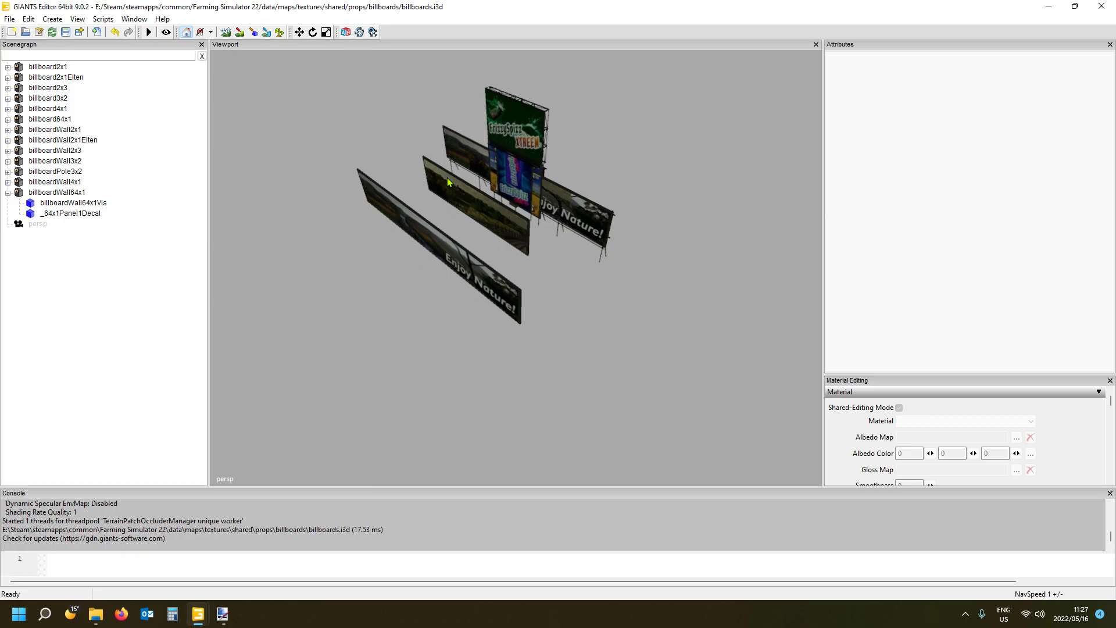
{"action": "left_click", "coordinate": [486, 285]}
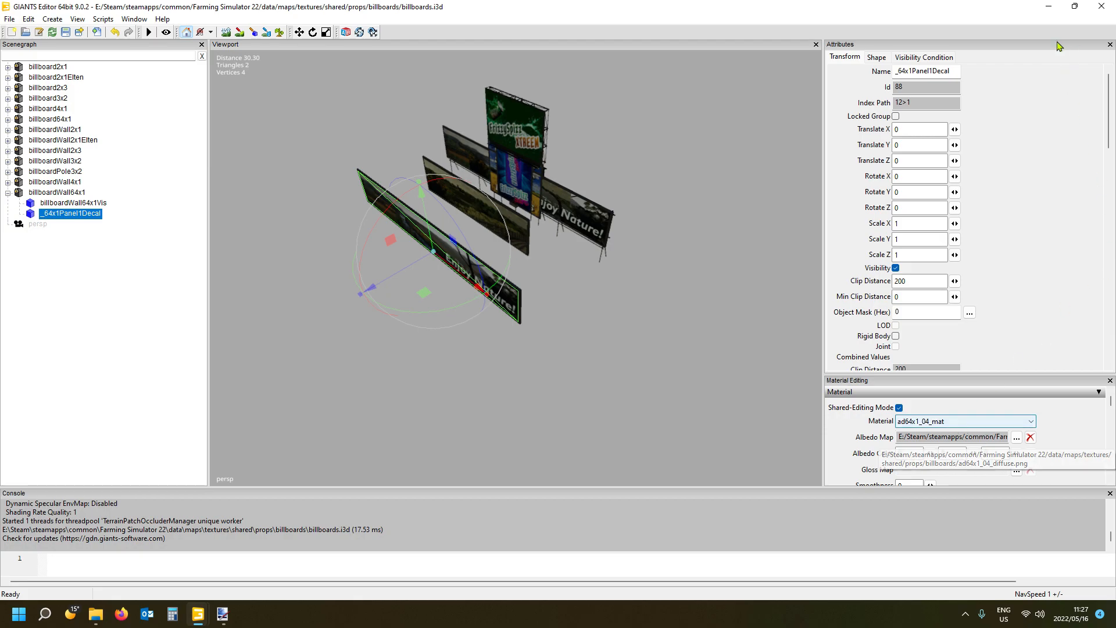
{"action": "left_click", "coordinate": [1102, 9]}
{"action": "left_click", "coordinate": [658, 308]}
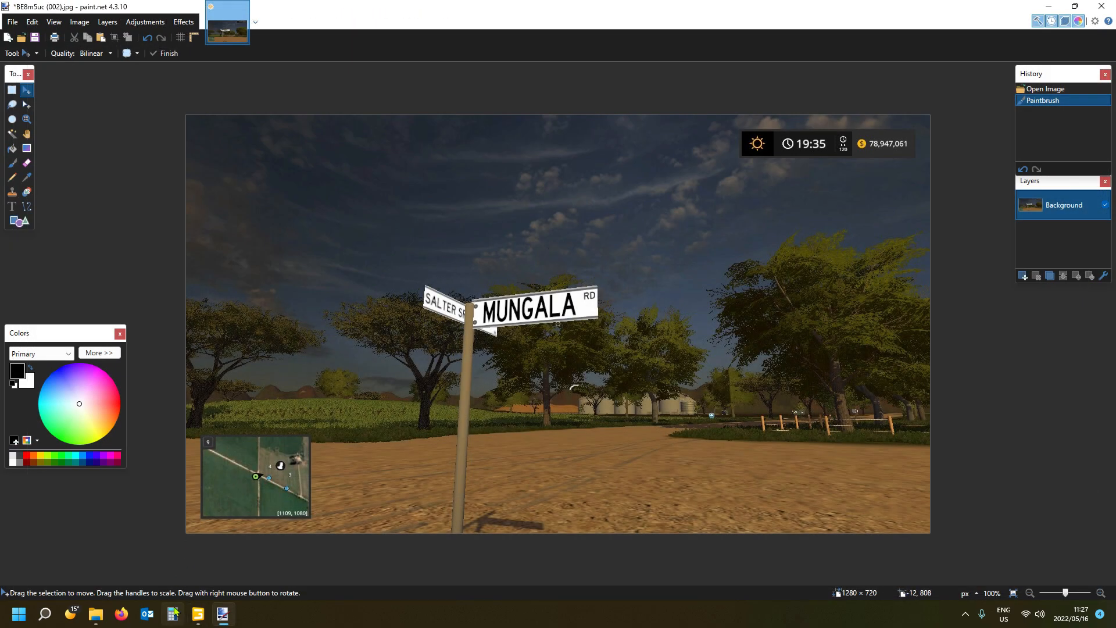
- View the TestMap scene in GIANTS Editor and return to the Mungala road sign picture in paint.net
{"action": "left_click", "coordinate": [197, 614]}
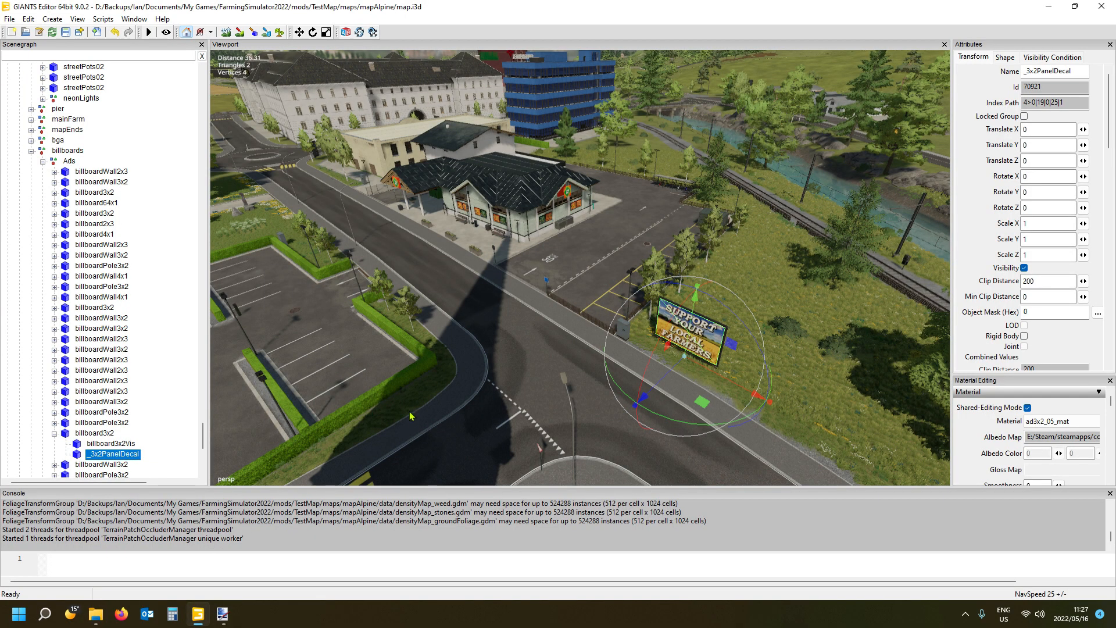
{"action": "left_click", "coordinate": [223, 614]}
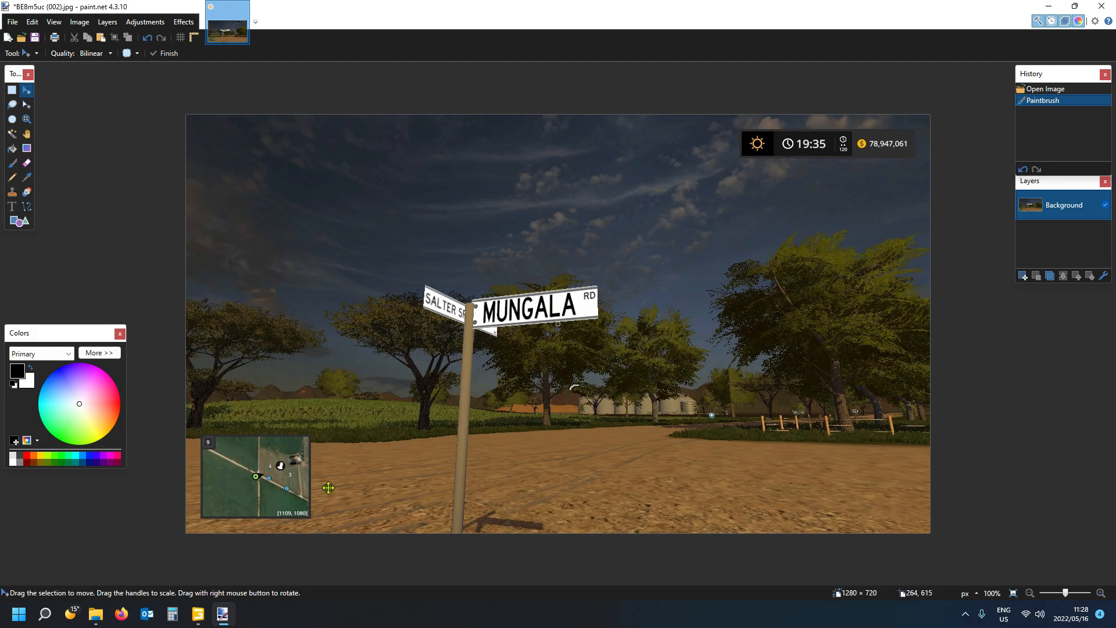
- In File Explorer, open the mods folder's TestMap/maps/mapAlpine/placeables/signs subfolder
{"action": "left_click", "coordinate": [98, 616]}
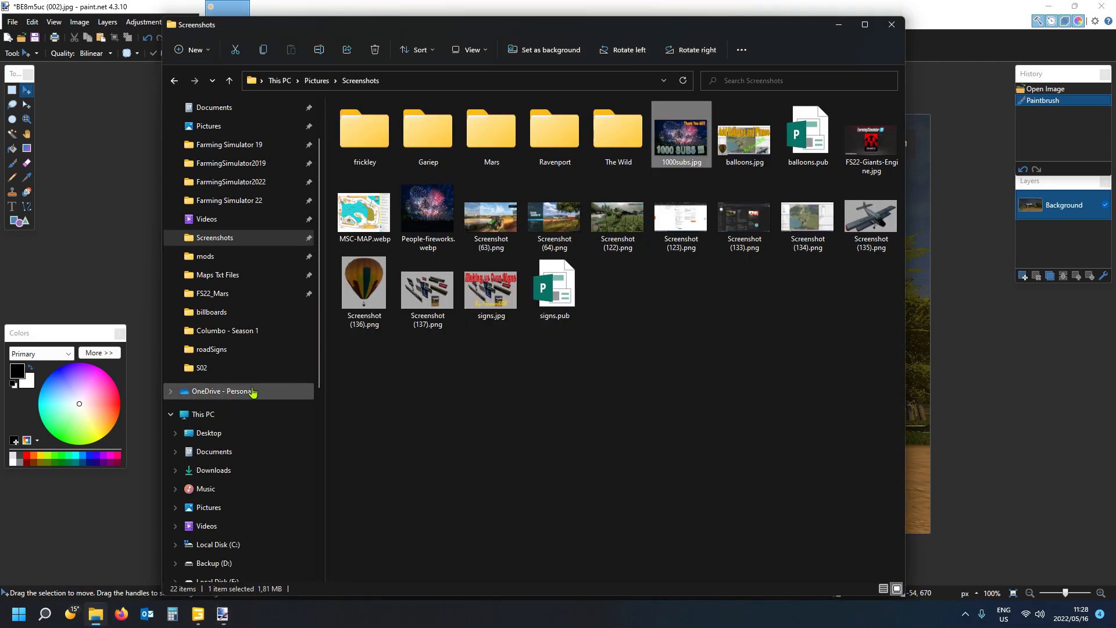
{"action": "scroll", "coordinate": [259, 294], "scroll_direction": "up", "scroll_amount": 2}
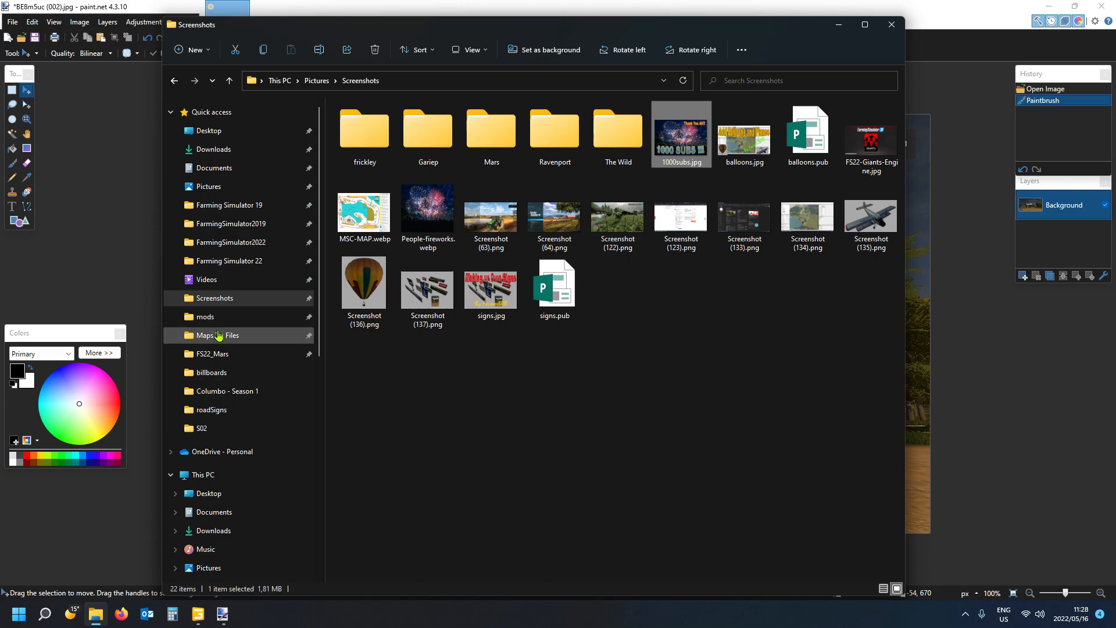
{"action": "left_click", "coordinate": [214, 317]}
{"action": "double_click", "coordinate": [368, 142]}
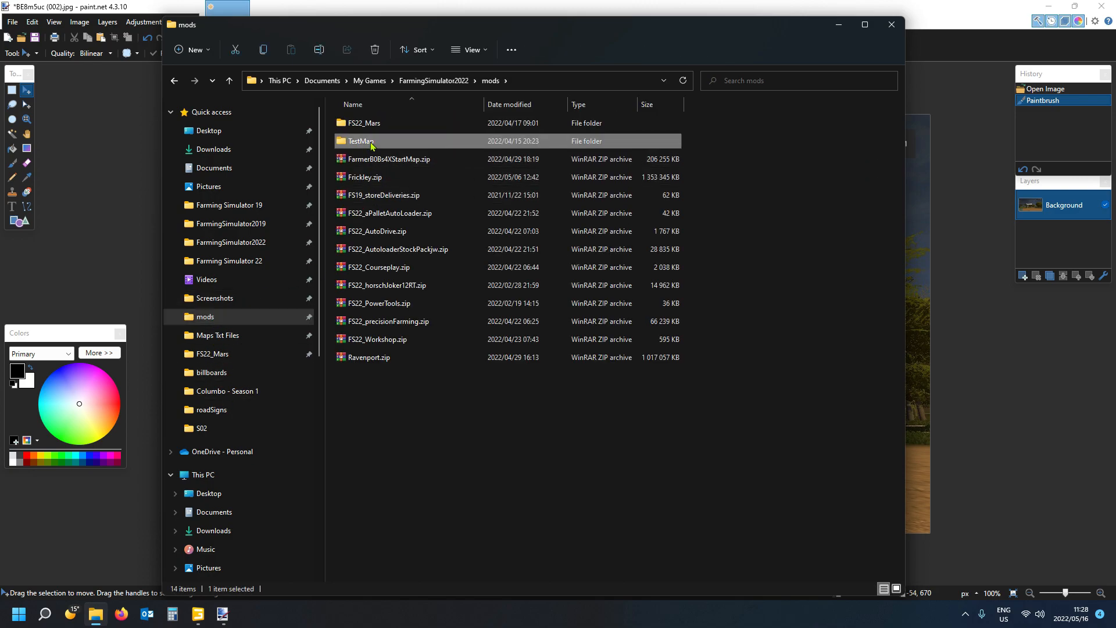
{"action": "double_click", "coordinate": [367, 137]}
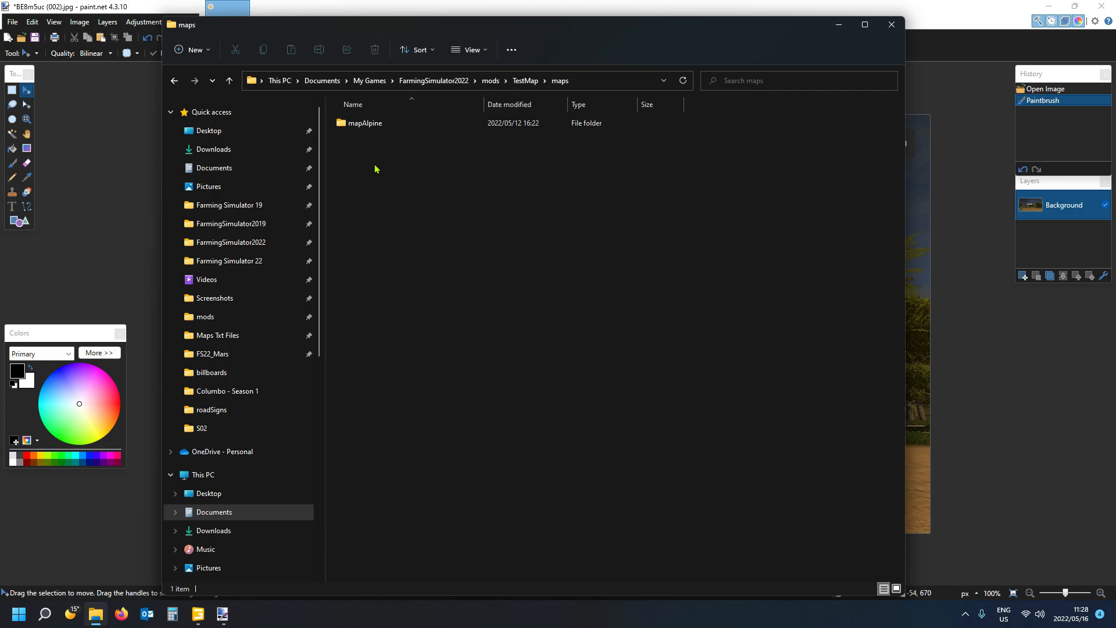
{"action": "double_click", "coordinate": [368, 124]}
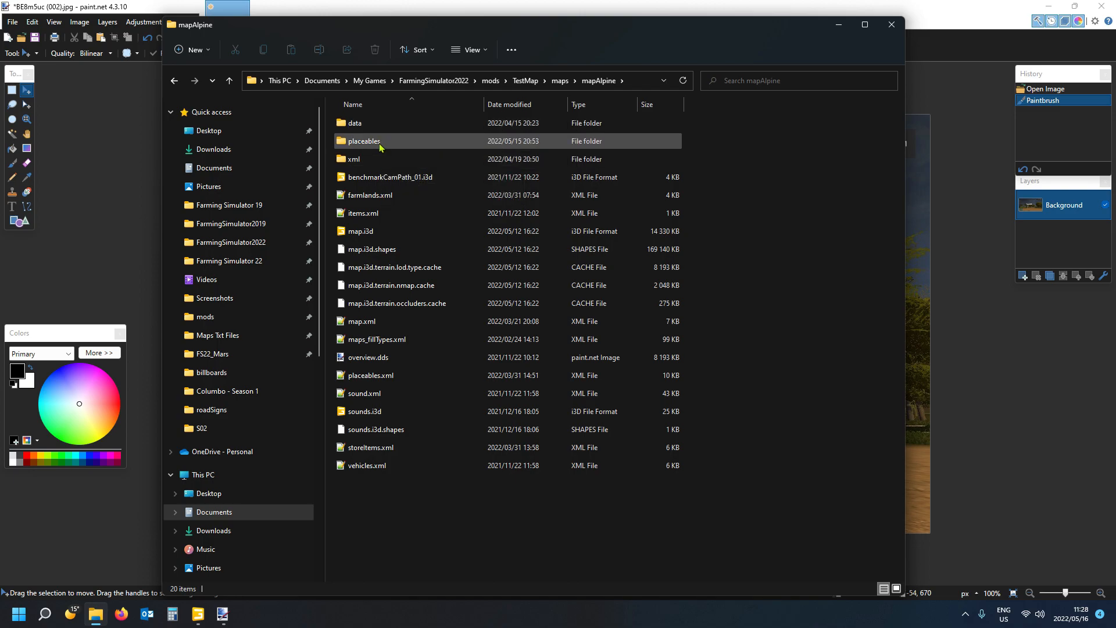
{"action": "double_click", "coordinate": [376, 143]}
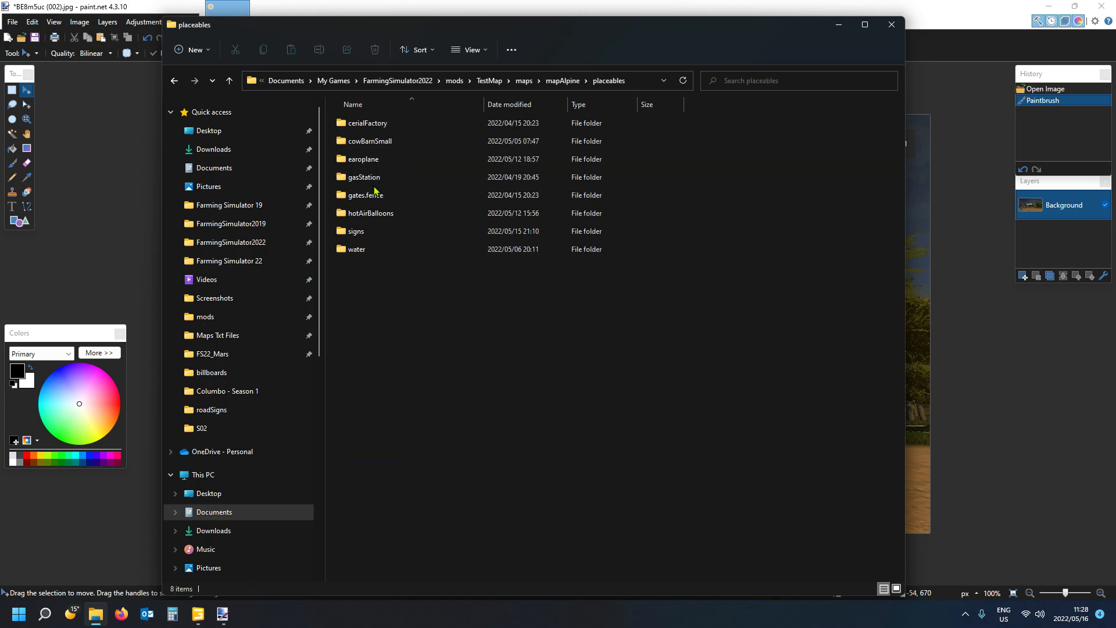
{"action": "double_click", "coordinate": [384, 231]}
- Delete everything inside the signs folder and return to paint.net
{"action": "left_click_drag", "start_coordinate": [452, 266], "coordinate": [361, 114]}
{"action": "key", "text": "Delete"}
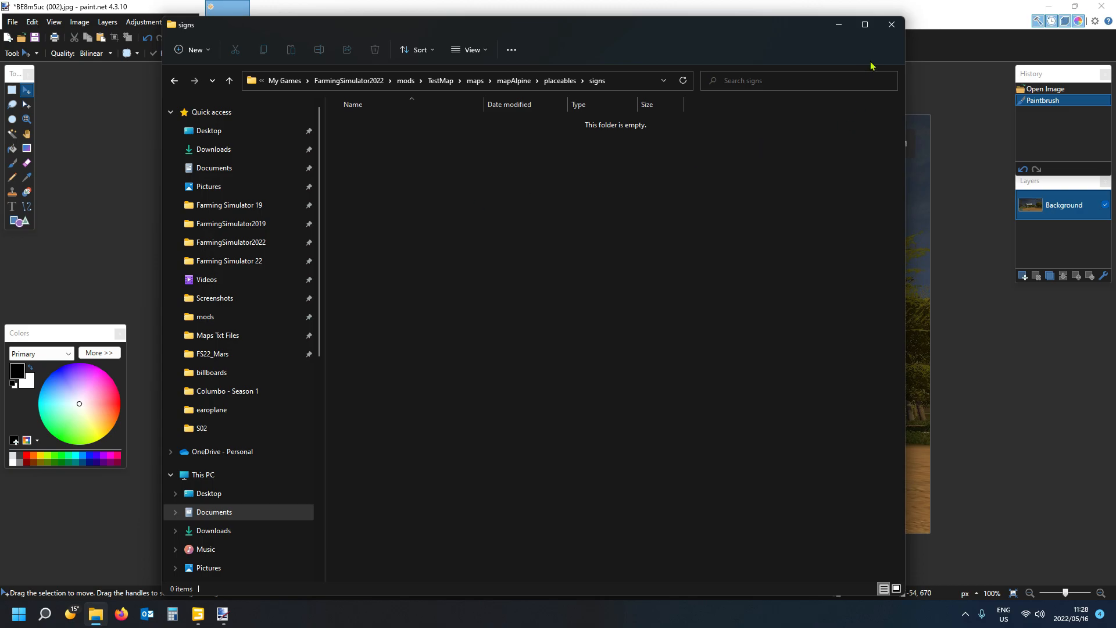
{"action": "left_click", "coordinate": [933, 15]}
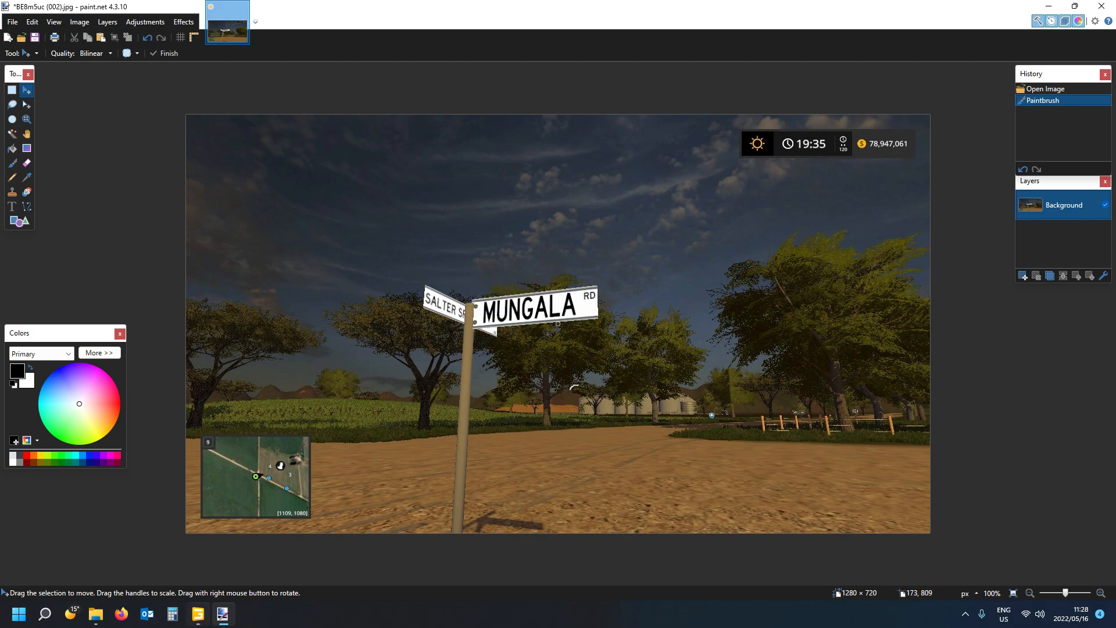
- Switch to the TestMap scene in GIANTS Editor and select the wire fence section beside the beige building
{"action": "mouse_move", "coordinate": [202, 622]}
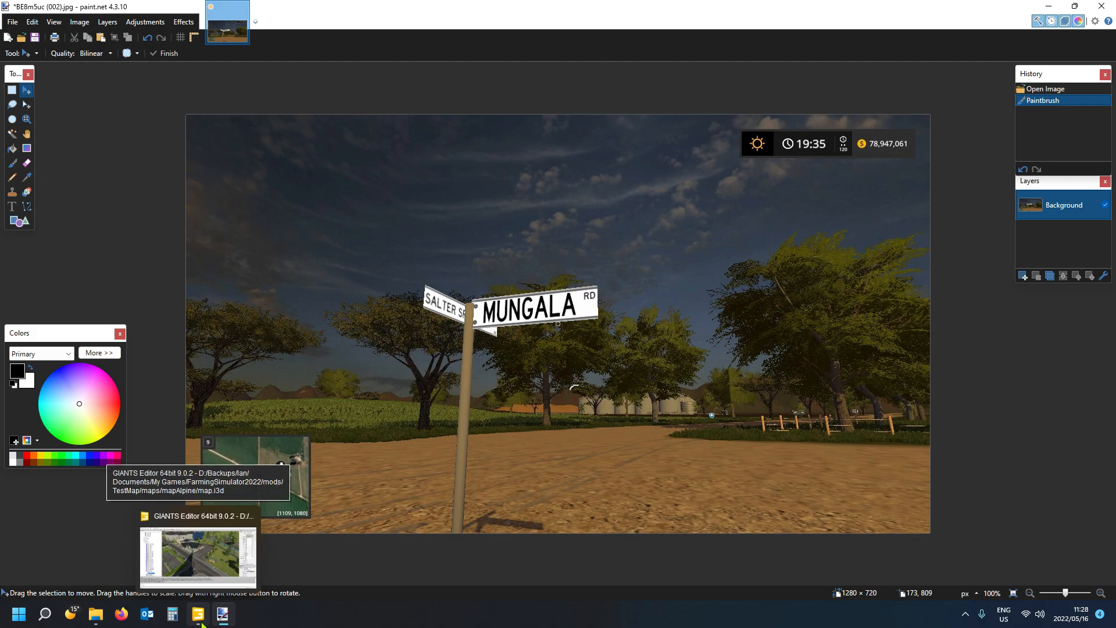
{"action": "left_click", "coordinate": [200, 617]}
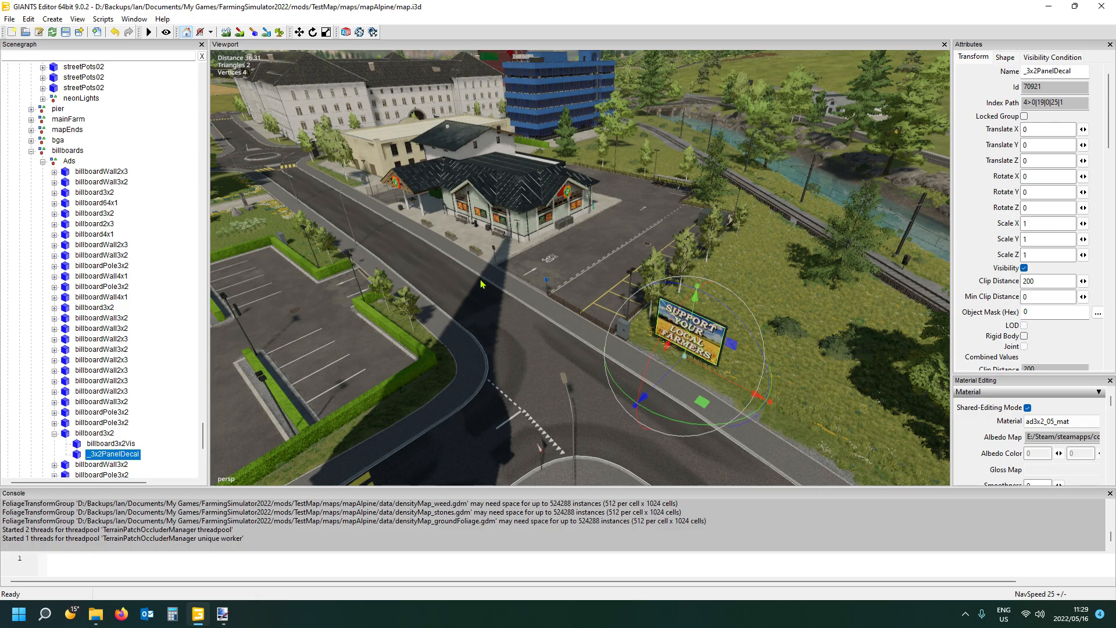
{"action": "left_click_drag", "start_coordinate": [509, 302], "coordinate": [448, 264], "text": "alt"}
{"action": "scroll", "coordinate": [465, 306], "scroll_direction": "up", "scroll_amount": 4}
{"action": "scroll", "coordinate": [448, 266], "scroll_direction": "up", "scroll_amount": 10}
{"action": "scroll", "coordinate": [462, 264], "scroll_direction": "up", "scroll_amount": 6}
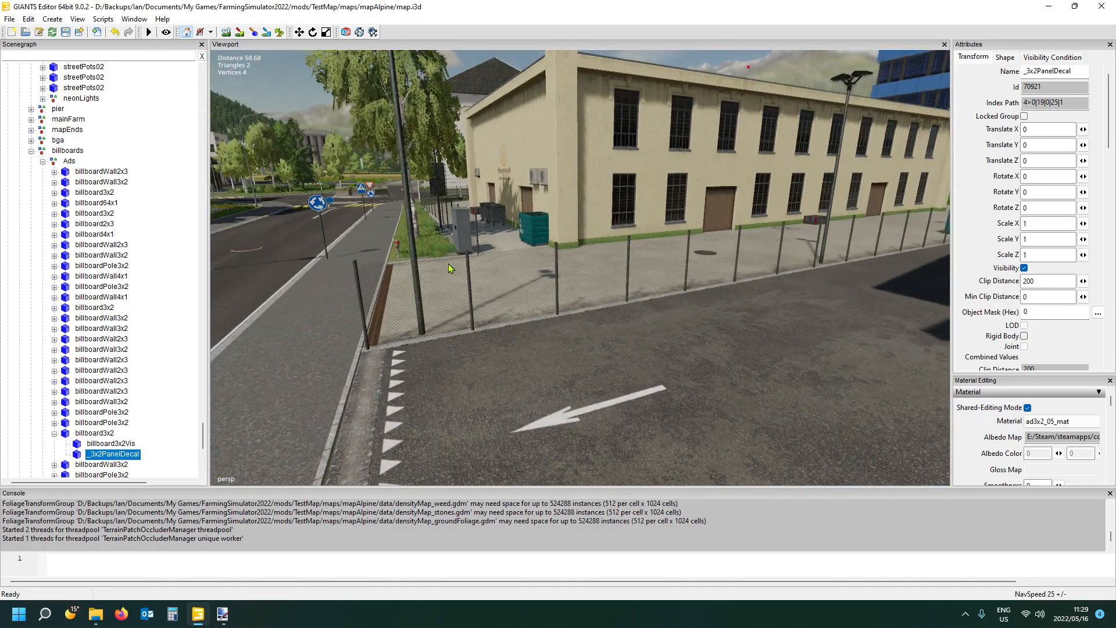
{"action": "left_click", "coordinate": [469, 287]}
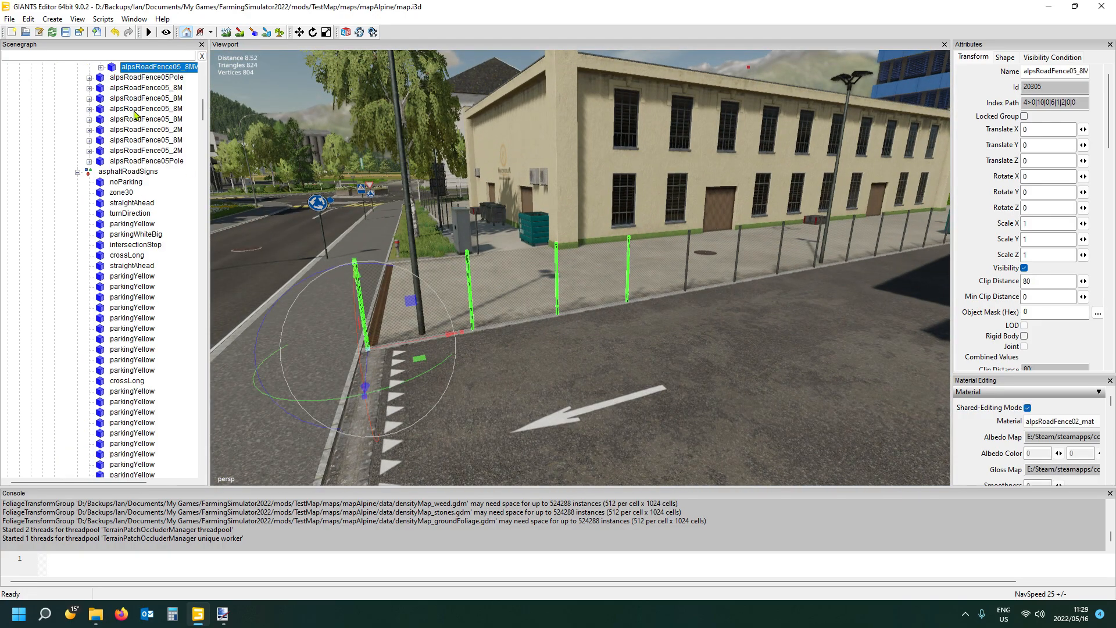
- Select the last alpsRoadFence05Pole in the alpsFence05 group and inspect it up close beside the hedge
{"action": "scroll", "coordinate": [141, 95], "scroll_direction": "down", "scroll_amount": 1}
{"action": "scroll", "coordinate": [145, 103], "scroll_direction": "up", "scroll_amount": 2}
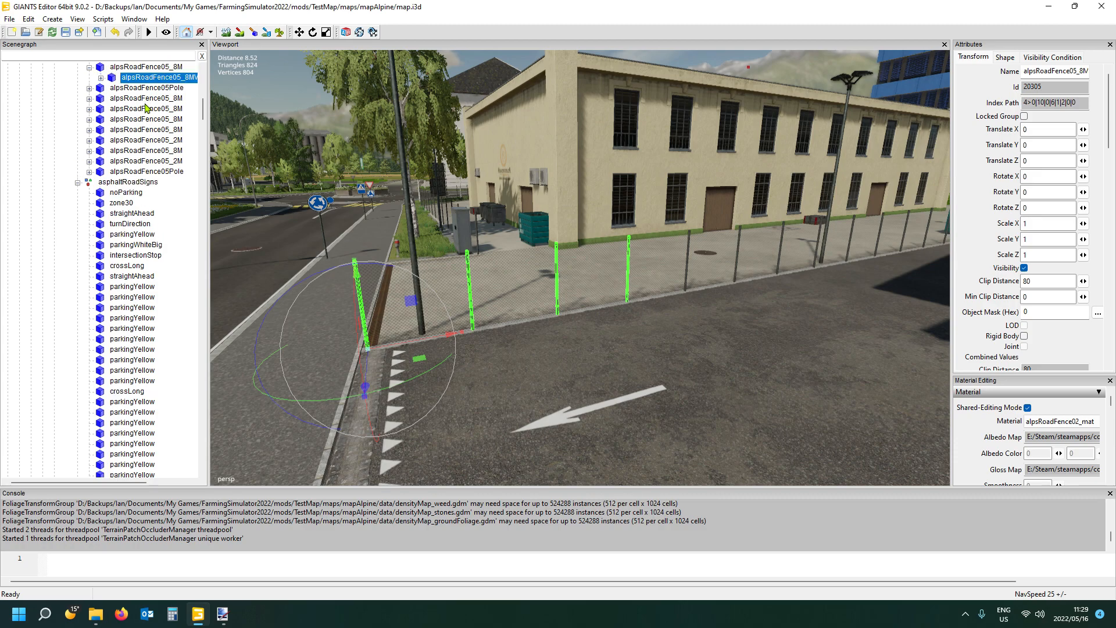
{"action": "left_click", "coordinate": [146, 171]}
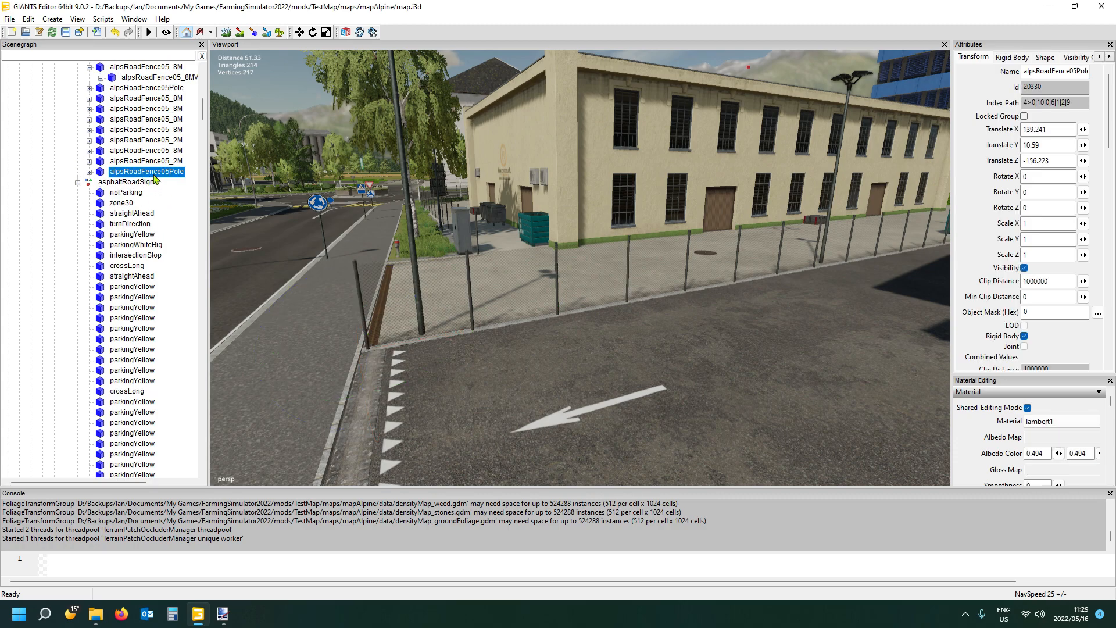
{"action": "scroll", "coordinate": [156, 160], "scroll_direction": "up", "scroll_amount": 4}
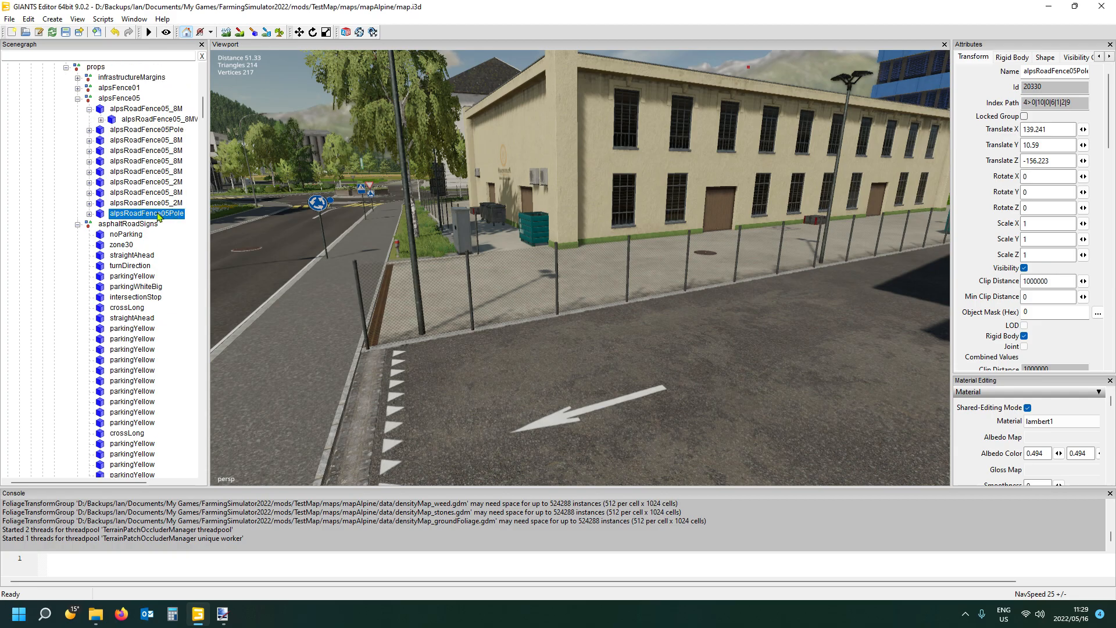
{"action": "key", "text": "f"}
{"action": "left_click_drag", "start_coordinate": [315, 240], "coordinate": [363, 265], "text": "alt"}
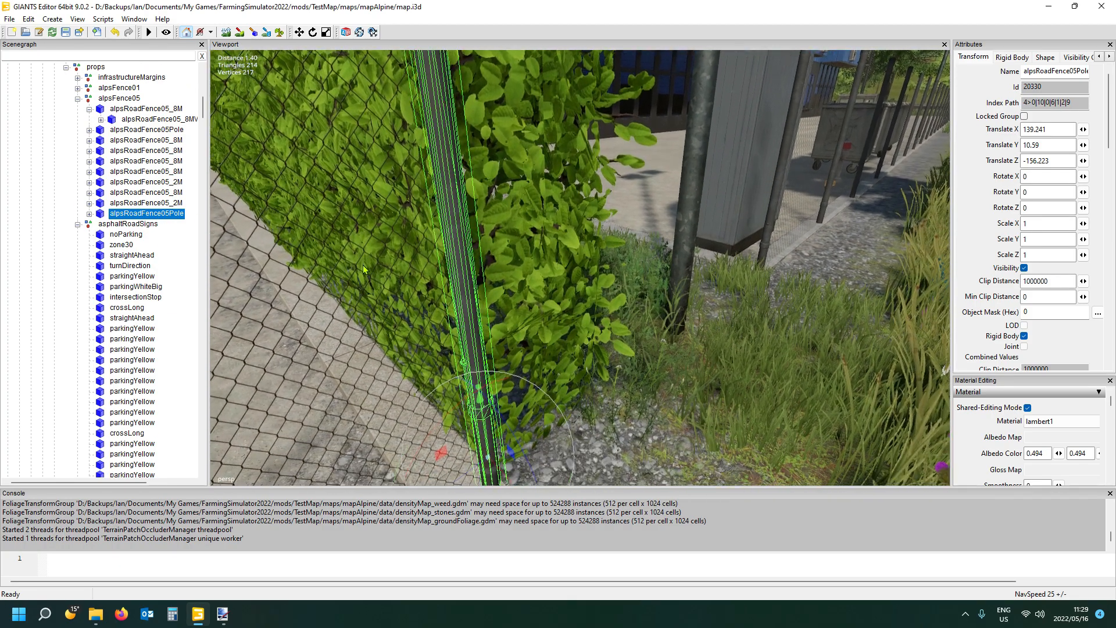
{"action": "scroll", "coordinate": [363, 266], "scroll_direction": "down", "scroll_amount": 6}
{"action": "scroll", "coordinate": [361, 268], "scroll_direction": "up", "scroll_amount": 7}
{"action": "scroll", "coordinate": [361, 267], "scroll_direction": "down", "scroll_amount": 3}
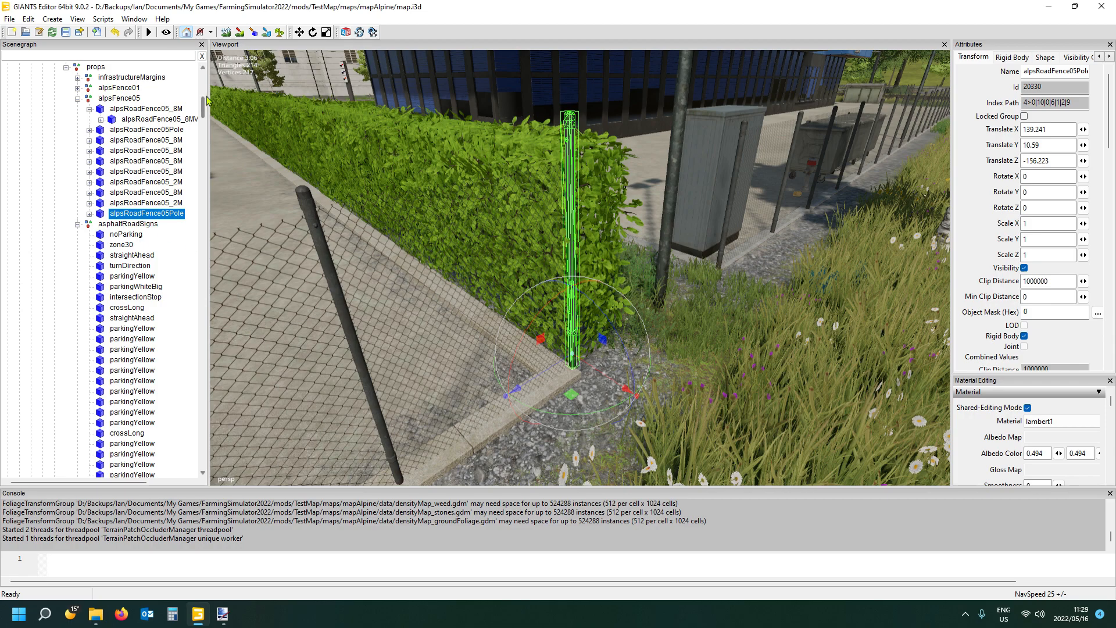
- Start exporting the selected fence pole with its files, choosing mapAlpine's placeables/signs folder as the location
{"action": "left_click", "coordinate": [9, 19]}
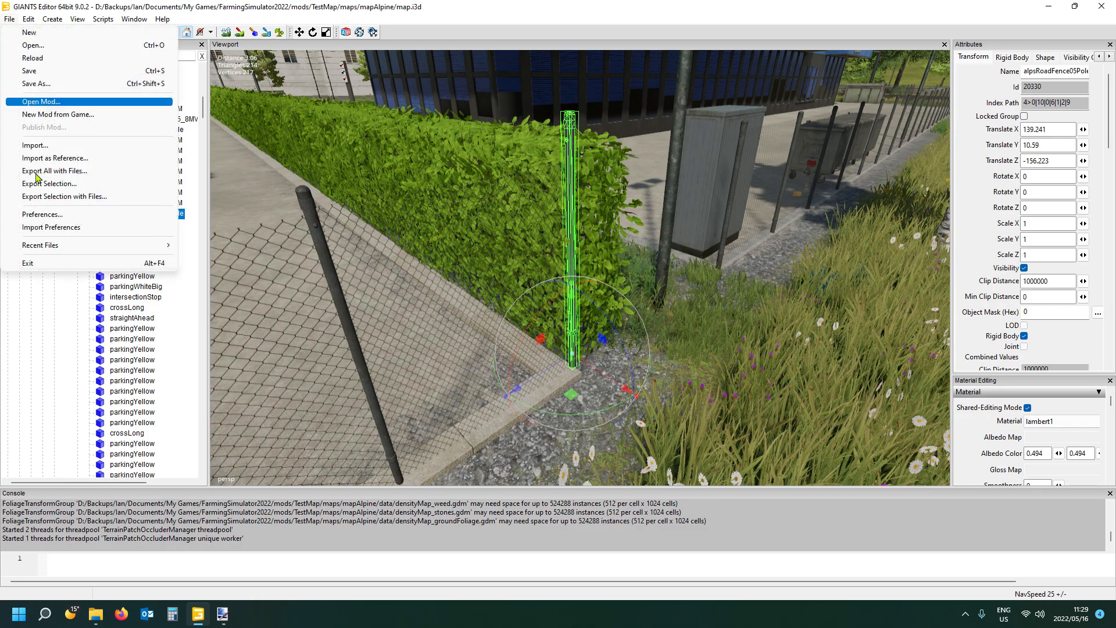
{"action": "left_click", "coordinate": [63, 200]}
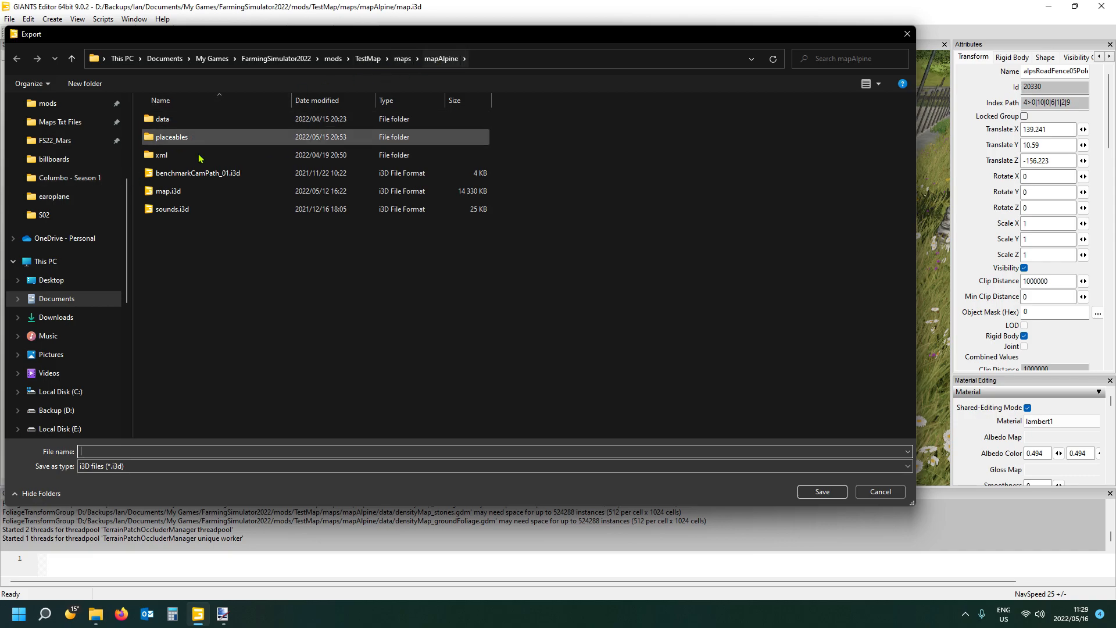
{"action": "double_click", "coordinate": [172, 137]}
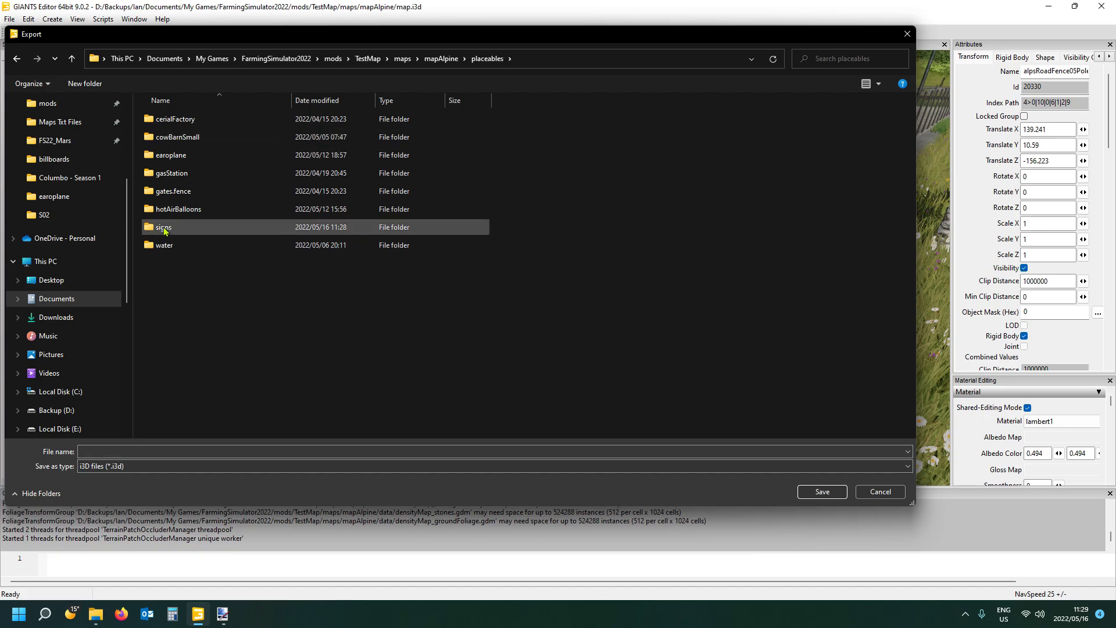
{"action": "double_click", "coordinate": [164, 230]}
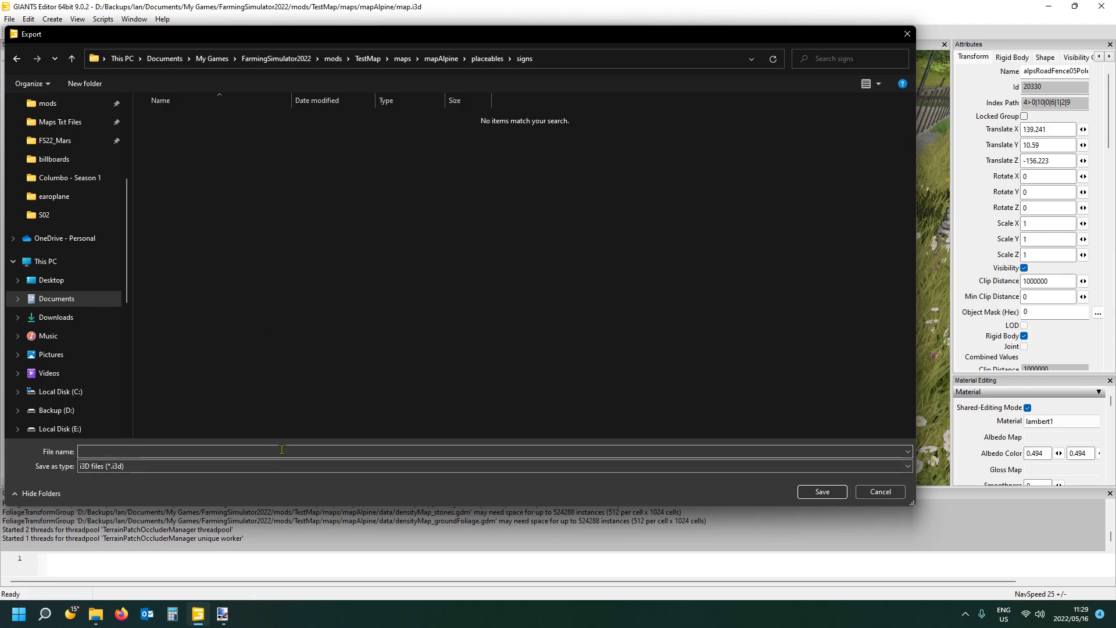
- Create a folder named mungala inside signs and open it as the export destination
{"action": "right_click", "coordinate": [275, 347]}
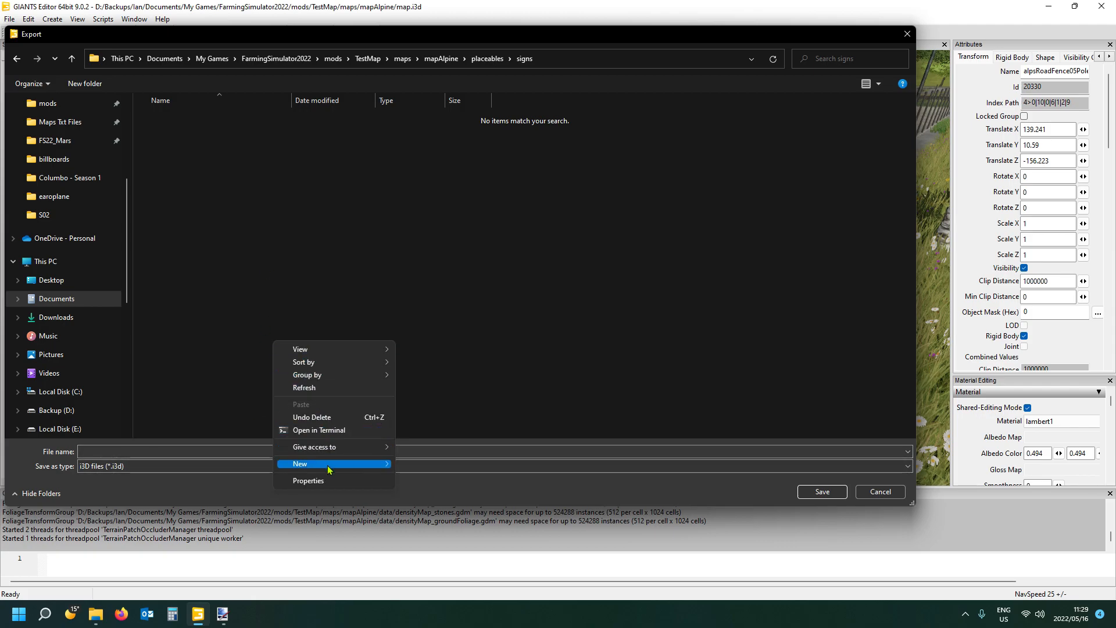
{"action": "mouse_move", "coordinate": [332, 465]}
{"action": "left_click", "coordinate": [420, 465]}
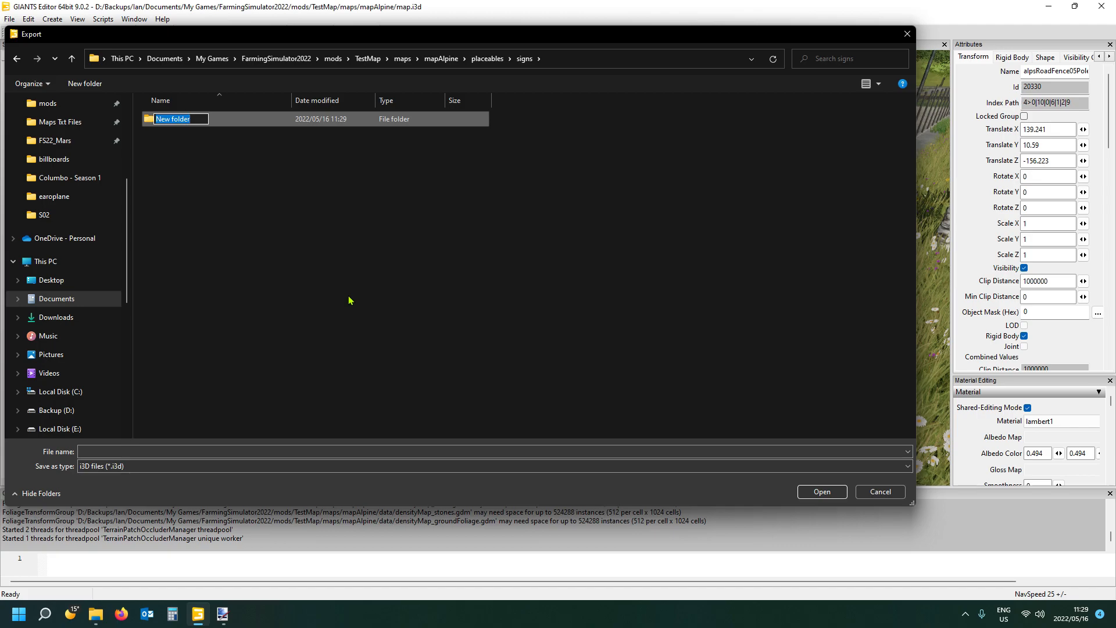
{"action": "type", "text": "mungala"}
{"action": "key", "text": "Return"}
{"action": "double_click", "coordinate": [190, 119]}
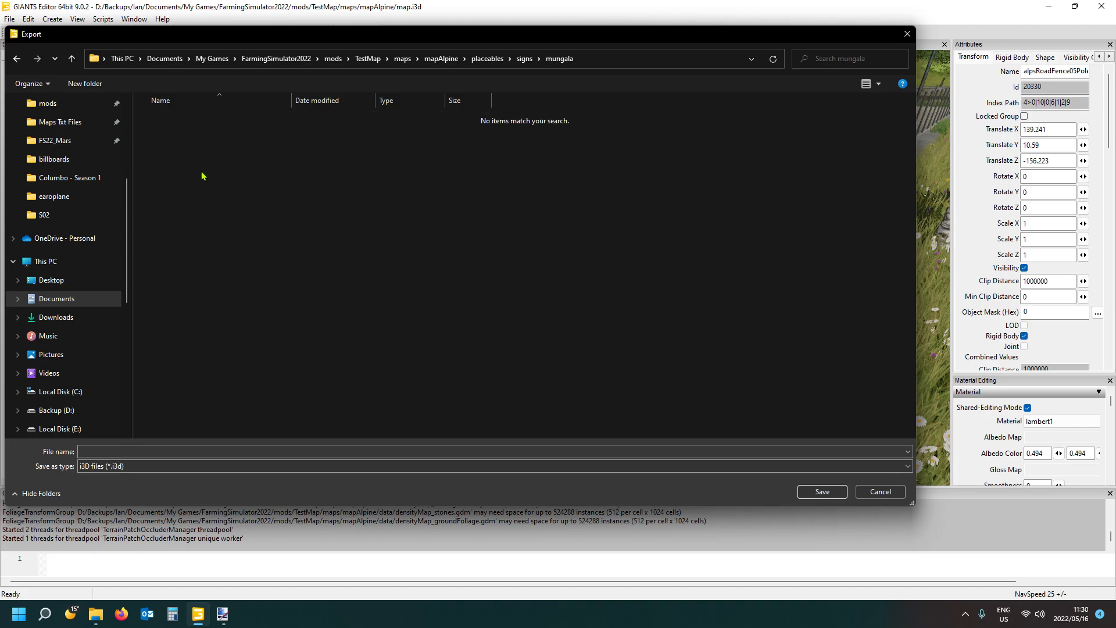
- Export the pole with its files as mungala, without the parent directory structure
{"action": "left_click", "coordinate": [181, 452]}
{"action": "type", "text": "mungala"}
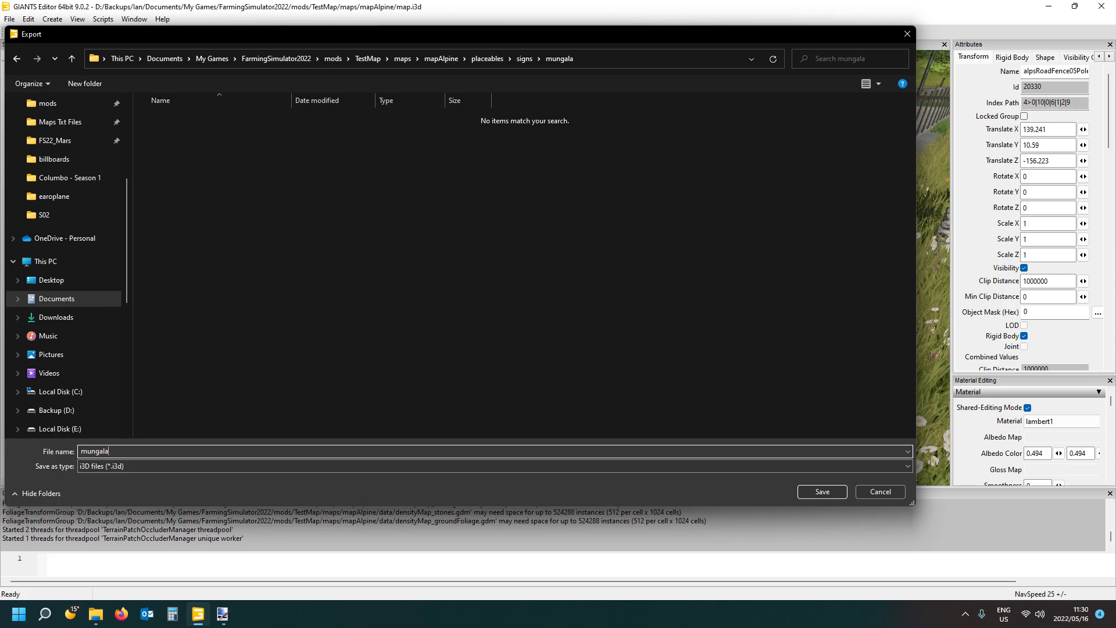
{"action": "left_click", "coordinate": [823, 491]}
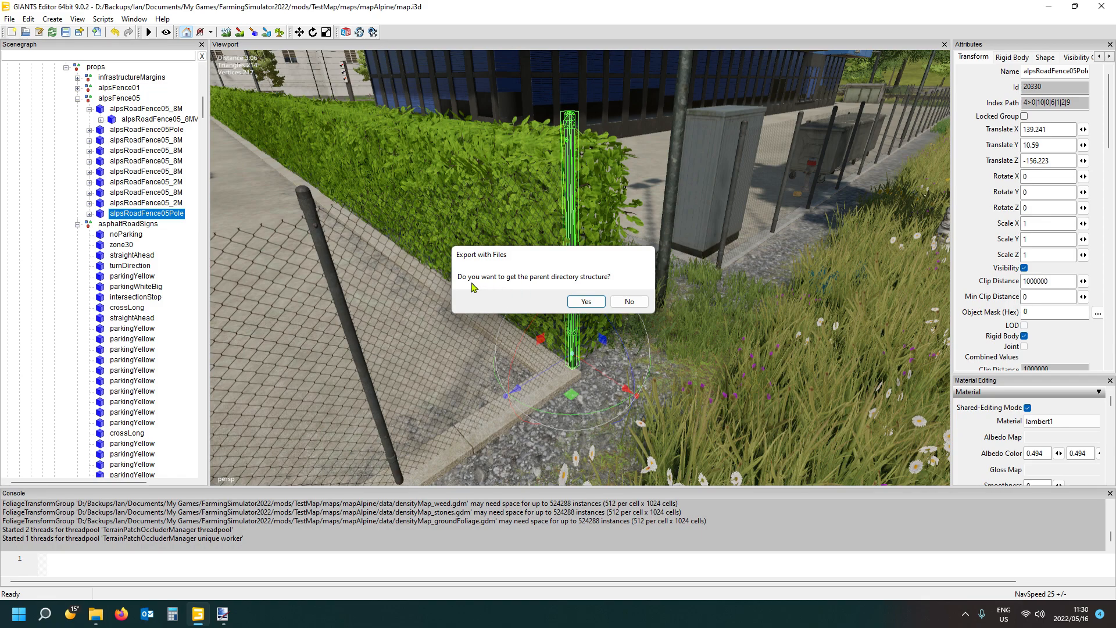
{"action": "left_click", "coordinate": [637, 304]}
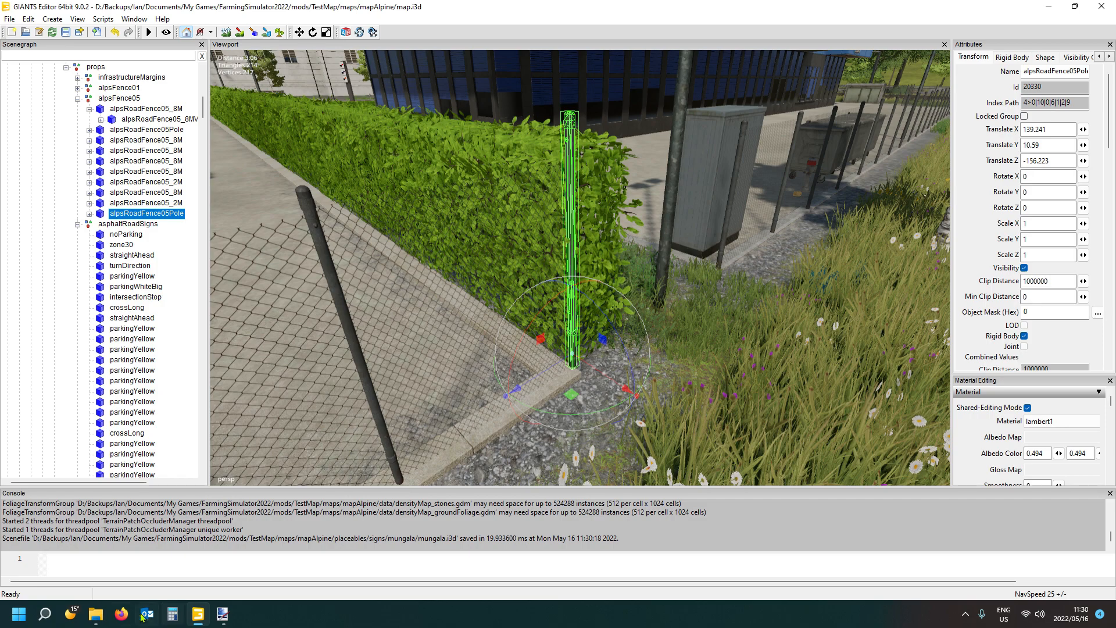
- Open the mungala folder in File Explorer and examine the exported files
{"action": "mouse_move", "coordinate": [97, 619]}
{"action": "left_click", "coordinate": [161, 508]}
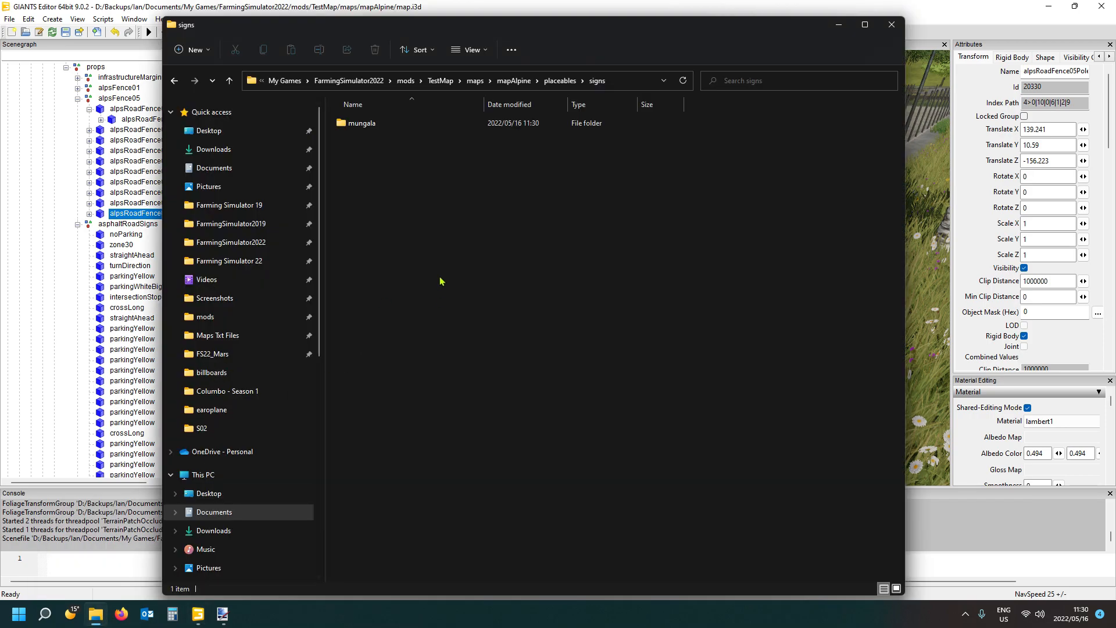
{"action": "double_click", "coordinate": [368, 125]}
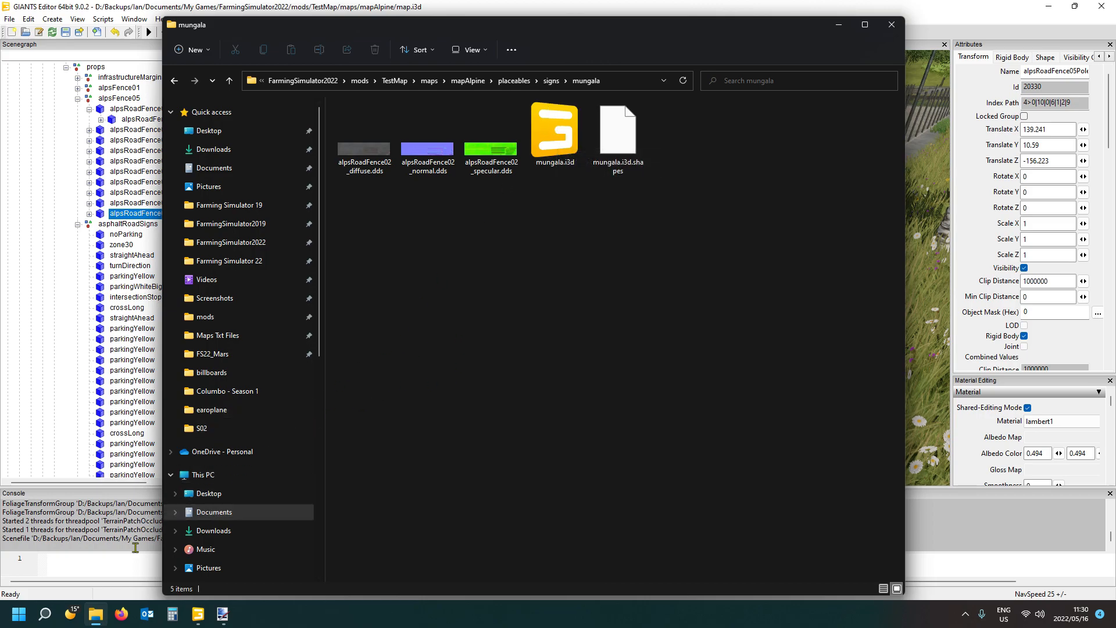
{"action": "mouse_move", "coordinate": [99, 615]}
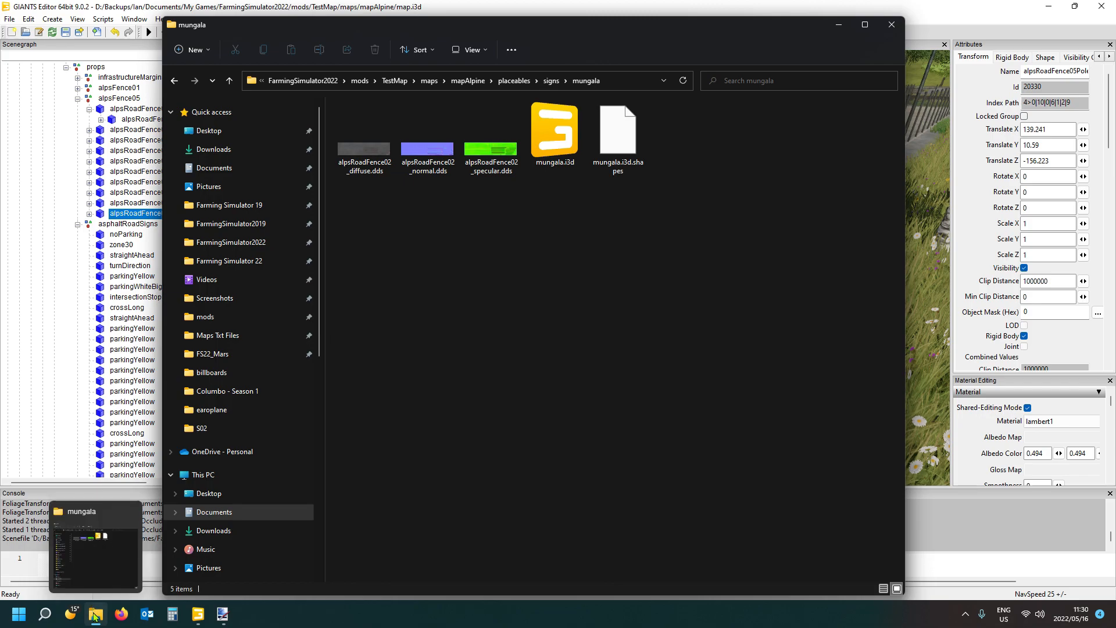
- Open billboards.i3d from the Farming Simulator 22 data/maps/textures/shared/props/billboards folder with GIANTS Editor 9.0.2
{"action": "left_click", "coordinate": [229, 261]}
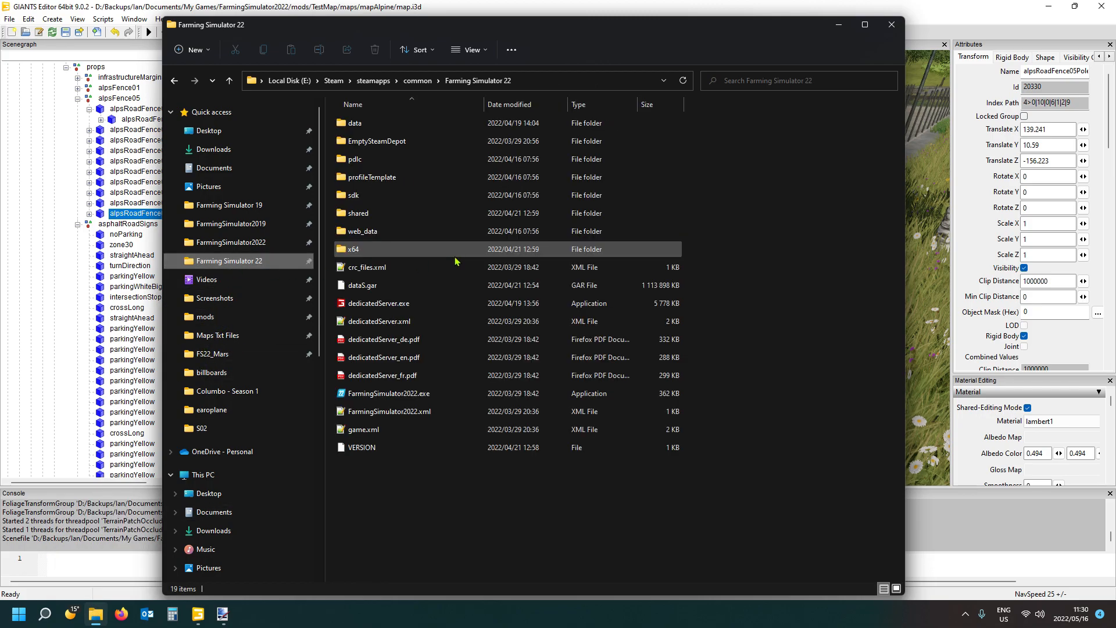
{"action": "double_click", "coordinate": [390, 124]}
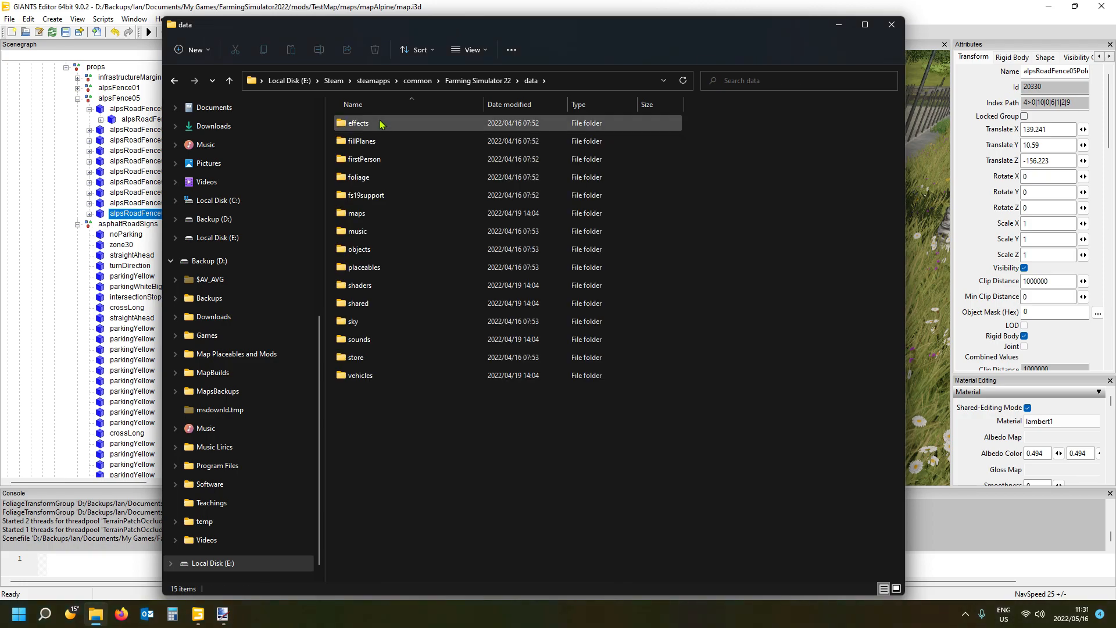
{"action": "double_click", "coordinate": [391, 215]}
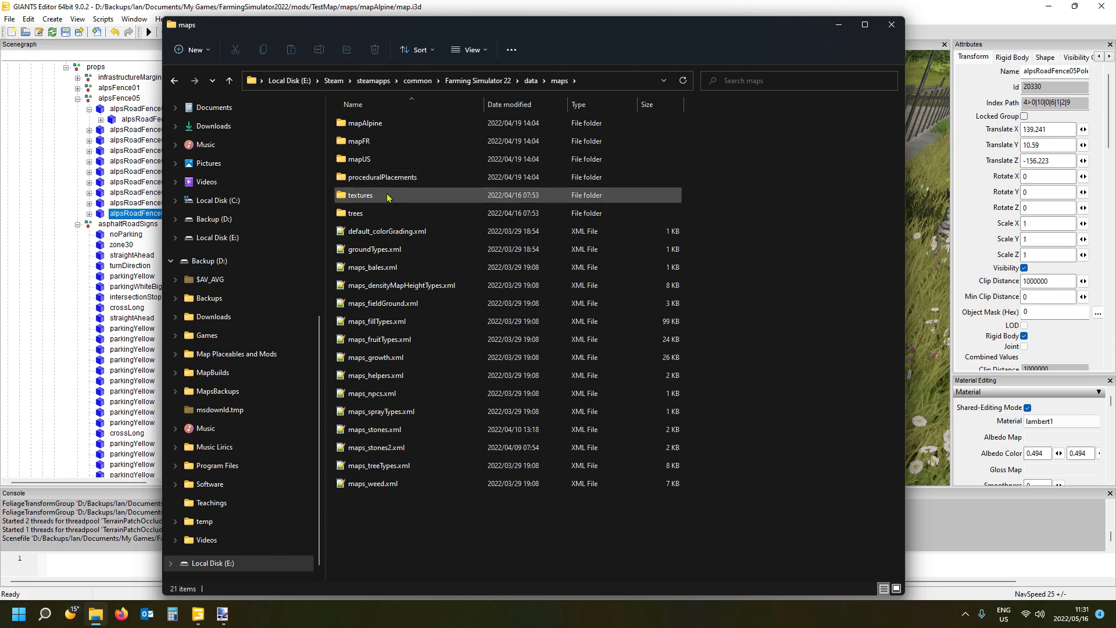
{"action": "double_click", "coordinate": [384, 193]}
{"action": "double_click", "coordinate": [360, 122]}
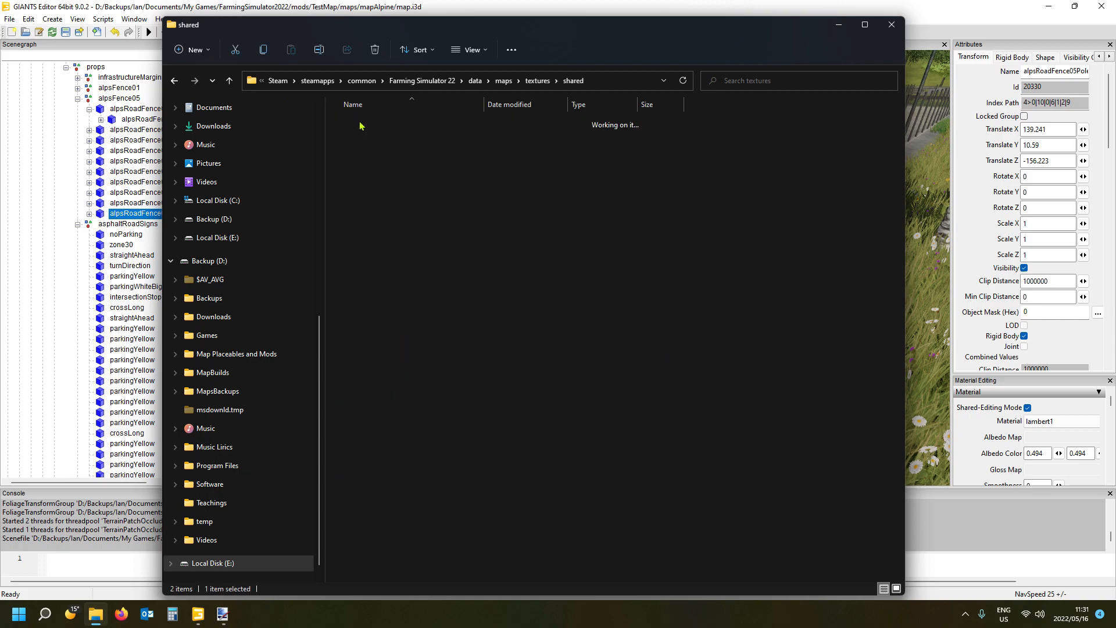
{"action": "double_click", "coordinate": [359, 134]}
{"action": "double_click", "coordinate": [371, 153]}
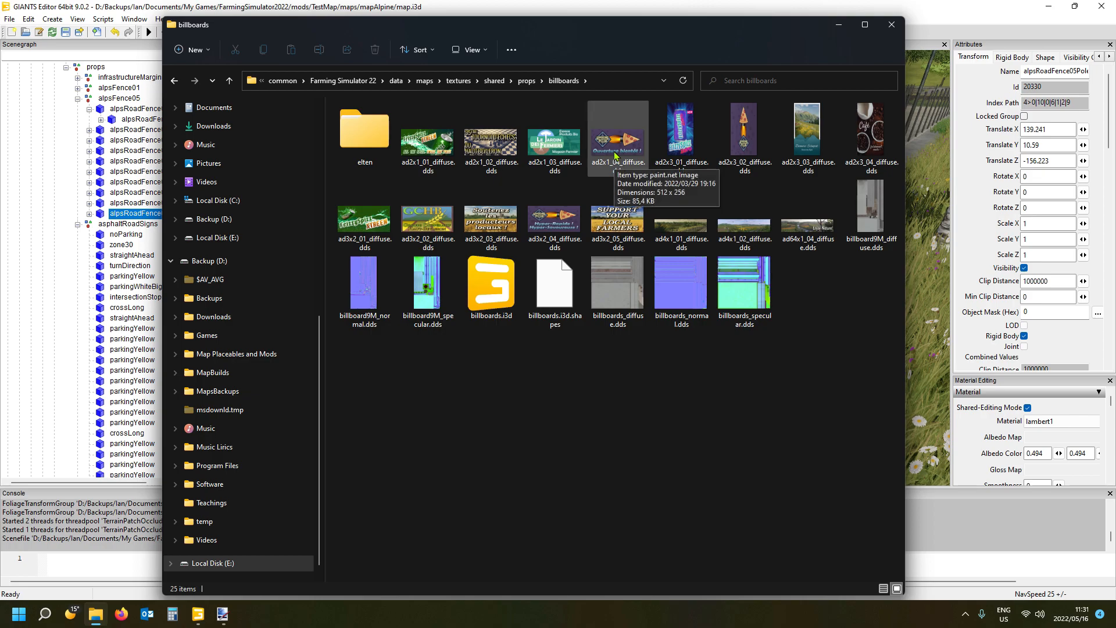
{"action": "double_click", "coordinate": [491, 293]}
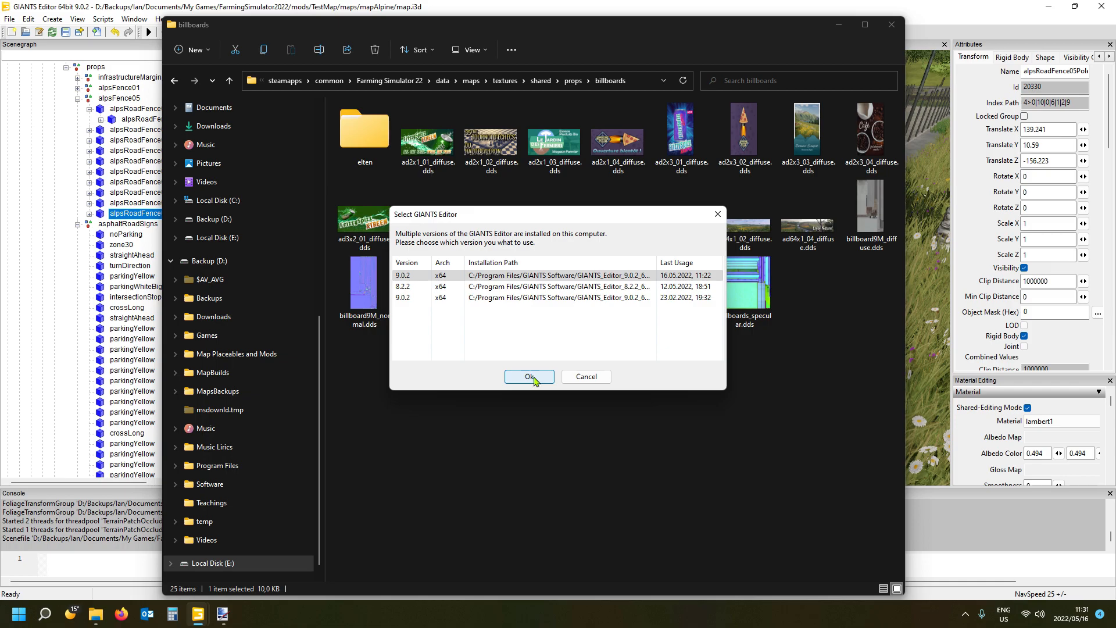
{"action": "left_click", "coordinate": [529, 377]}
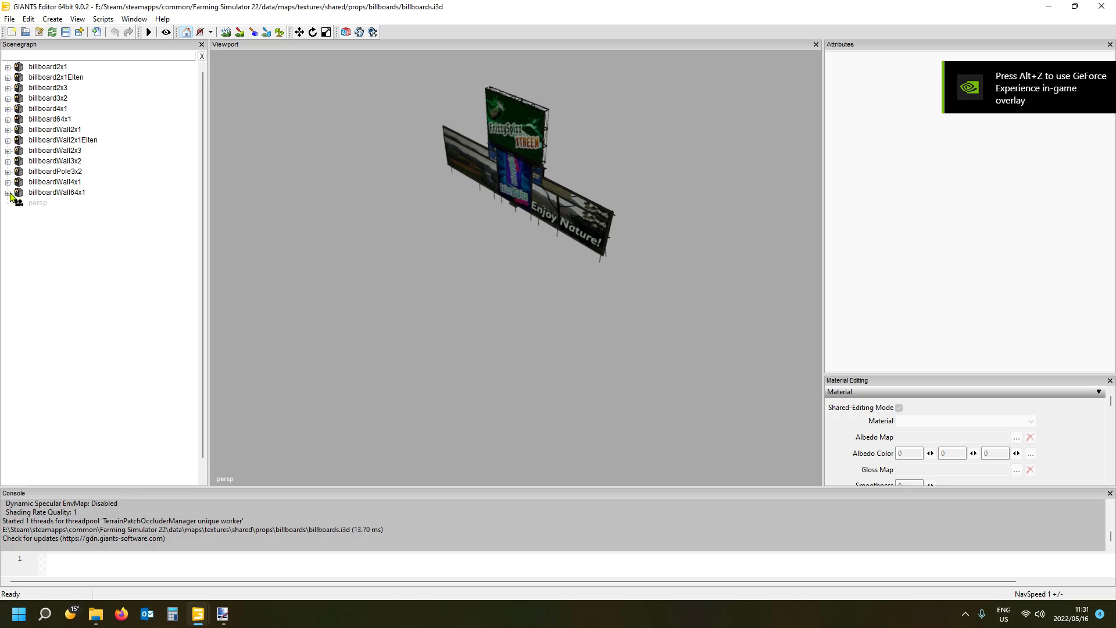
- Select the _4x1PanelDecal inside billboardWall4x1 and move it along Z to about 6.655, away from the billboards
{"action": "left_click", "coordinate": [7, 193]}
{"action": "left_click", "coordinate": [58, 214]}
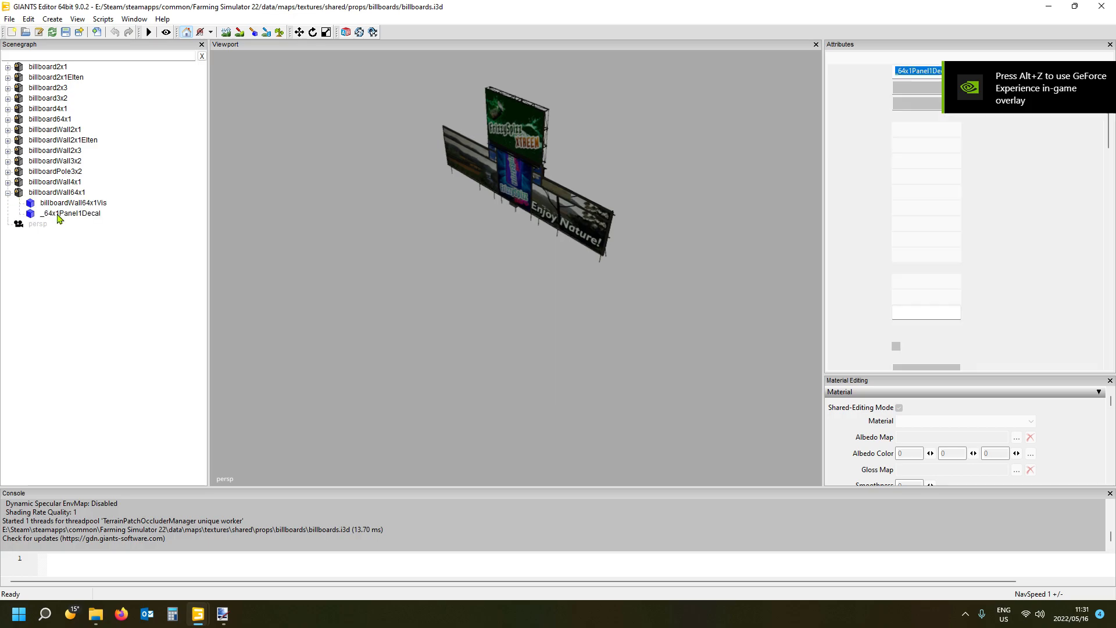
{"action": "left_click", "coordinate": [64, 68]}
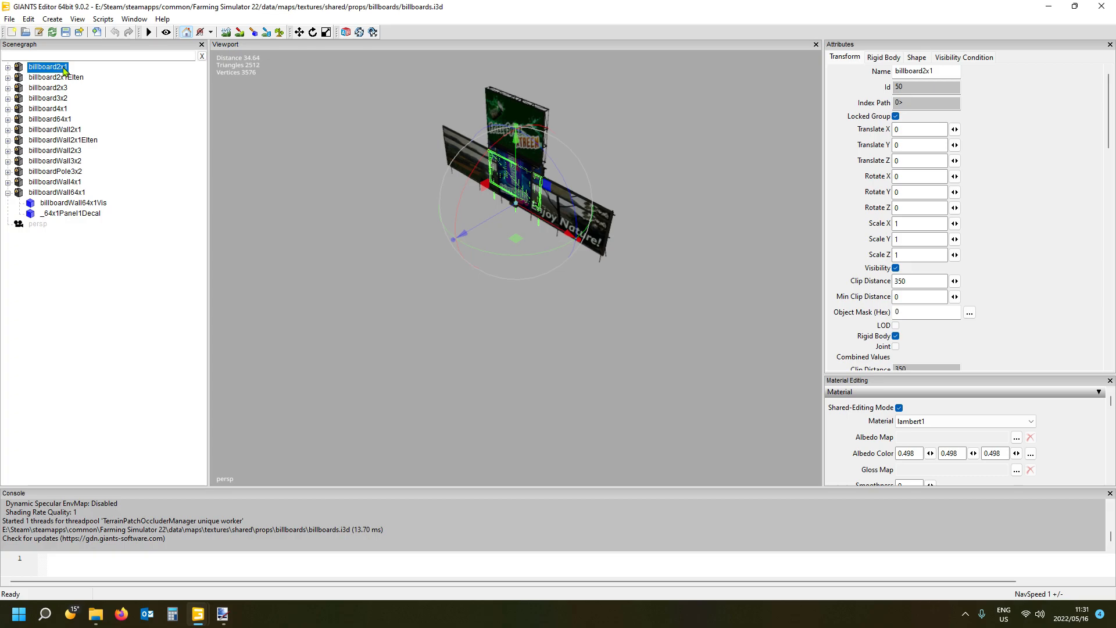
{"action": "left_click", "coordinate": [70, 183]}
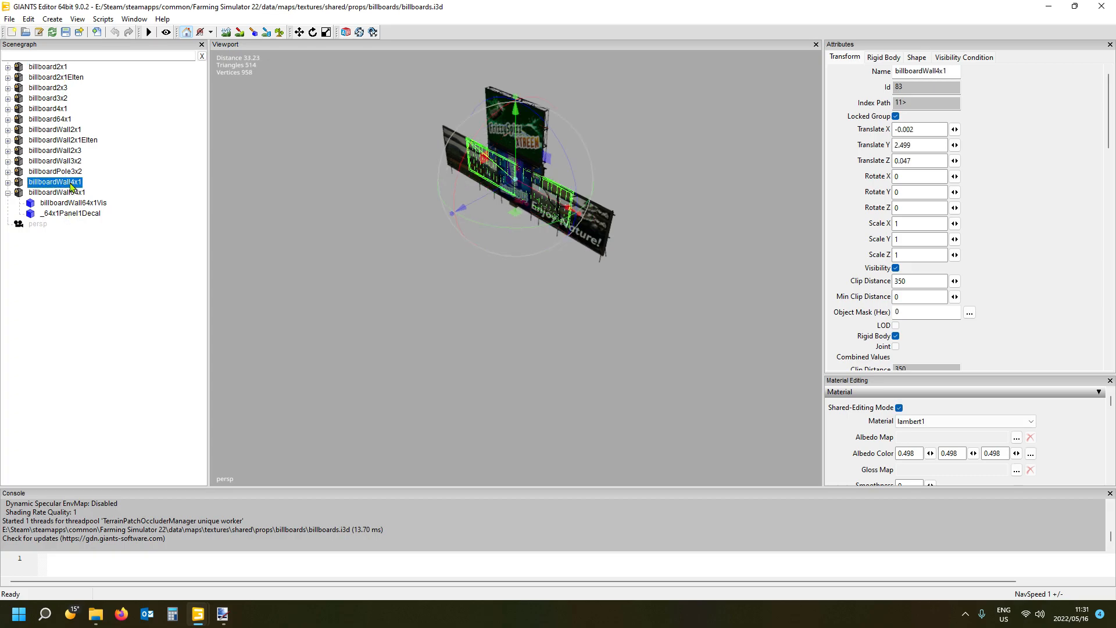
{"action": "left_click", "coordinate": [7, 182]}
{"action": "left_click", "coordinate": [64, 203]}
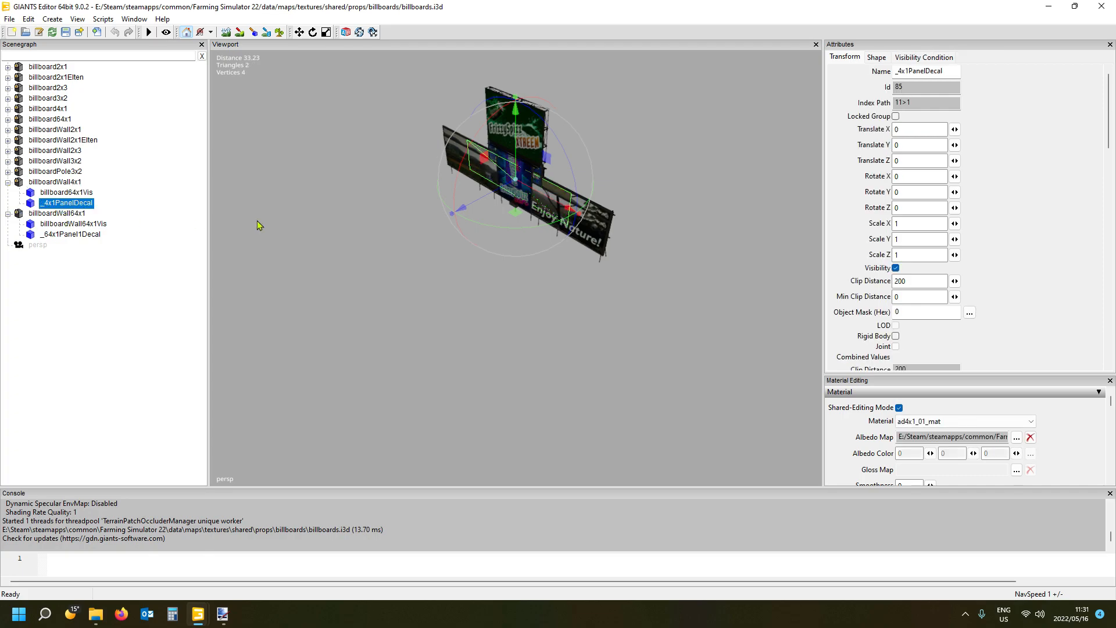
{"action": "left_click_drag", "start_coordinate": [487, 209], "coordinate": [440, 203]}
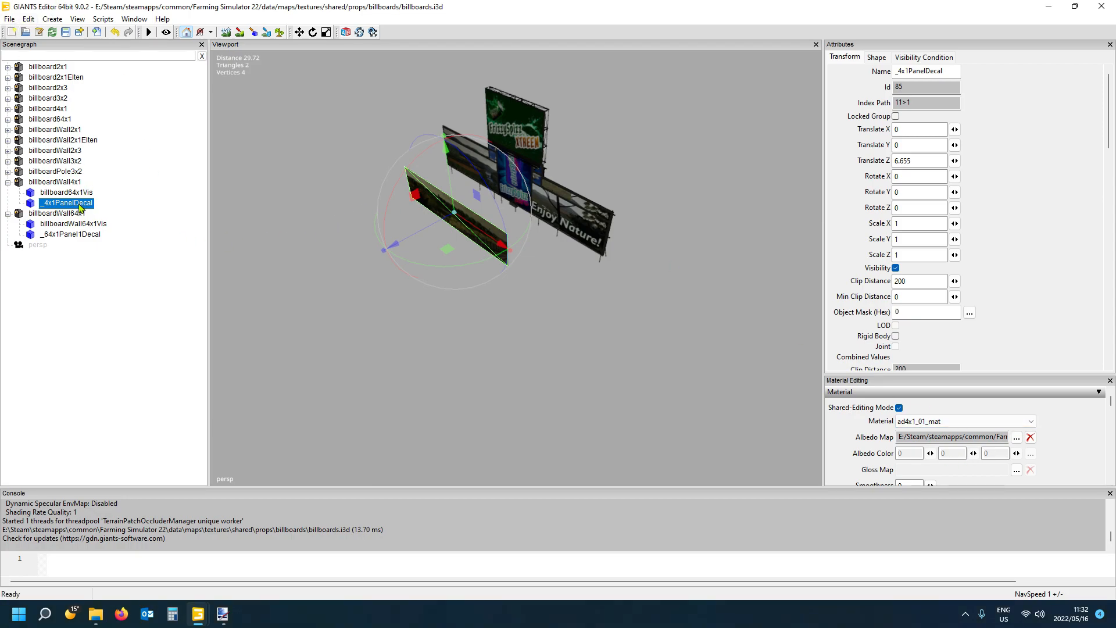
- Start exporting the selected _4x1PanelDecal together with its files
{"action": "left_click", "coordinate": [9, 19]}
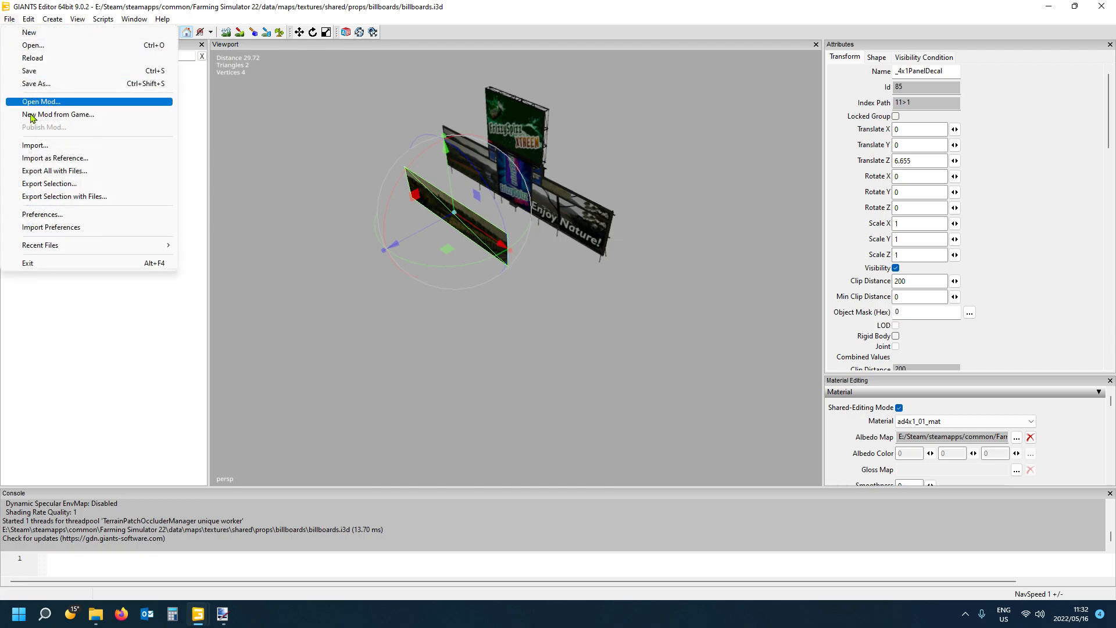
{"action": "left_click", "coordinate": [56, 197]}
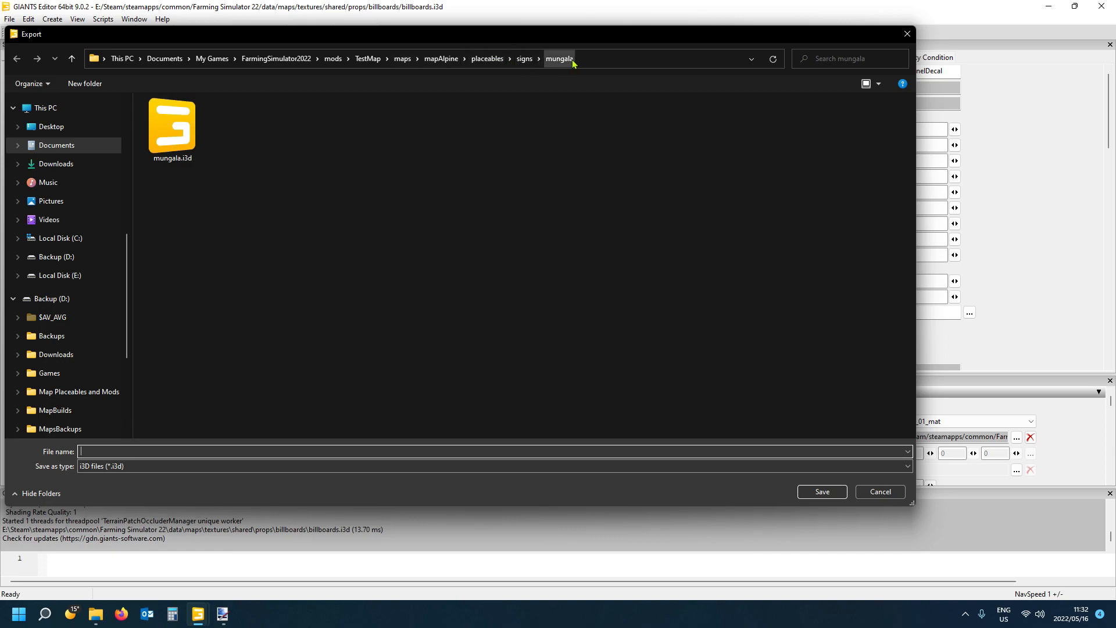
{"action": "left_click", "coordinate": [524, 59]}
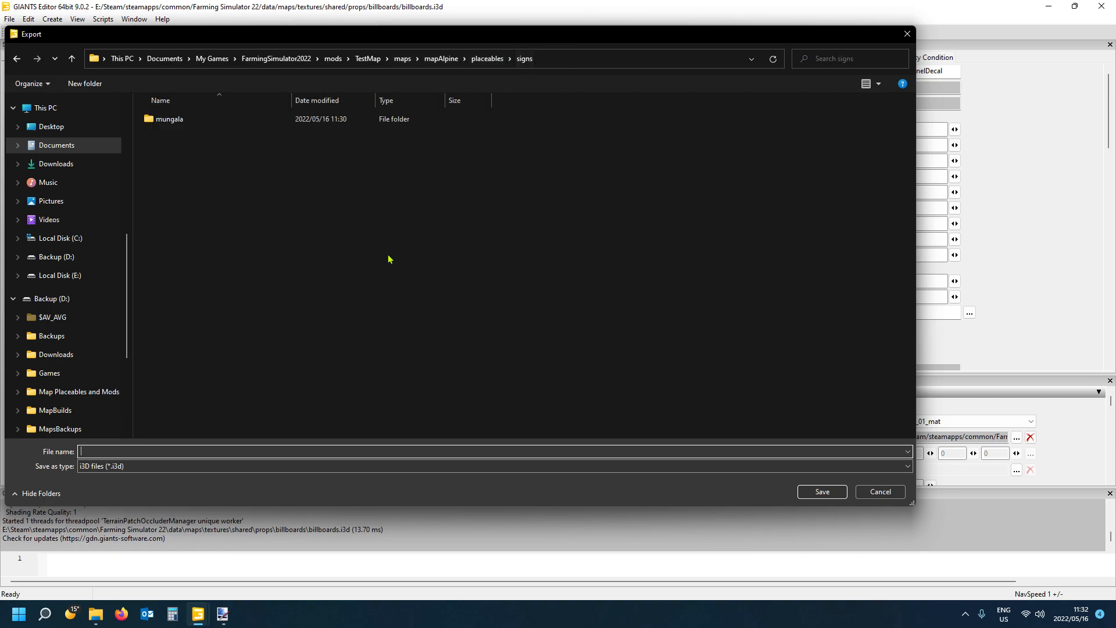
{"action": "right_click", "coordinate": [227, 231]}
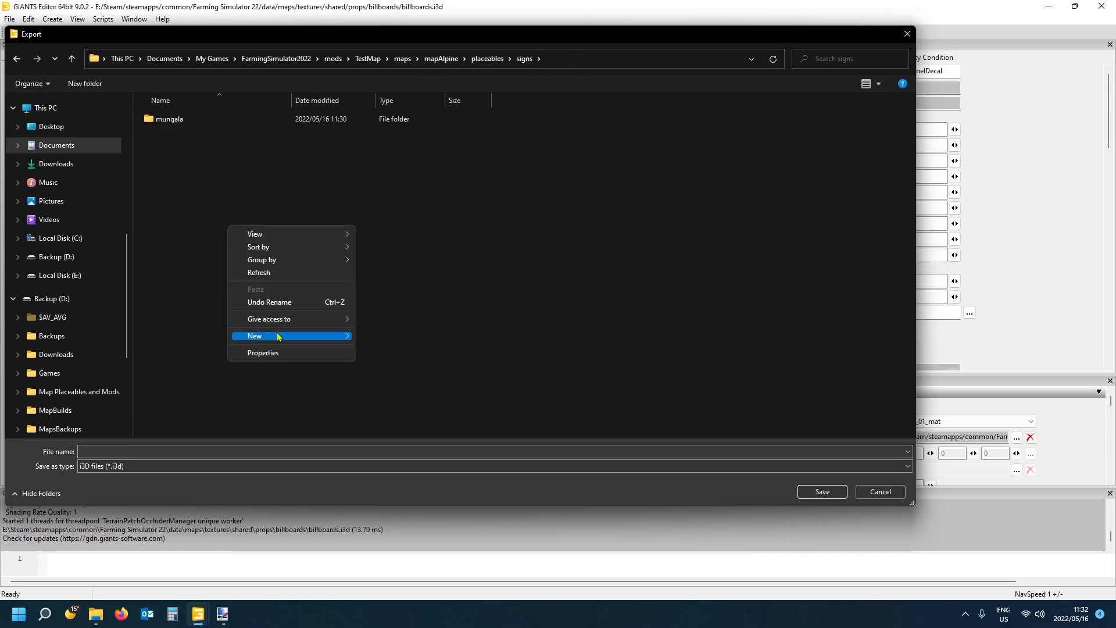
{"action": "mouse_move", "coordinate": [282, 335]}
{"action": "left_click", "coordinate": [387, 341]}
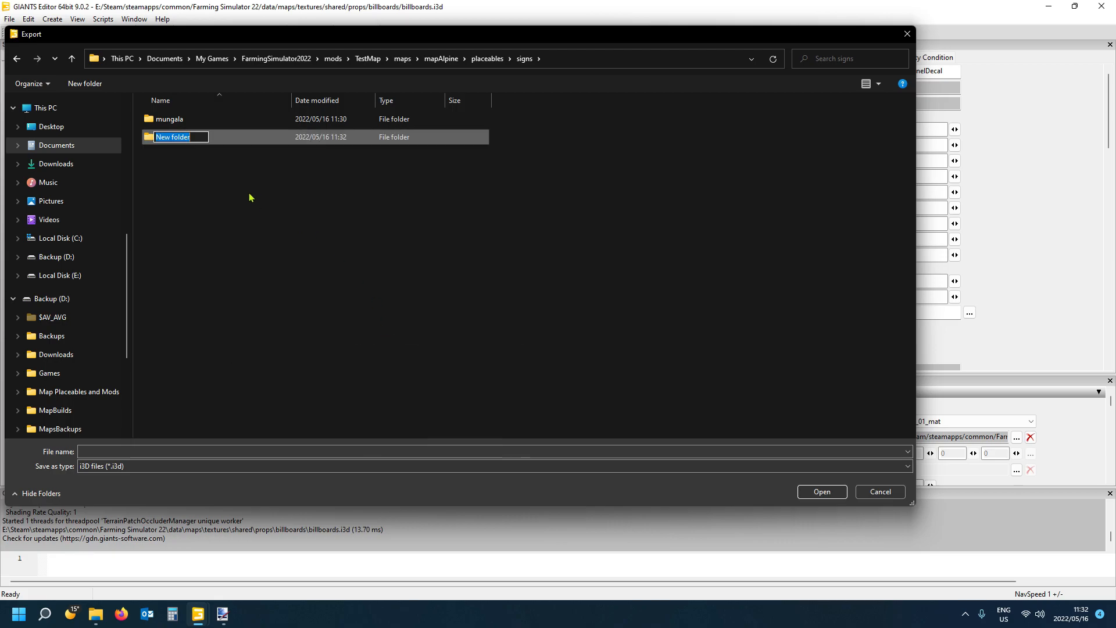
{"action": "type", "text": "tem"}
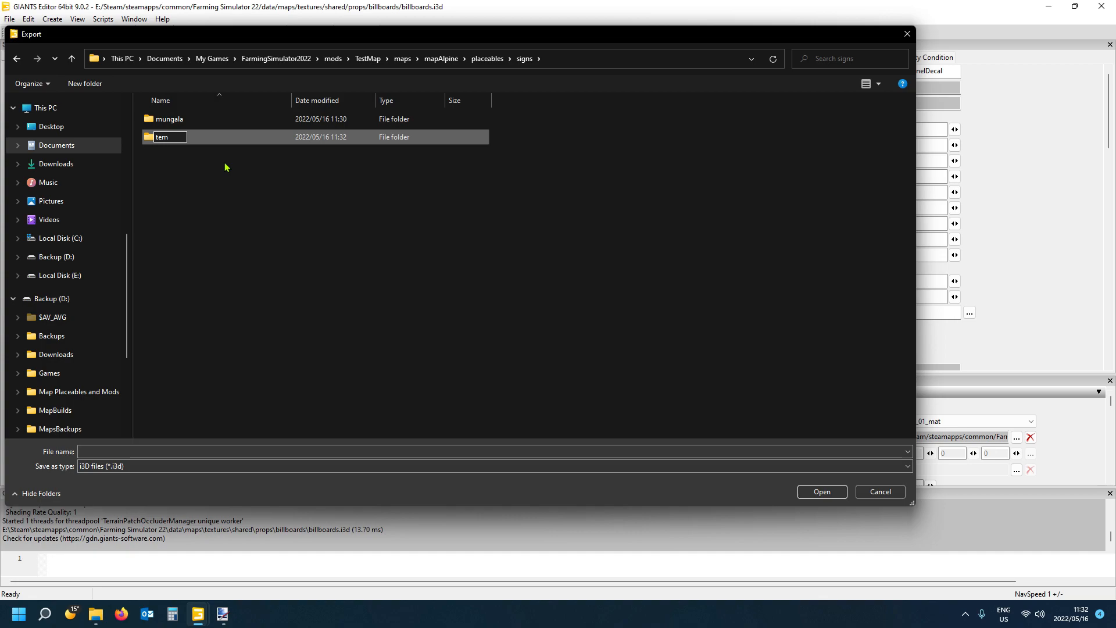
{"action": "key", "text": "BackSpace"}
{"action": "key", "text": "Return"}
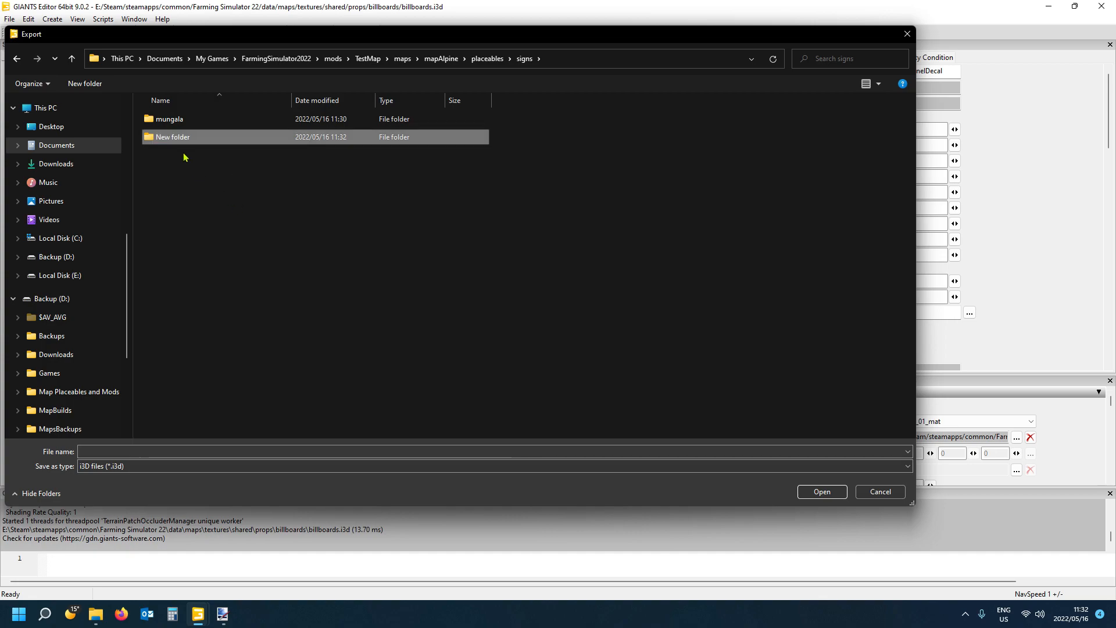
- Create a folder named temp inside the mungala folder and open it as the export destination
{"action": "double_click", "coordinate": [180, 118]}
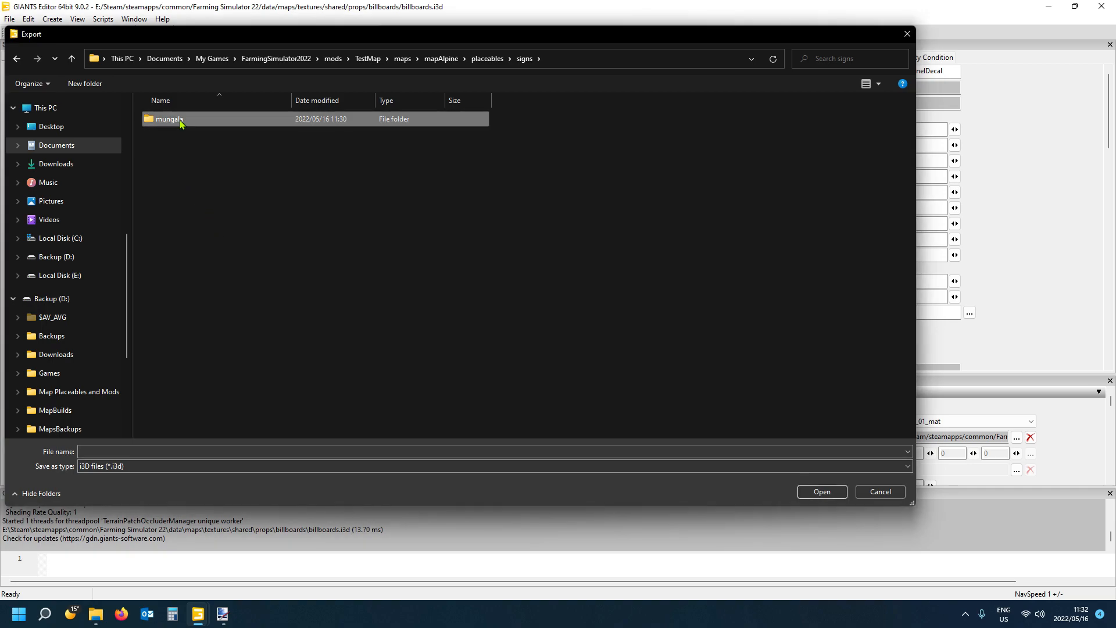
{"action": "right_click", "coordinate": [196, 236]}
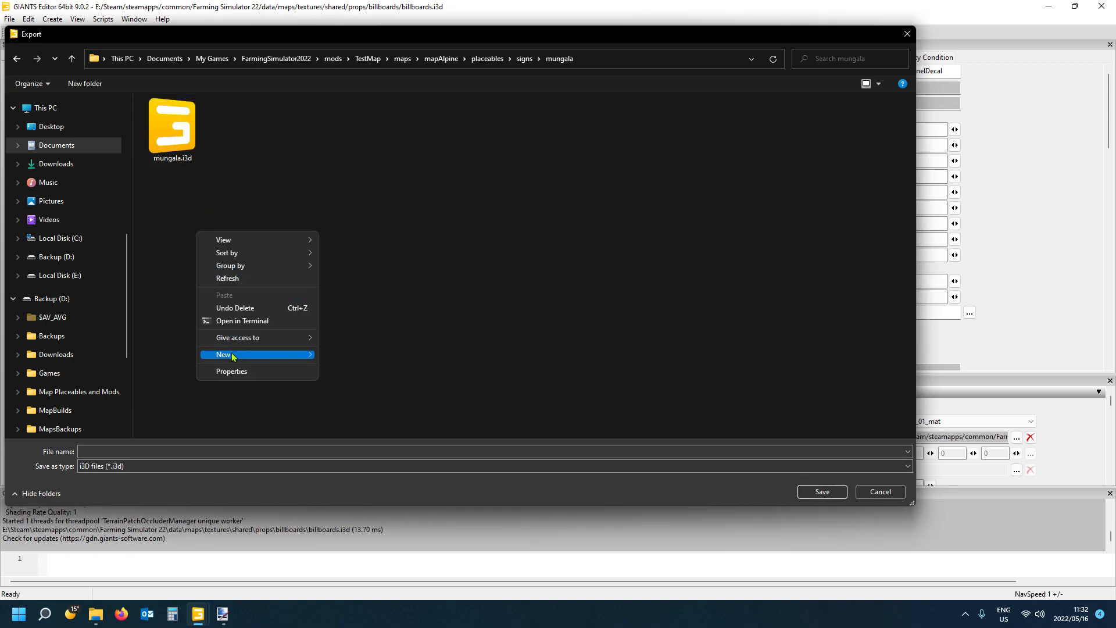
{"action": "mouse_move", "coordinate": [256, 354]}
{"action": "left_click", "coordinate": [360, 355]}
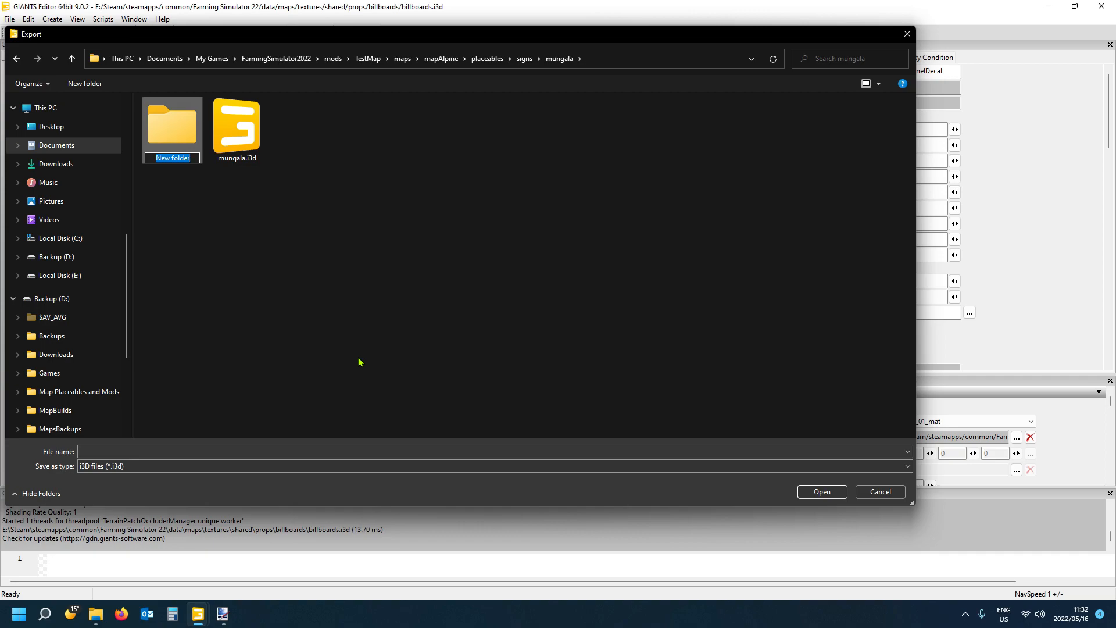
{"action": "type", "text": "temp"}
{"action": "key", "text": "Return"}
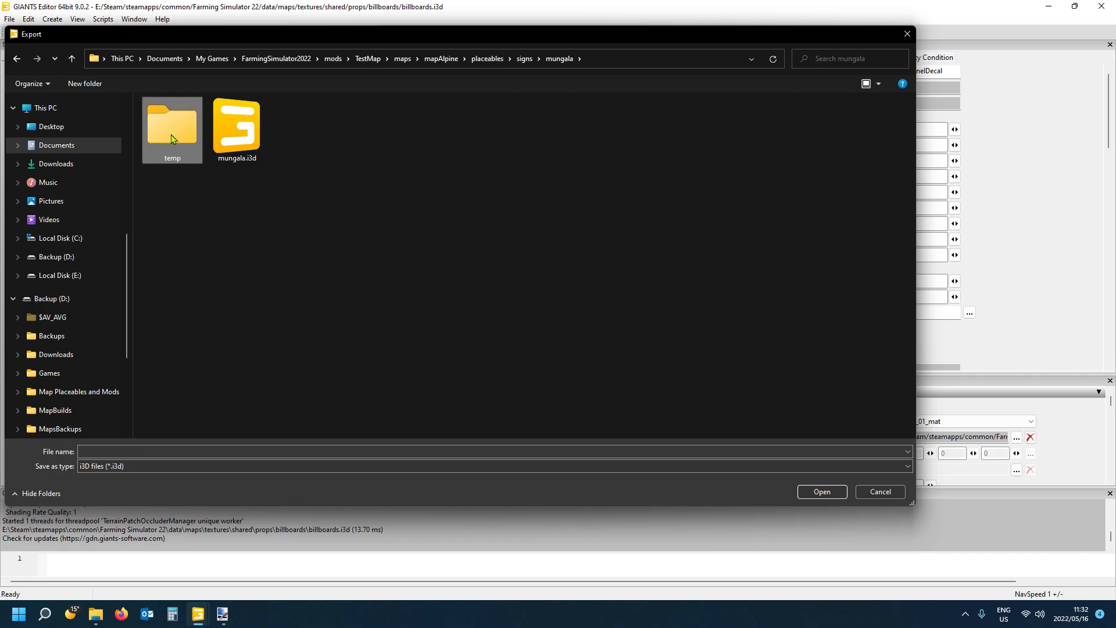
{"action": "double_click", "coordinate": [171, 133]}
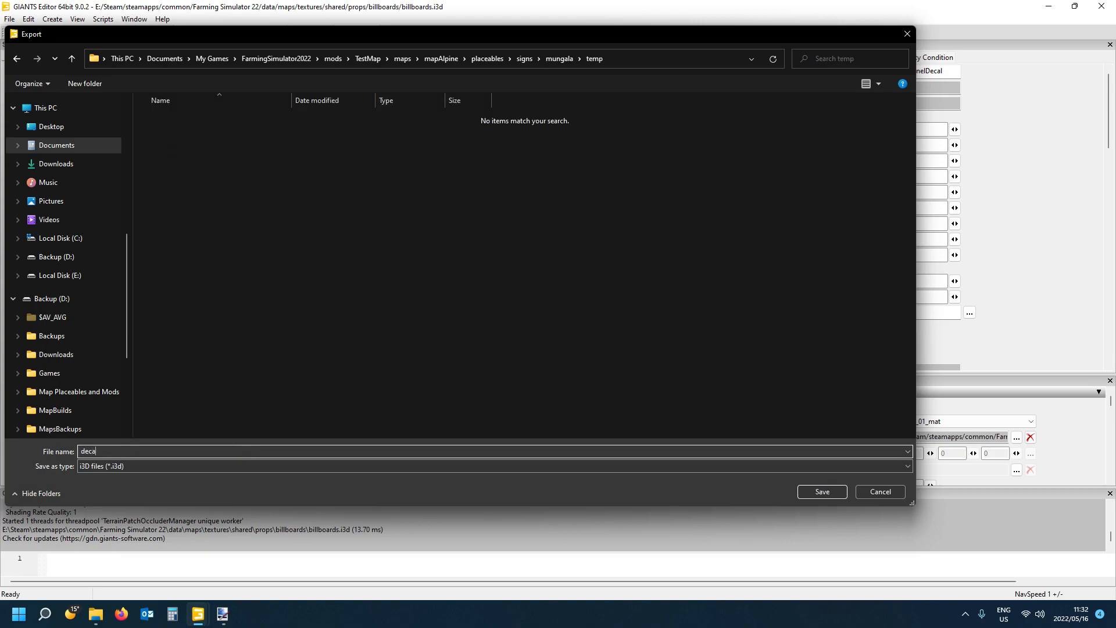
- Export the panel decal with its files as decal, without the parent directory structure or game relative paths
{"action": "left_click", "coordinate": [822, 493]}
{"action": "left_click", "coordinate": [634, 302]}
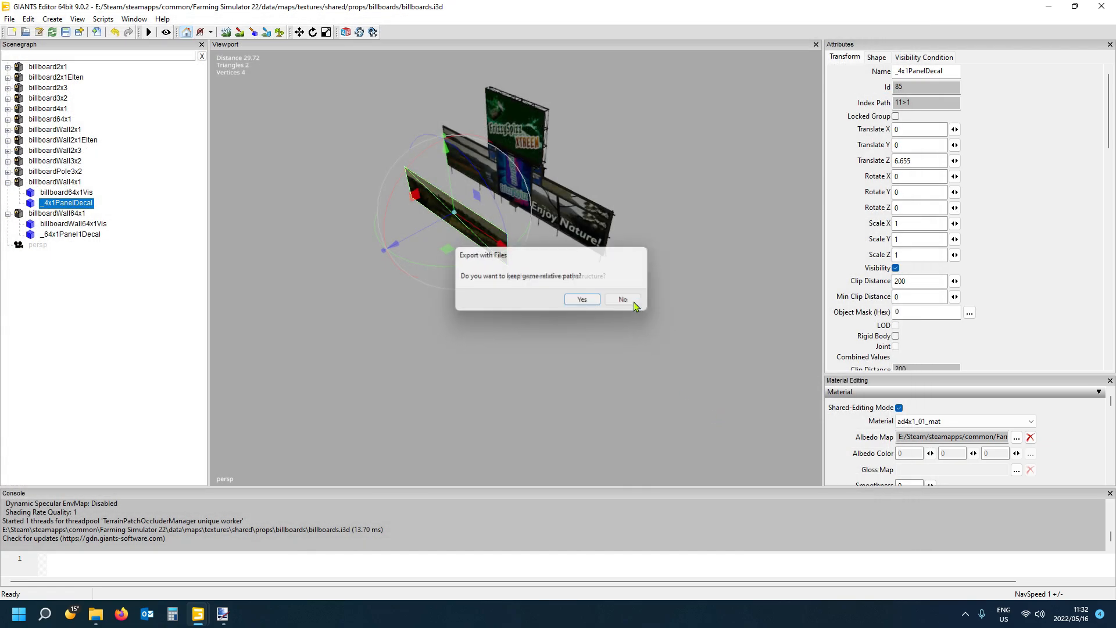
{"action": "left_click", "coordinate": [633, 301]}
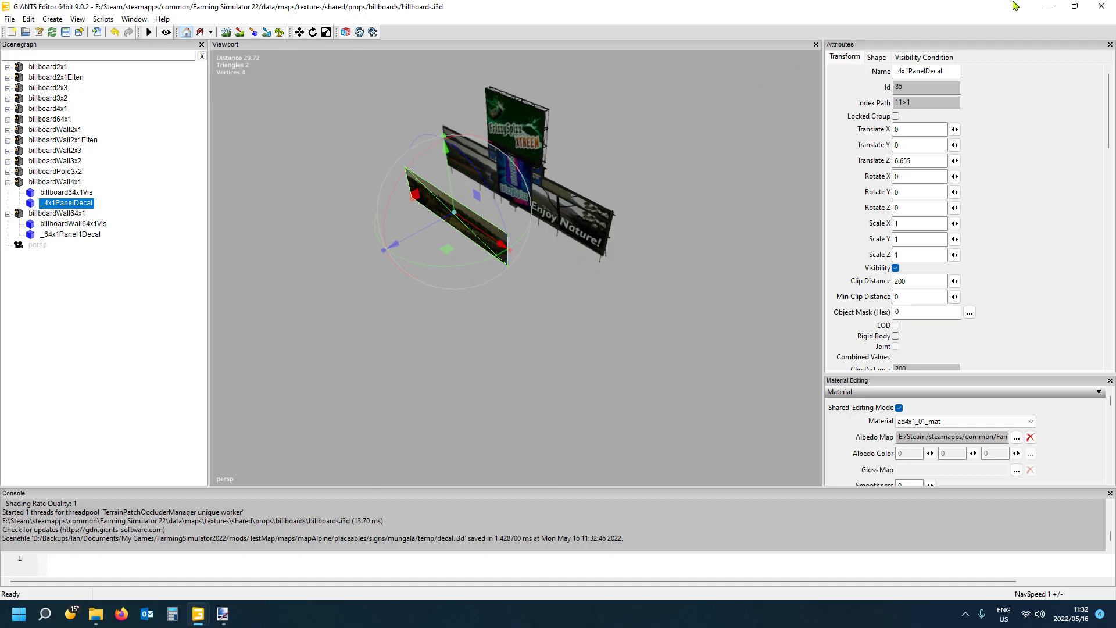
- Close the billboards.i3d editor window and minimize the editor window holding the TestMap scene
{"action": "left_click", "coordinate": [1102, 6]}
{"action": "left_click", "coordinate": [646, 309]}
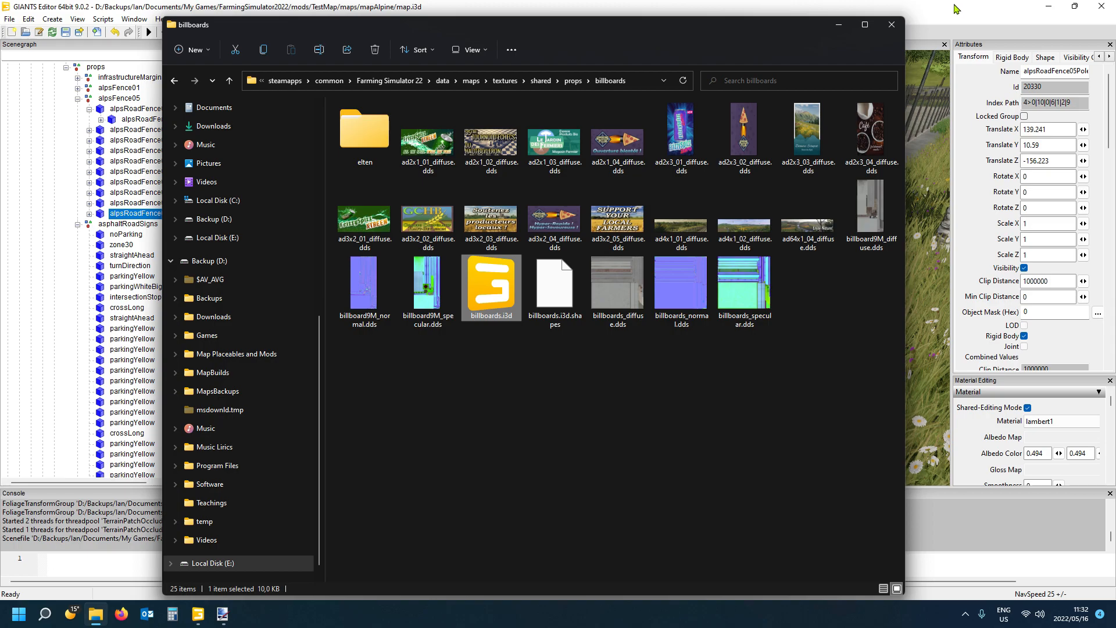
{"action": "left_click", "coordinate": [956, 8]}
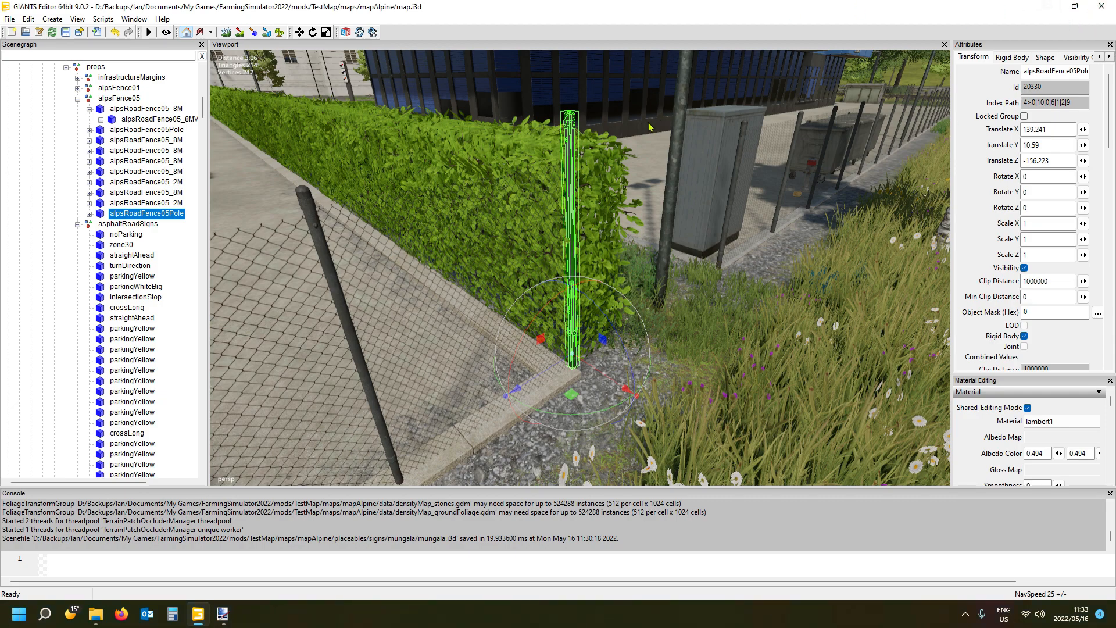
{"action": "left_click", "coordinate": [1049, 8]}
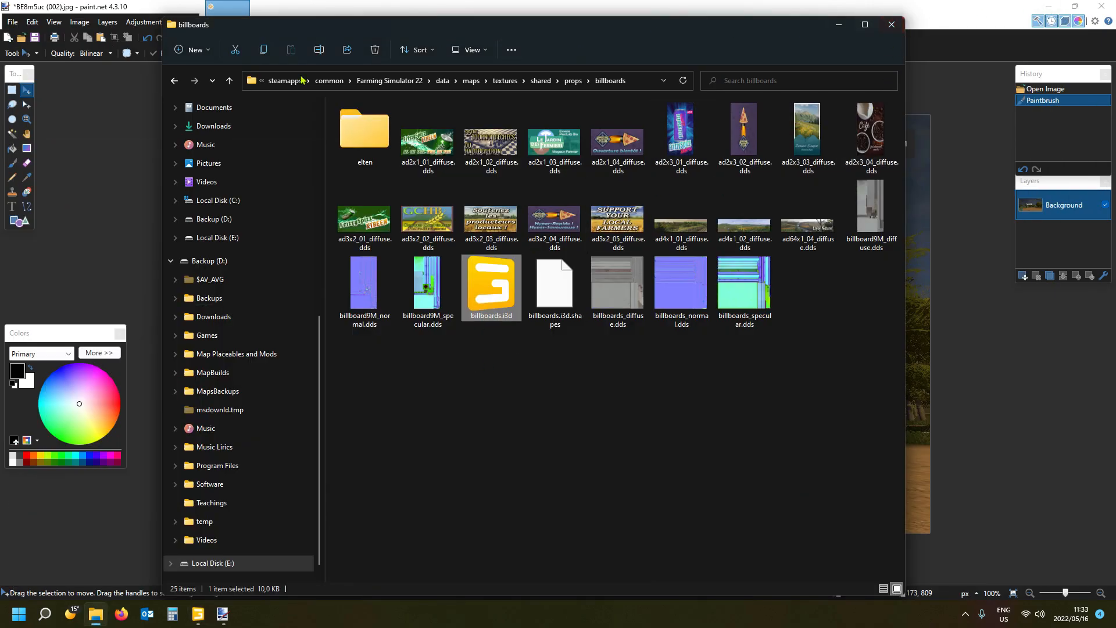
- Browse to the mungala folder in the TestMap mod, inside maps, mapAlpine, placeables and signs
{"action": "scroll", "coordinate": [205, 340], "scroll_direction": "up", "scroll_amount": 5}
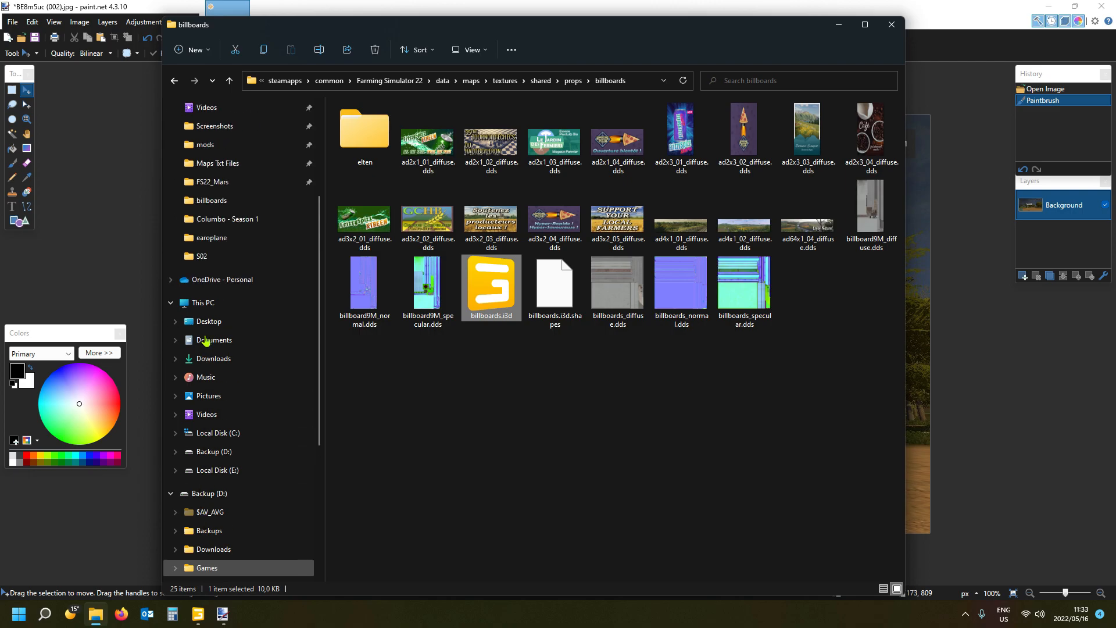
{"action": "left_click", "coordinate": [220, 219]}
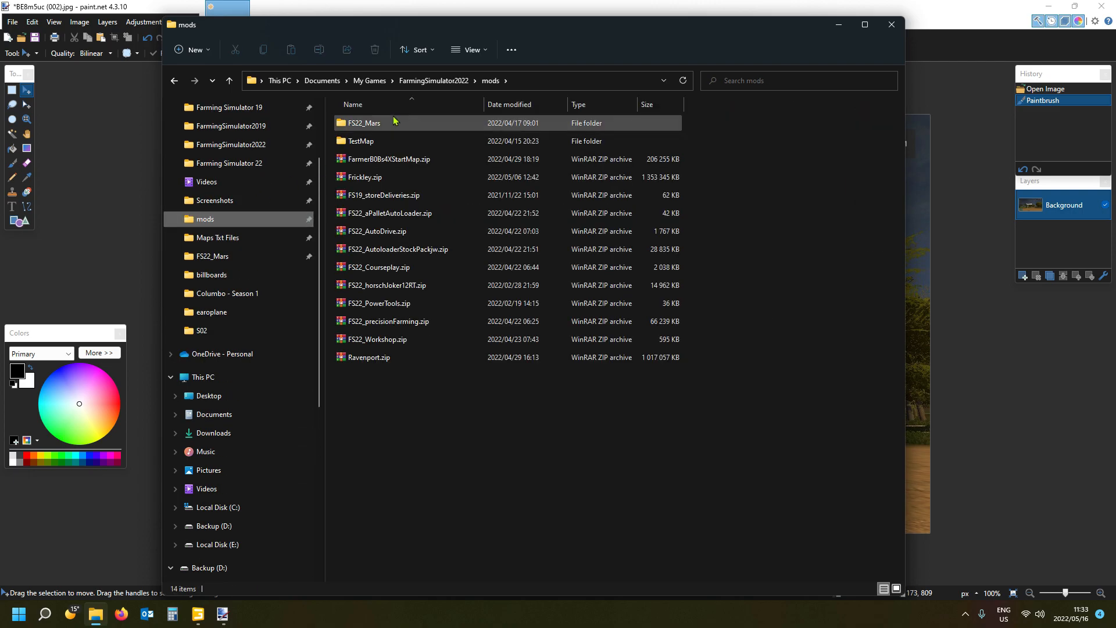
{"action": "double_click", "coordinate": [400, 143]}
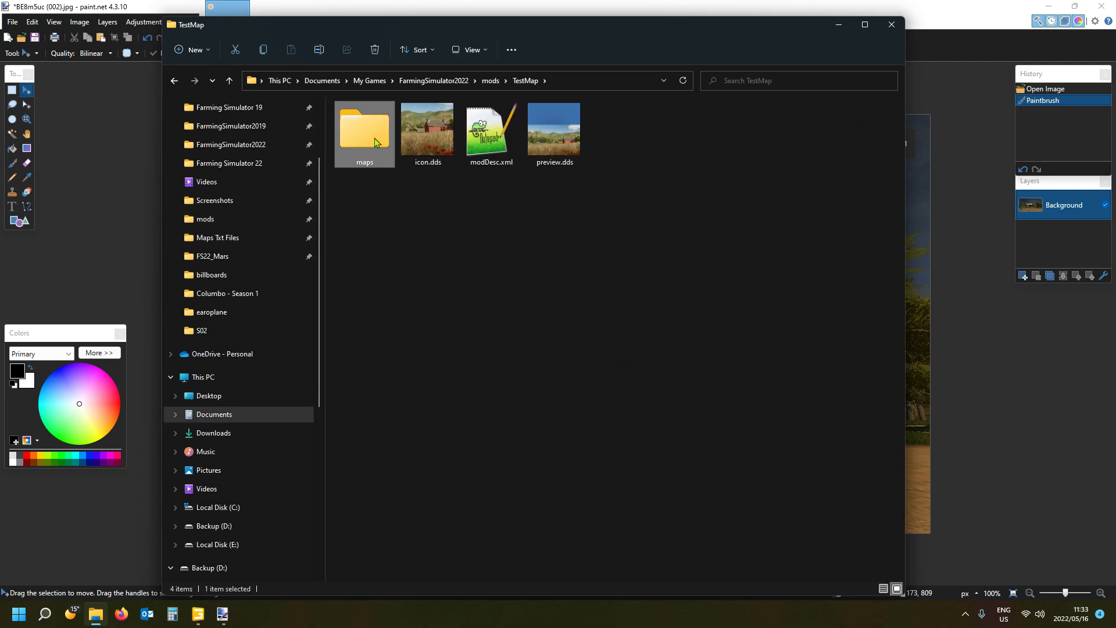
{"action": "double_click", "coordinate": [370, 145]}
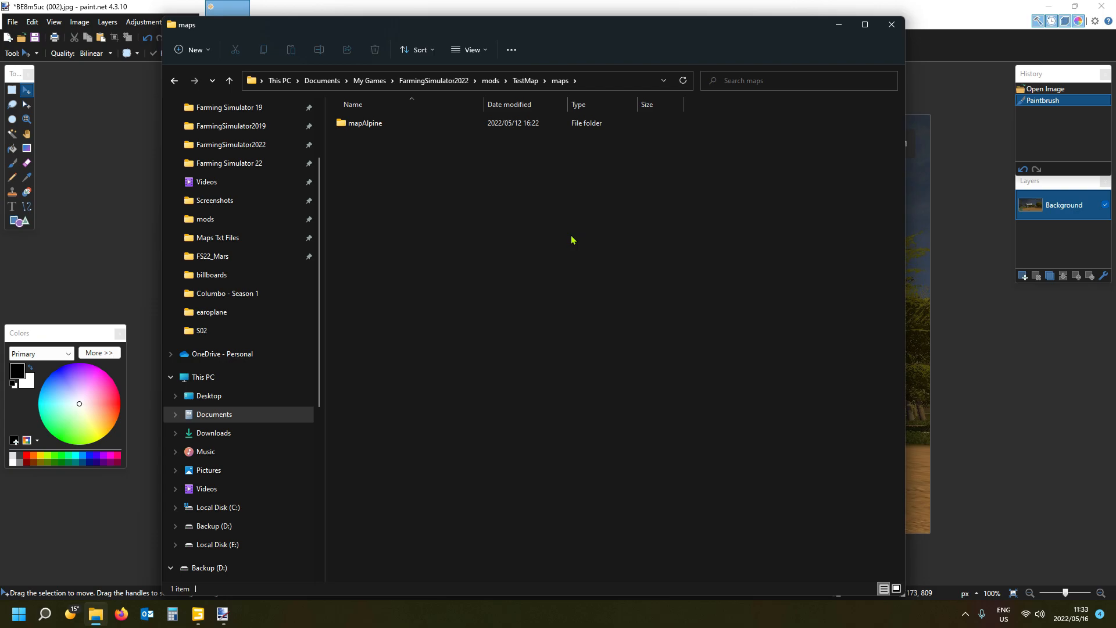
{"action": "double_click", "coordinate": [379, 127]}
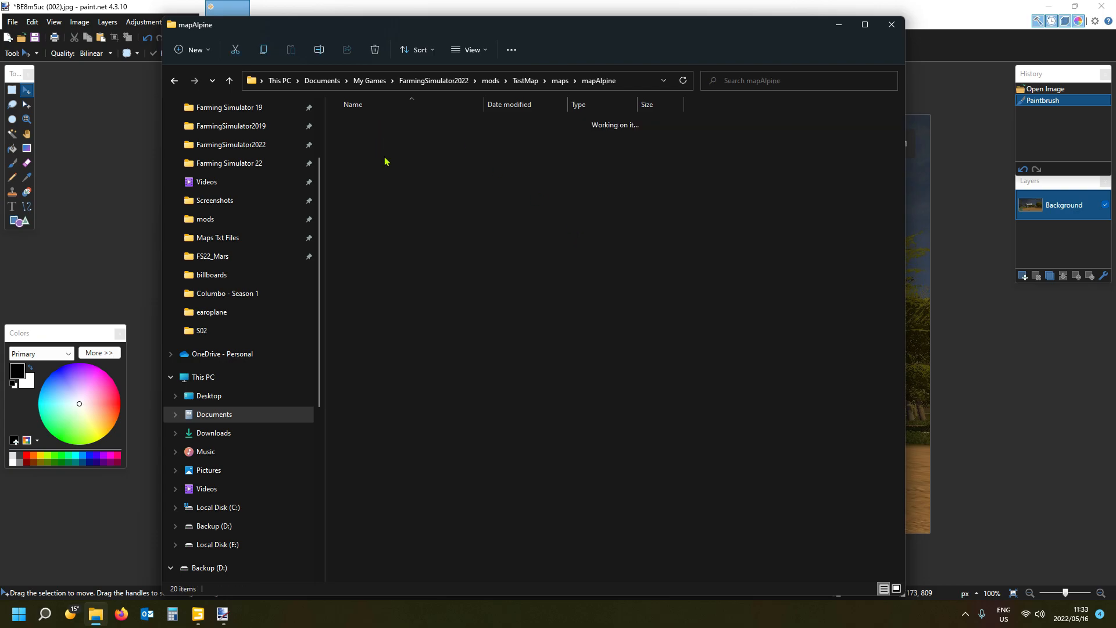
{"action": "double_click", "coordinate": [386, 145]}
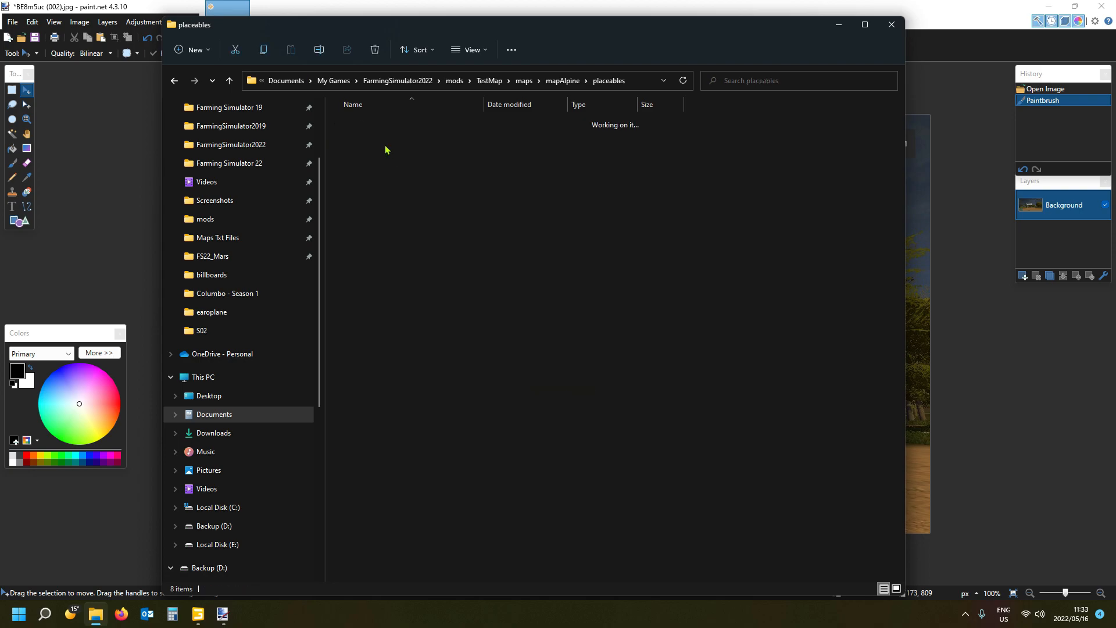
{"action": "double_click", "coordinate": [396, 235]}
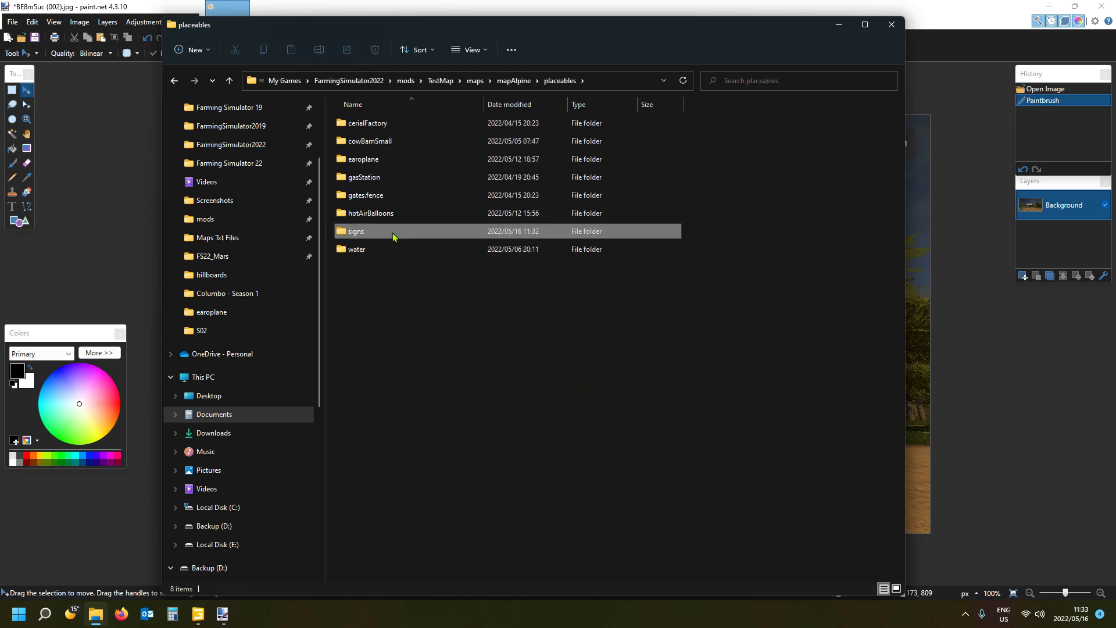
{"action": "double_click", "coordinate": [362, 123]}
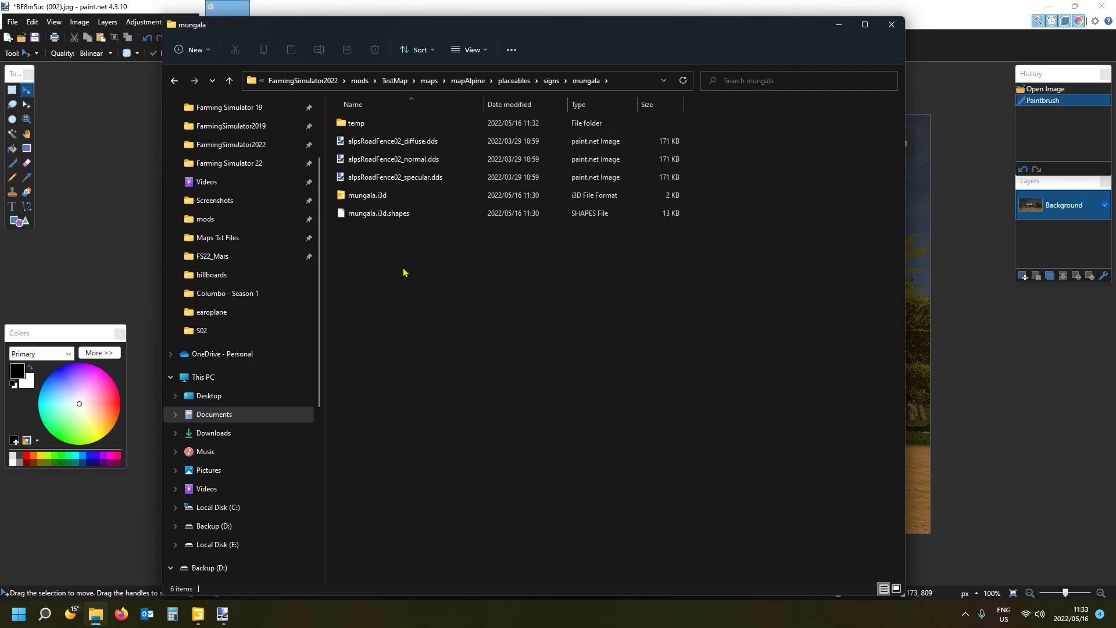
- Check the exported decal files in the temp folder and open mungala.i3d from the mungala folder in GIANTS Editor
{"action": "left_click", "coordinate": [374, 201]}
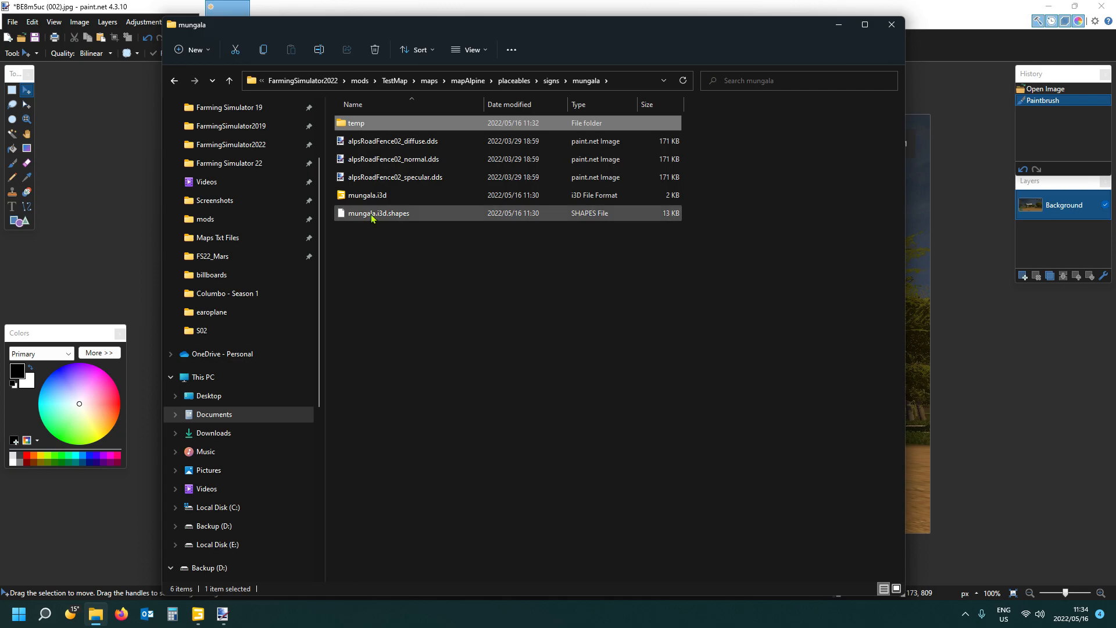
{"action": "double_click", "coordinate": [402, 123]}
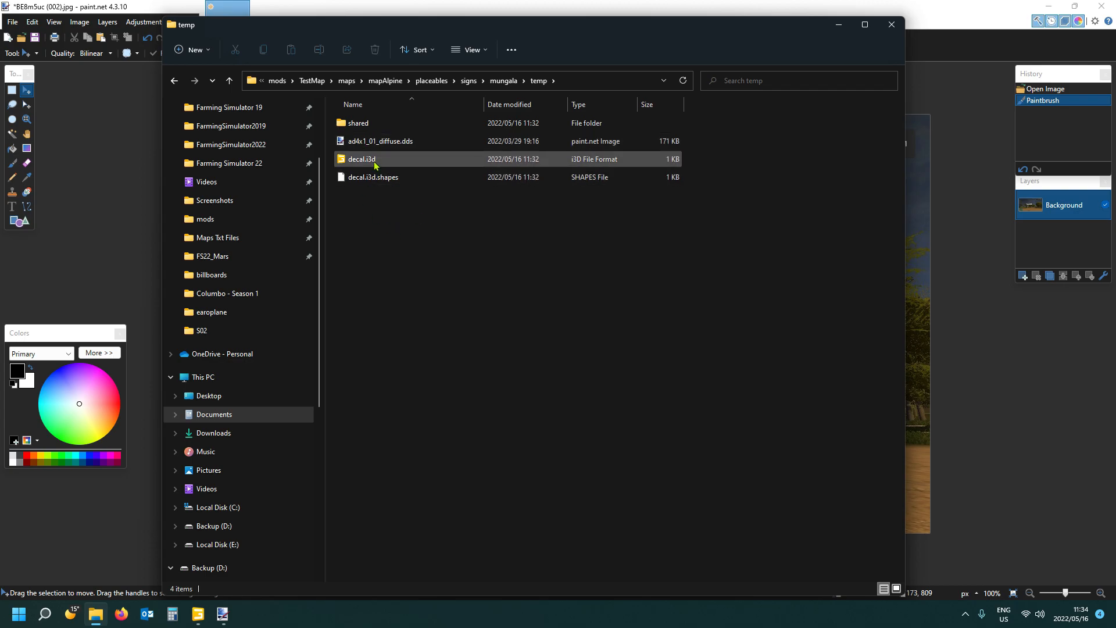
{"action": "left_click", "coordinate": [505, 81]}
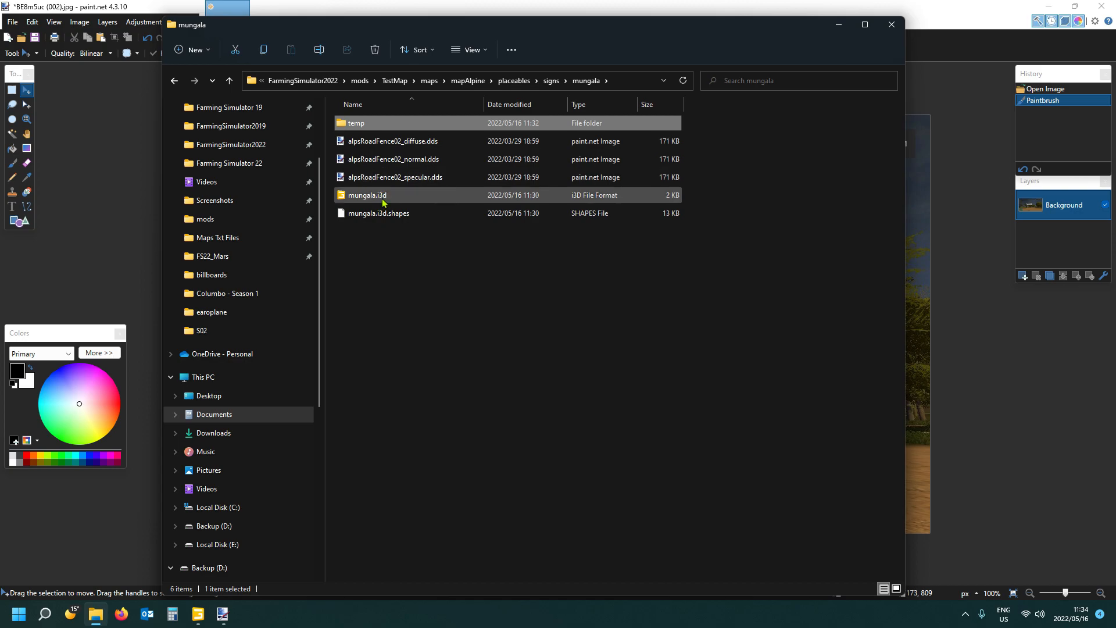
{"action": "double_click", "coordinate": [383, 200]}
{"action": "left_click", "coordinate": [507, 379]}
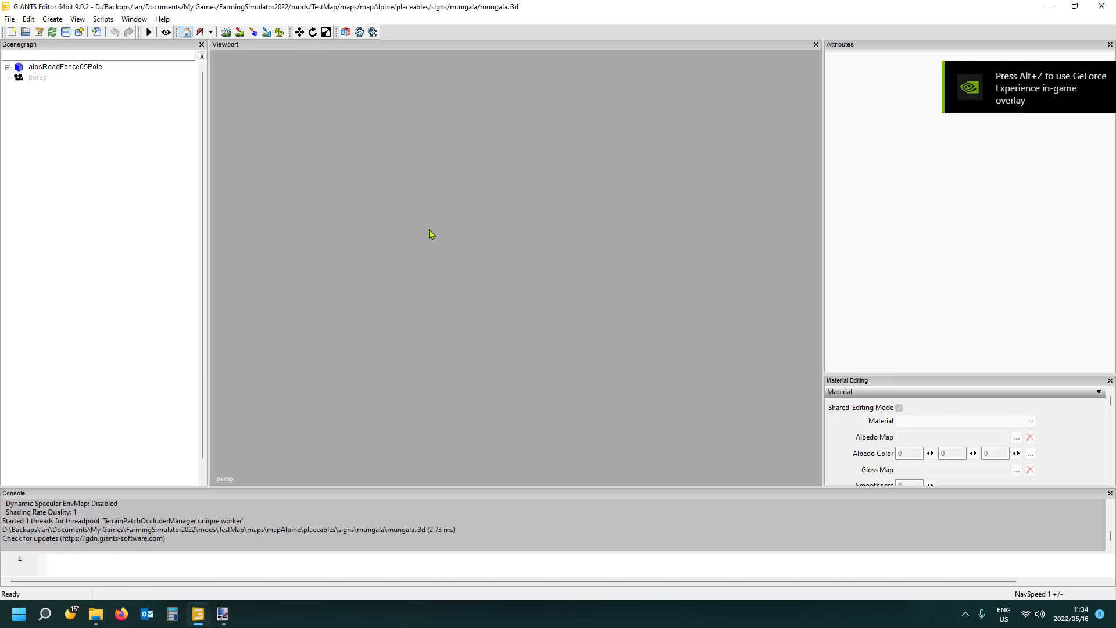
- Set the X, Y and Z translation of alpsRoadFence05Pole to 0 and frame the pole in the viewport
{"action": "left_click", "coordinate": [7, 67]}
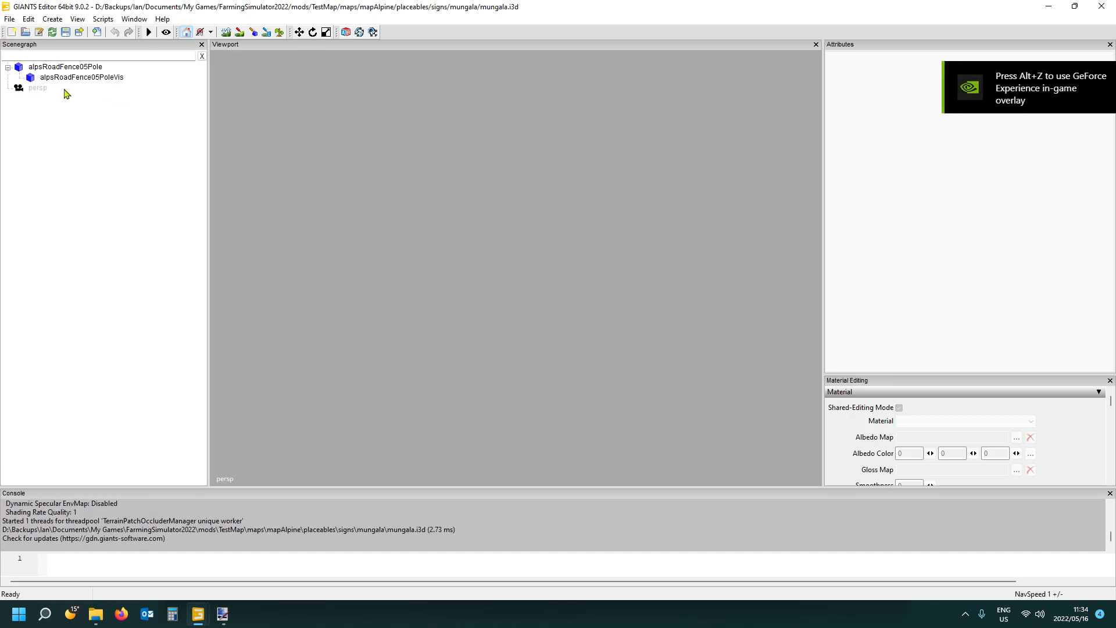
{"action": "left_click", "coordinate": [68, 69]}
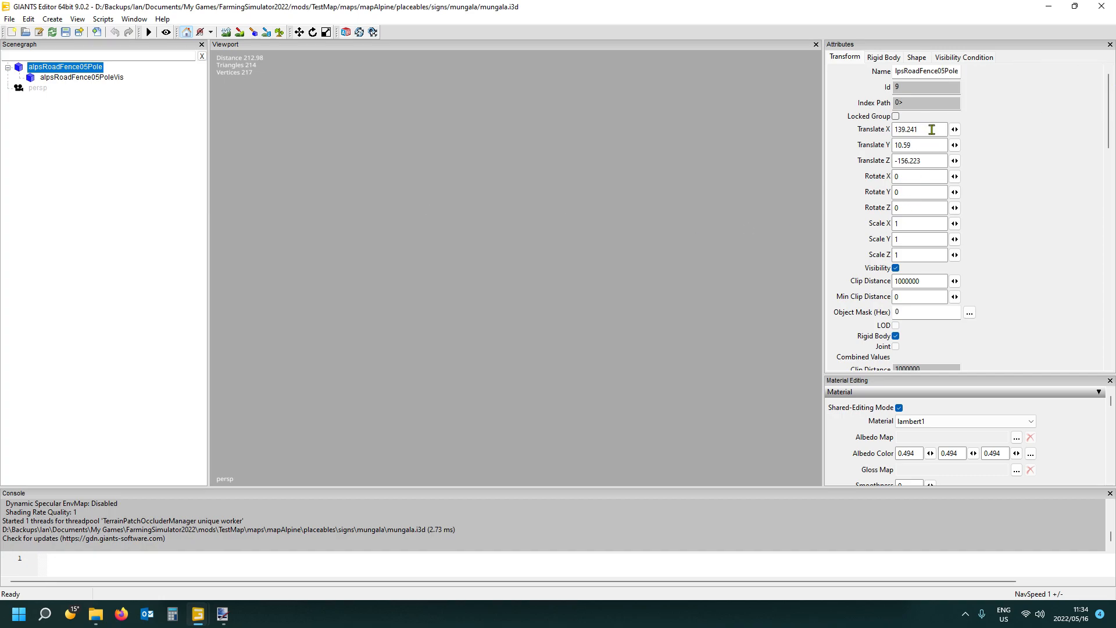
{"action": "left_click_drag", "start_coordinate": [931, 129], "coordinate": [842, 136]}
{"action": "type", "text": "0"}
{"action": "left_click_drag", "start_coordinate": [924, 146], "coordinate": [866, 145]}
{"action": "type", "text": "0"}
{"action": "left_click_drag", "start_coordinate": [936, 161], "coordinate": [867, 161]}
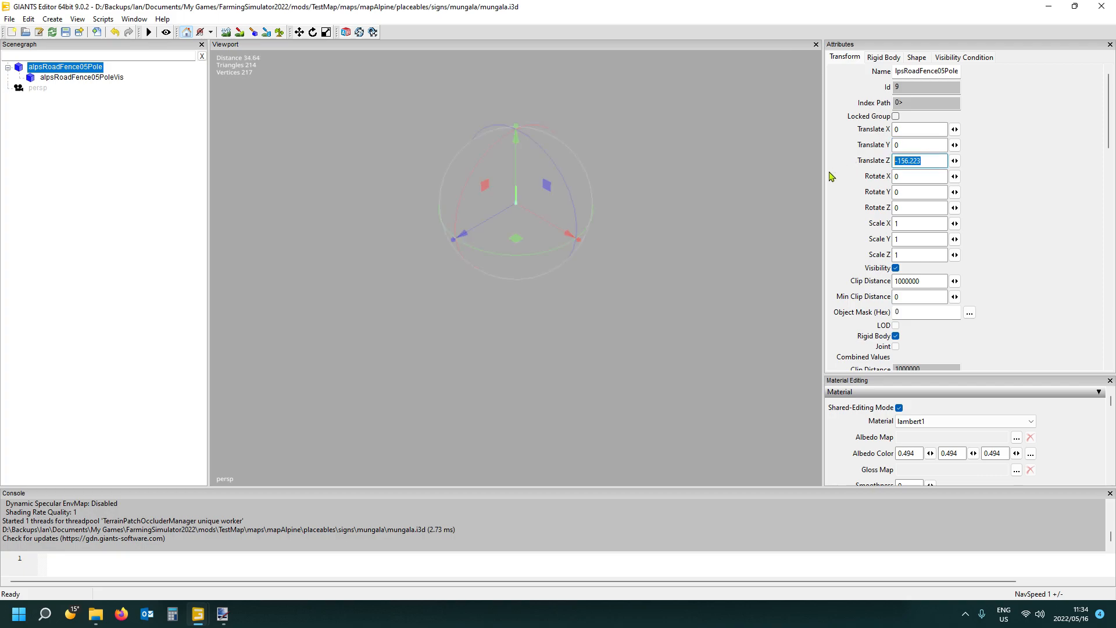
{"action": "type", "text": "0"}
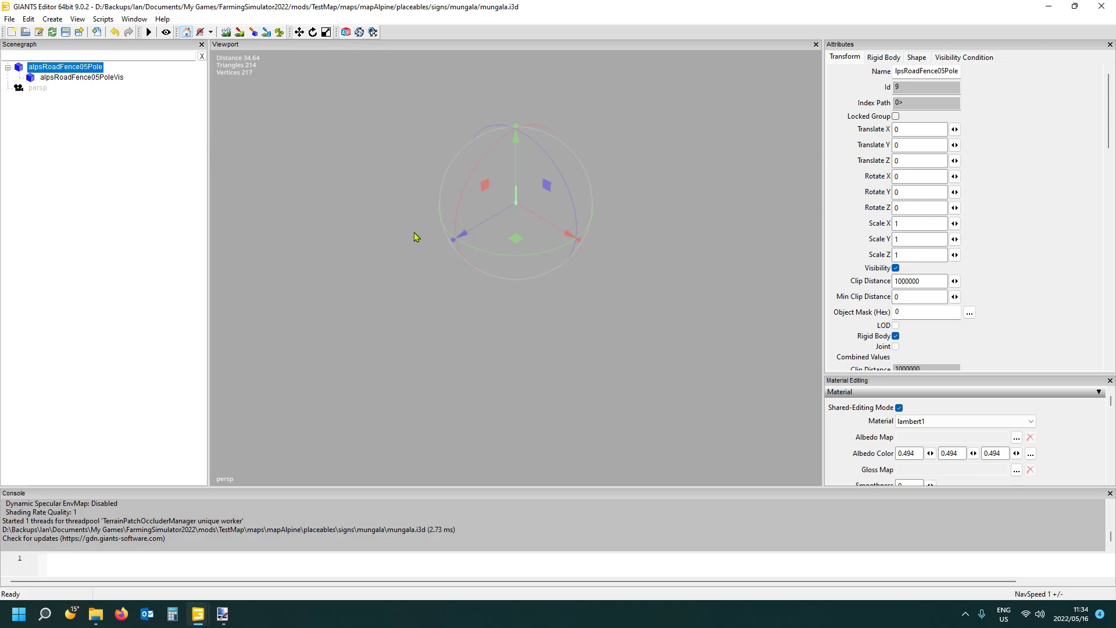
{"action": "middle_click_drag", "start_coordinate": [504, 199], "coordinate": [506, 245], "text": "alt"}
{"action": "key", "text": "f"}
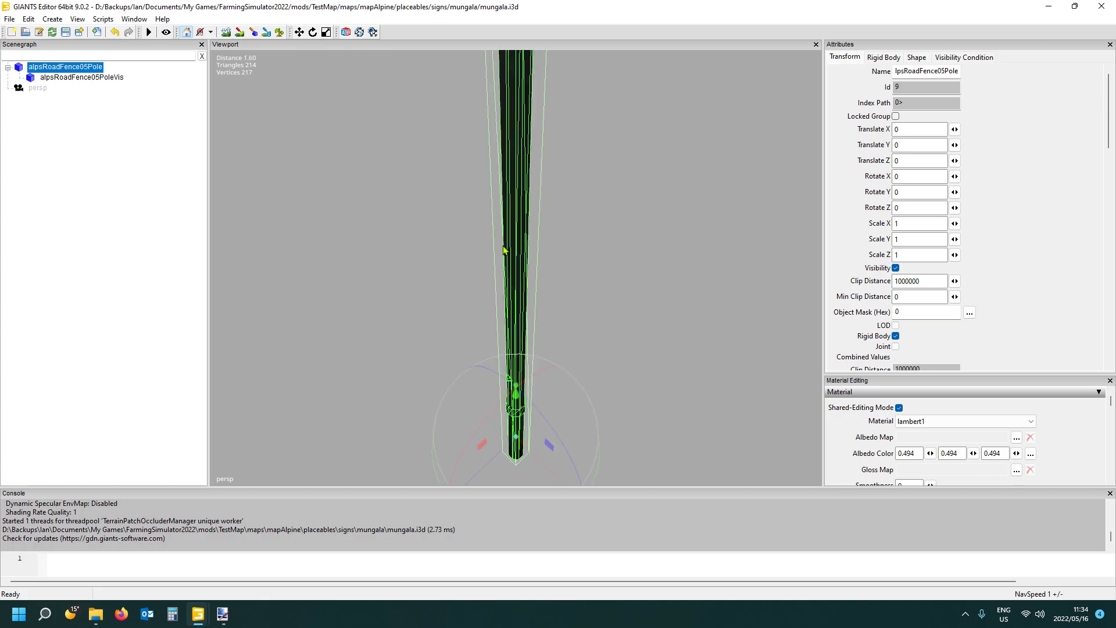
{"action": "scroll", "coordinate": [567, 270], "scroll_direction": "down", "scroll_amount": 4}
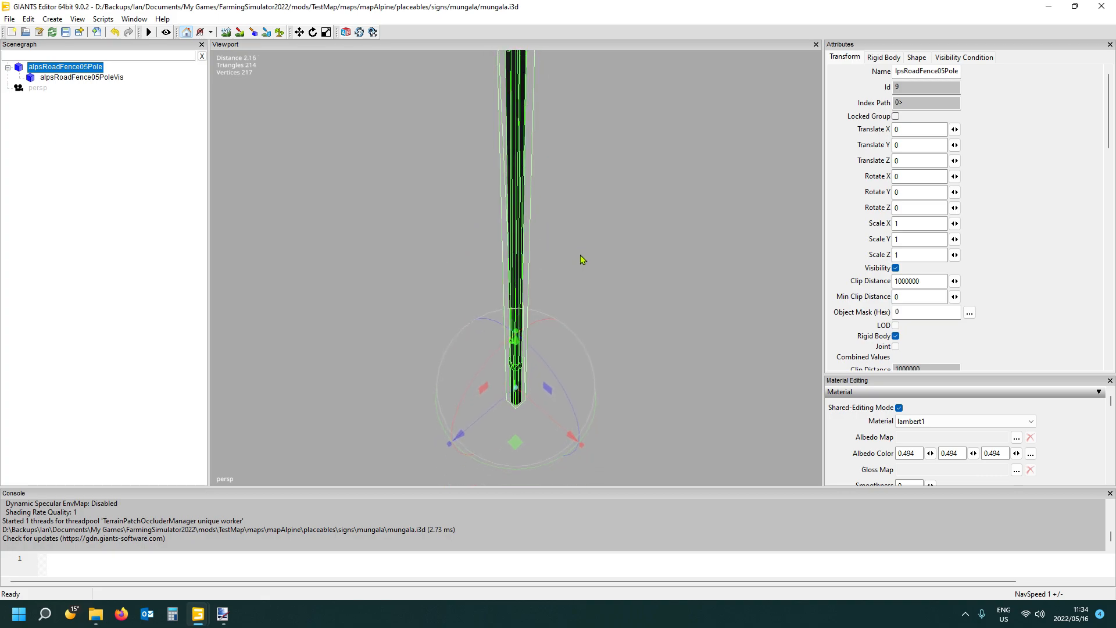
{"action": "left_click", "coordinate": [77, 157]}
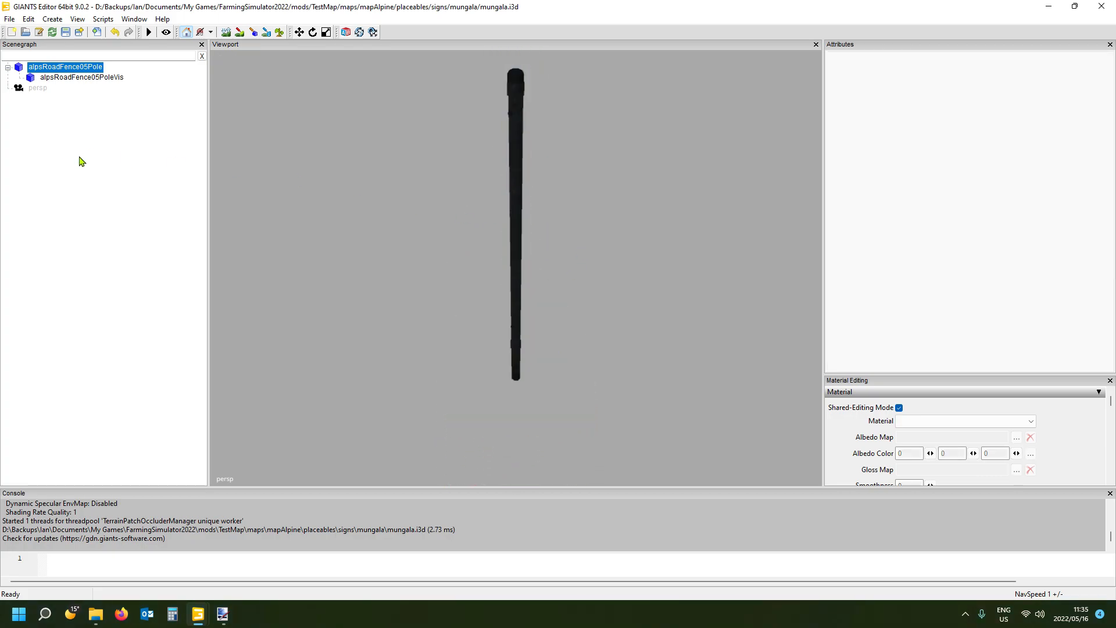
- Create a transform group in the scene and name it mungalaSign
{"action": "left_click", "coordinate": [10, 20]}
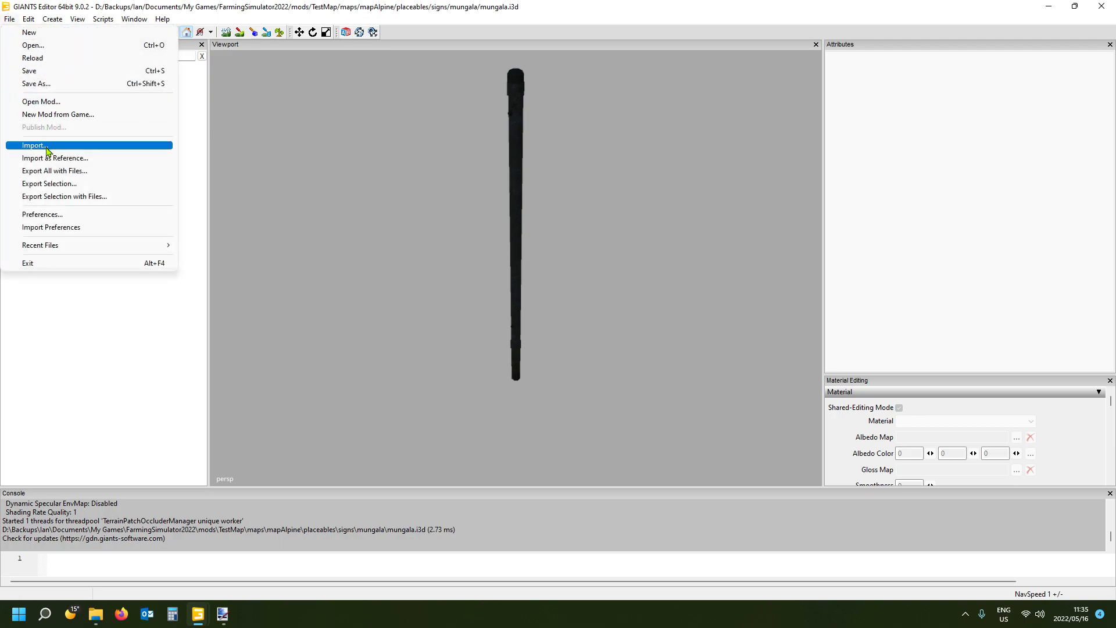
{"action": "left_click", "coordinate": [189, 100]}
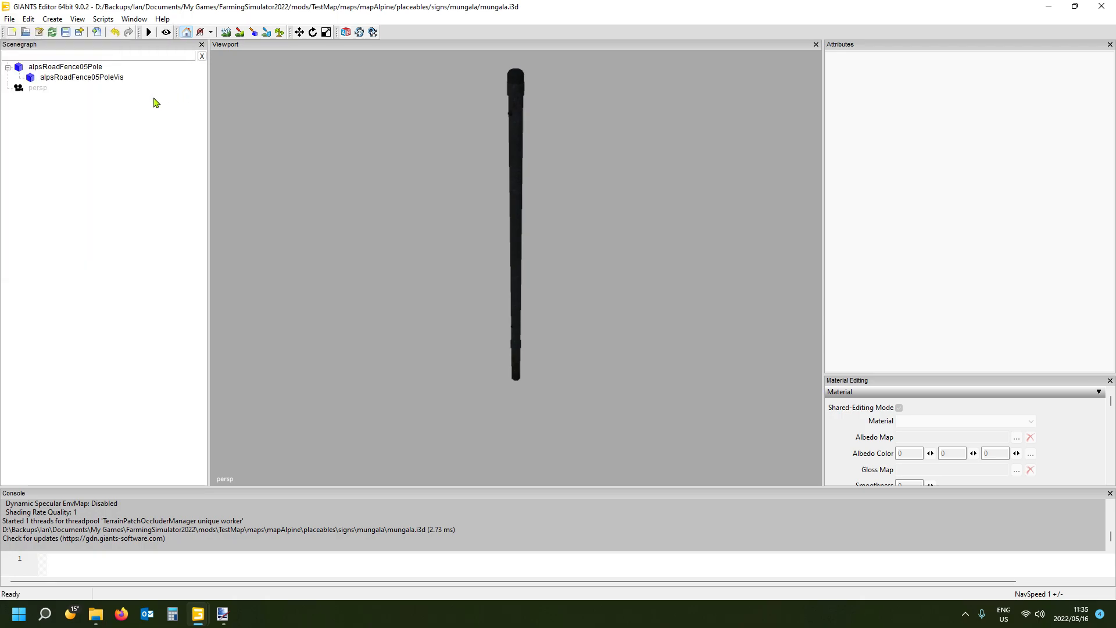
{"action": "left_click", "coordinate": [54, 20]}
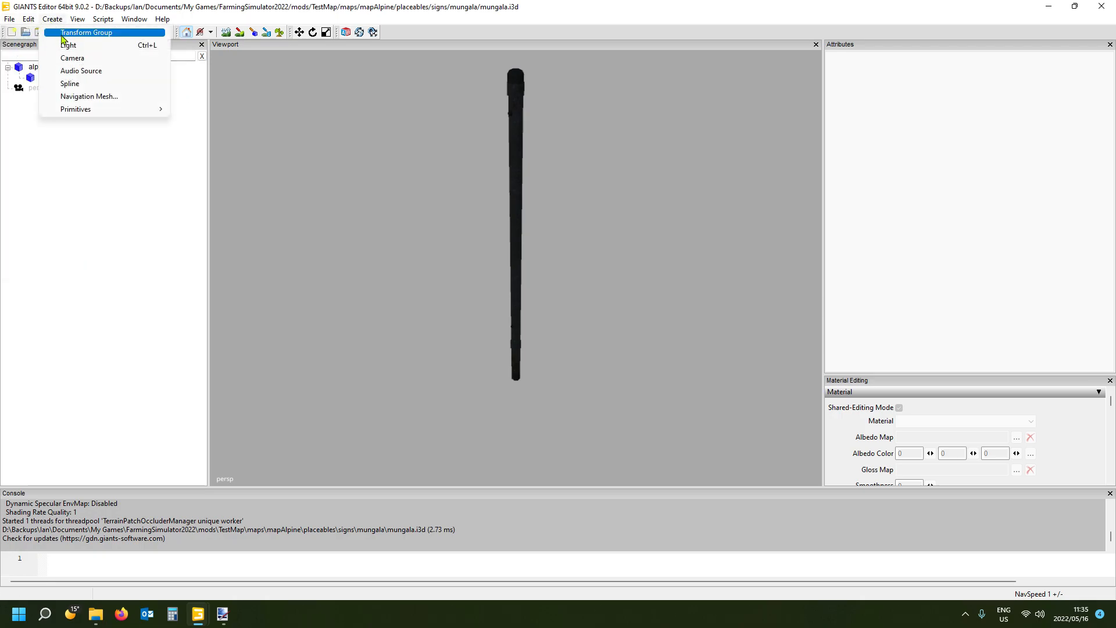
{"action": "left_click", "coordinate": [72, 34]}
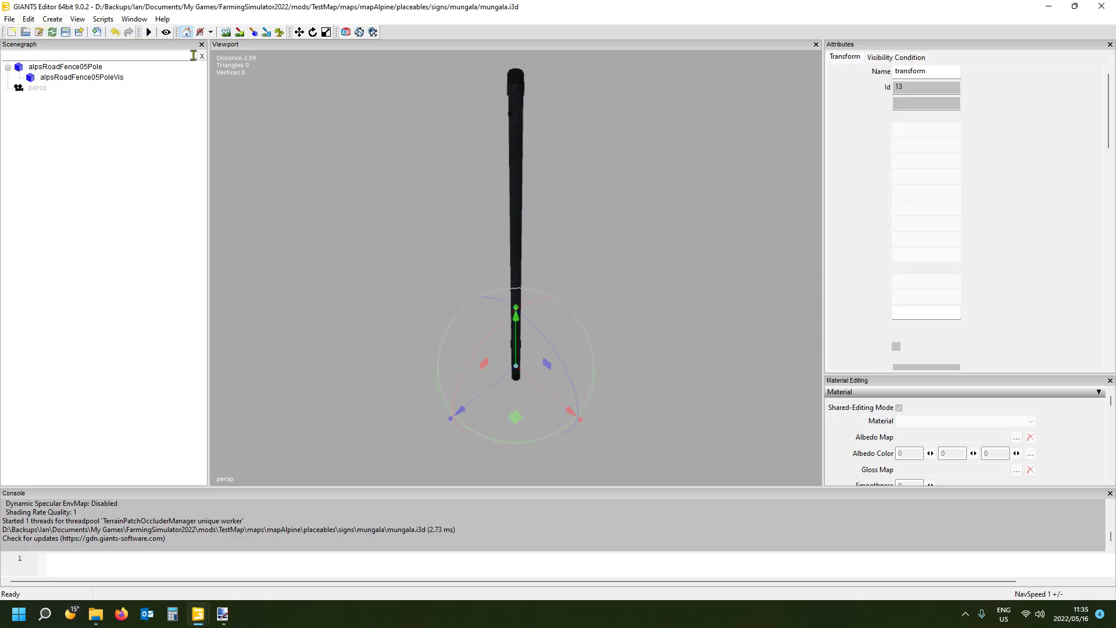
{"action": "double_click", "coordinate": [948, 72]}
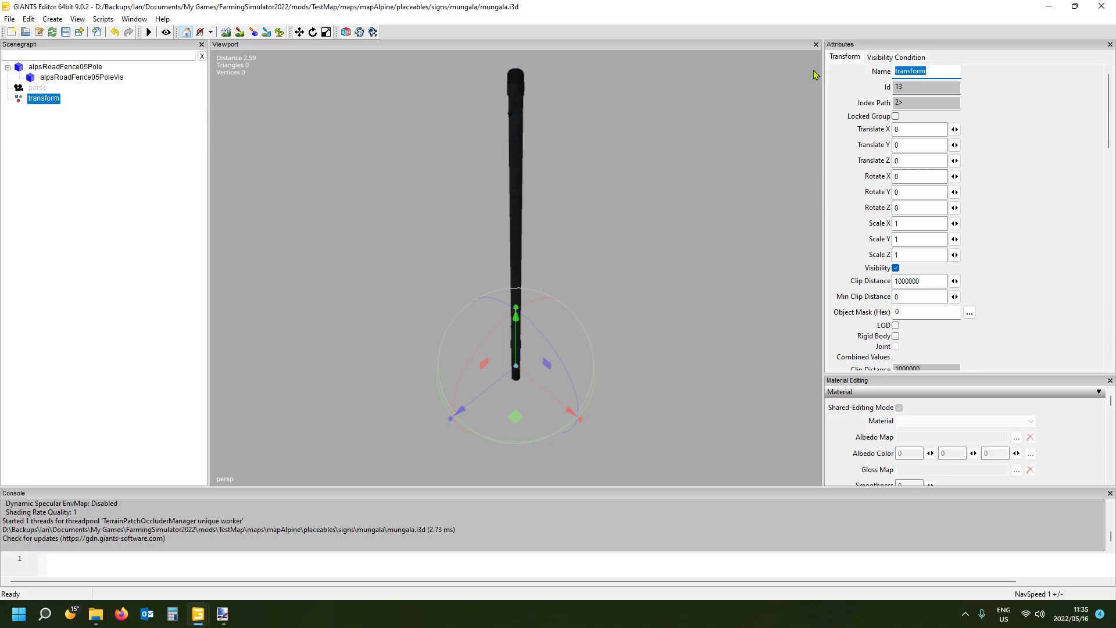
{"action": "type", "text": "mungalaSign"}
{"action": "key", "text": "Return"}
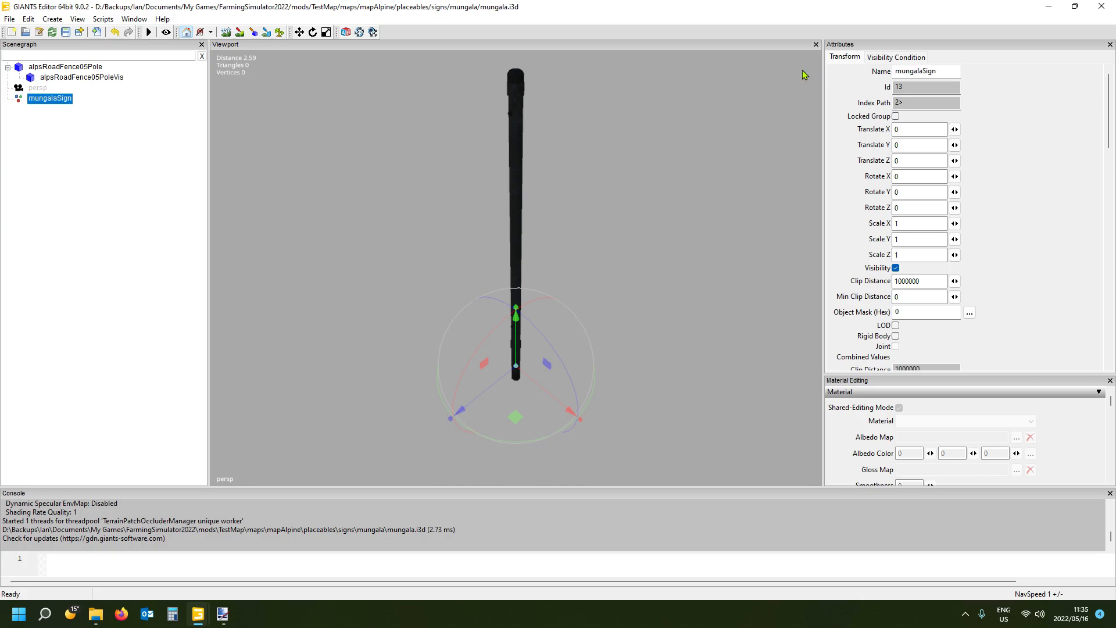
- Cut alpsRoadFence05Pole, paste it into the mungalaSign transform group and collapse the pole's node
{"action": "left_click", "coordinate": [65, 70]}
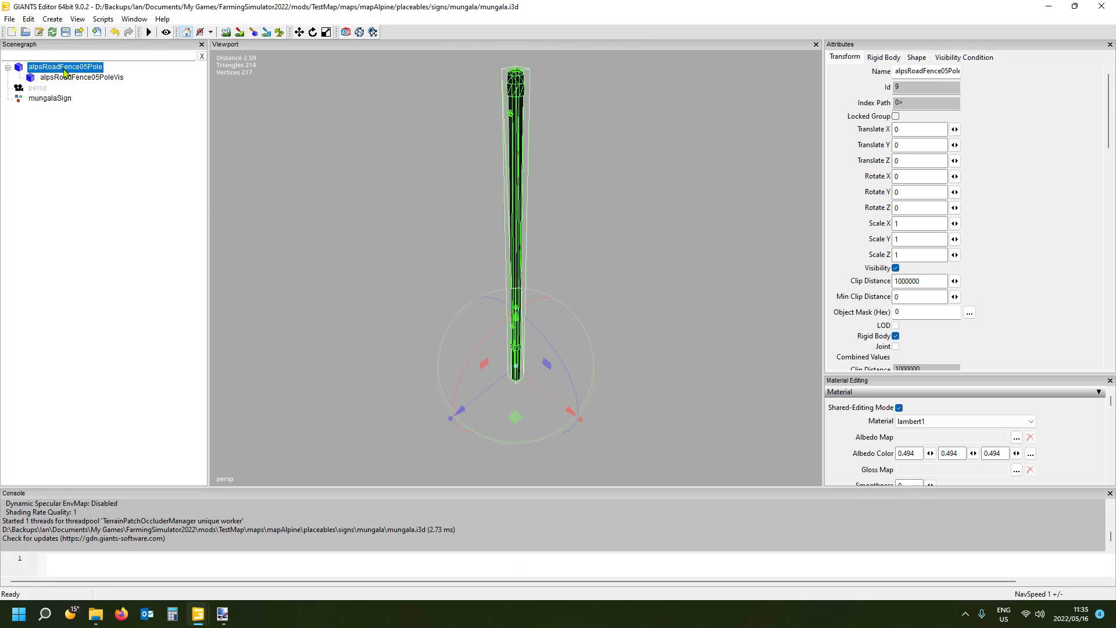
{"action": "key", "text": "Delete"}
{"action": "left_click", "coordinate": [62, 80]}
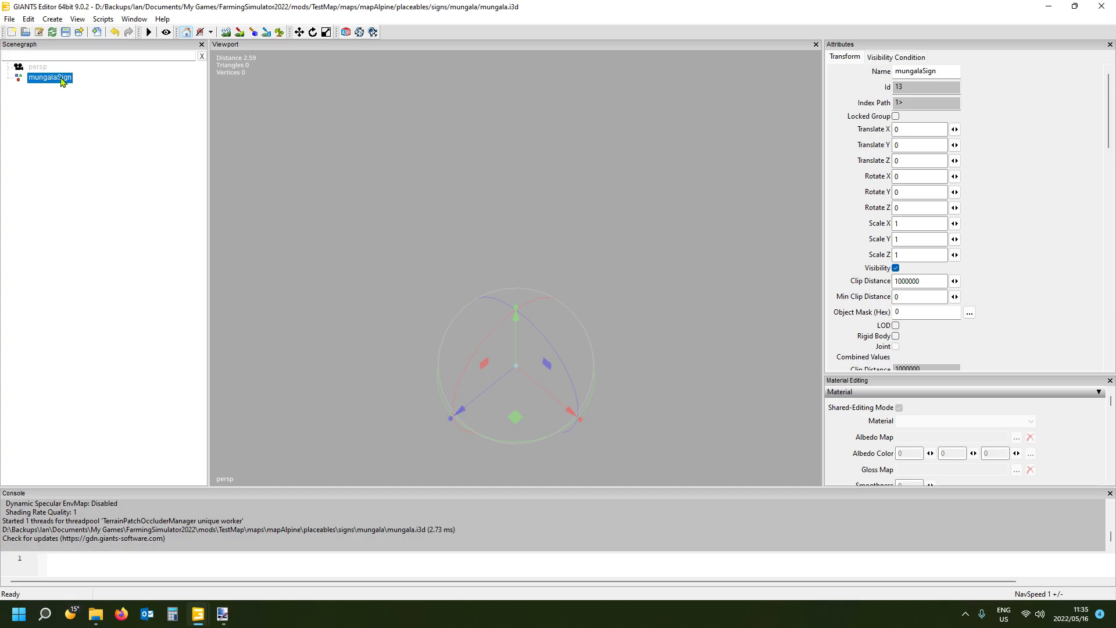
{"action": "key", "text": "ctrl+v"}
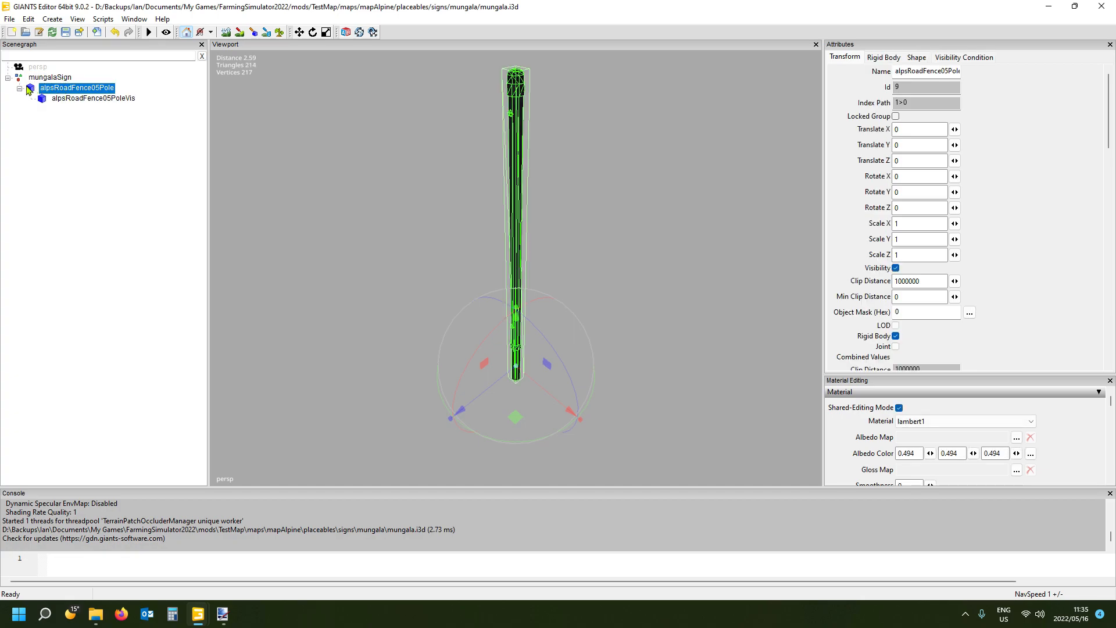
{"action": "left_click", "coordinate": [19, 89]}
- Import decal.i3d from the mungala temp folder into the scene
{"action": "left_click", "coordinate": [51, 78]}
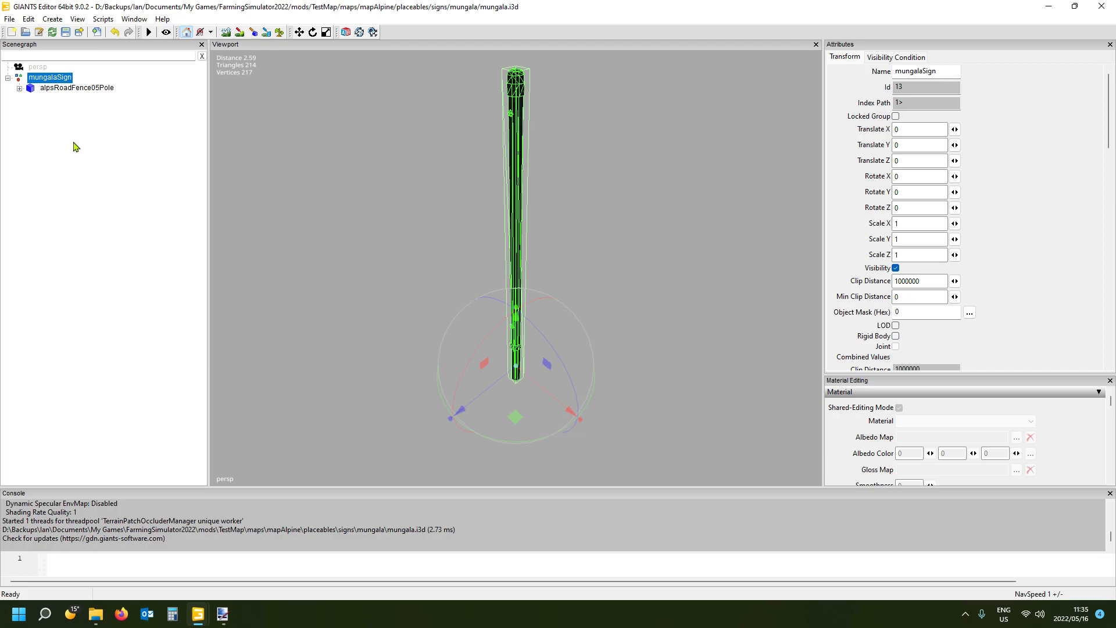
{"action": "left_click", "coordinate": [10, 20]}
{"action": "left_click", "coordinate": [44, 146]}
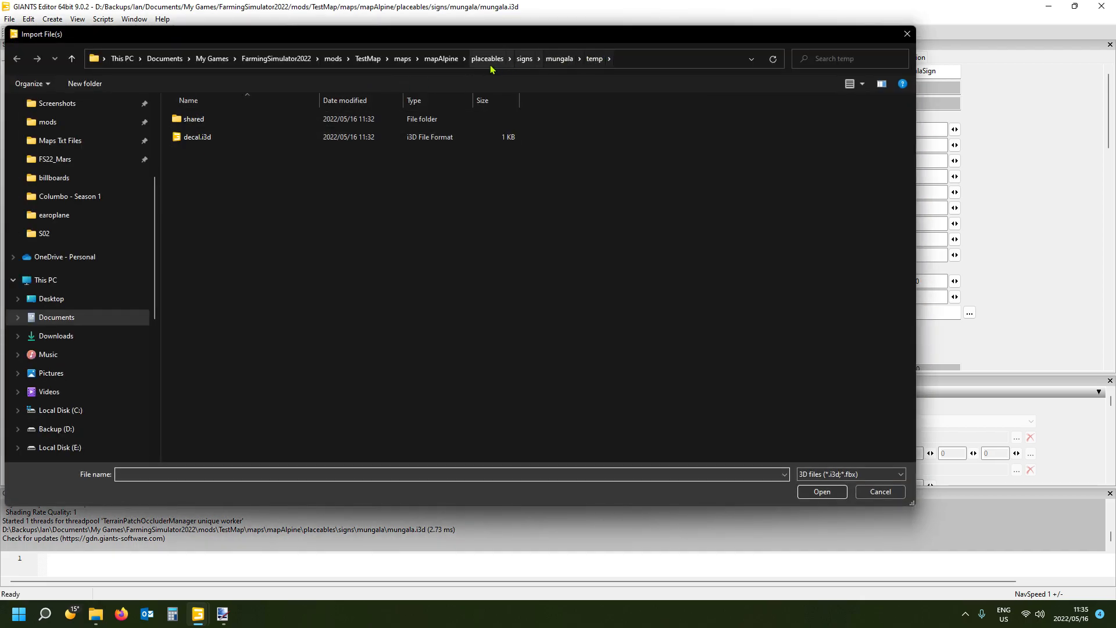
{"action": "double_click", "coordinate": [236, 139]}
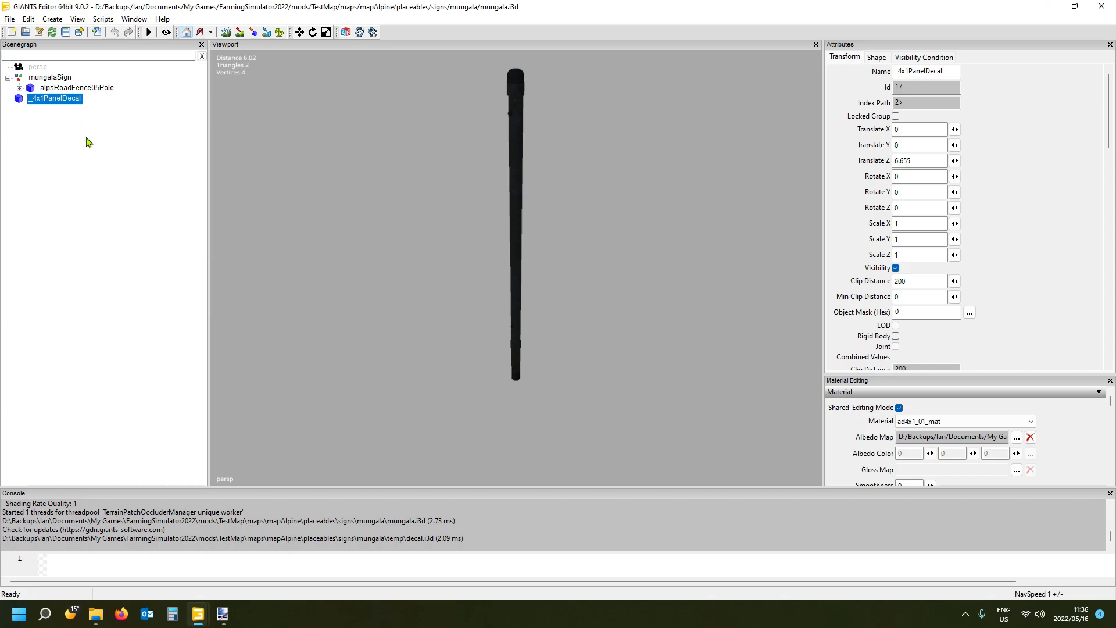
- Cut the imported _4x1PanelDecal and paste it into the mungalaSign transform group
{"action": "key", "text": "Delete"}
{"action": "left_click", "coordinate": [50, 77]}
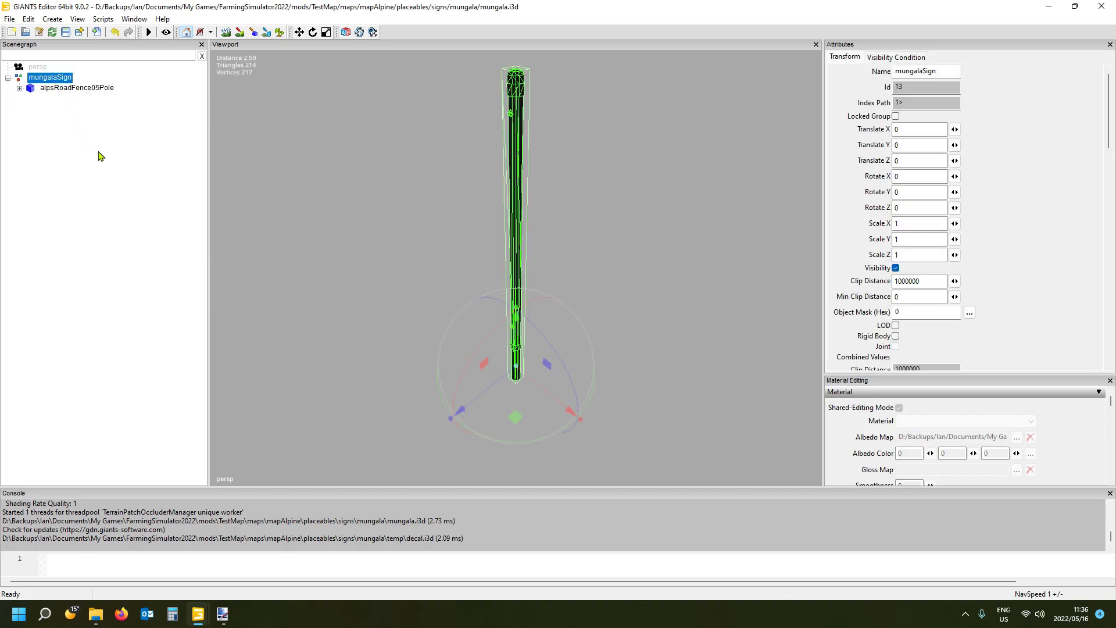
{"action": "key", "text": "ctrl+z"}
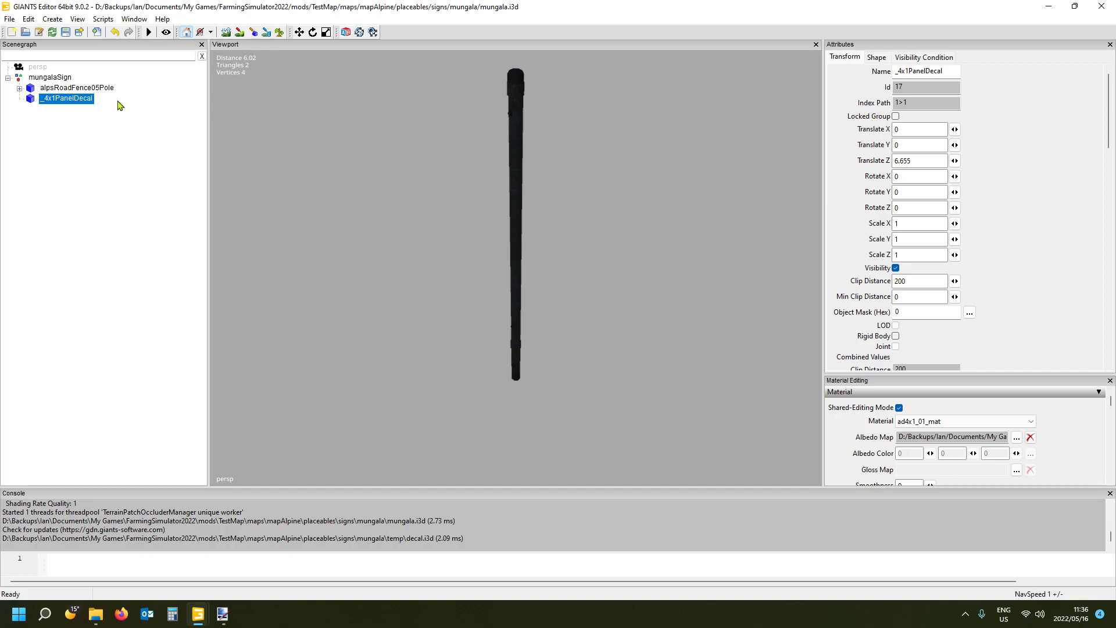
{"action": "left_click", "coordinate": [76, 135]}
- Set the Z translation of _4x1PanelDecal to 0 so it shares the pole's origin
{"action": "left_click", "coordinate": [71, 99]}
{"action": "double_click", "coordinate": [933, 161]}
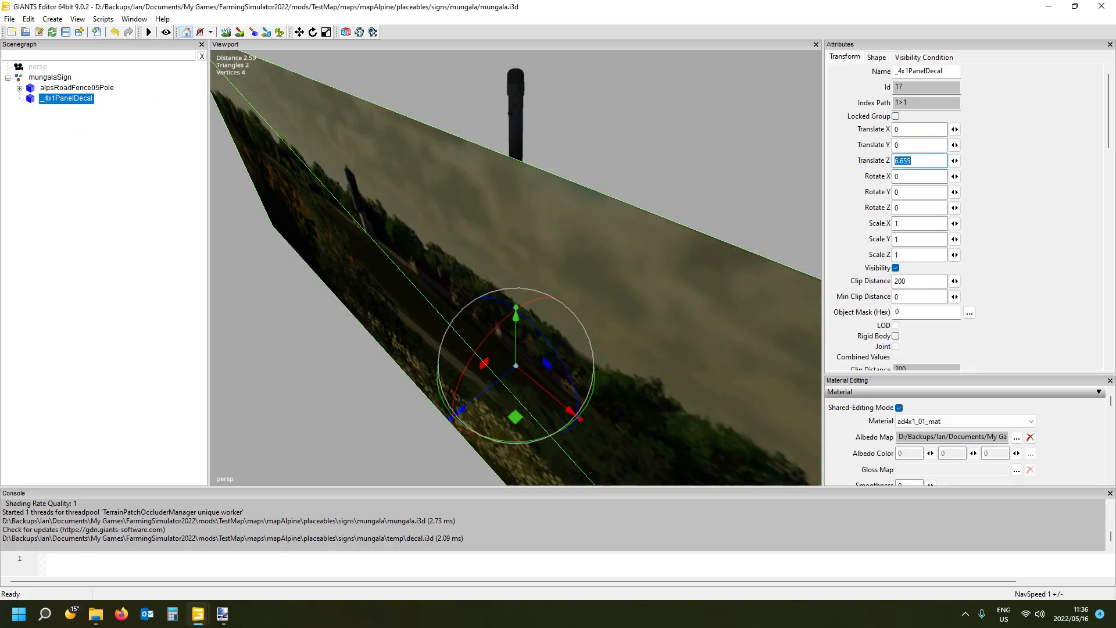
{"action": "type", "text": "0"}
{"action": "left_click_drag", "start_coordinate": [400, 235], "coordinate": [462, 256], "text": "alt"}
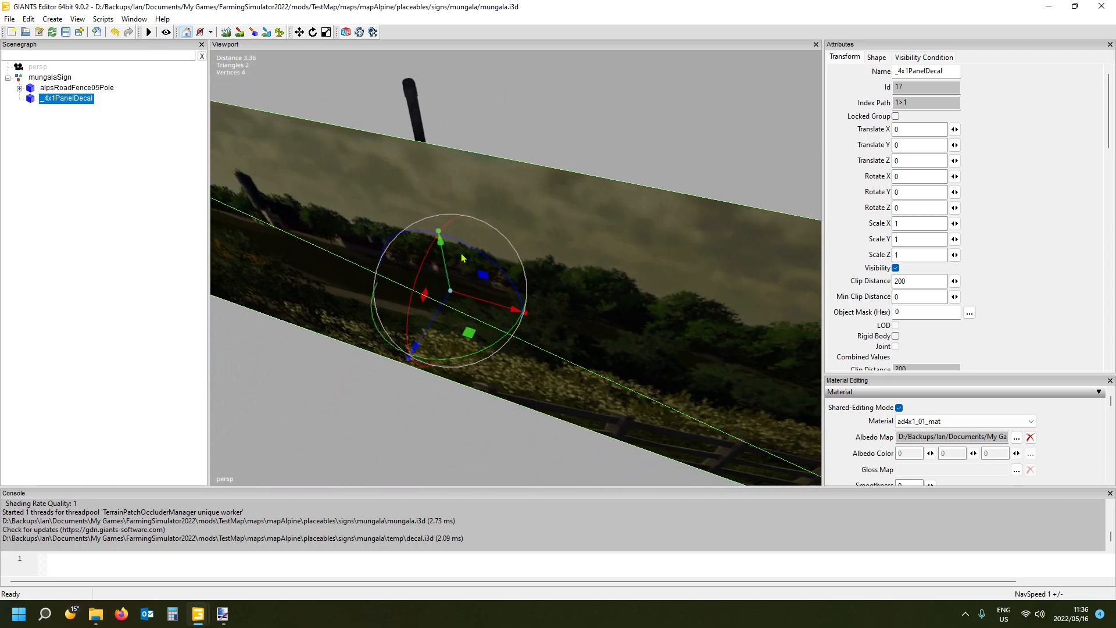
{"action": "scroll", "coordinate": [463, 258], "scroll_direction": "down", "scroll_amount": 10}
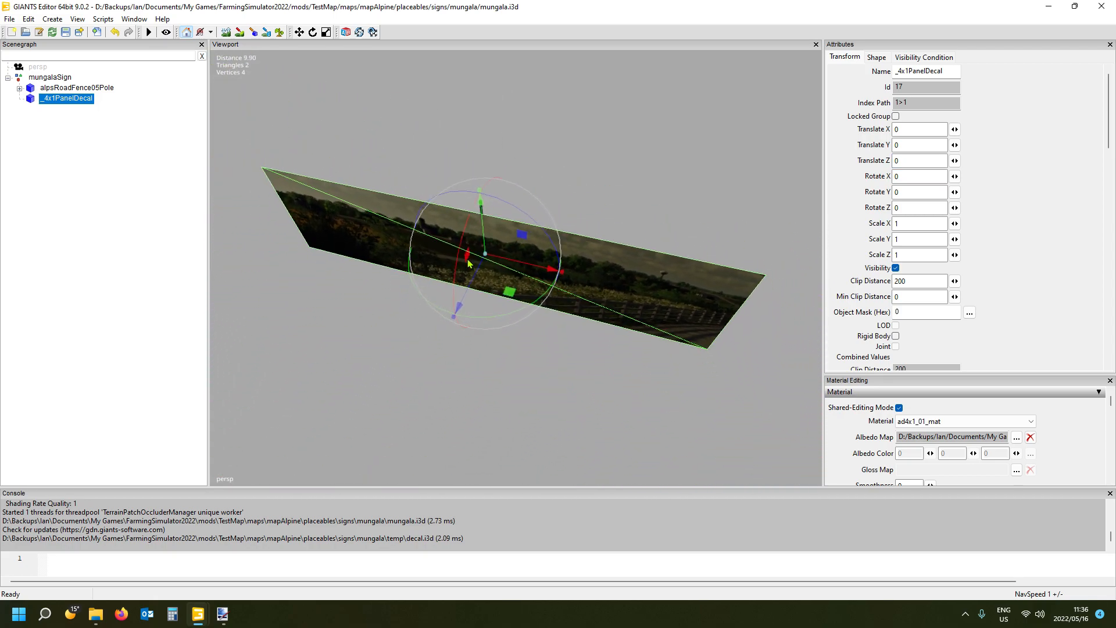
{"action": "scroll", "coordinate": [469, 264], "scroll_direction": "down", "scroll_amount": 4}
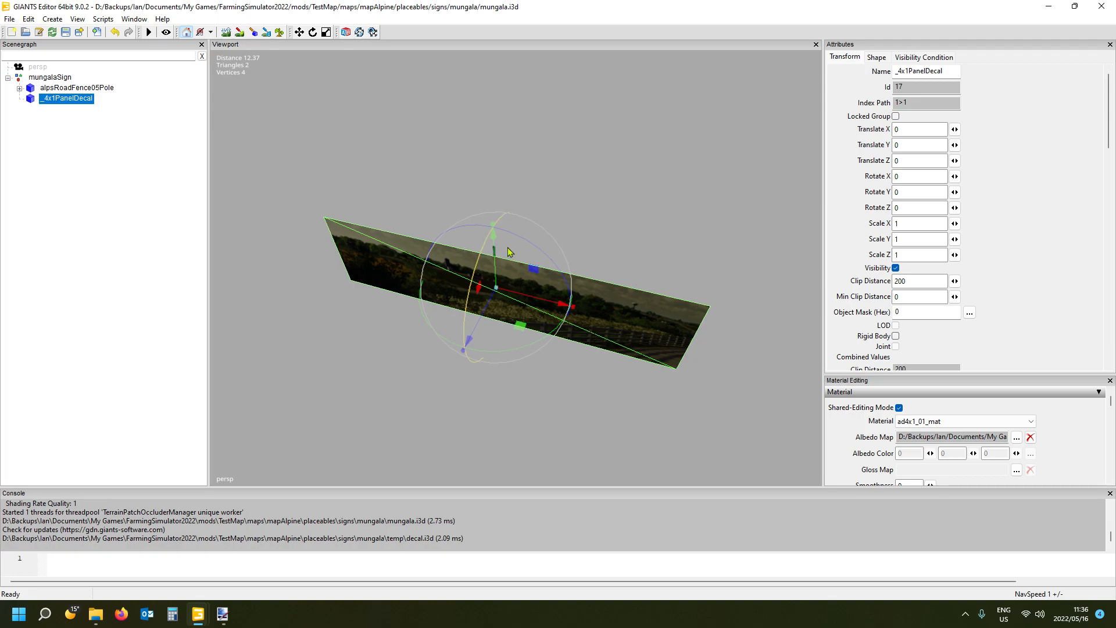
- Save the mungala.i3d sign scene and close it
{"action": "left_click", "coordinate": [86, 183]}
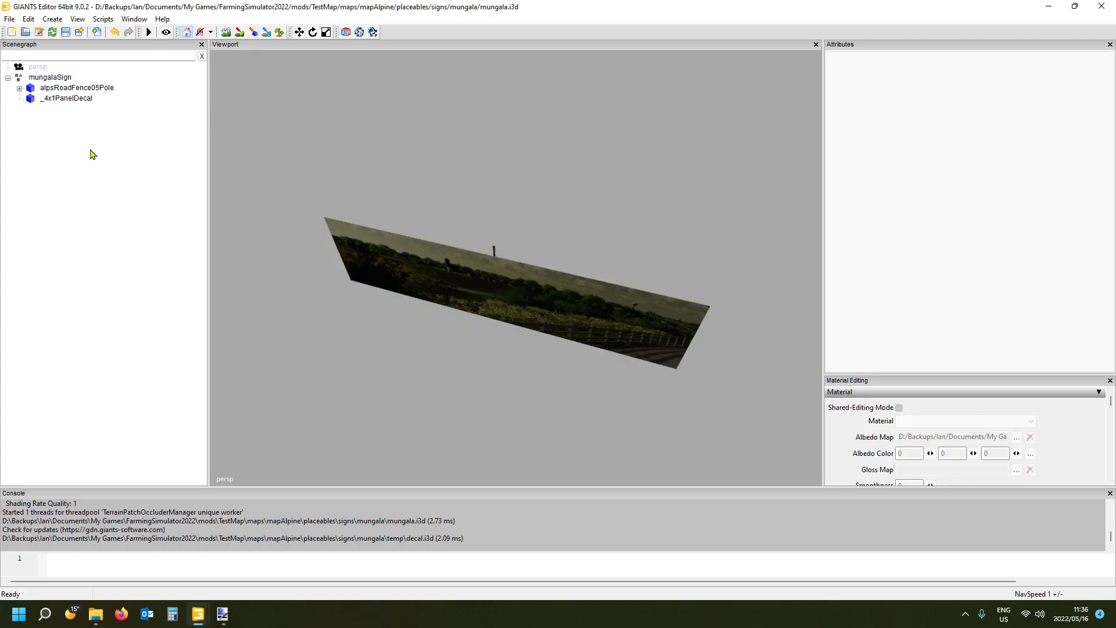
{"action": "left_click", "coordinate": [66, 36]}
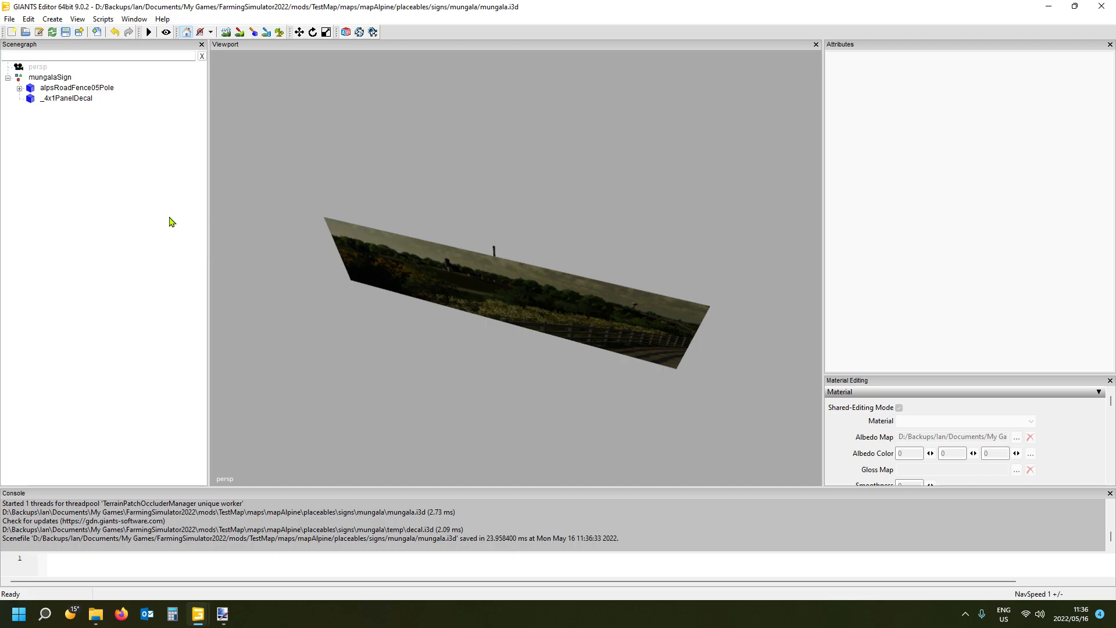
{"action": "left_click", "coordinate": [1101, 6]}
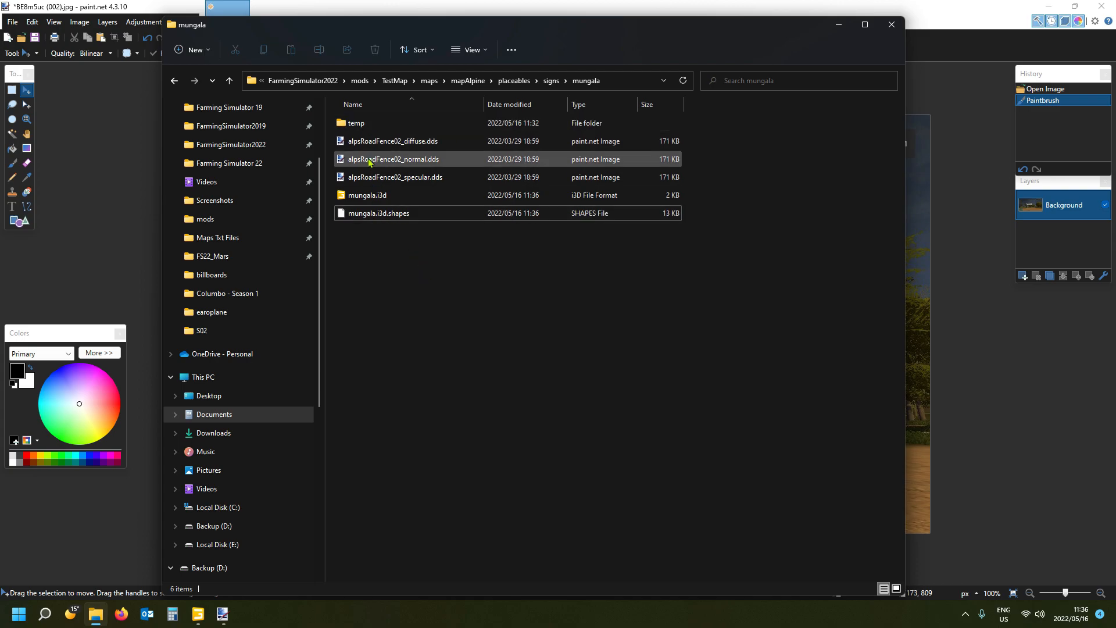
- Switch to File Explorer and open ad4x1_01_diffuse.dds from the mungala temp folder in paint.net
{"action": "double_click", "coordinate": [365, 126]}
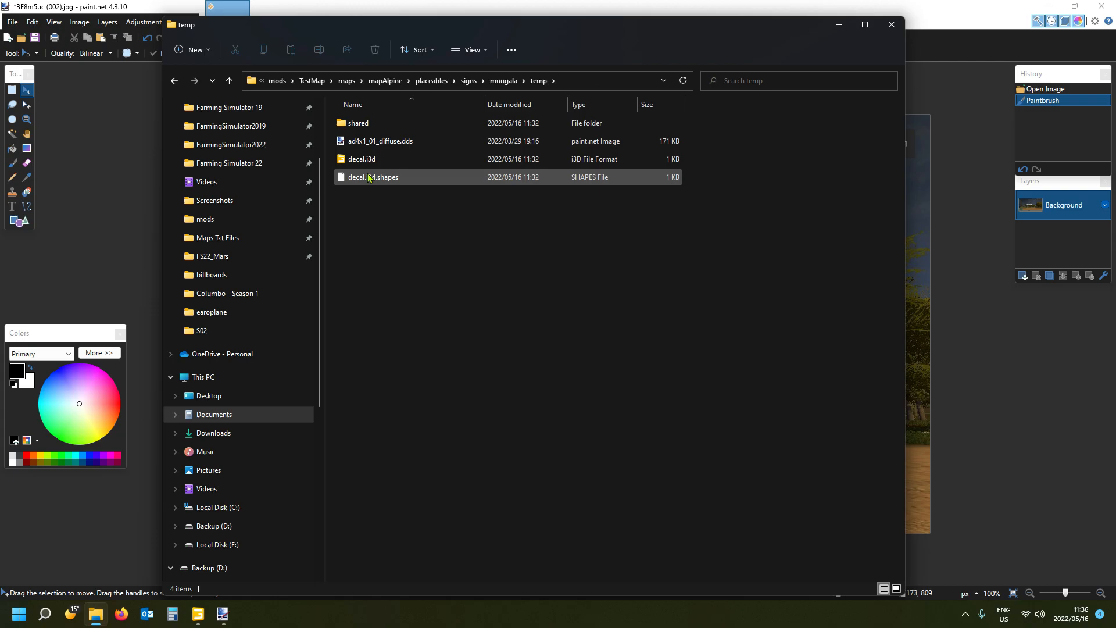
{"action": "double_click", "coordinate": [379, 142]}
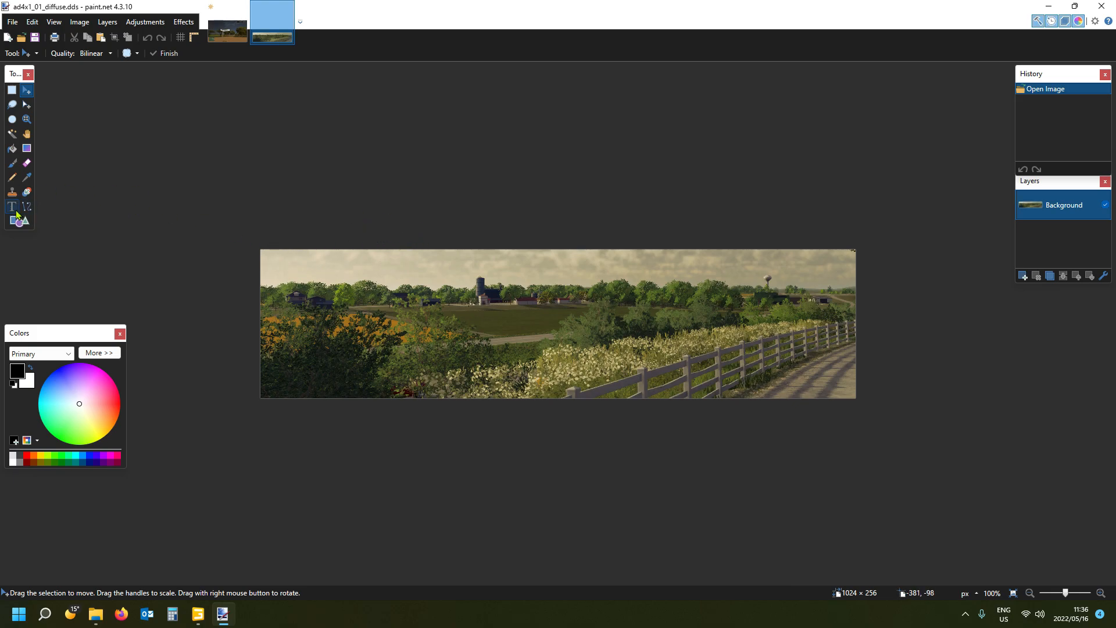
{"action": "left_click", "coordinate": [227, 624]}
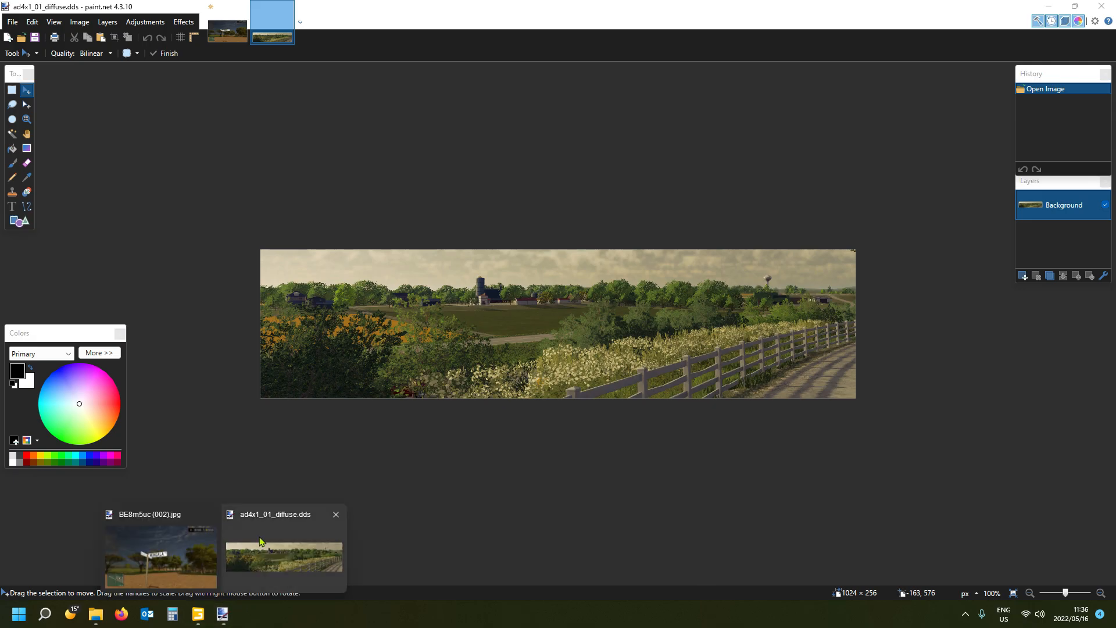
- Compare the reference screenshot of the Mungala road sign with the ad4x1_01_diffuse.dds texture
{"action": "left_click", "coordinate": [224, 25]}
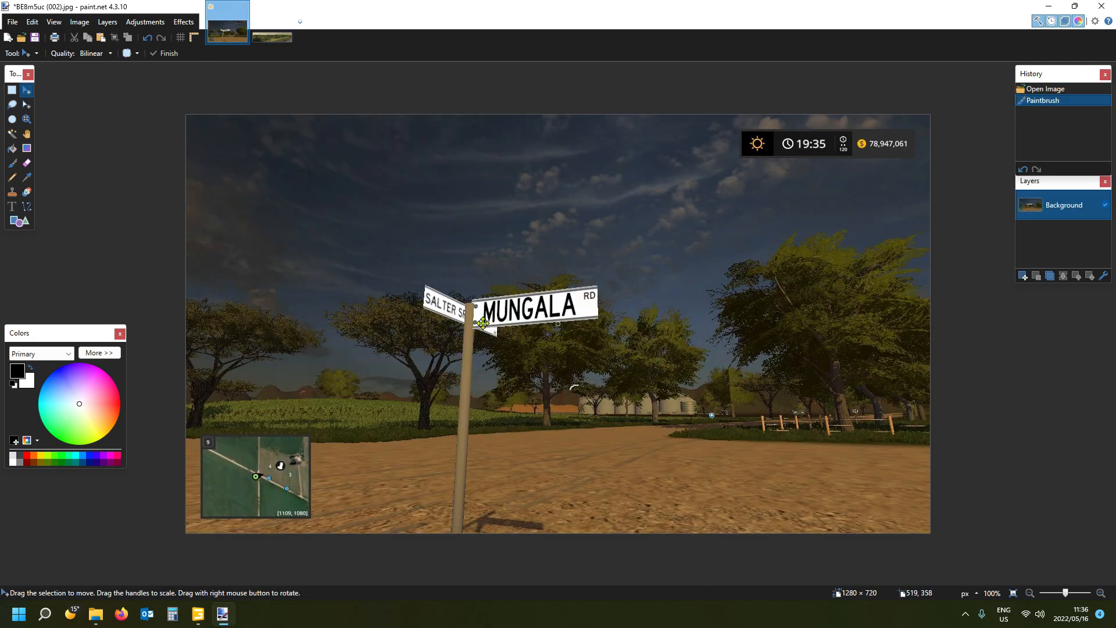
{"action": "left_click", "coordinate": [272, 24]}
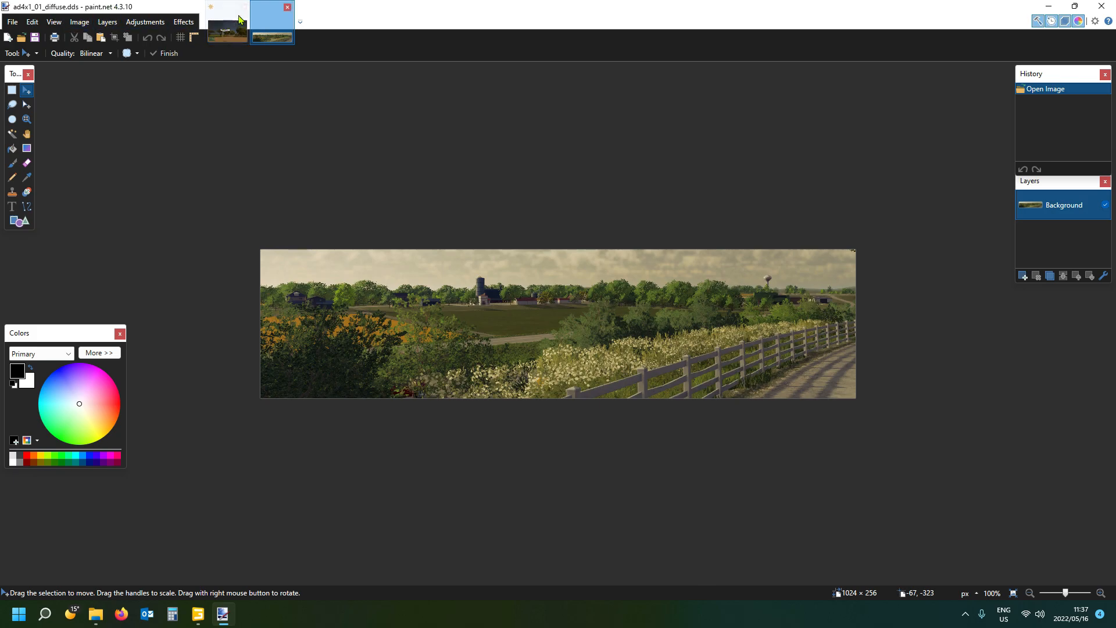
{"action": "left_click", "coordinate": [223, 26]}
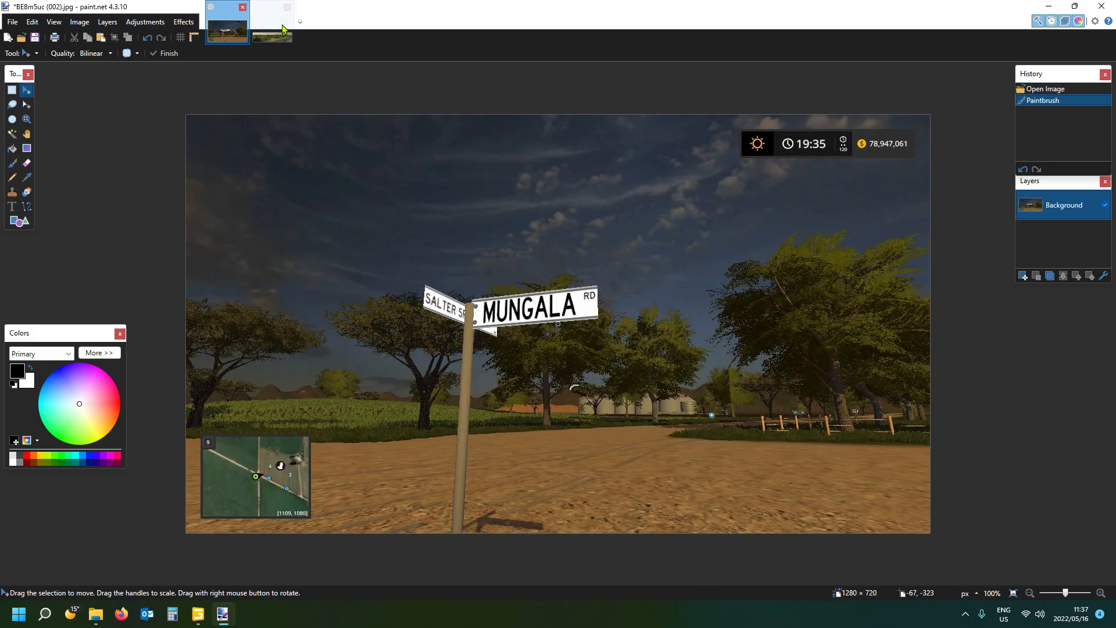
{"action": "left_click", "coordinate": [283, 29]}
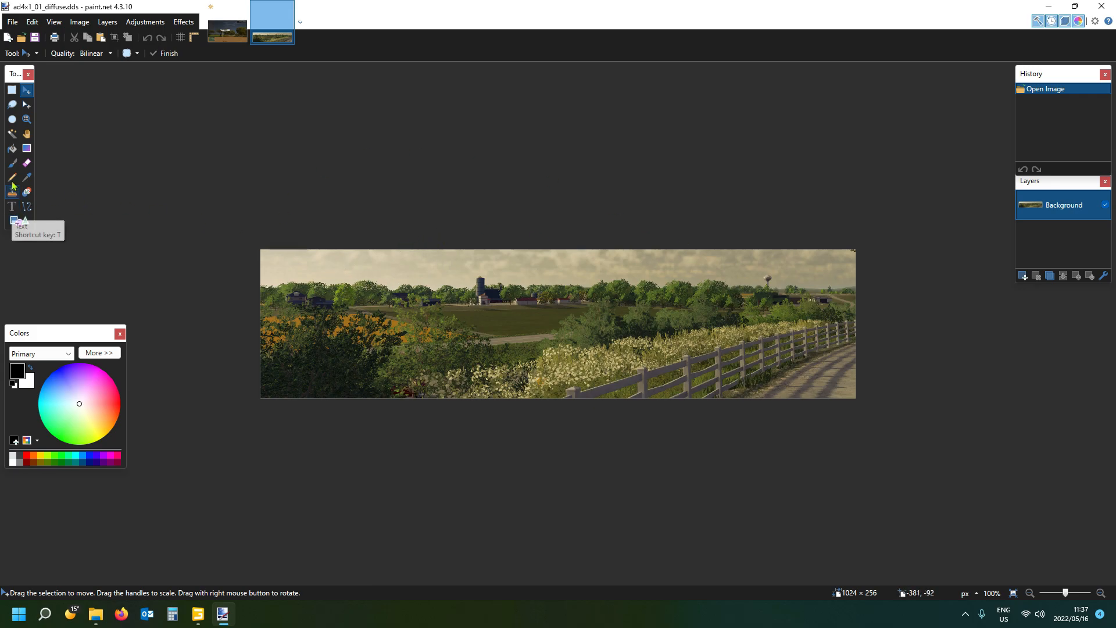
- Paint the whole ad4x1_01_diffuse.dds image white with the Paintbrush at a width of 300
{"action": "left_click", "coordinate": [13, 164]}
{"action": "left_click", "coordinate": [29, 386]}
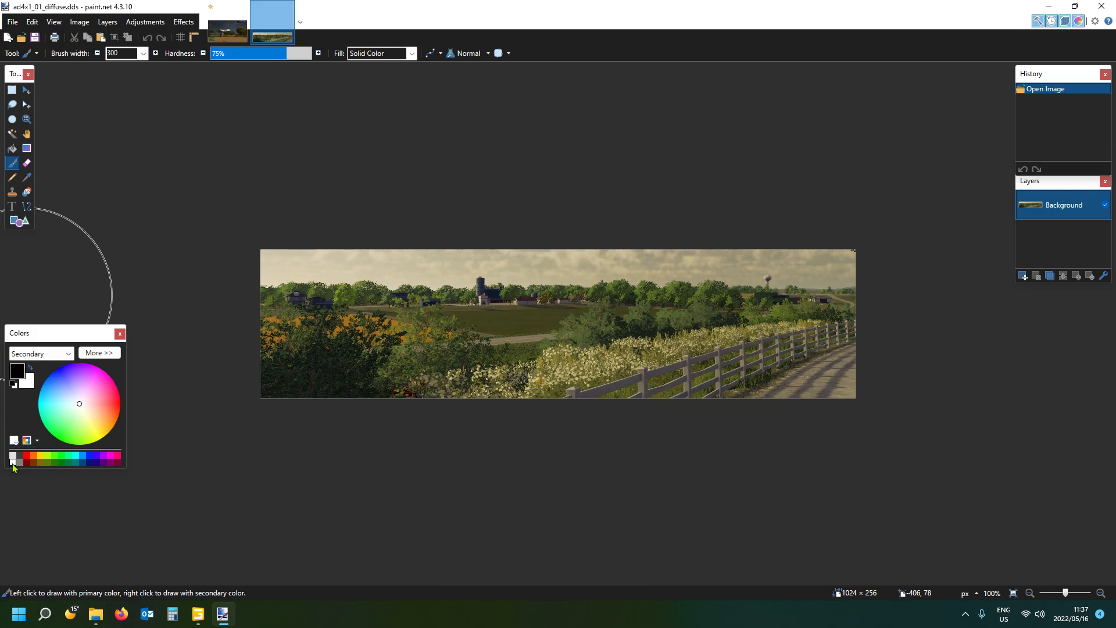
{"action": "left_click", "coordinate": [19, 376]}
{"action": "left_click", "coordinate": [12, 462]}
{"action": "mouse_move", "coordinate": [281, 287]}
{"action": "left_mouse_down"}
{"action": "mouse_move", "coordinate": [391, 269]}
{"action": "mouse_move", "coordinate": [727, 259]}
{"action": "mouse_move", "coordinate": [827, 311]}
{"action": "mouse_move", "coordinate": [633, 399]}
{"action": "mouse_move", "coordinate": [287, 387]}
{"action": "mouse_move", "coordinate": [630, 202]}
{"action": "mouse_move", "coordinate": [830, 277]}
{"action": "mouse_move", "coordinate": [832, 384]}
{"action": "left_mouse_up"}
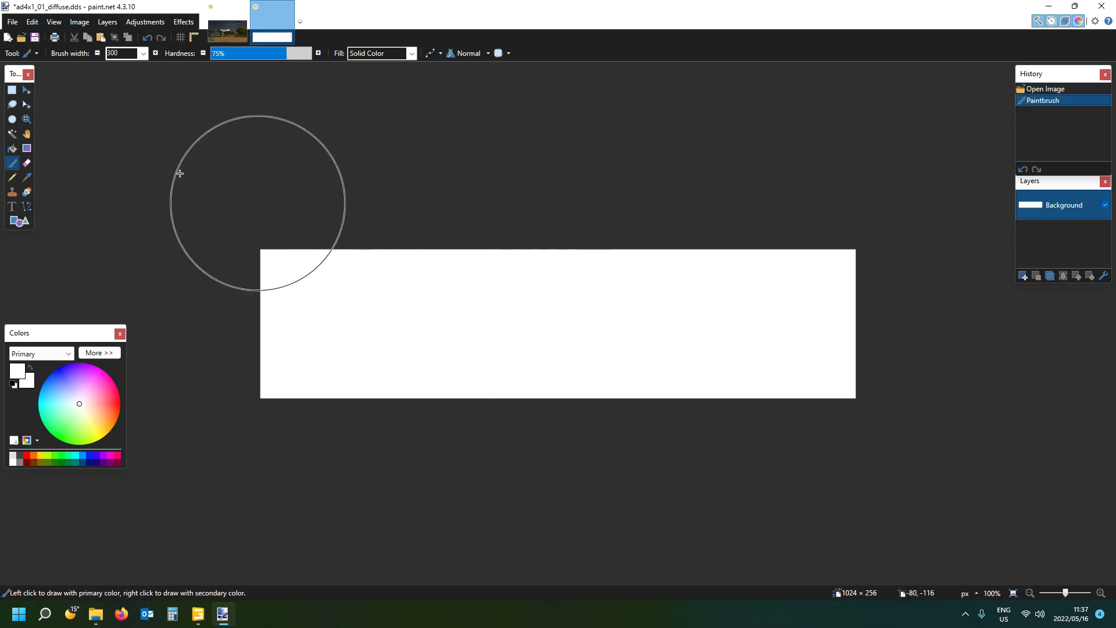
- Start a text near the white panel's left edge, check the reference sign, and set the font to Bahnschrift Light SemiCondensed
{"action": "left_click", "coordinate": [12, 208]}
{"action": "left_click", "coordinate": [289, 321]}
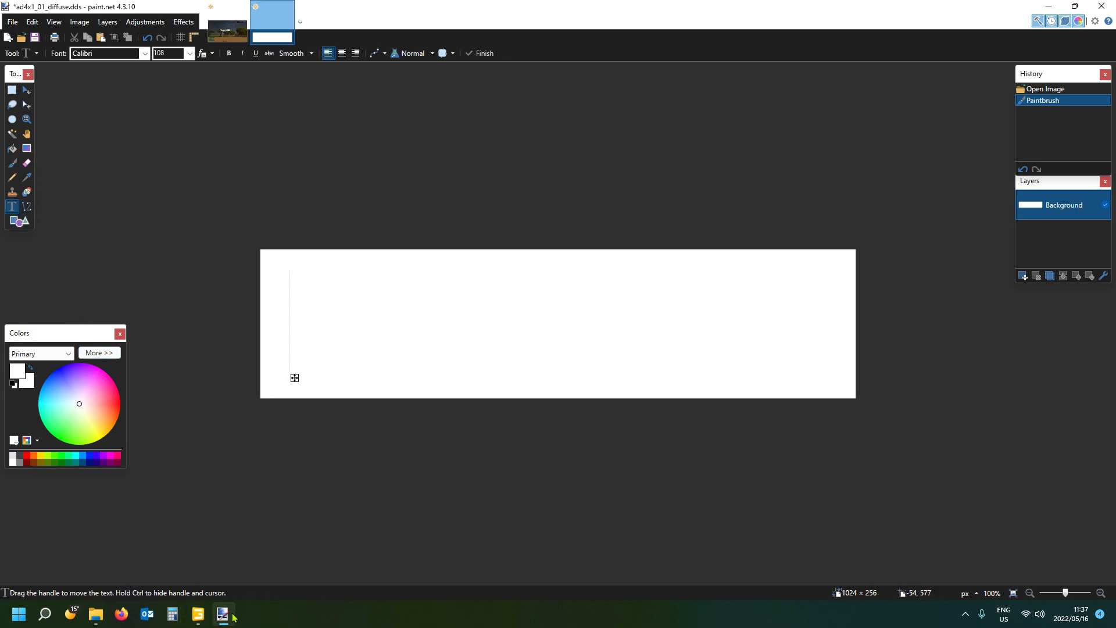
{"action": "left_click", "coordinate": [225, 32]}
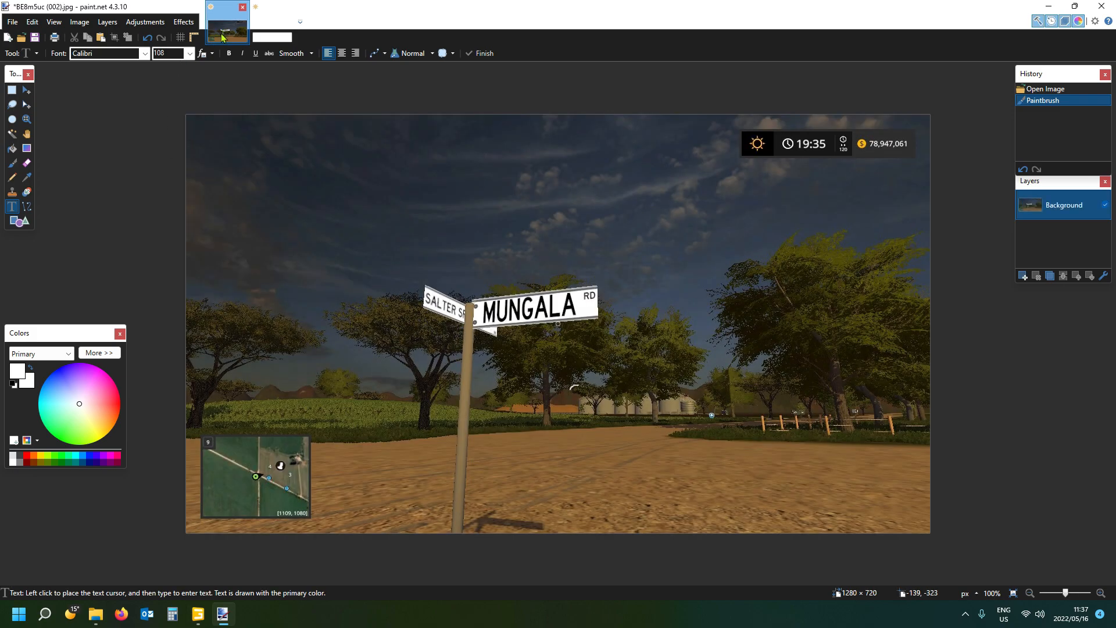
{"action": "left_click", "coordinate": [272, 32]}
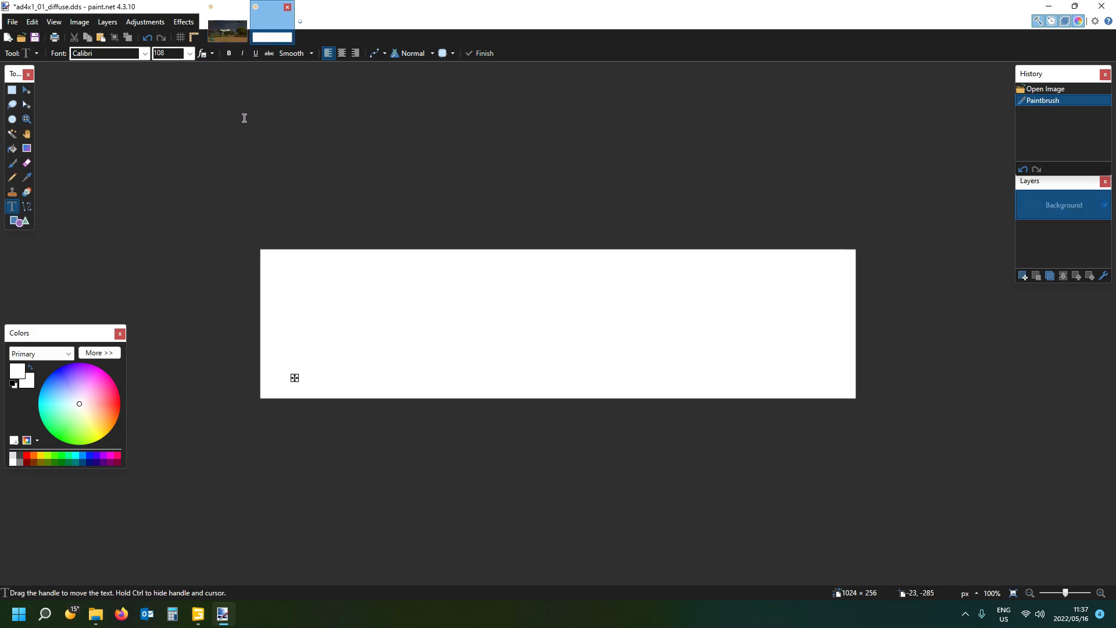
{"action": "left_click", "coordinate": [110, 55]}
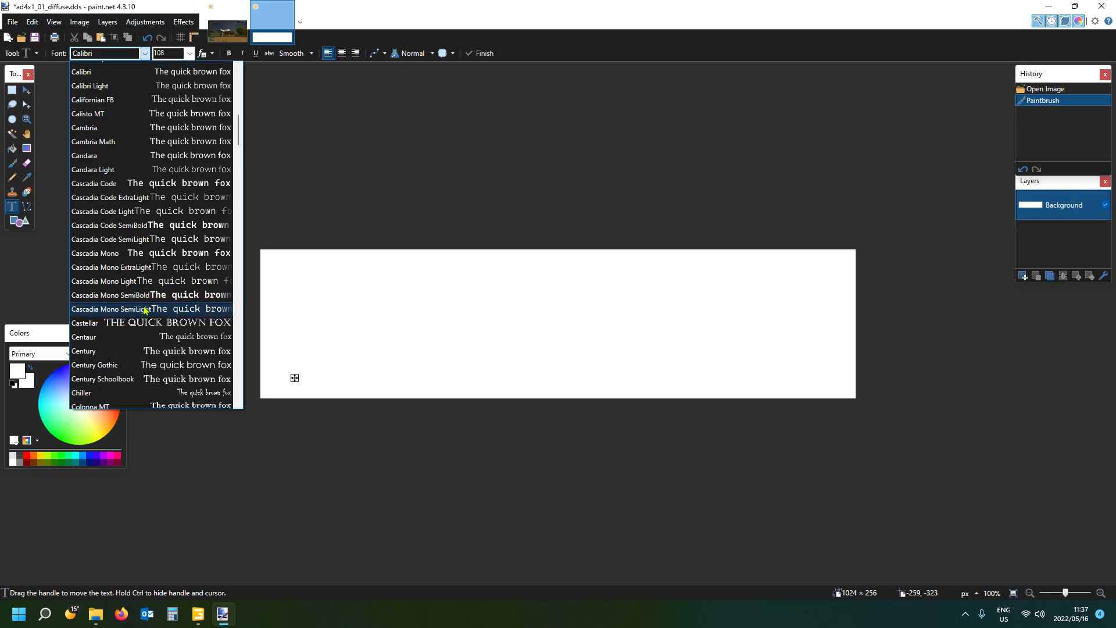
{"action": "scroll", "coordinate": [148, 261], "scroll_direction": "up", "scroll_amount": 6}
{"action": "scroll", "coordinate": [157, 205], "scroll_direction": "up", "scroll_amount": 1}
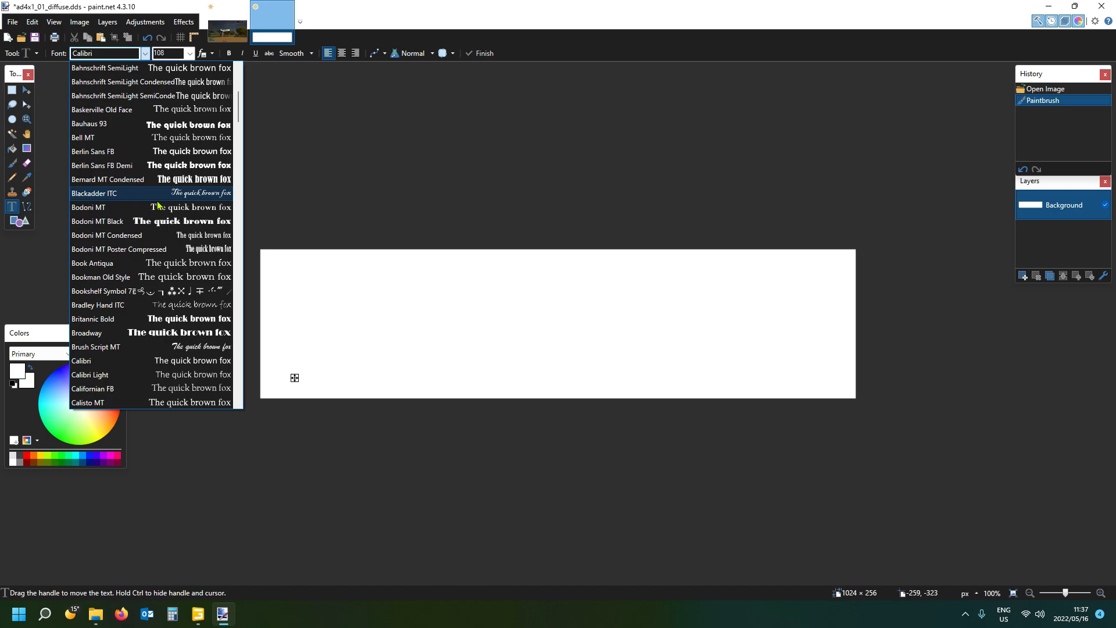
{"action": "scroll", "coordinate": [154, 192], "scroll_direction": "up", "scroll_amount": 2}
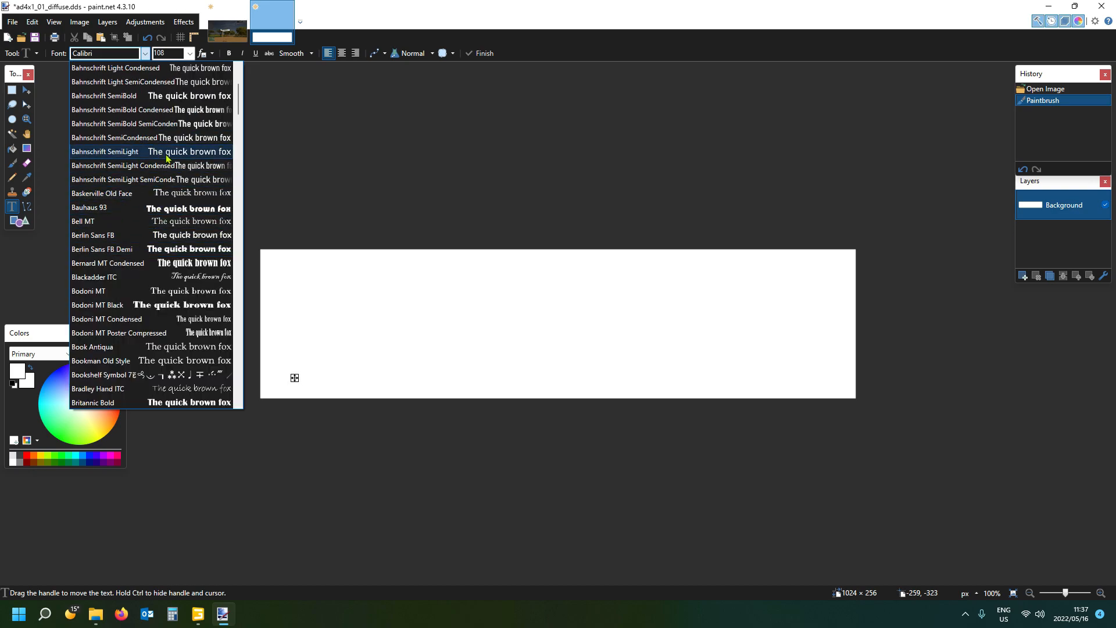
{"action": "left_click", "coordinate": [178, 83]}
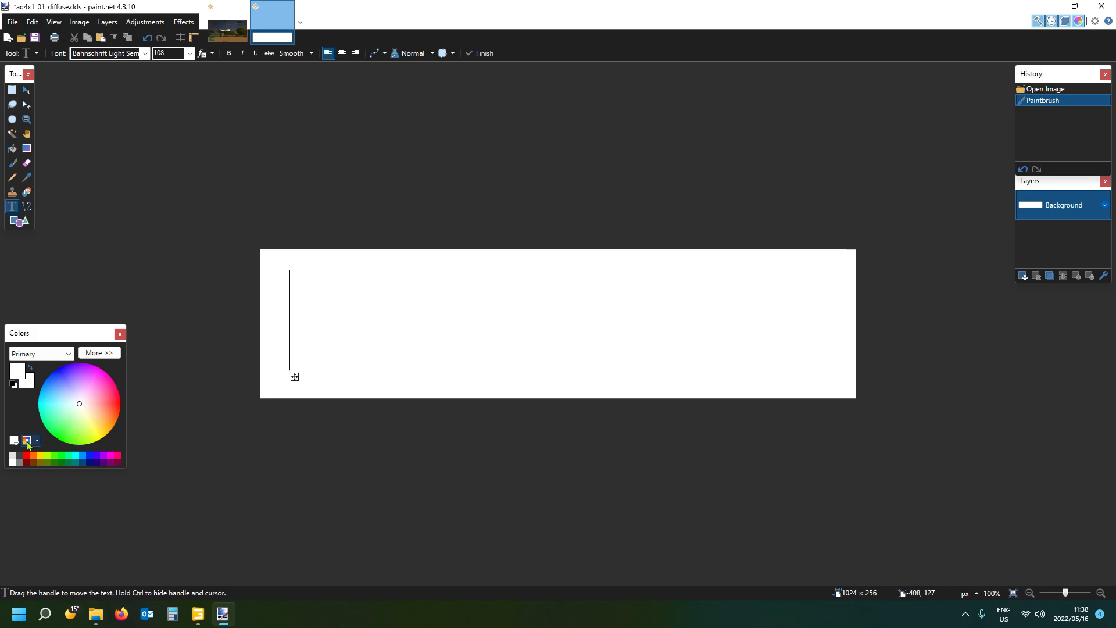
- Write MUNGALA in black on the white panel at font size 144 and centre it vertically
{"action": "left_click", "coordinate": [13, 385]}
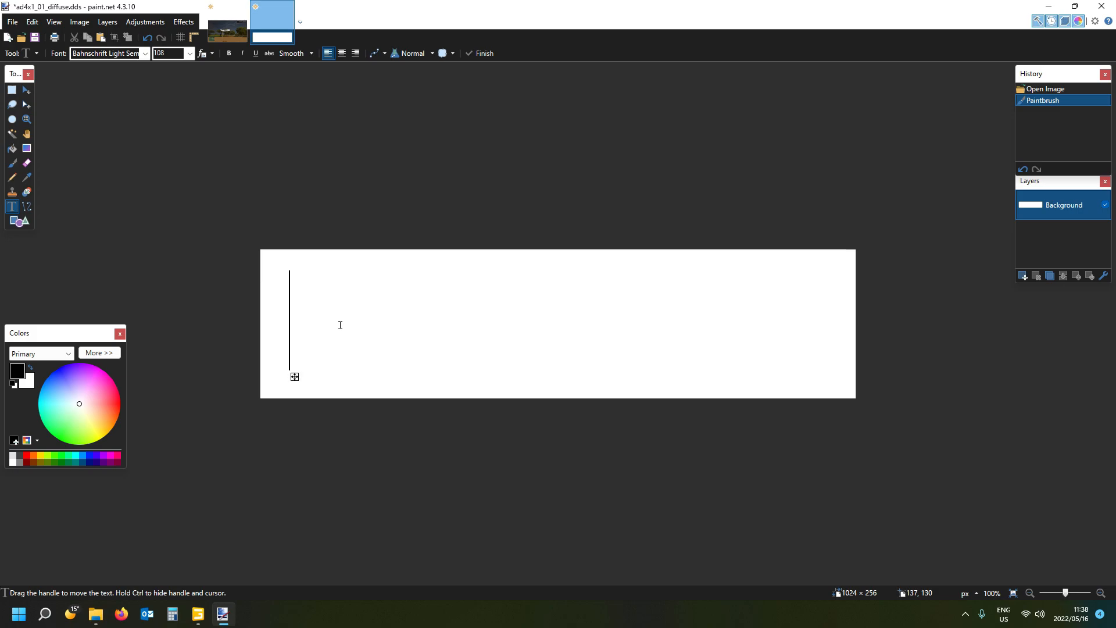
{"action": "type", "text": "M"}
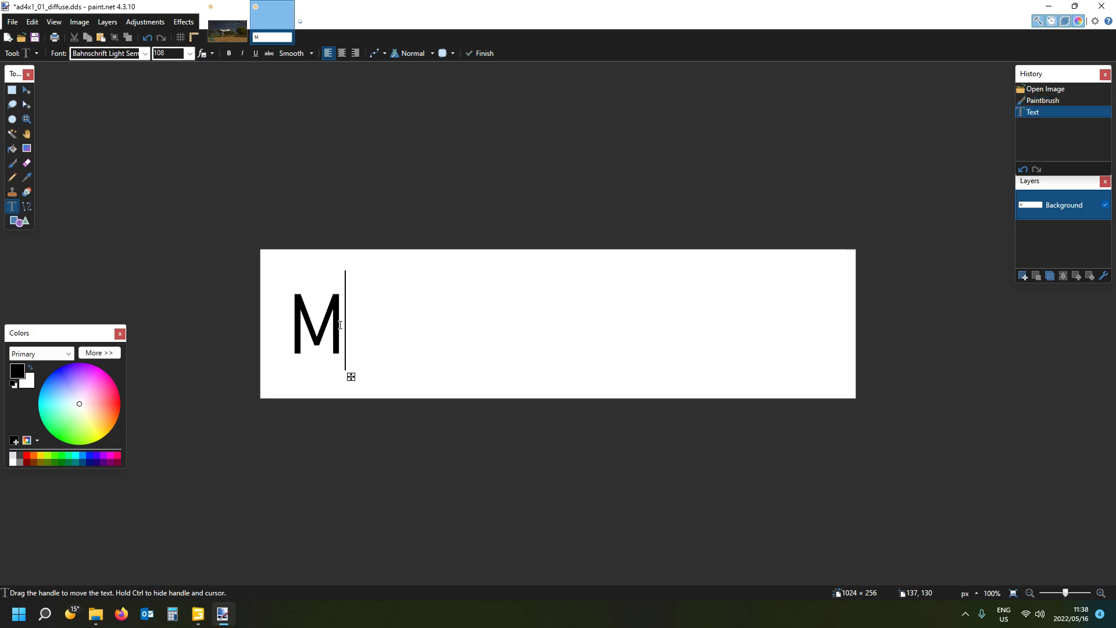
{"action": "type", "text": "UNGALA"}
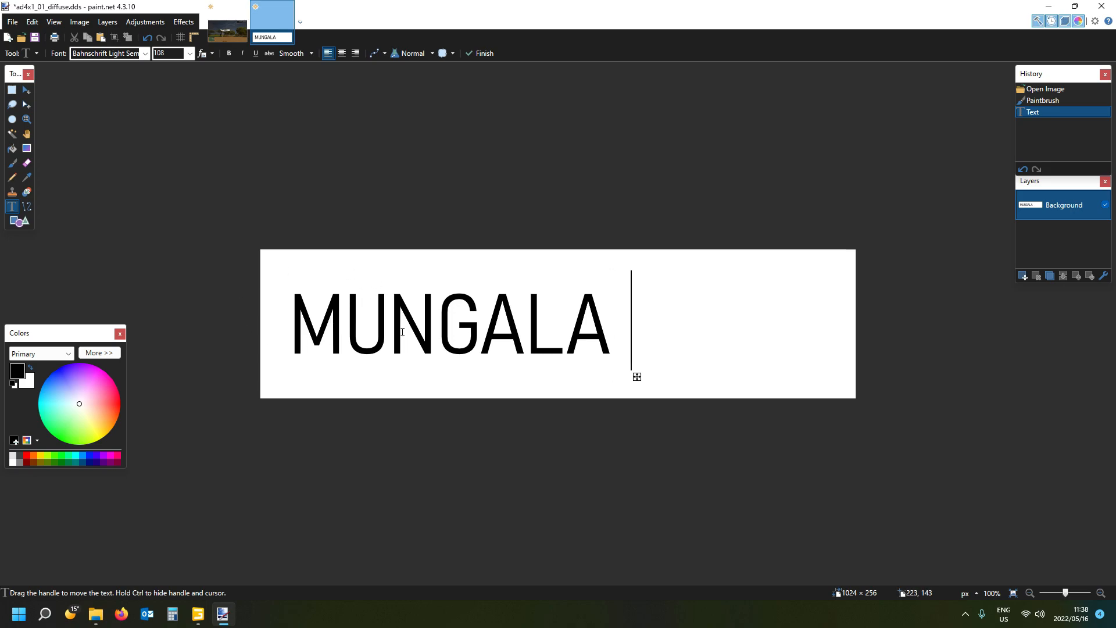
{"action": "left_click_drag", "start_coordinate": [637, 377], "coordinate": [640, 375]}
{"action": "scroll", "coordinate": [175, 55], "scroll_direction": "down", "scroll_amount": 1}
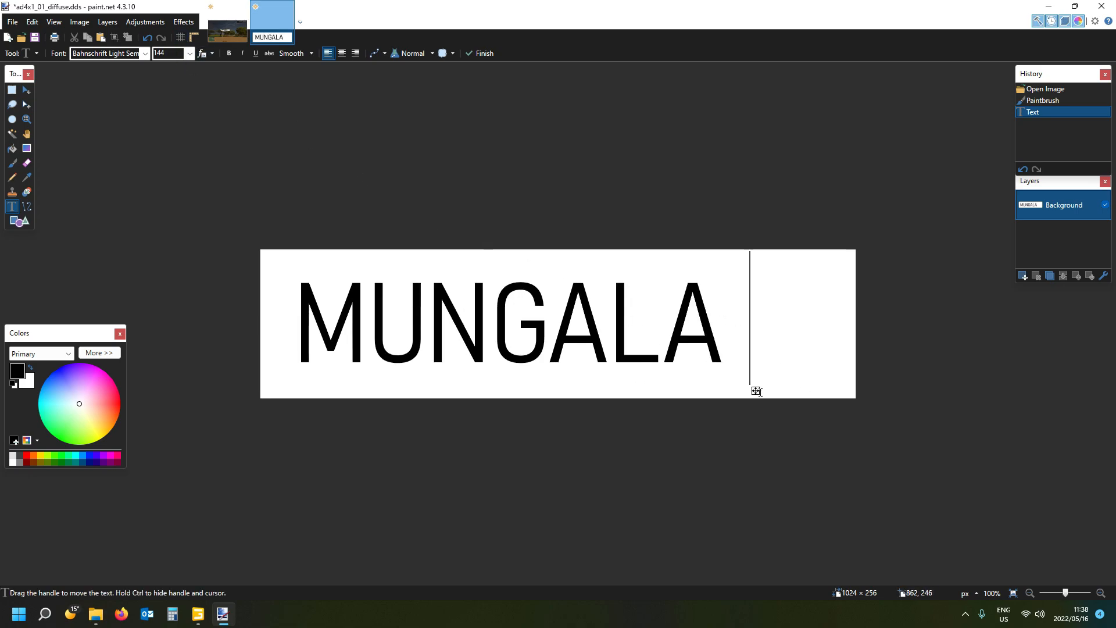
{"action": "left_click_drag", "start_coordinate": [756, 392], "coordinate": [754, 393]}
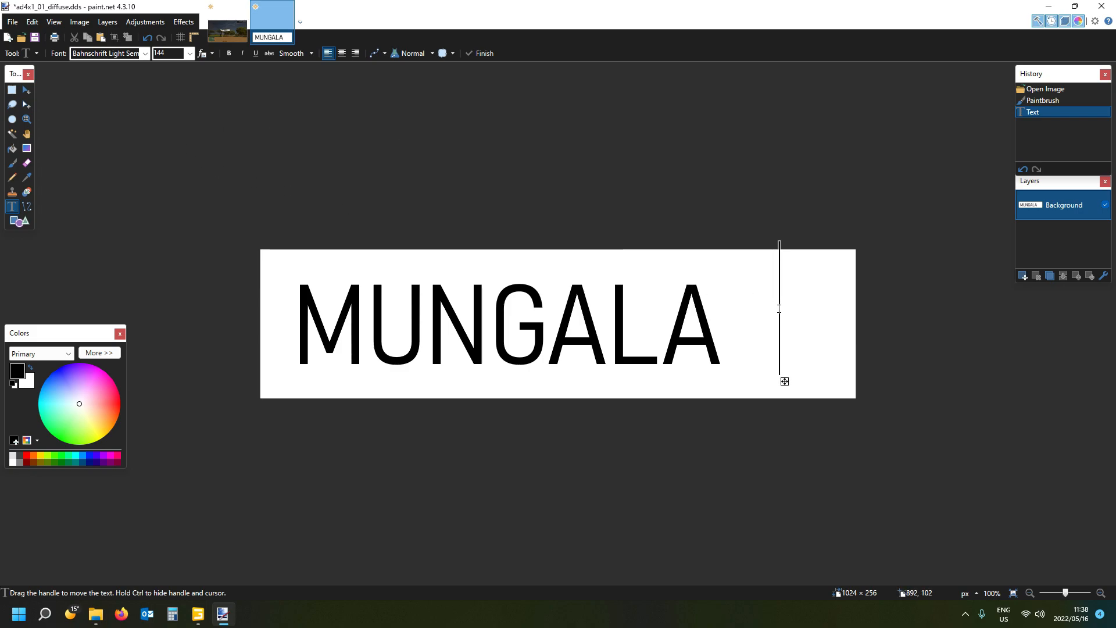
- Add a small RD in capitals at font size 28, raised to the right of MUNGALA
{"action": "scroll", "coordinate": [175, 54], "scroll_direction": "up", "scroll_amount": 7}
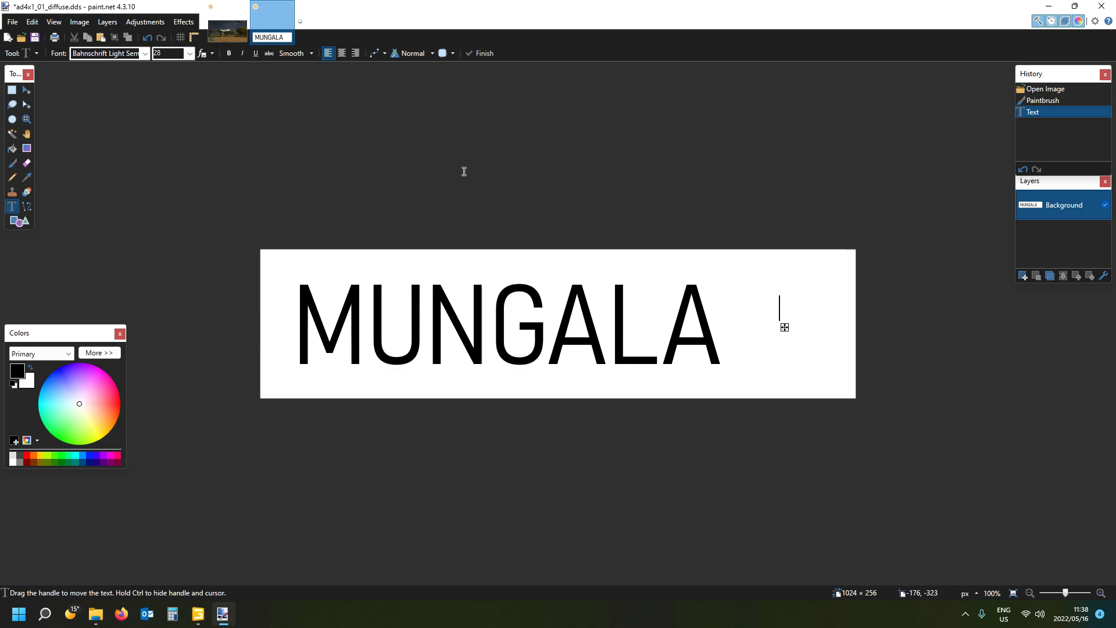
{"action": "left_click_drag", "start_coordinate": [785, 328], "coordinate": [763, 321]}
{"action": "type", "text": "rd"}
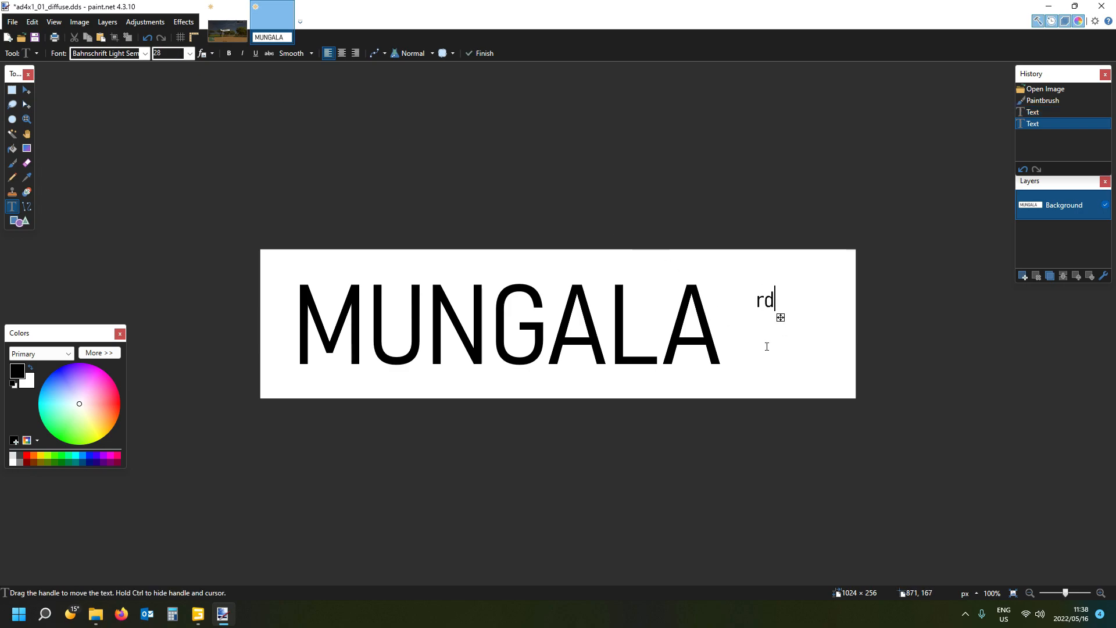
{"action": "key", "text": "BackSpace"}
{"action": "key", "text": "BackSpace"}
{"action": "type", "text": "RD"}
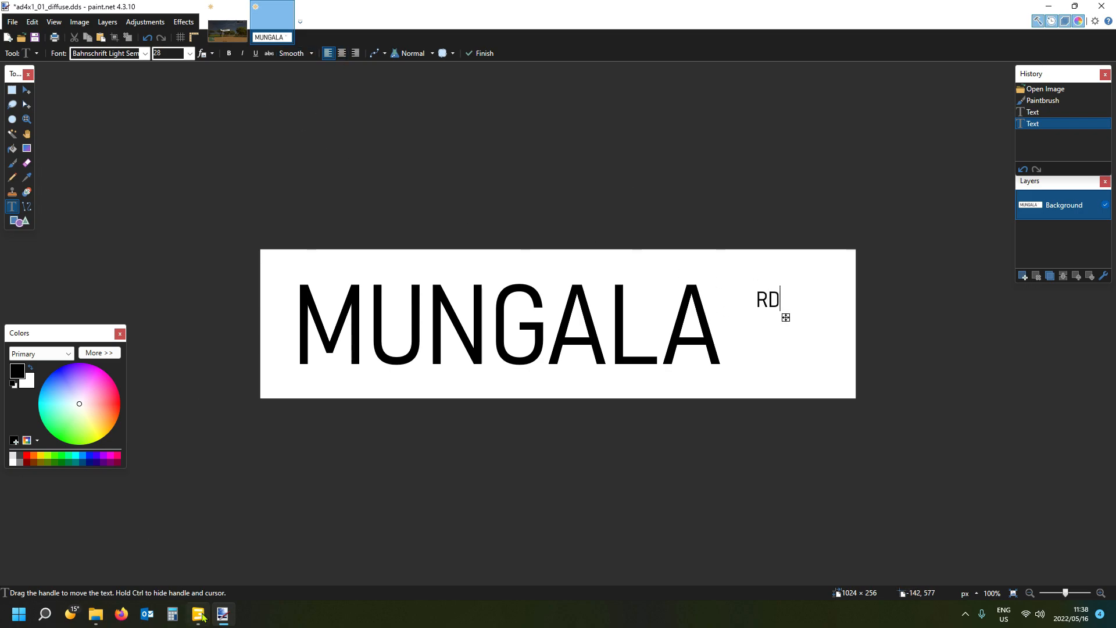
- Check RD against the reference sign, enlarge it to font size 48, nudge it slightly upward and make it bold
{"action": "left_click", "coordinate": [233, 19]}
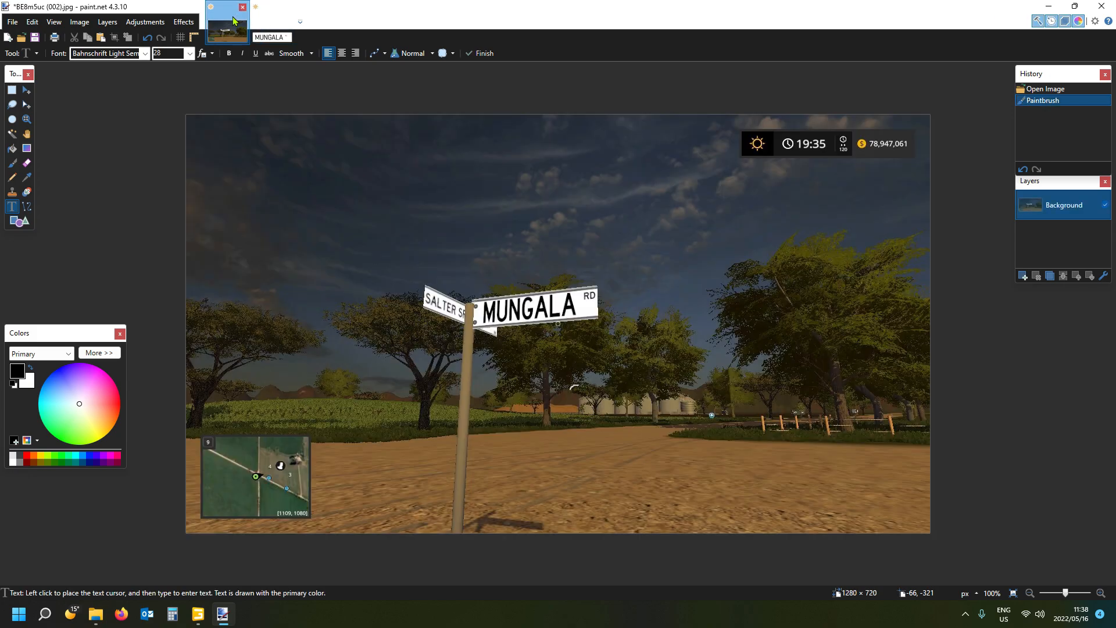
{"action": "left_click", "coordinate": [272, 20]}
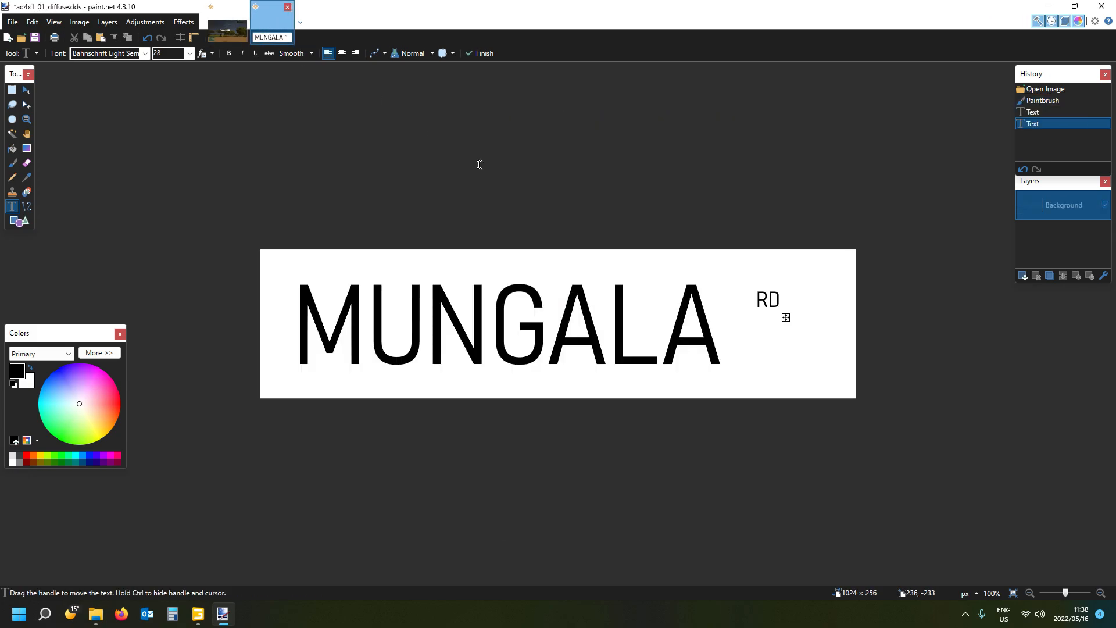
{"action": "scroll", "coordinate": [171, 53], "scroll_direction": "down", "scroll_amount": 1}
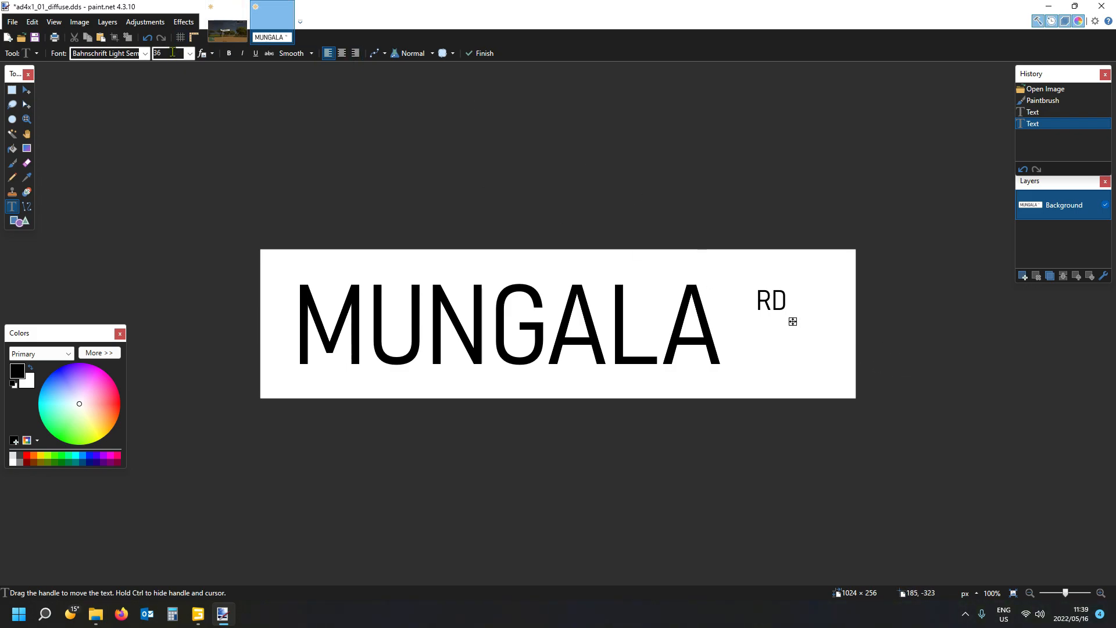
{"action": "scroll", "coordinate": [172, 53], "scroll_direction": "down", "scroll_amount": 1}
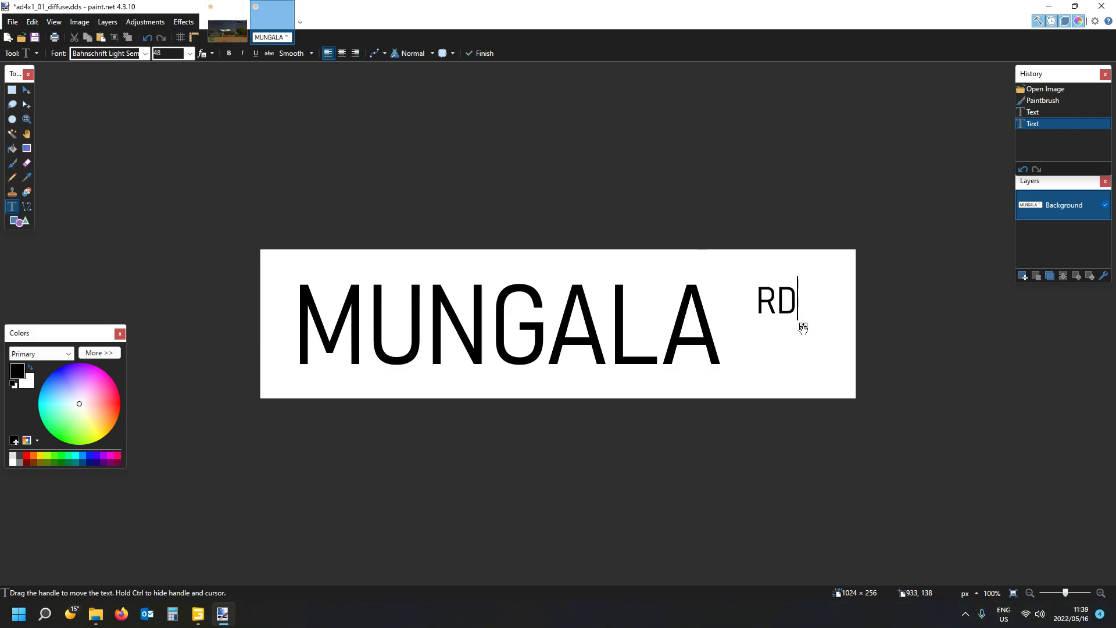
{"action": "left_click_drag", "start_coordinate": [803, 329], "coordinate": [806, 324]}
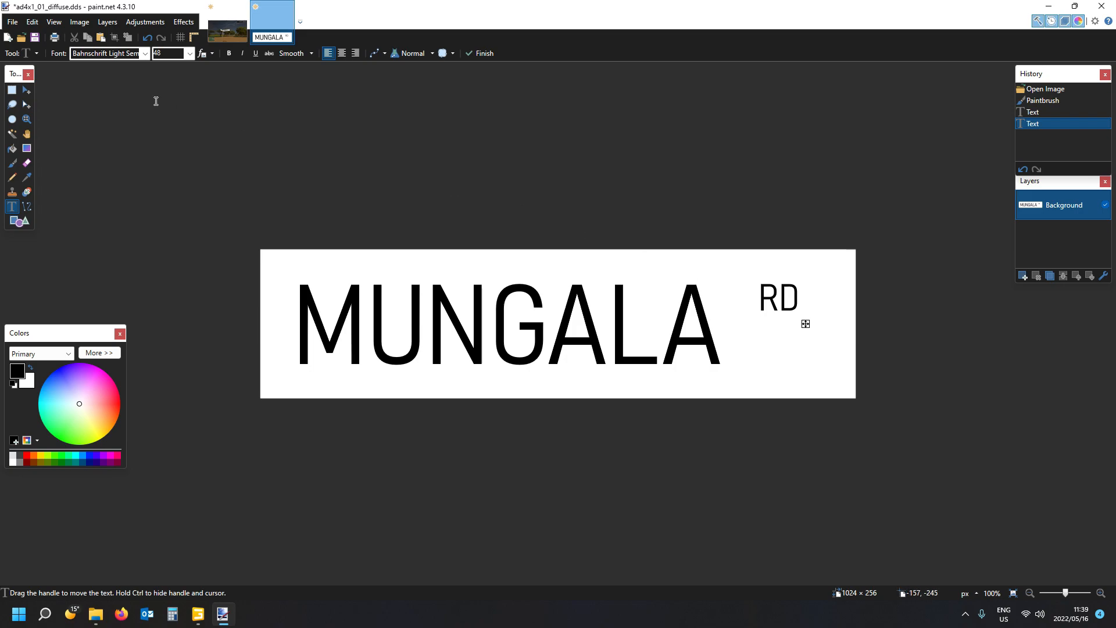
{"action": "left_click", "coordinate": [228, 53]}
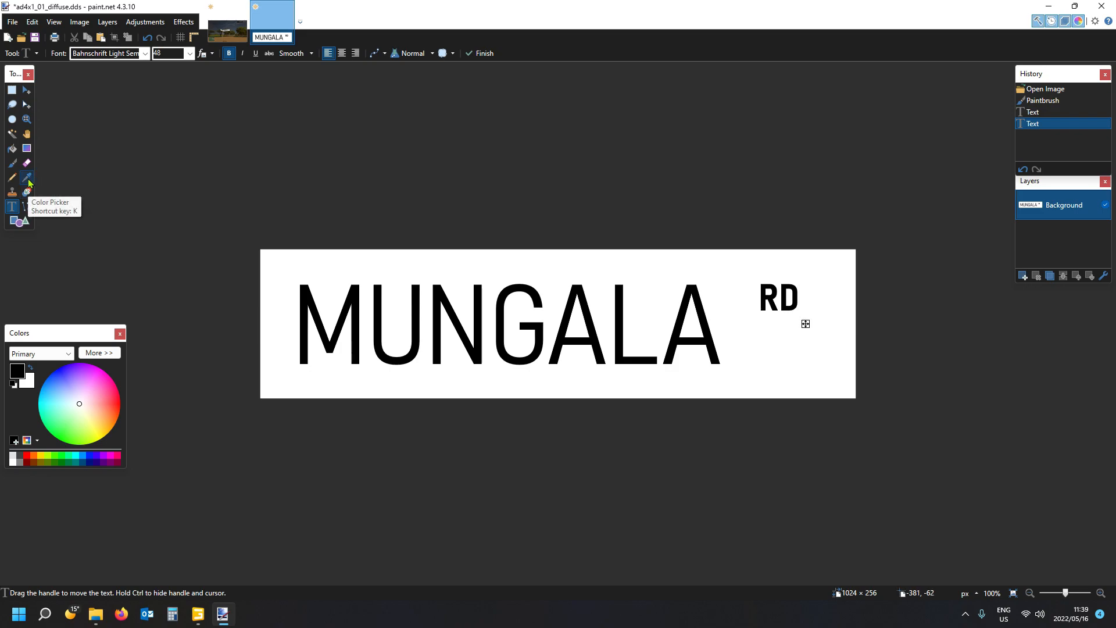
- Draw two grey full-width lines at brush width 15, one along the sign's upper edge and one along its lower edge
{"action": "left_click", "coordinate": [27, 209]}
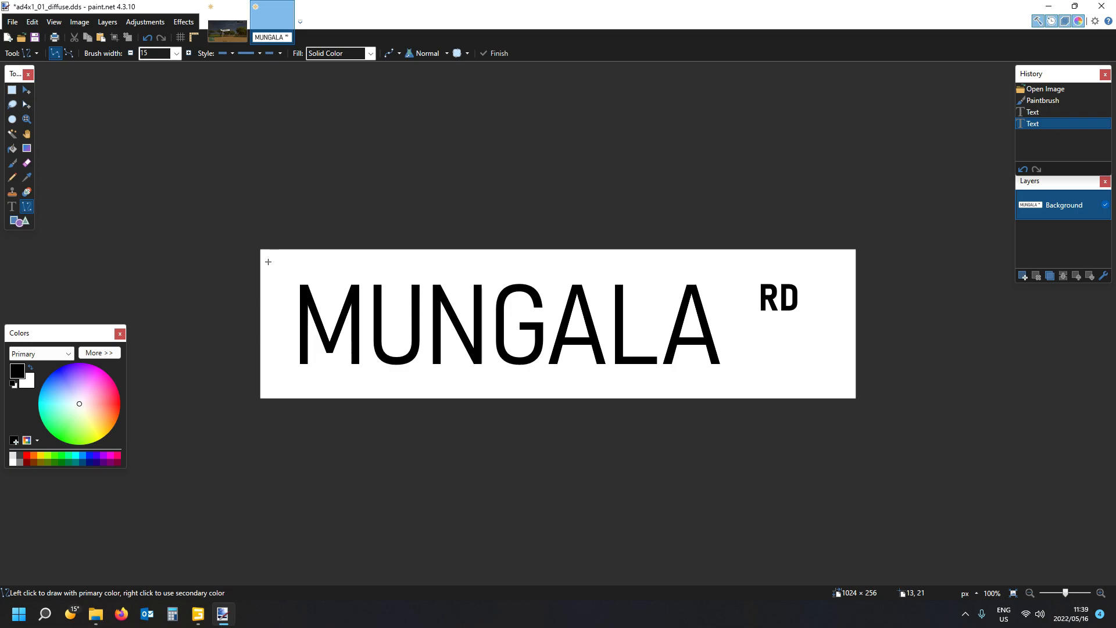
{"action": "left_click_drag", "start_coordinate": [268, 262], "coordinate": [855, 263]}
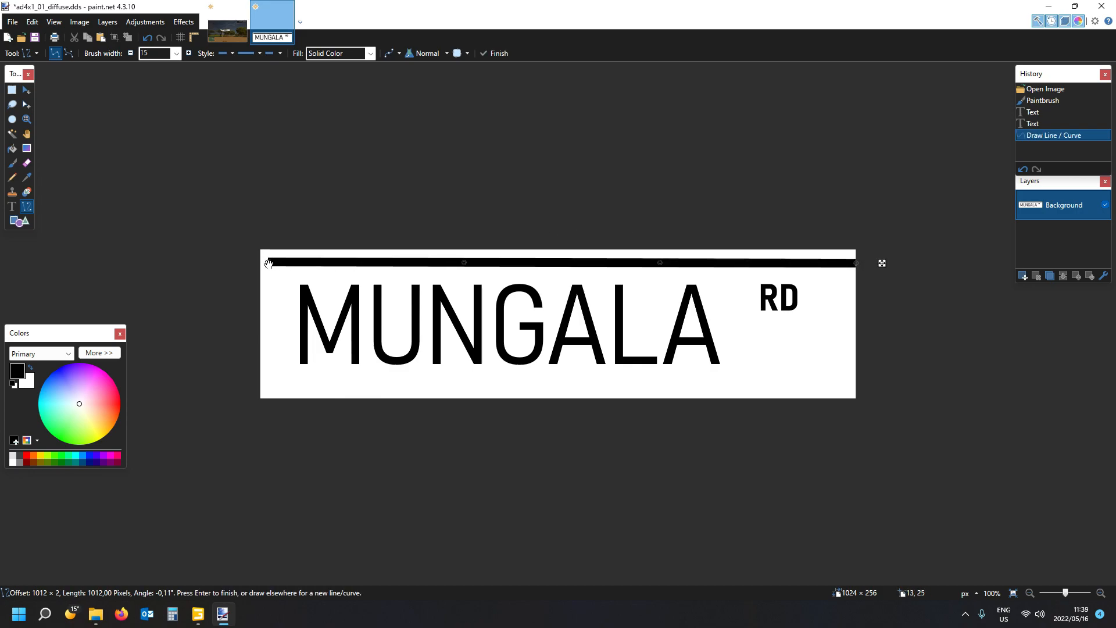
{"action": "left_click_drag", "start_coordinate": [268, 264], "coordinate": [261, 262]}
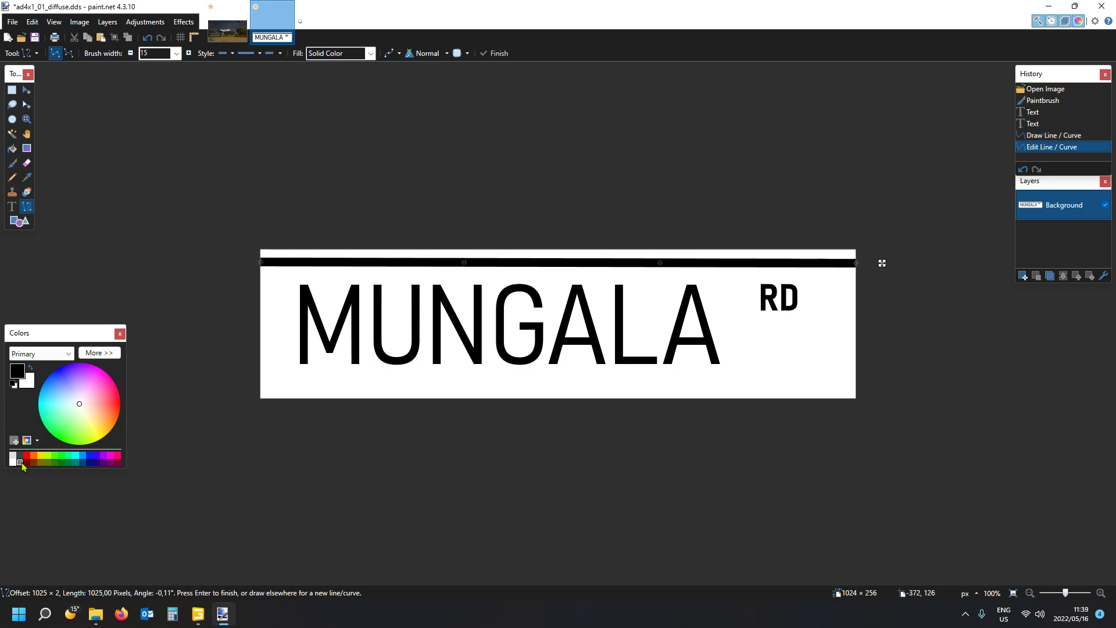
{"action": "left_click", "coordinate": [20, 463]}
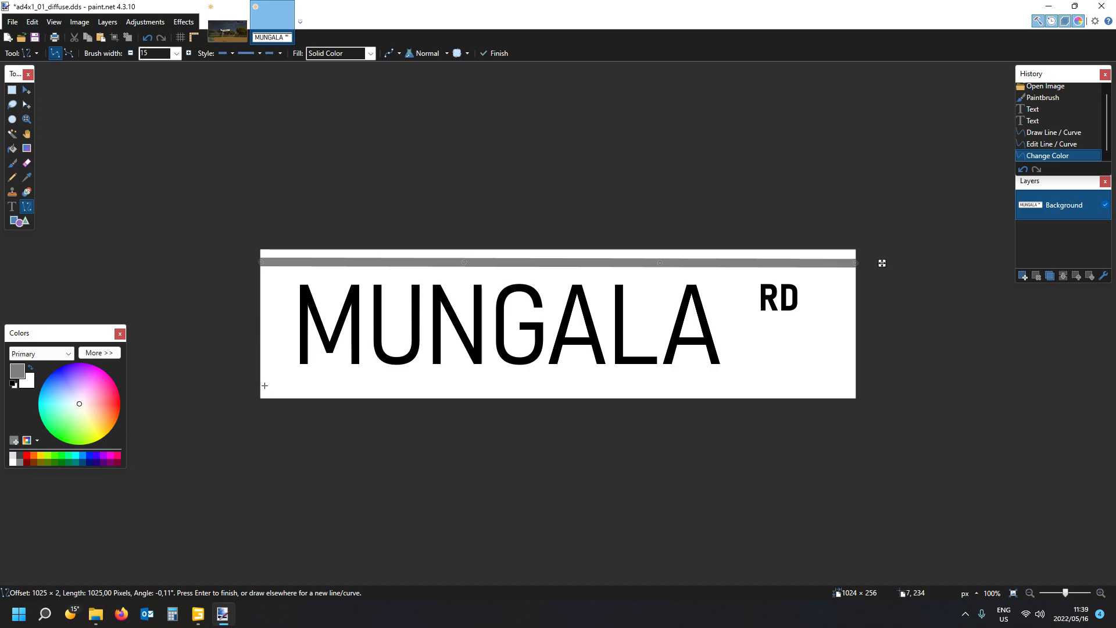
{"action": "left_click_drag", "start_coordinate": [261, 386], "coordinate": [855, 385]}
{"action": "left_click_drag", "start_coordinate": [260, 388], "coordinate": [260, 390]}
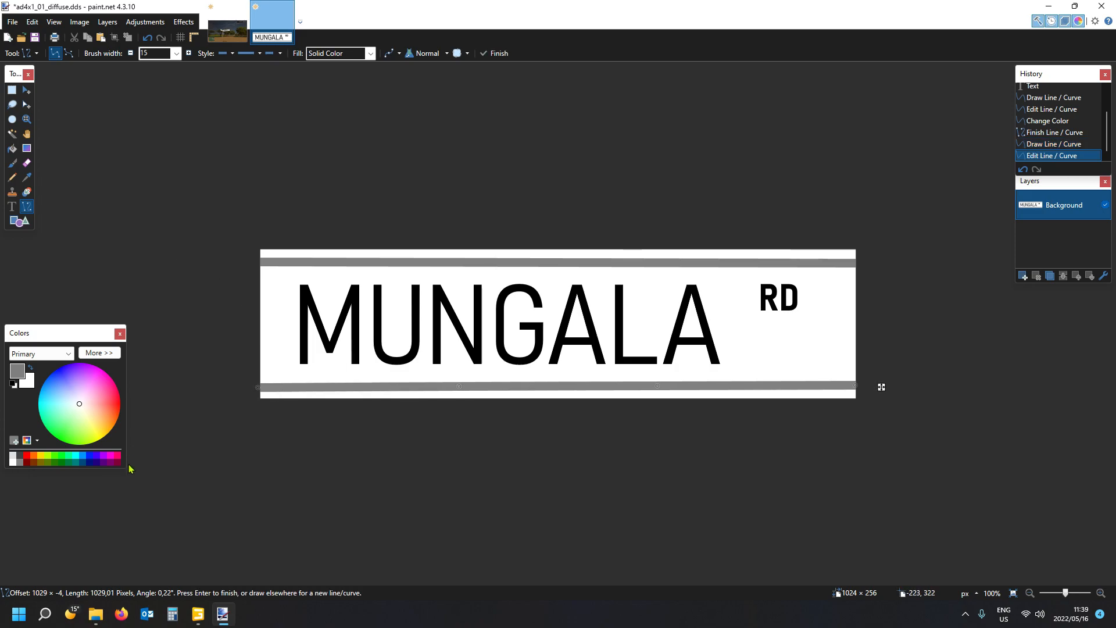
- Check the reference sign, place two grey ellipse dots near the sign's left edge, and save the texture as BC1 (Linear, DXT1) with mip maps
{"action": "left_click", "coordinate": [227, 32]}
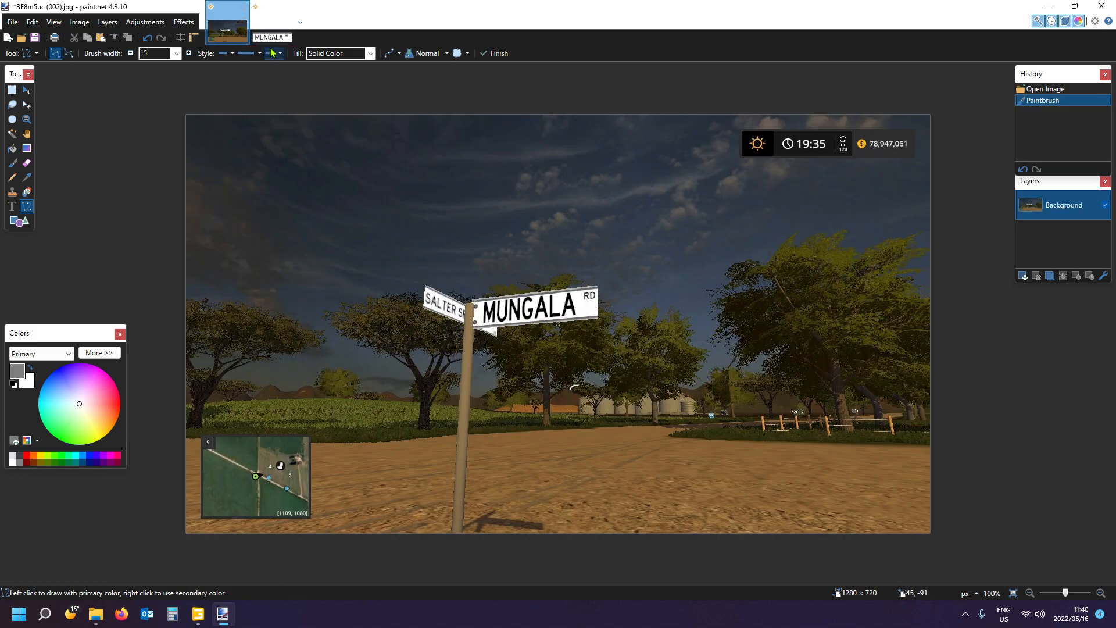
{"action": "left_click", "coordinate": [272, 27]}
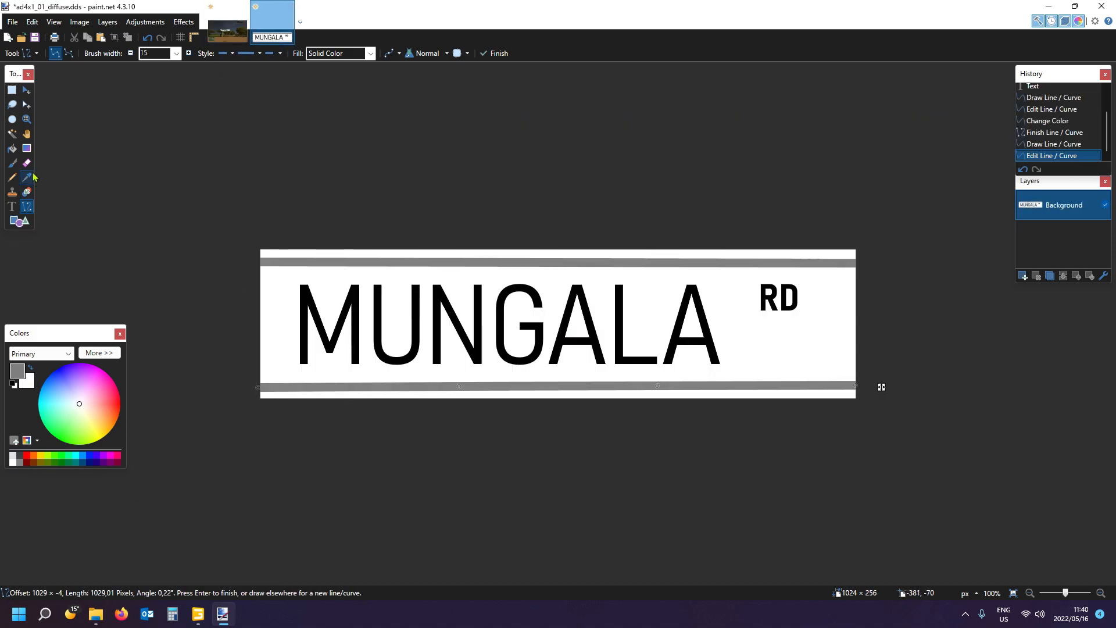
{"action": "left_click", "coordinate": [20, 221]}
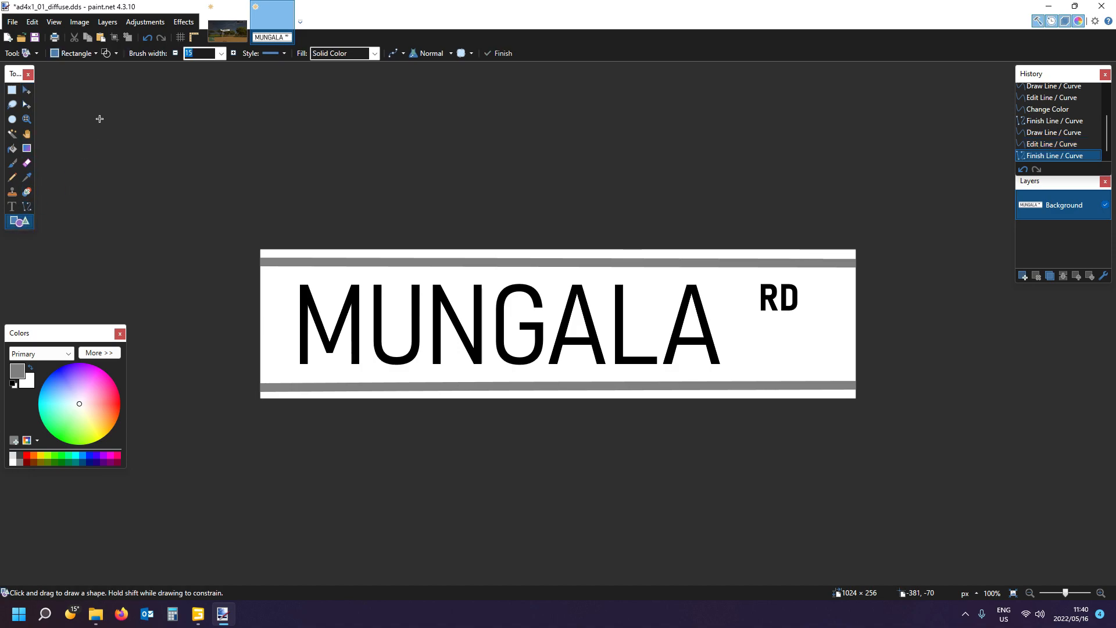
{"action": "left_click", "coordinate": [75, 53]}
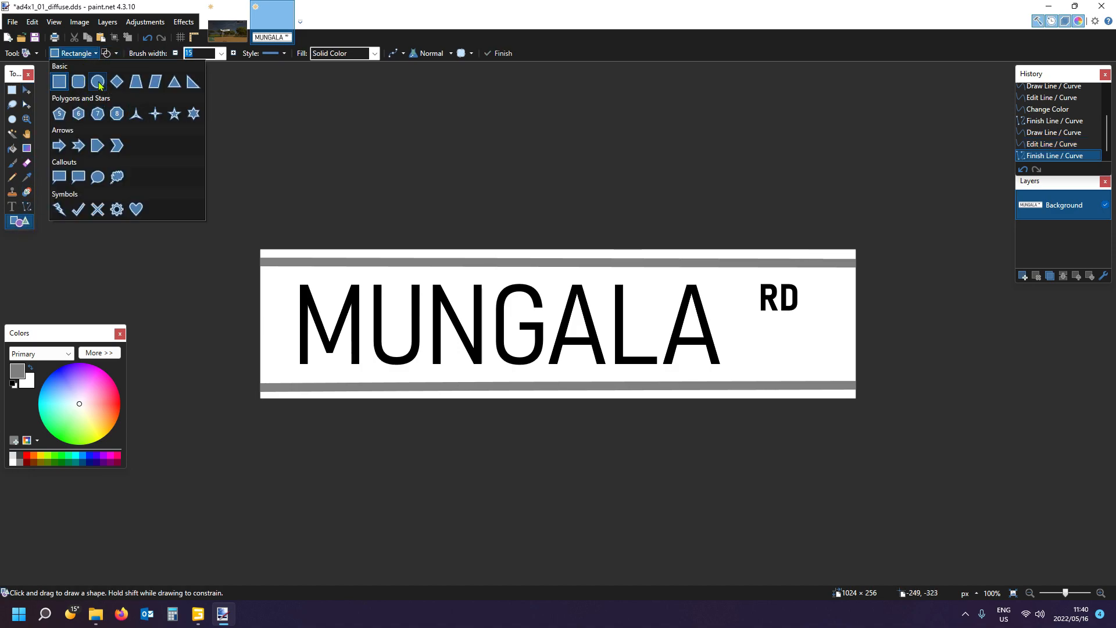
{"action": "left_click", "coordinate": [98, 82]}
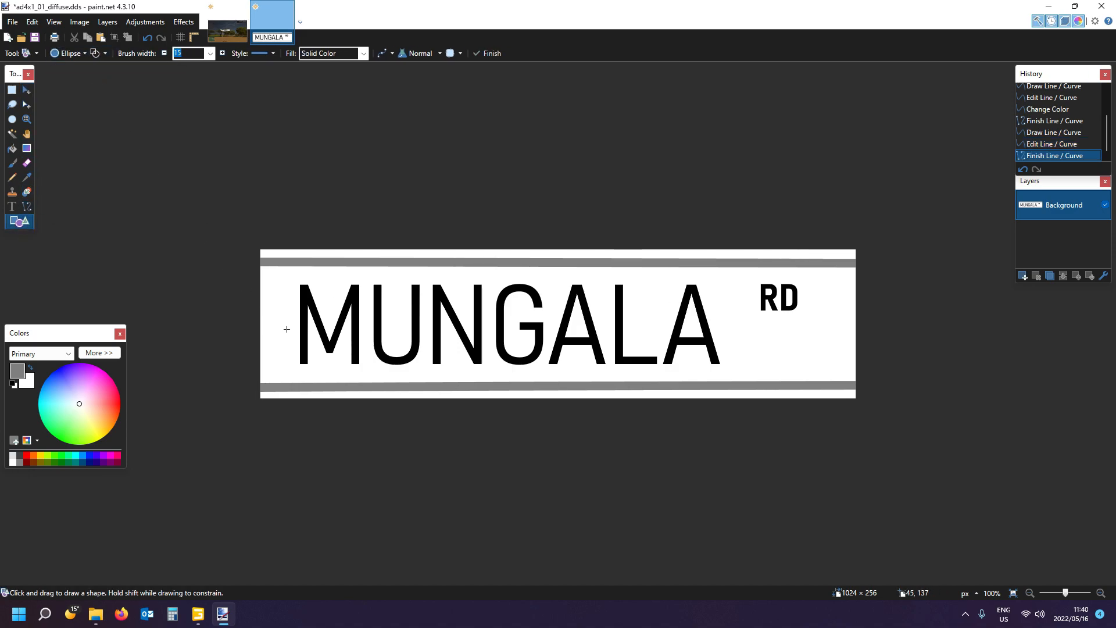
{"action": "left_click", "coordinate": [276, 286]}
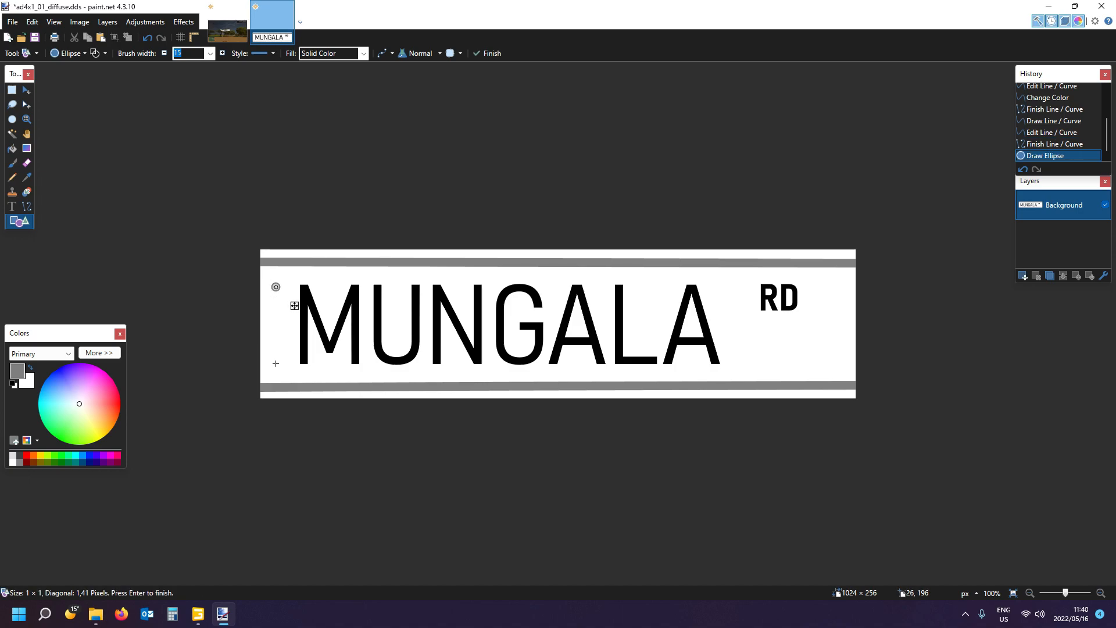
{"action": "key", "text": "Return"}
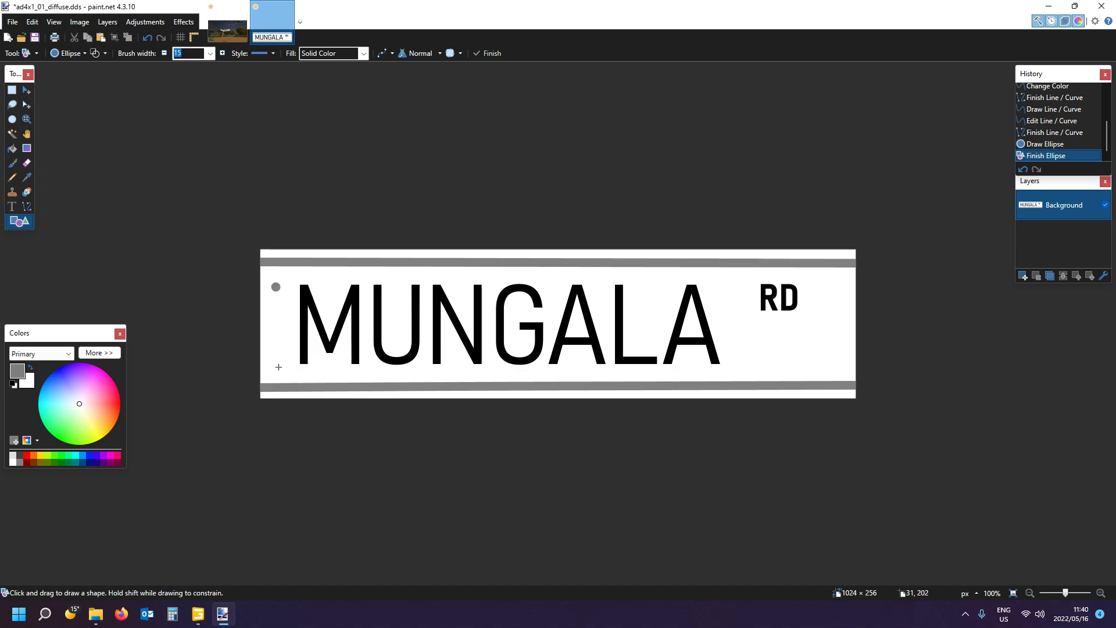
{"action": "left_click", "coordinate": [274, 367]}
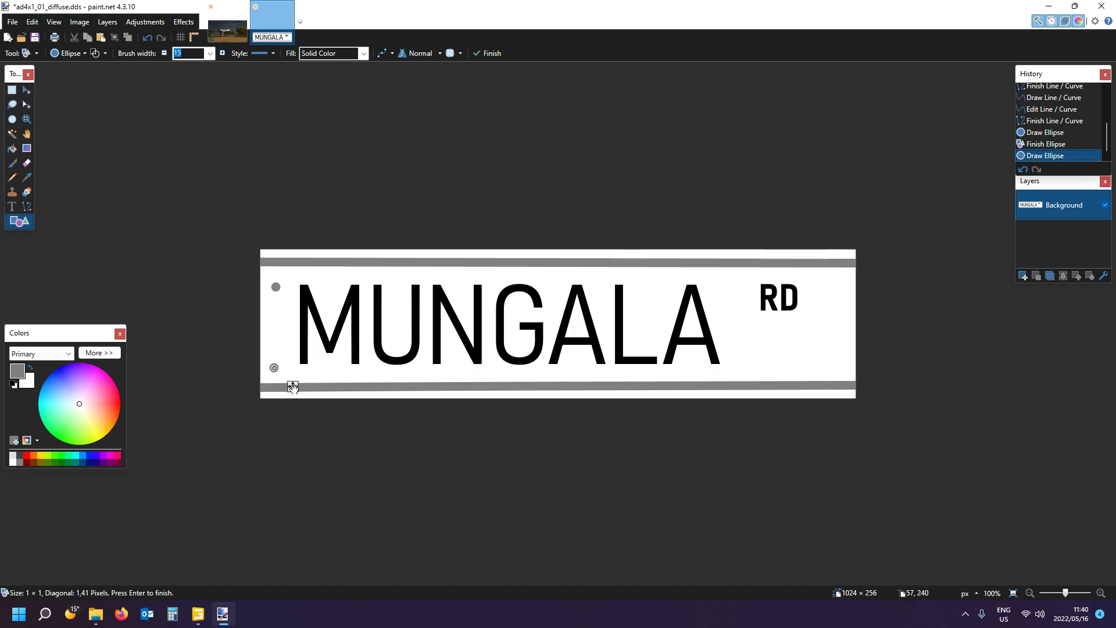
{"action": "left_click_drag", "start_coordinate": [293, 387], "coordinate": [295, 386]}
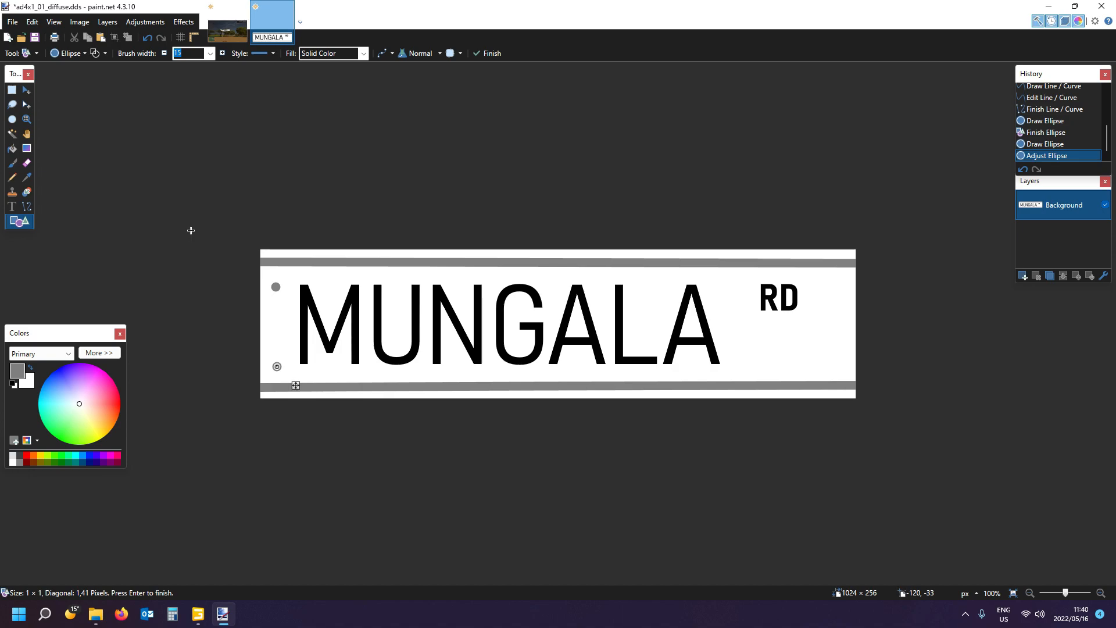
{"action": "left_click", "coordinate": [34, 37]}
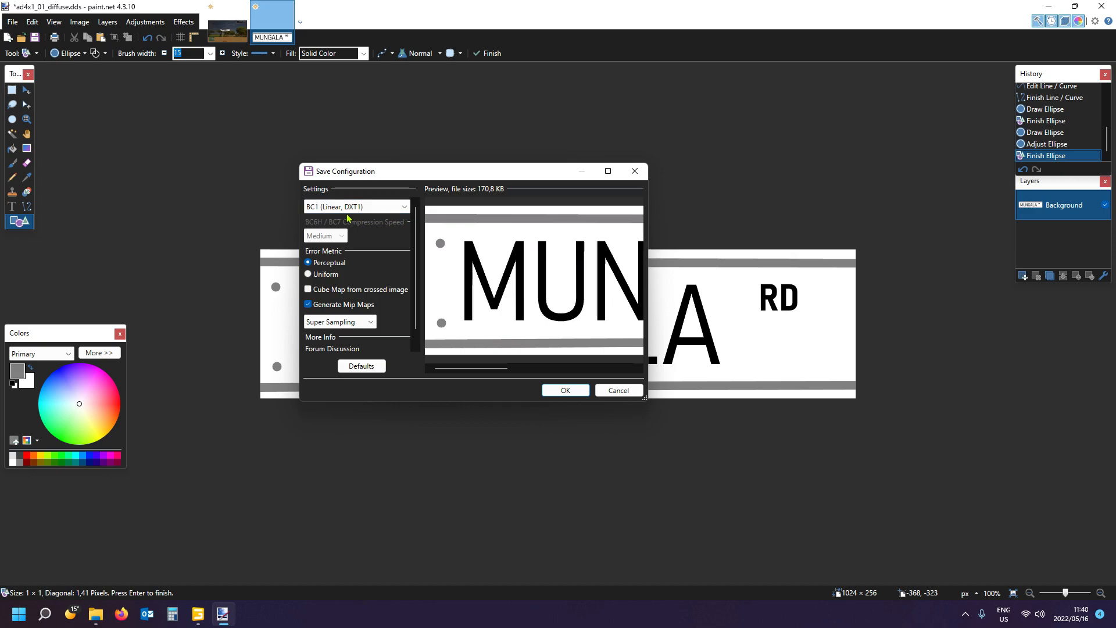
{"action": "left_click", "coordinate": [563, 393]}
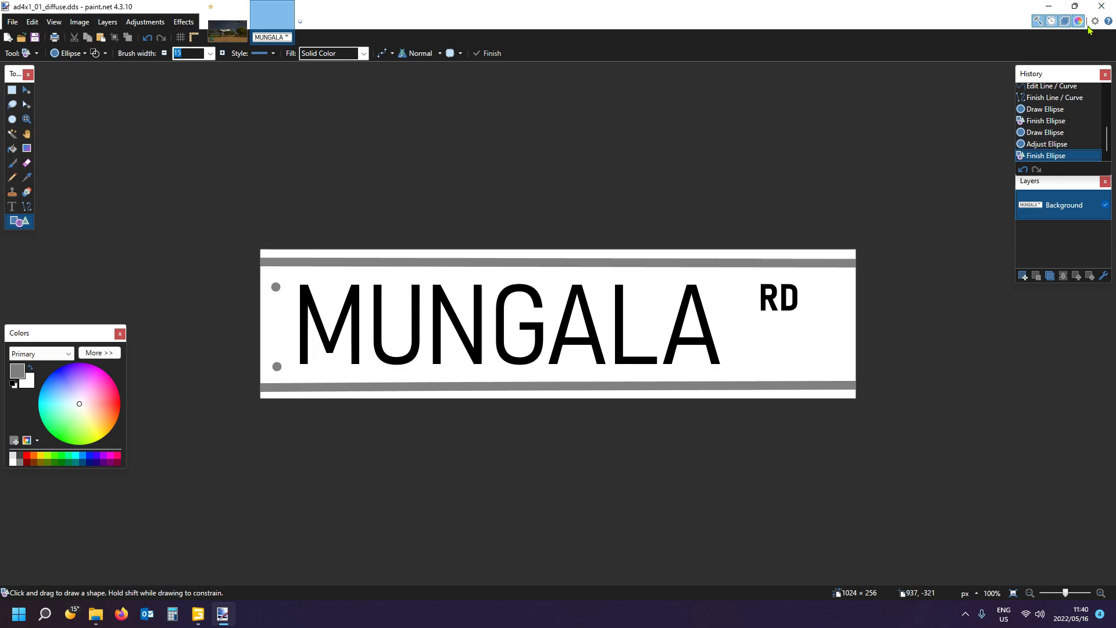
{"action": "left_click", "coordinate": [14, 23]}
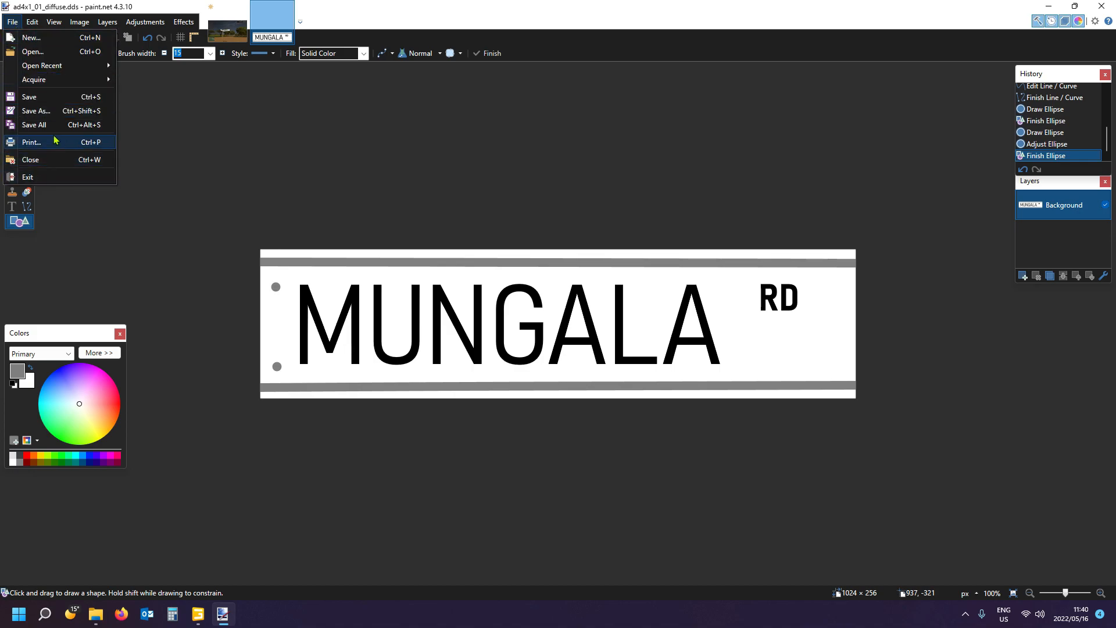
{"action": "left_click", "coordinate": [35, 111]}
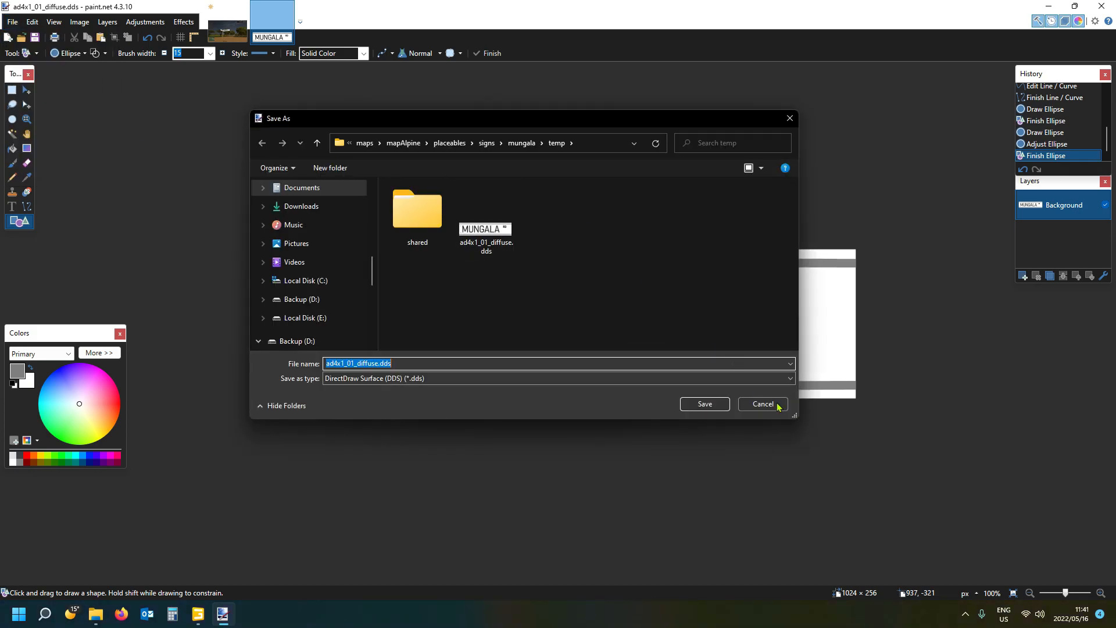
{"action": "left_click", "coordinate": [777, 405]}
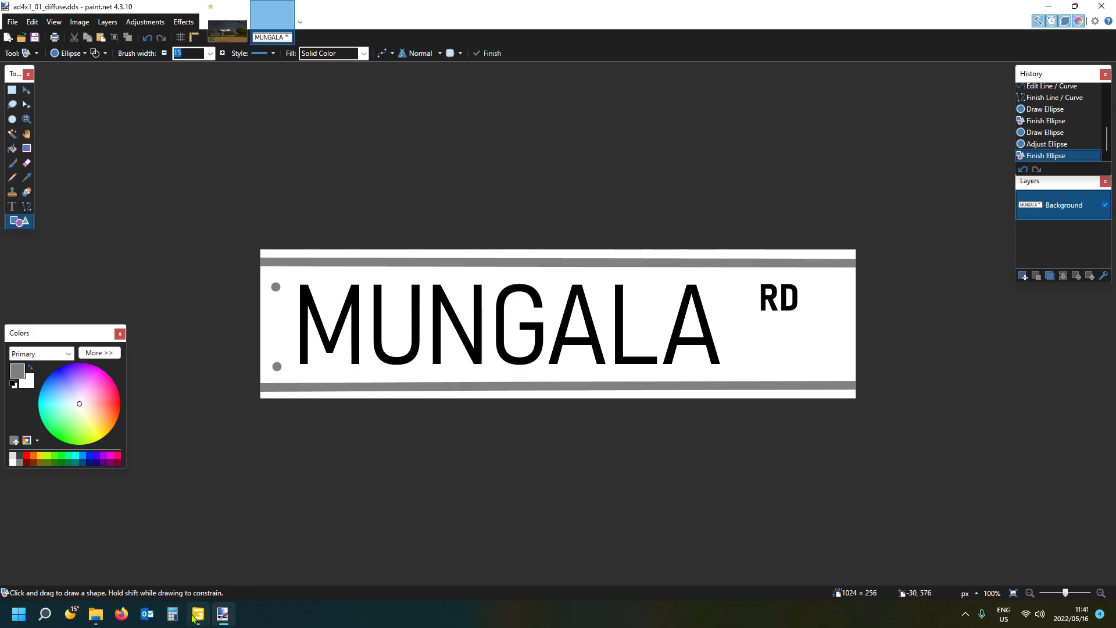
- Compare with the reference sign and try to erase the upper grey dot beside the M
{"action": "left_click", "coordinate": [227, 30]}
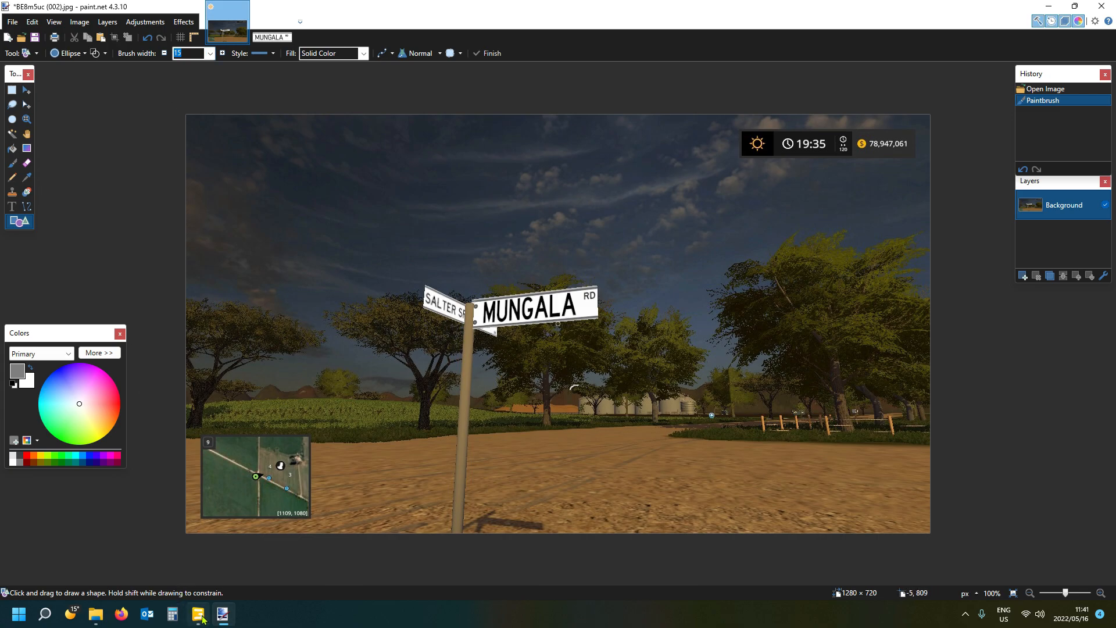
{"action": "mouse_move", "coordinate": [223, 618]}
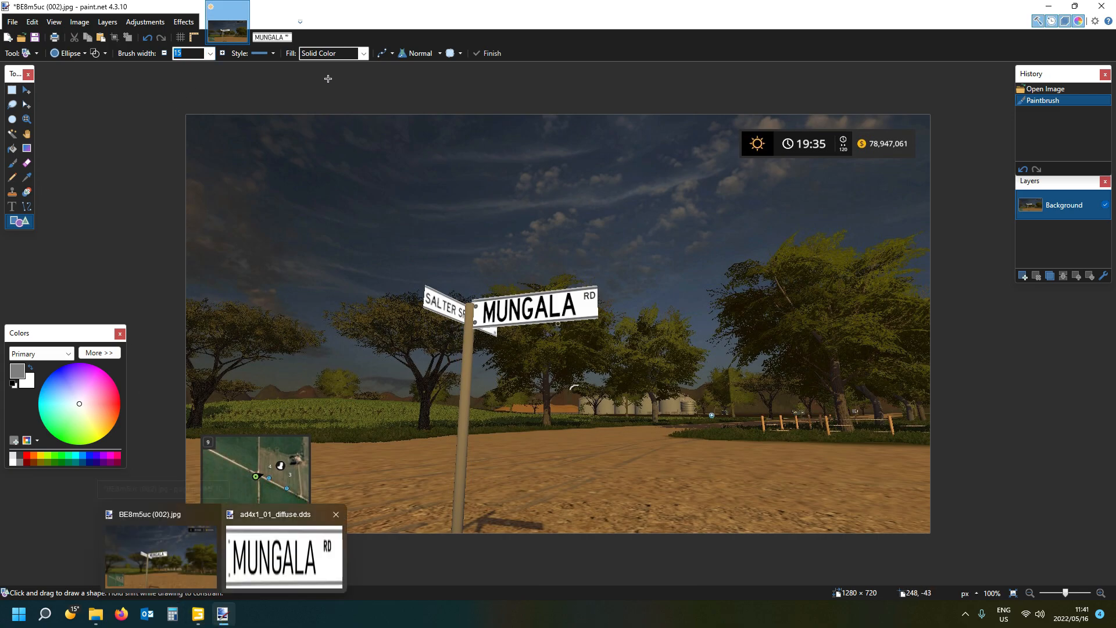
{"action": "left_click", "coordinate": [272, 21]}
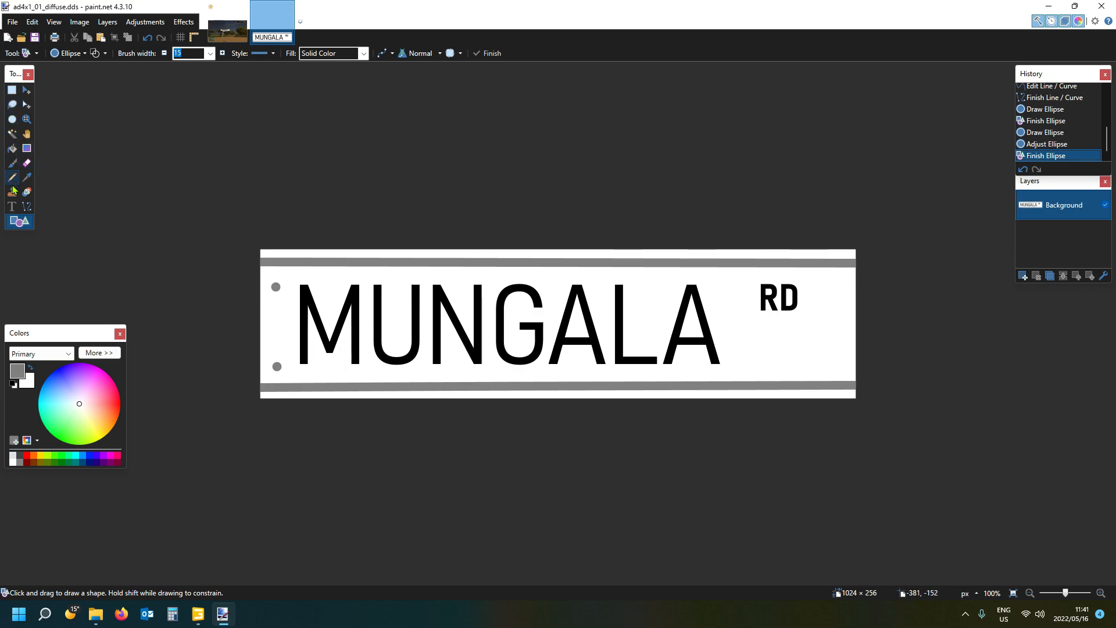
{"action": "left_click", "coordinate": [26, 163]}
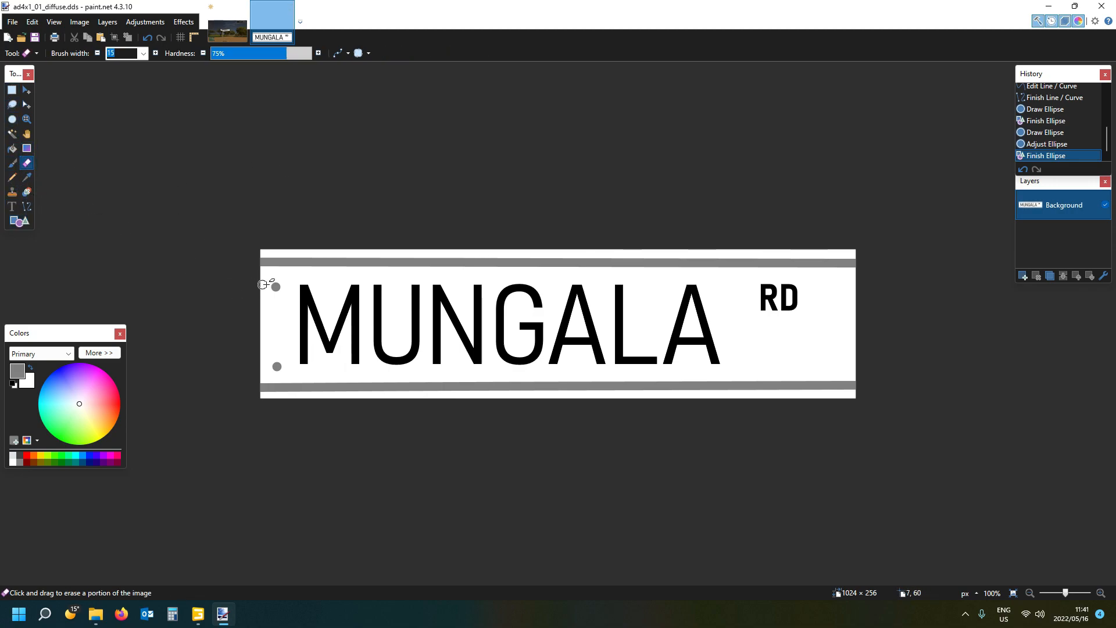
{"action": "left_click_drag", "start_coordinate": [279, 285], "coordinate": [271, 289]}
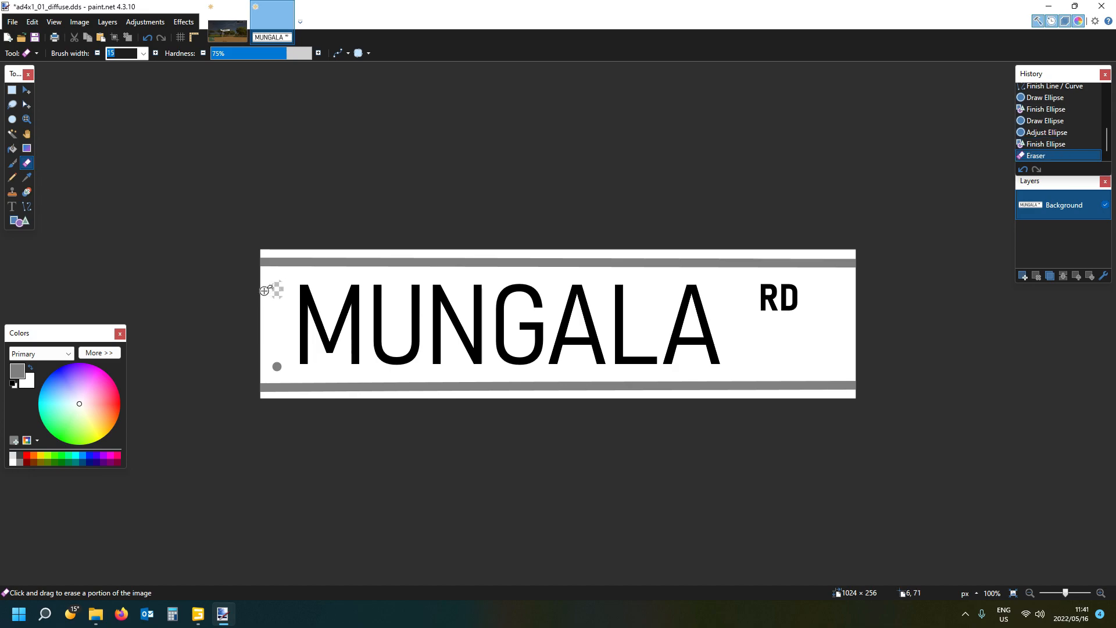
{"action": "key", "text": "ctrl+z"}
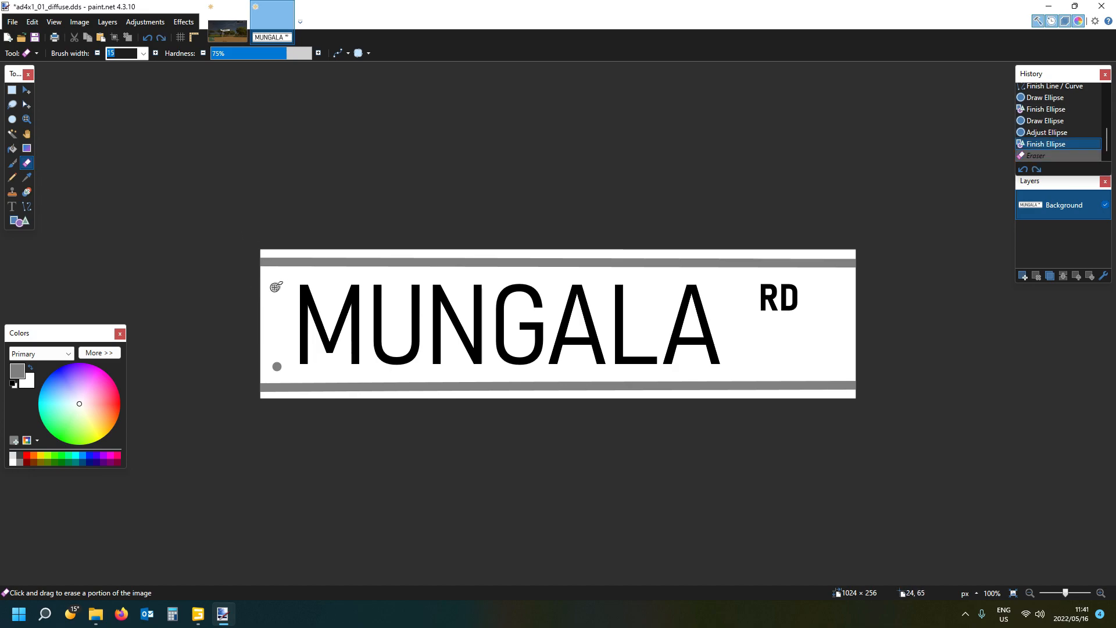
- Undo the two grey dots at the sign's left edge and place two similar ones near the right edge, beyond RD
{"action": "key", "text": "ctrl+z"}
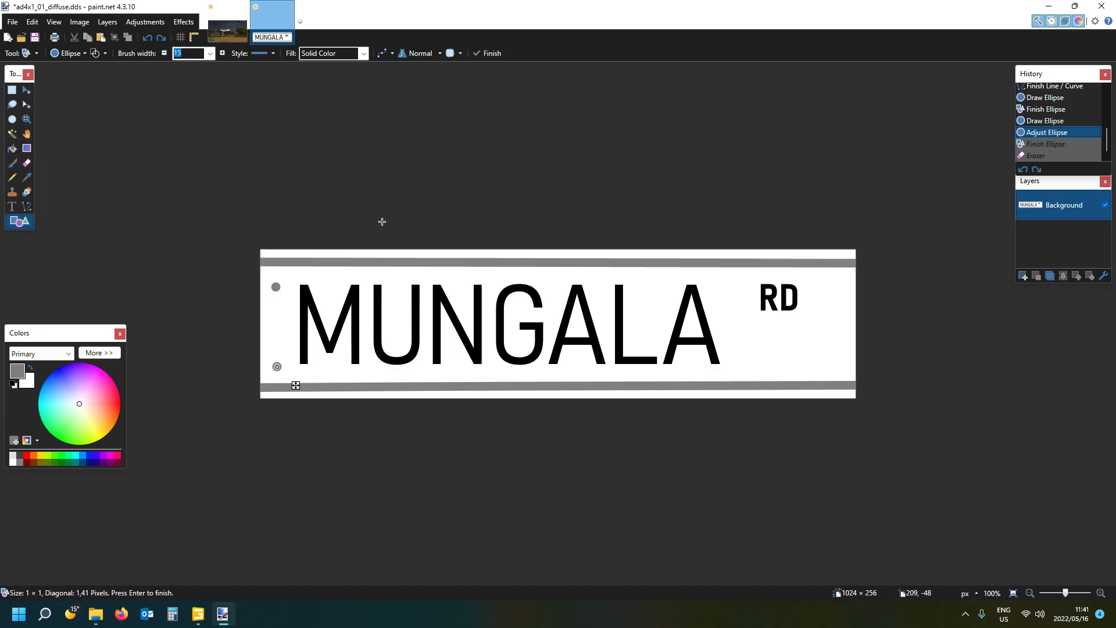
{"action": "key", "text": "ctrl+z"}
{"action": "key", "text": "ctrl+z"}
{"action": "key", "text": "ctrl+z"}
{"action": "key", "text": "ctrl+z"}
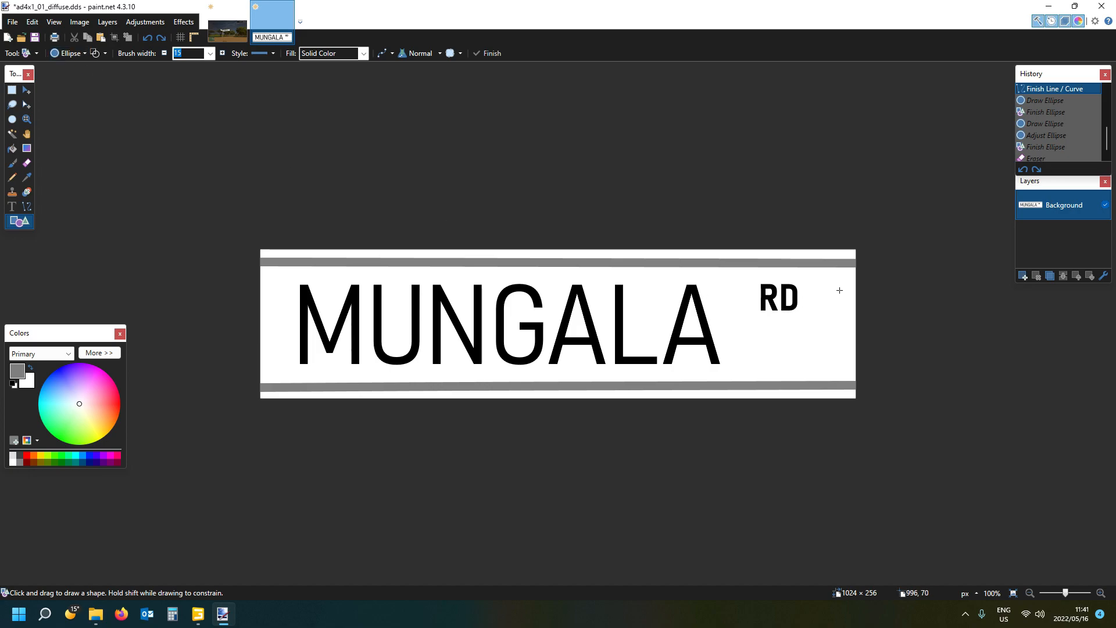
{"action": "left_click", "coordinate": [839, 290]}
{"action": "key", "text": "Return"}
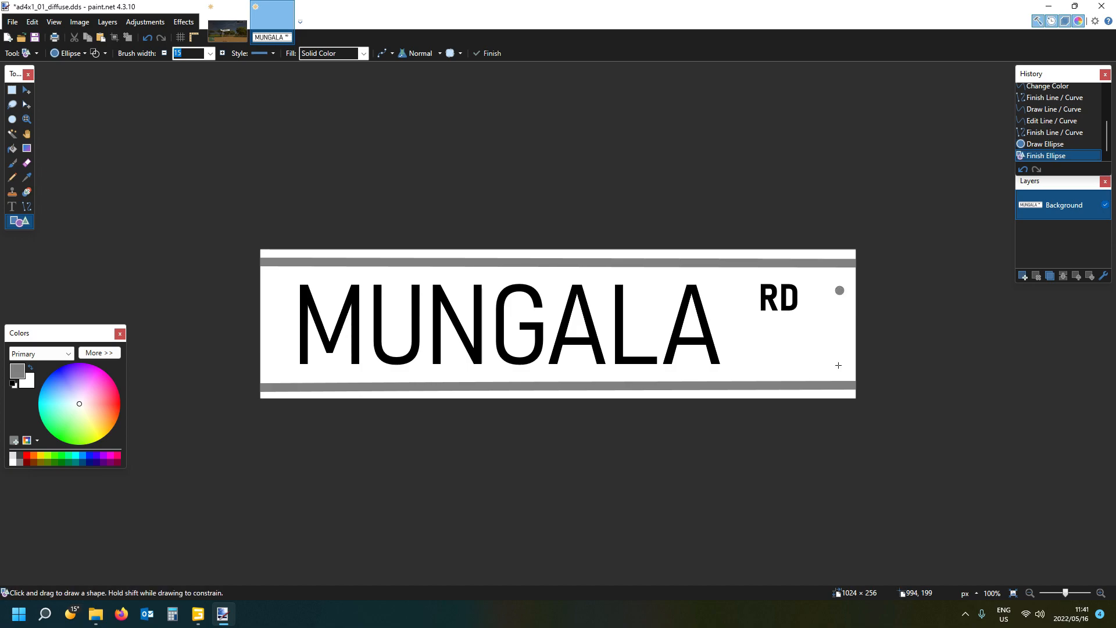
{"action": "left_click", "coordinate": [838, 365]}
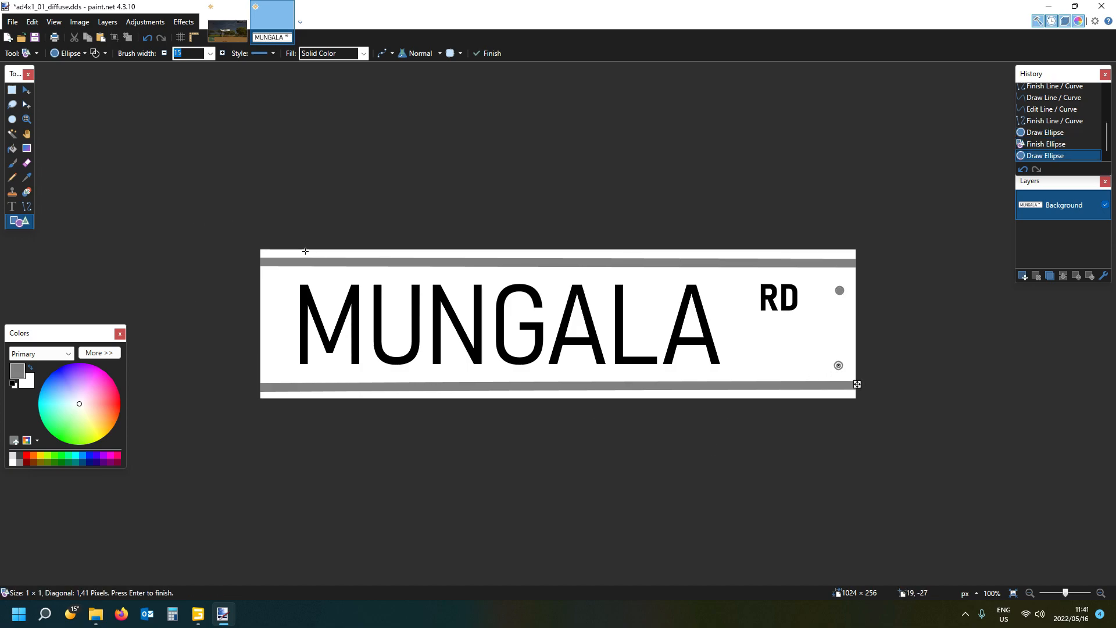
- Save a copy of the texture as ad4x1_01_diffuseback.dds in the temp folder, using BC1 (Linear, DXT1) with mip maps
{"action": "left_click", "coordinate": [12, 22]}
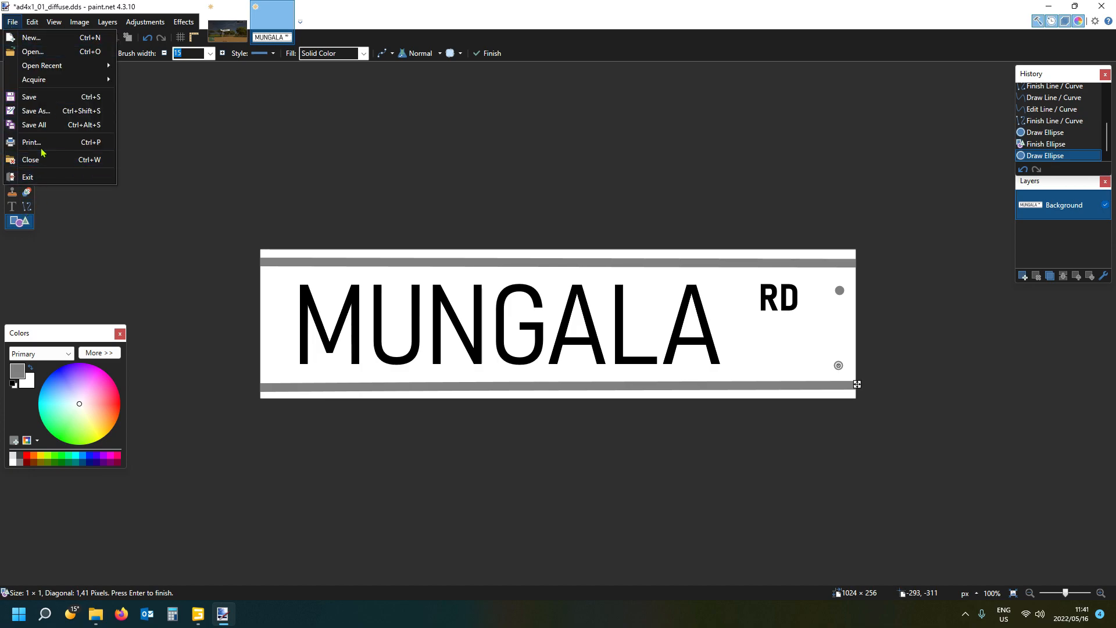
{"action": "left_click", "coordinate": [34, 110]}
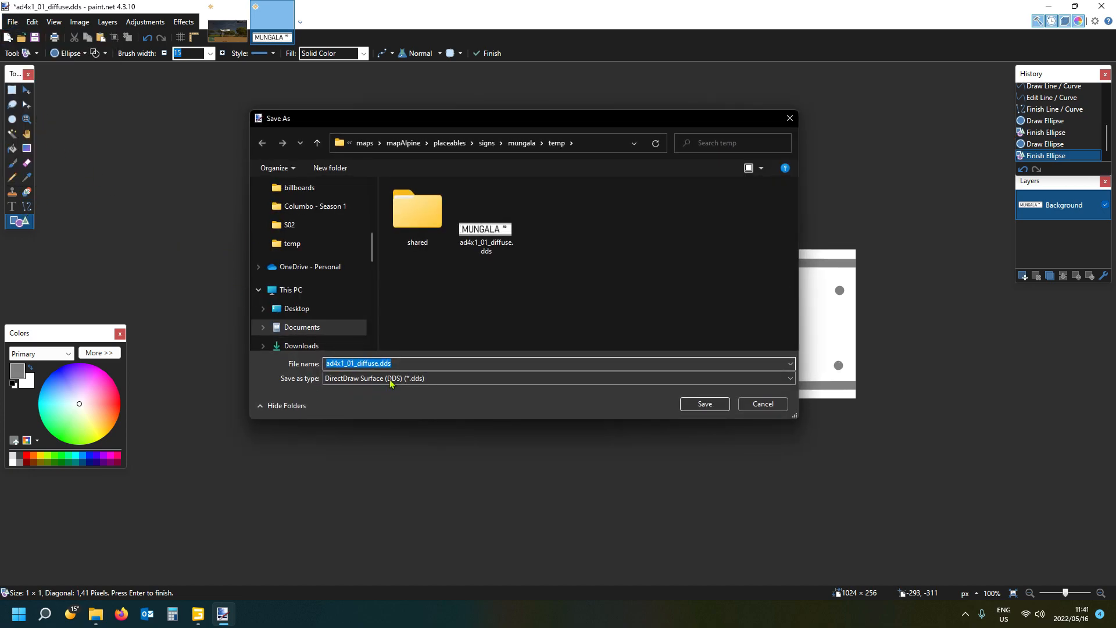
{"action": "left_click", "coordinate": [379, 363]}
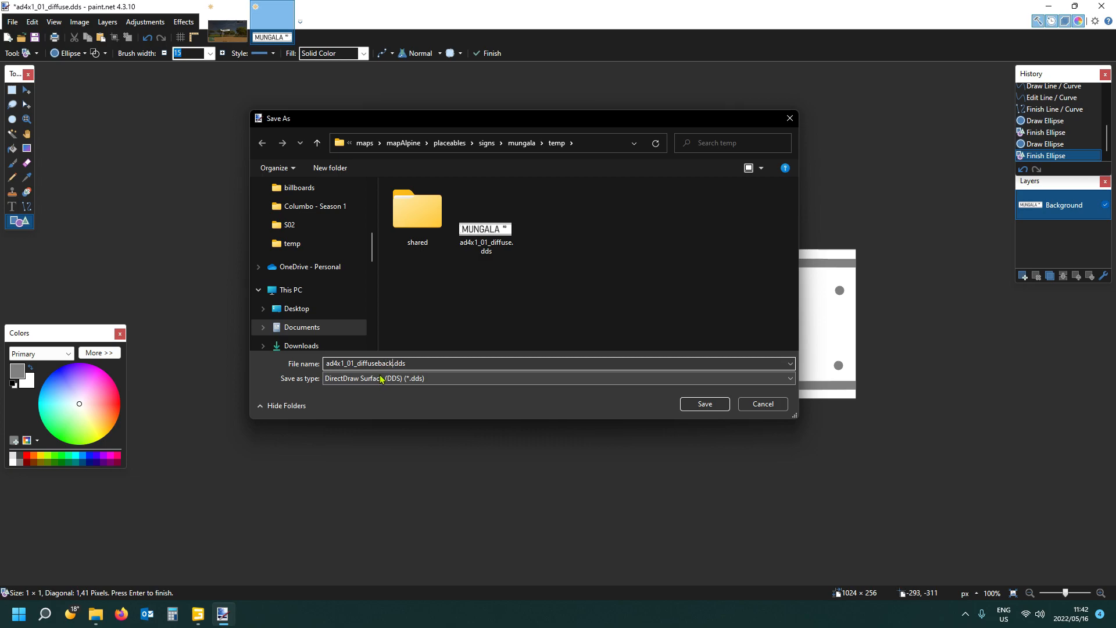
{"action": "left_click", "coordinate": [699, 407]}
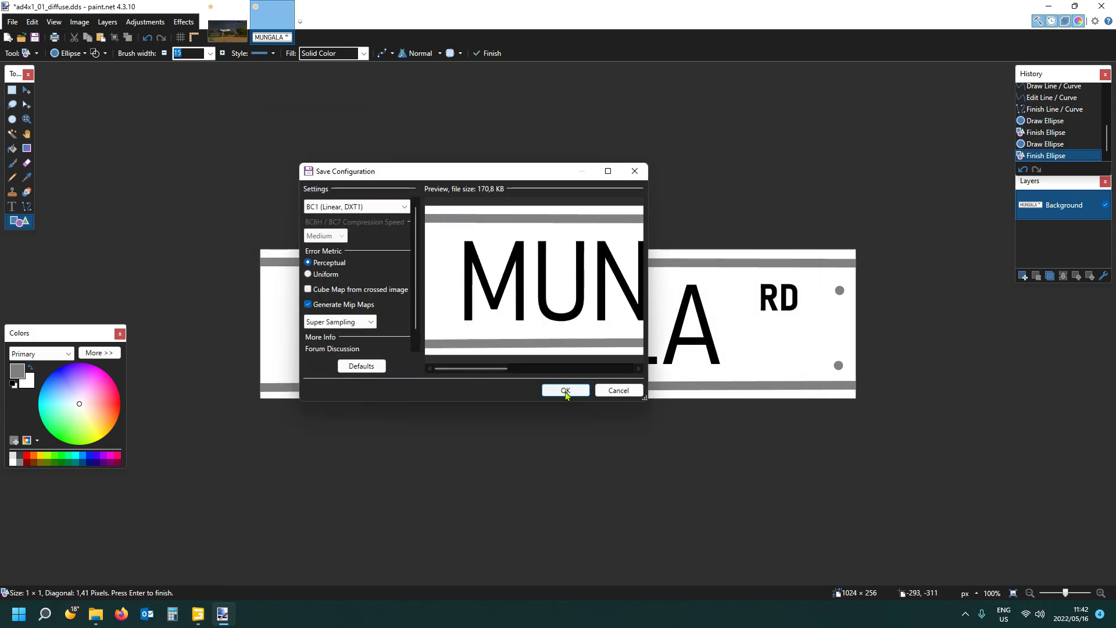
{"action": "left_click", "coordinate": [566, 390]}
- Close the saved ad4x1_01_diffuseback.dds image, keep the reference screenshot open, and minimize the image editor
{"action": "left_click", "coordinate": [1102, 7]}
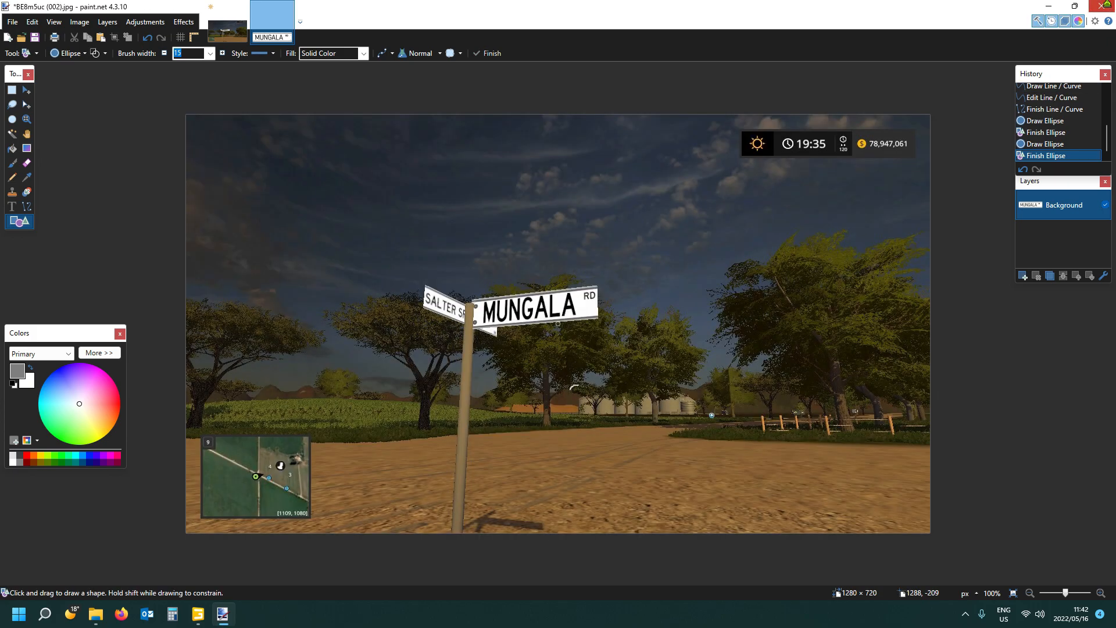
{"action": "left_click", "coordinate": [1102, 6]}
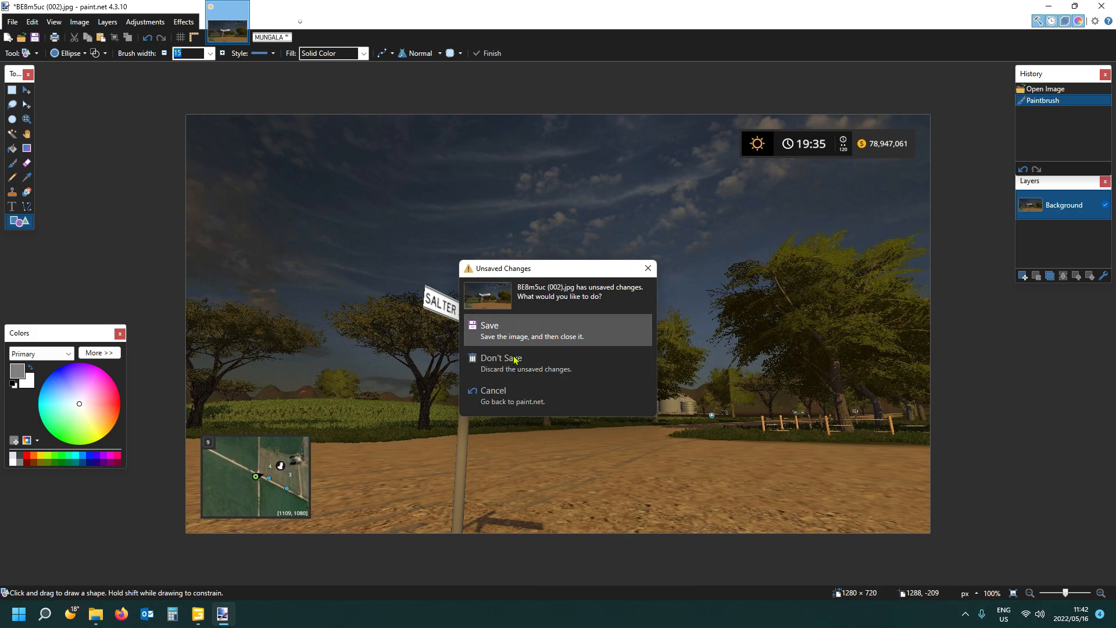
{"action": "left_click", "coordinate": [512, 395]}
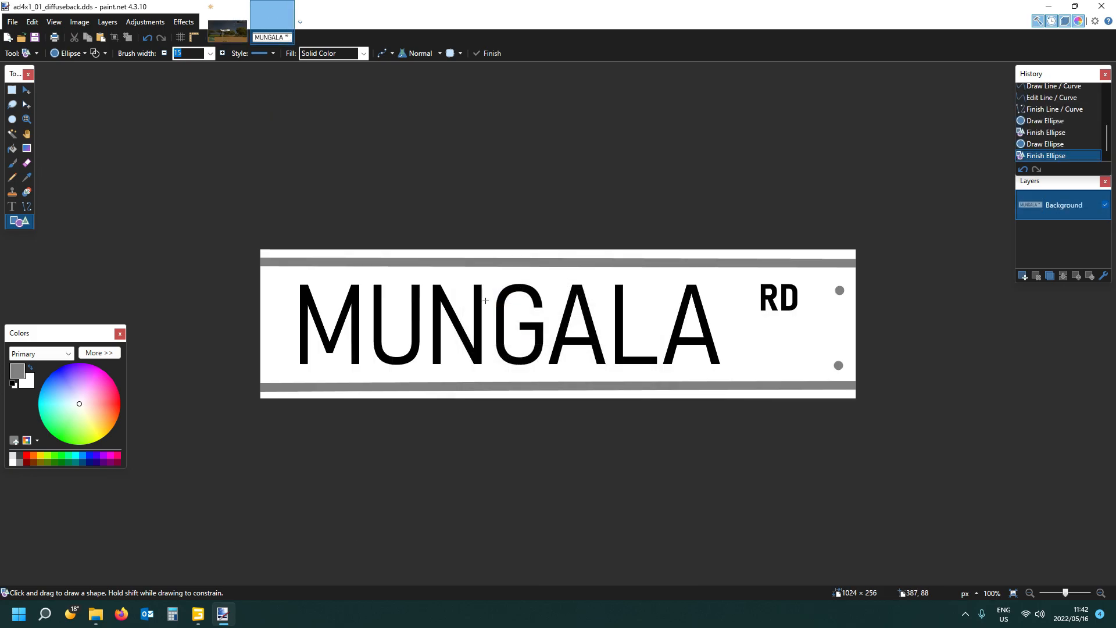
{"action": "left_click", "coordinate": [288, 9]}
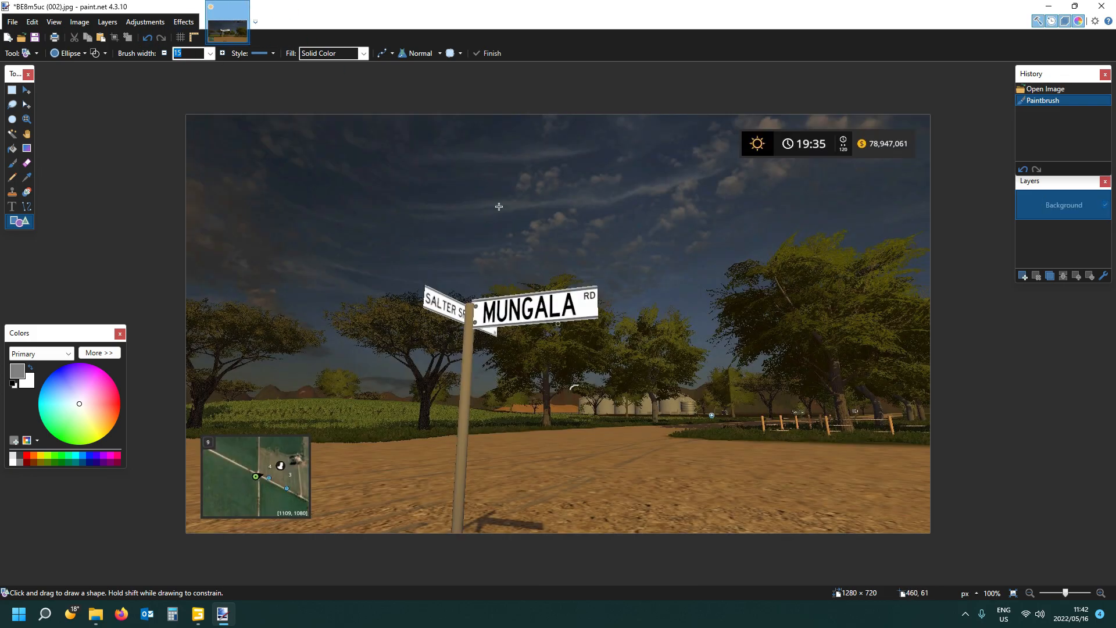
{"action": "left_click", "coordinate": [1051, 7]}
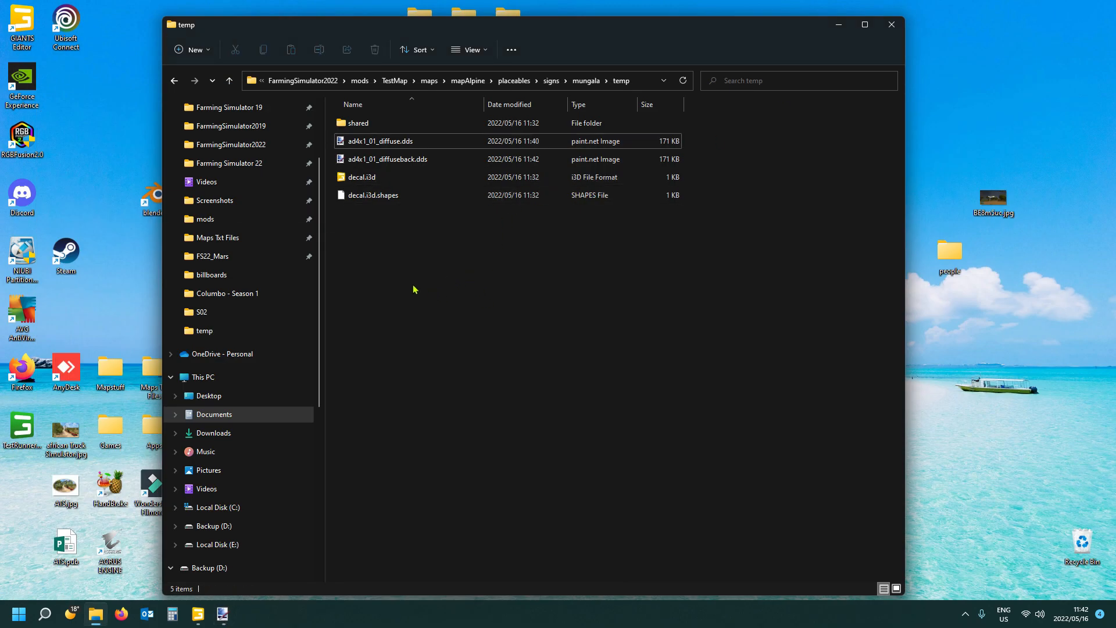
- Go up to the mungala folder and open mungala.i3d in GIANTS Editor 9.0.2
{"action": "left_click", "coordinate": [587, 82]}
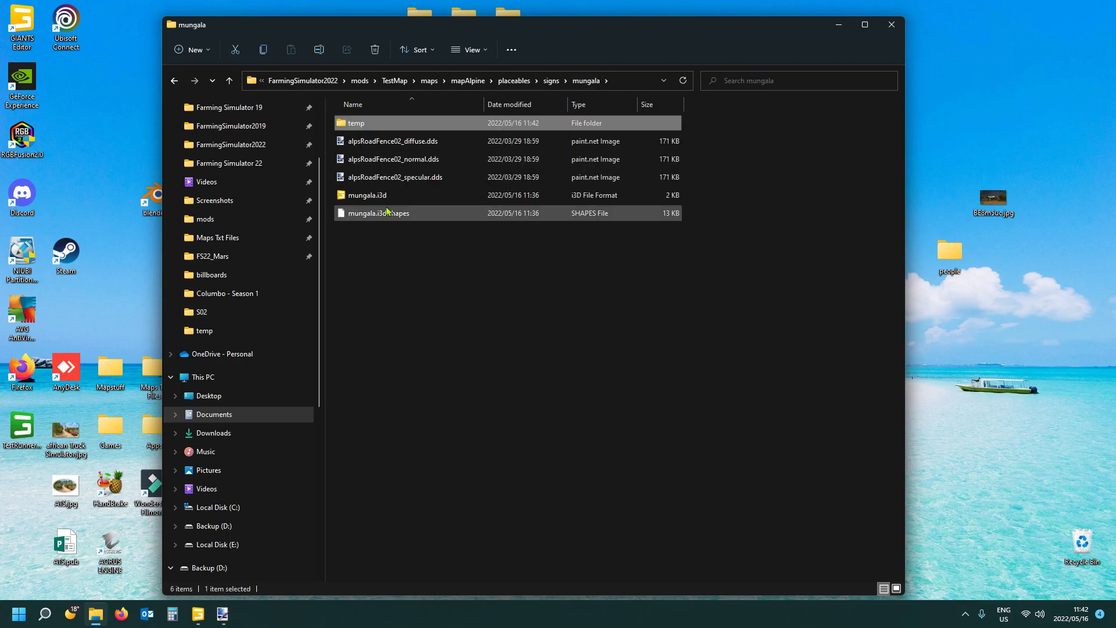
{"action": "double_click", "coordinate": [359, 197]}
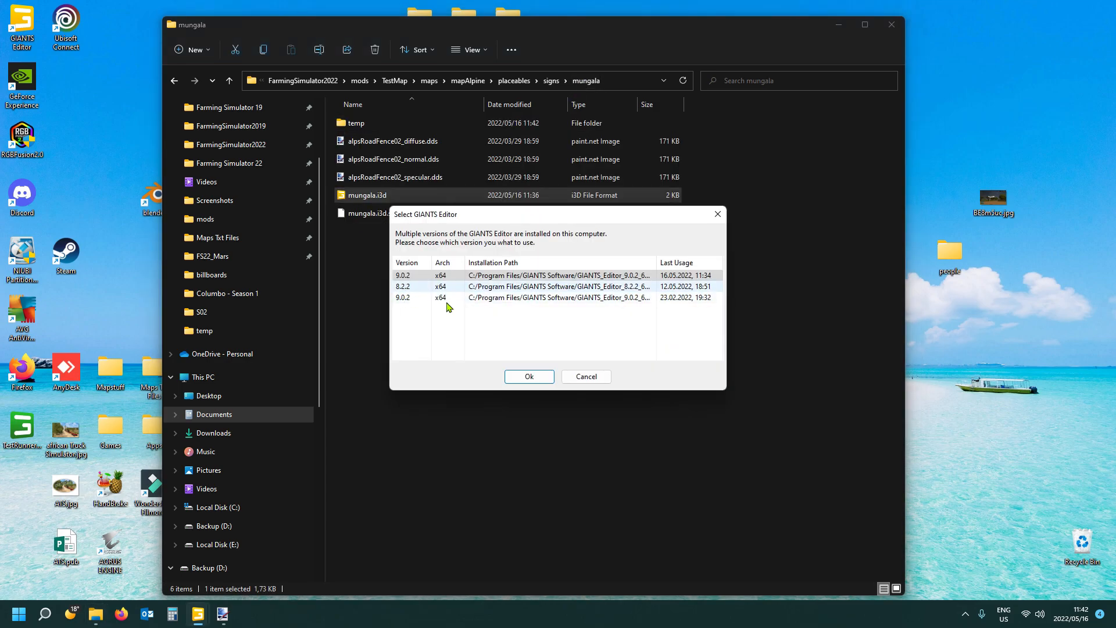
{"action": "left_click", "coordinate": [531, 379]}
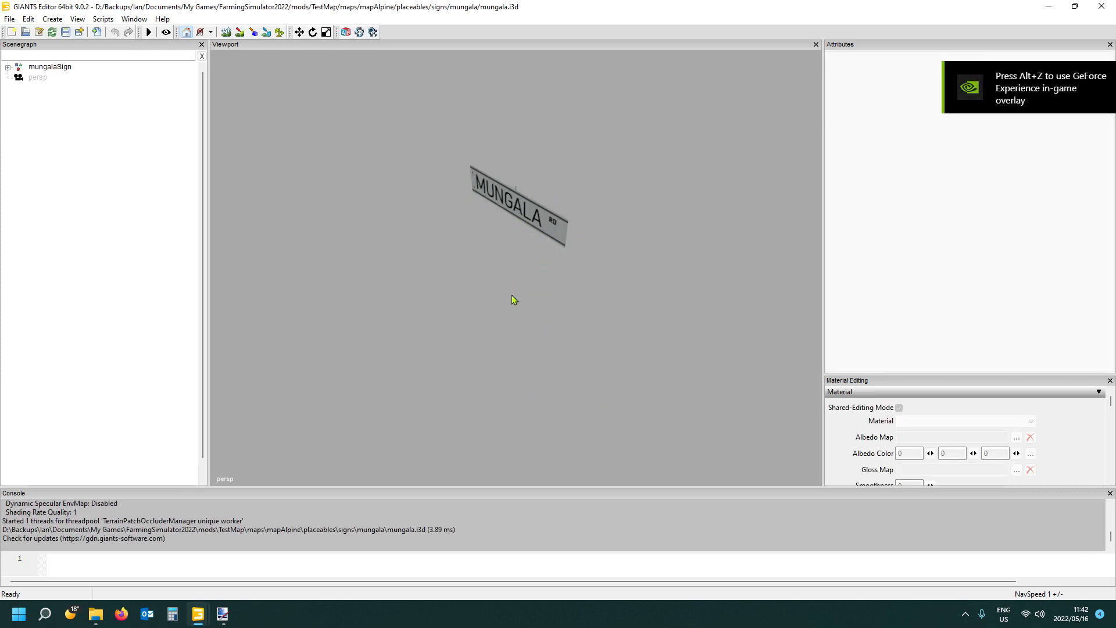
- Shrink the _4x1PanelDecal inside mungalaSign to a scale of about 0.065 in X and 0.083 in Y
{"action": "left_click_drag", "start_coordinate": [526, 300], "coordinate": [515, 278], "text": "alt"}
{"action": "scroll", "coordinate": [515, 278], "scroll_direction": "up", "scroll_amount": 5}
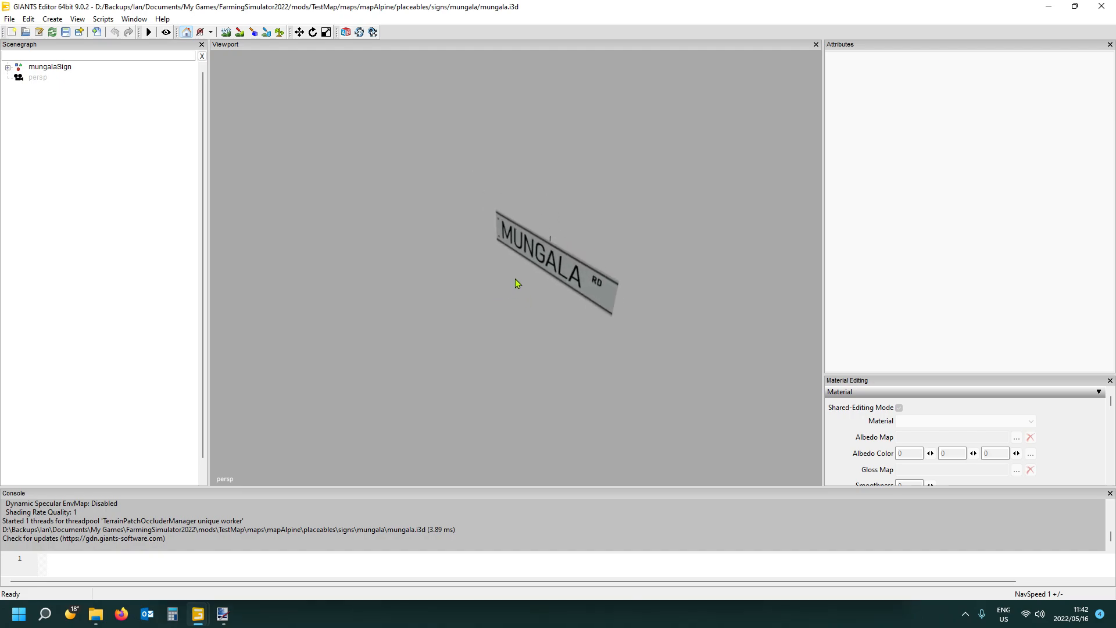
{"action": "scroll", "coordinate": [520, 283], "scroll_direction": "up", "scroll_amount": 10}
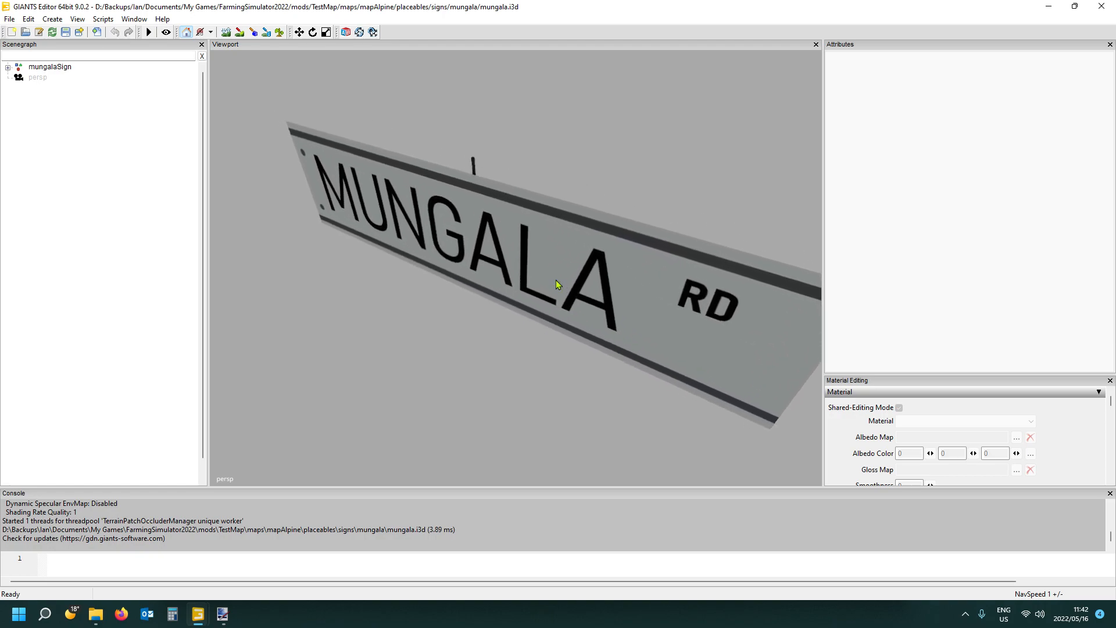
{"action": "scroll", "coordinate": [567, 283], "scroll_direction": "down", "scroll_amount": 6}
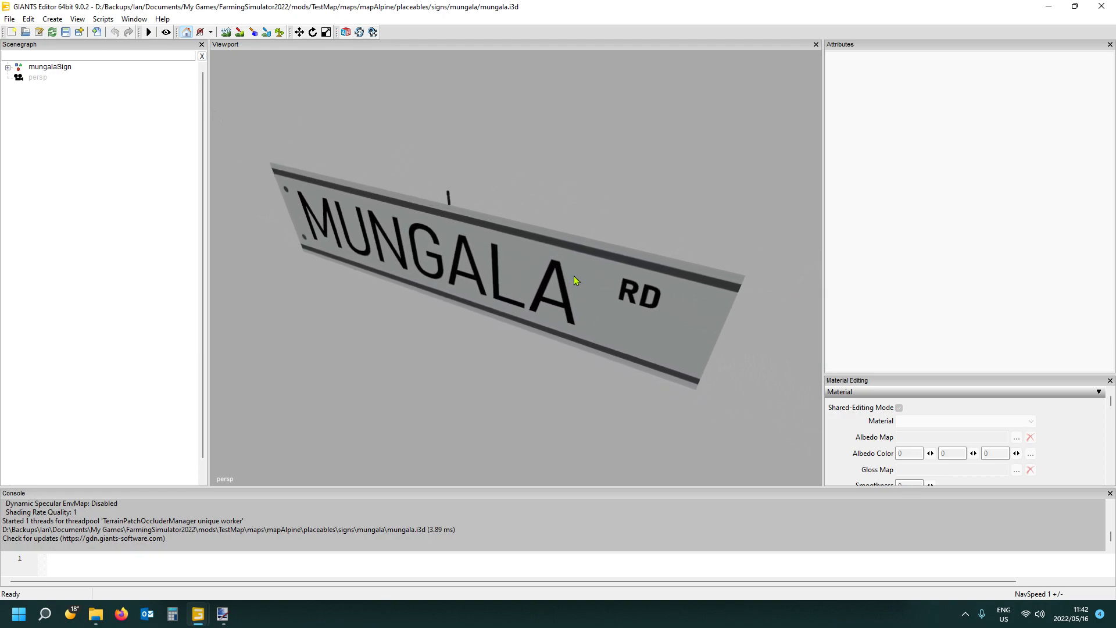
{"action": "scroll", "coordinate": [577, 280], "scroll_direction": "up", "scroll_amount": 1}
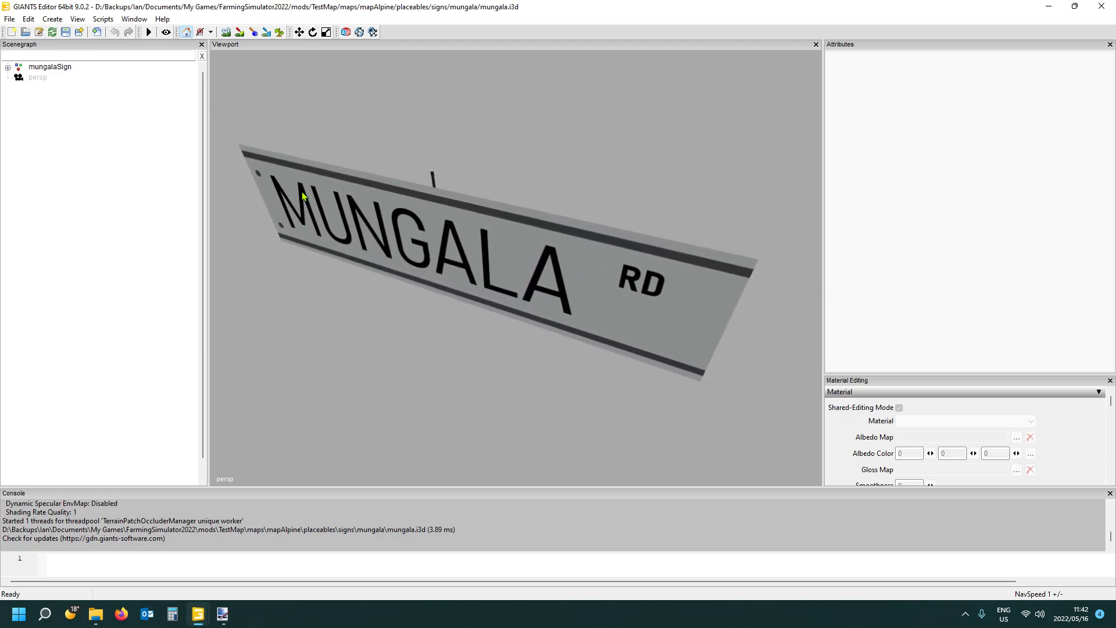
{"action": "left_click", "coordinate": [7, 67]}
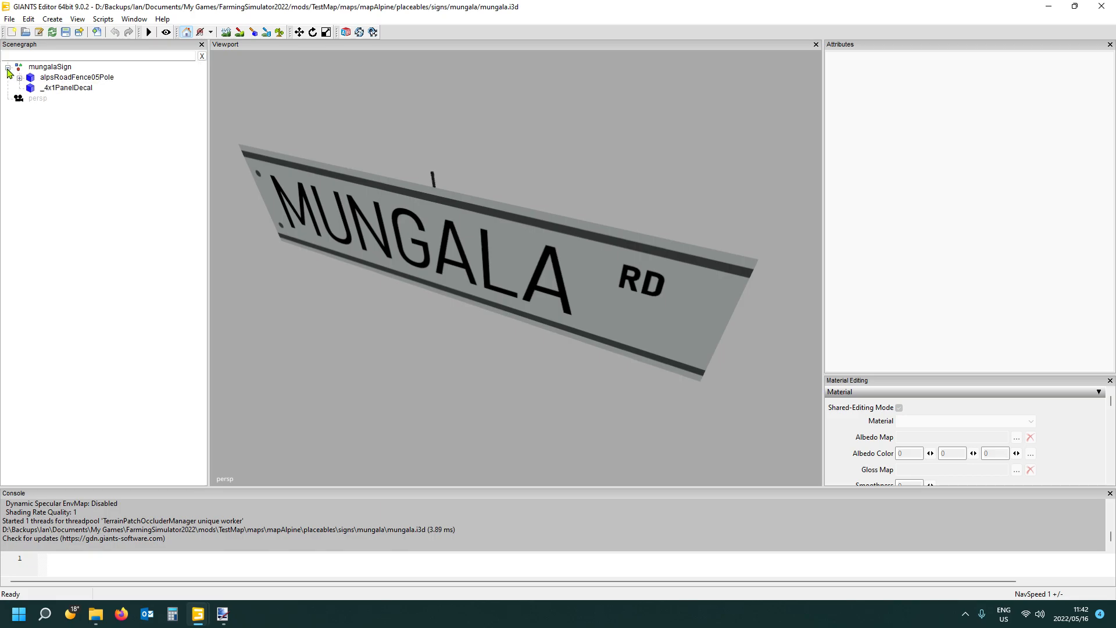
{"action": "left_click", "coordinate": [77, 88]}
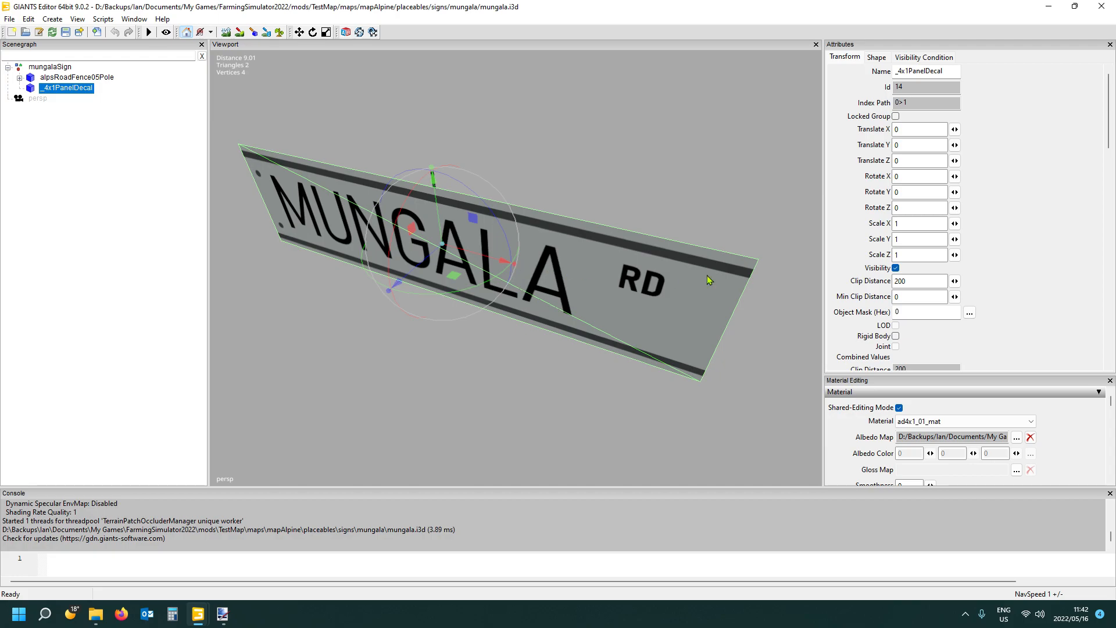
{"action": "left_click_drag", "start_coordinate": [514, 268], "coordinate": [466, 264]}
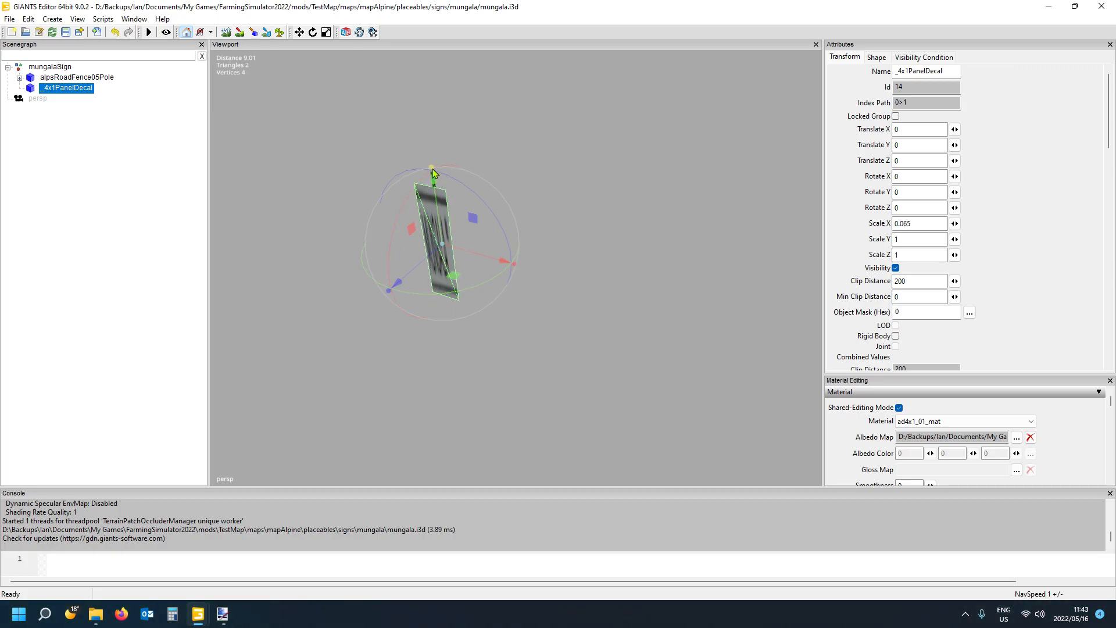
{"action": "left_click_drag", "start_coordinate": [433, 172], "coordinate": [439, 220]}
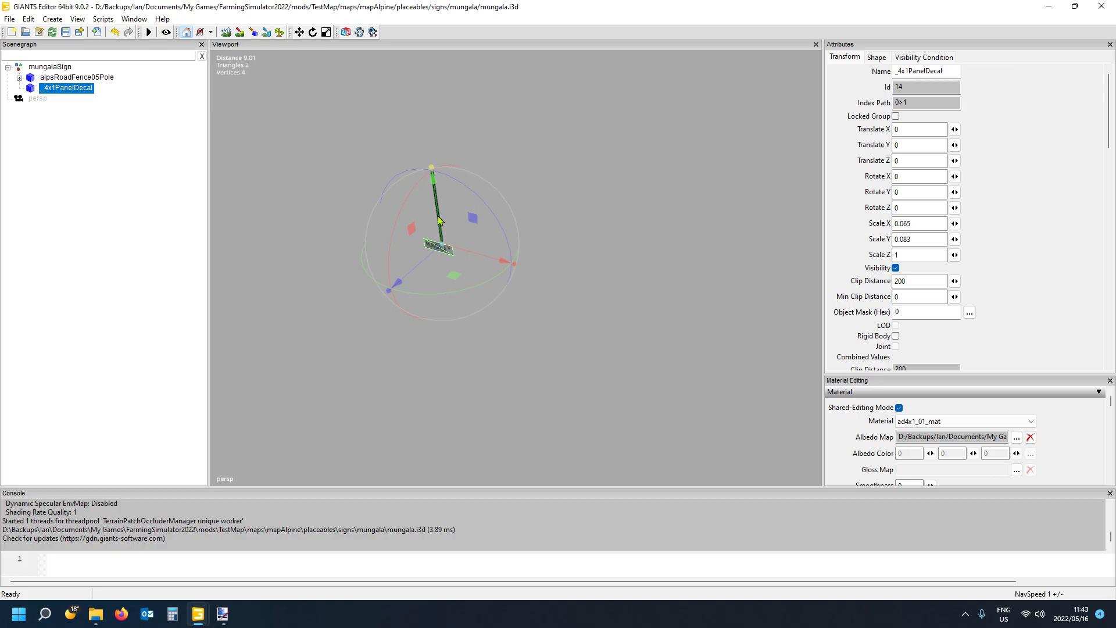
- Raise the decal to the upper end of the pole, at a Translate Y of about 1.607
{"action": "key", "text": "f"}
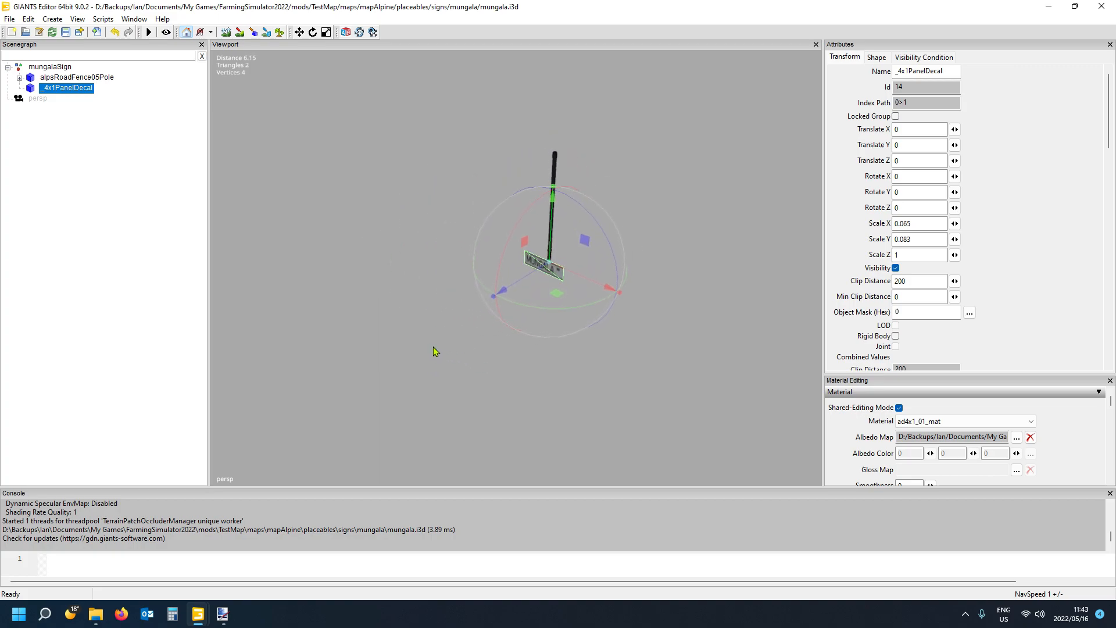
{"action": "scroll", "coordinate": [434, 346], "scroll_direction": "up", "scroll_amount": 5}
{"action": "left_click_drag", "start_coordinate": [434, 346], "coordinate": [524, 53], "text": "alt"}
{"action": "scroll", "coordinate": [500, 301], "scroll_direction": "down", "scroll_amount": 3}
{"action": "mouse_move", "coordinate": [535, 279]}
{"action": "left_mouse_down", "text": "alt"}
{"action": "mouse_move", "coordinate": [547, 188]}
{"action": "mouse_move", "coordinate": [530, 262]}
{"action": "left_mouse_up", "text": "alt"}
{"action": "scroll", "coordinate": [547, 186], "scroll_direction": "up", "scroll_amount": 5}
{"action": "scroll", "coordinate": [529, 264], "scroll_direction": "down", "scroll_amount": 2}
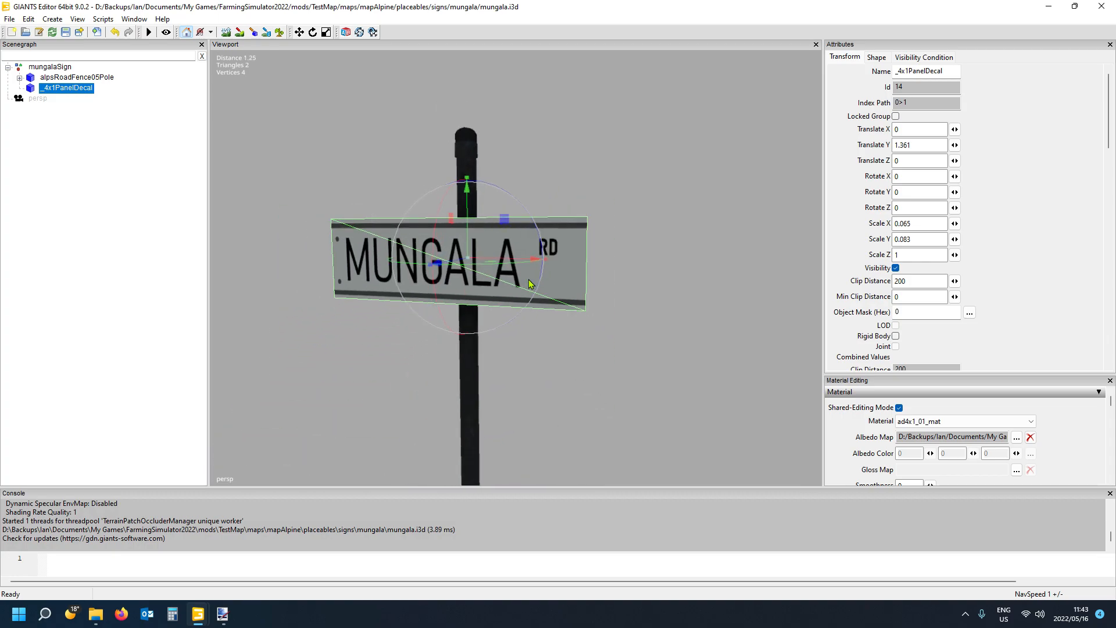
{"action": "left_click_drag", "start_coordinate": [469, 222], "coordinate": [485, 131]}
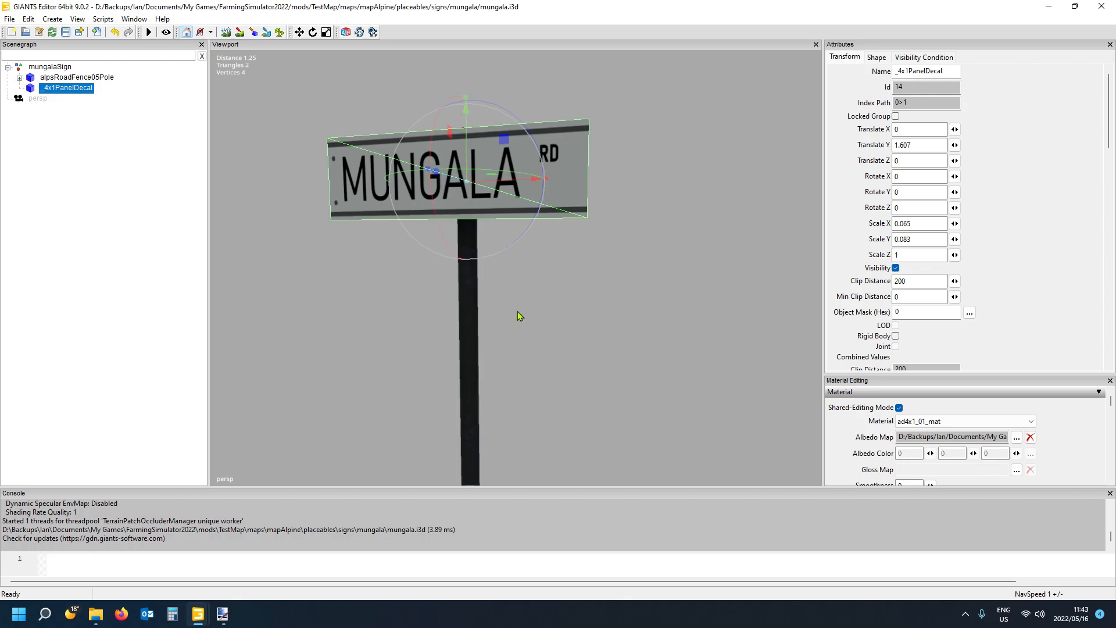
- Shift the decal along Z to about -0.155 and check its position against the pole from the side
{"action": "left_click_drag", "start_coordinate": [518, 311], "coordinate": [501, 366], "text": "alt"}
{"action": "scroll", "coordinate": [501, 251], "scroll_direction": "up", "scroll_amount": 2}
{"action": "scroll", "coordinate": [501, 249], "scroll_direction": "up", "scroll_amount": 3}
{"action": "scroll", "coordinate": [512, 377], "scroll_direction": "down", "scroll_amount": 6}
{"action": "scroll", "coordinate": [507, 318], "scroll_direction": "up", "scroll_amount": 6}
{"action": "scroll", "coordinate": [501, 367], "scroll_direction": "down", "scroll_amount": 5}
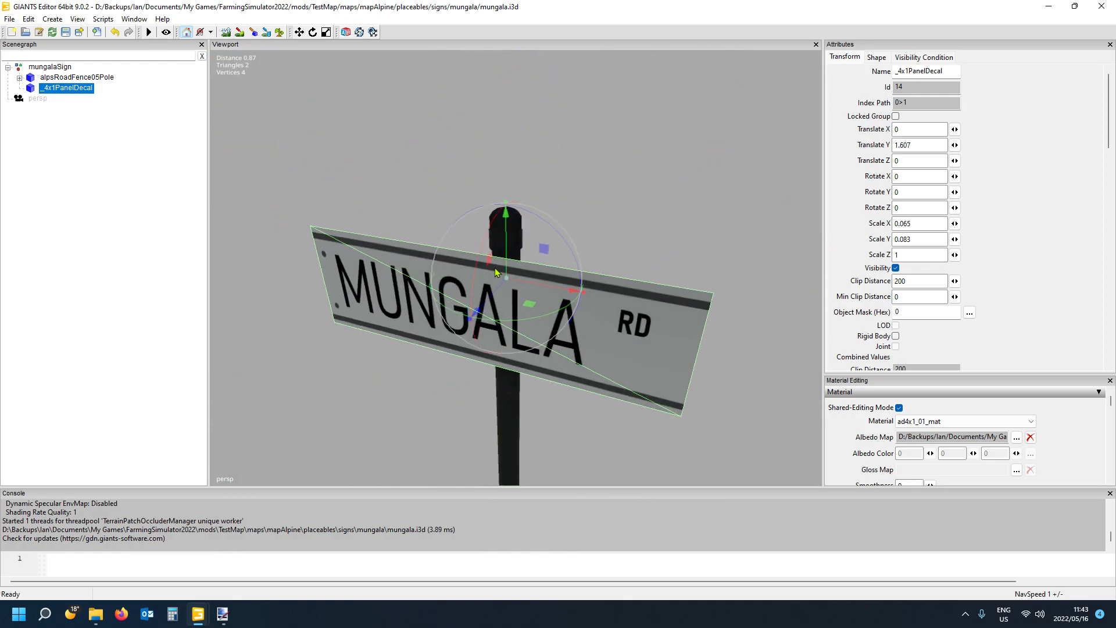
{"action": "left_click_drag", "start_coordinate": [493, 291], "coordinate": [545, 225]}
{"action": "left_click_drag", "start_coordinate": [549, 399], "coordinate": [431, 395], "text": "alt"}
{"action": "scroll", "coordinate": [625, 362], "scroll_direction": "up", "scroll_amount": 3}
{"action": "scroll", "coordinate": [431, 396], "scroll_direction": "down", "scroll_amount": 3}
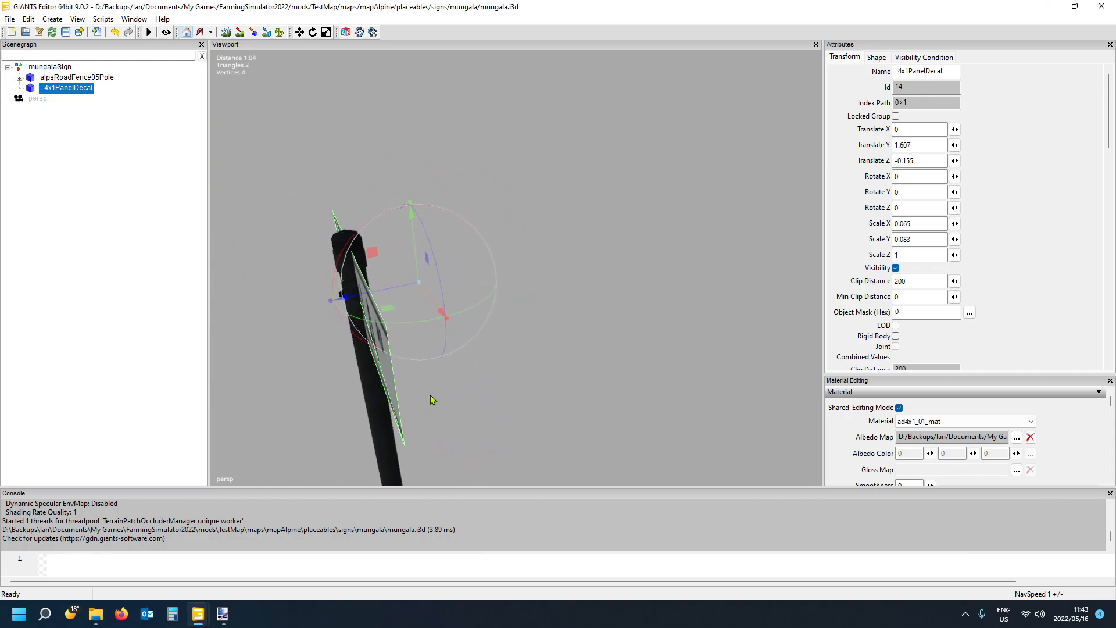
{"action": "scroll", "coordinate": [431, 398], "scroll_direction": "down", "scroll_amount": 1}
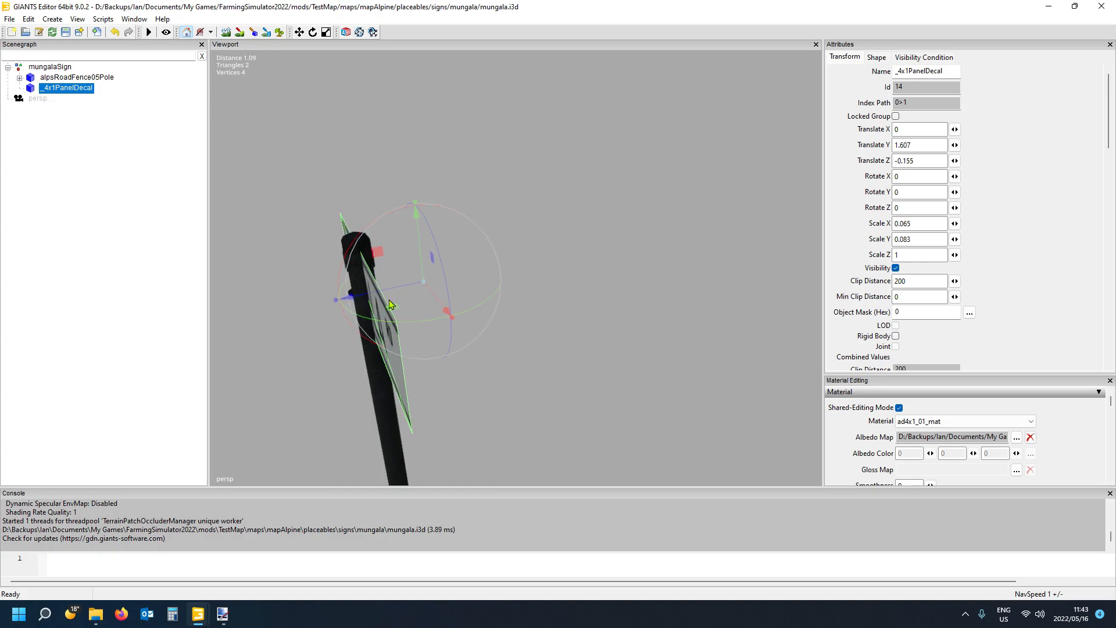
- Move the decal along X to about 0.422 so its M-side edge meets the pole
{"action": "left_click_drag", "start_coordinate": [390, 303], "coordinate": [507, 401], "text": "alt"}
{"action": "left_click_drag", "start_coordinate": [542, 260], "coordinate": [740, 286]}
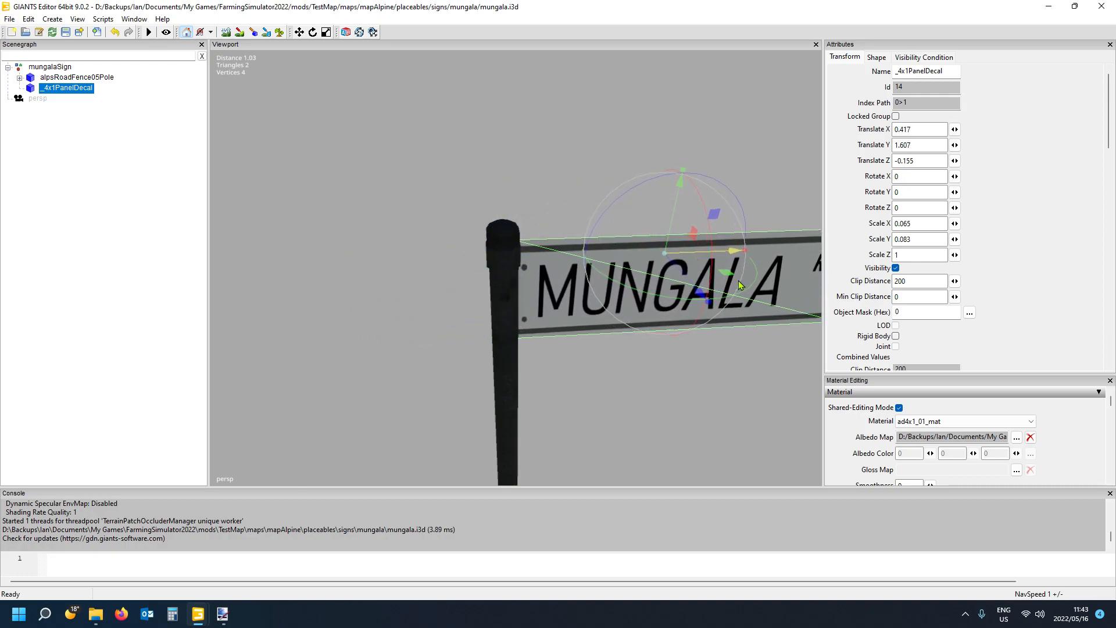
{"action": "left_click_drag", "start_coordinate": [573, 367], "coordinate": [515, 357], "text": "alt"}
{"action": "scroll", "coordinate": [708, 359], "scroll_direction": "up", "scroll_amount": 3}
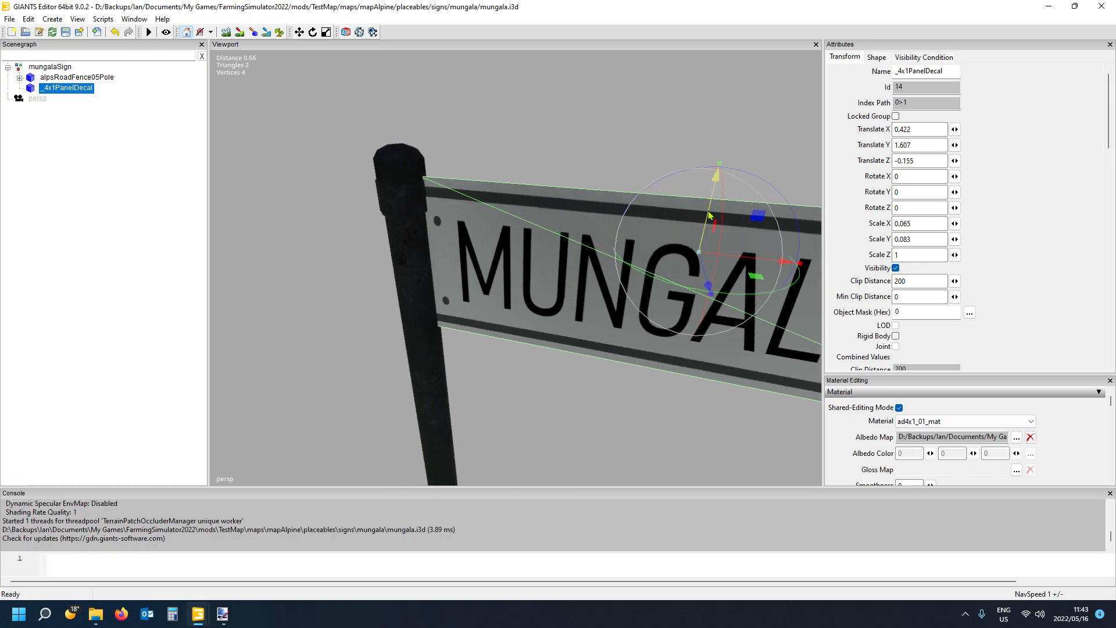
- Lower the decal to a Translate Y of about 1.556 and fine-tune its Translate X to 0.423
{"action": "left_click_drag", "start_coordinate": [709, 216], "coordinate": [543, 239]}
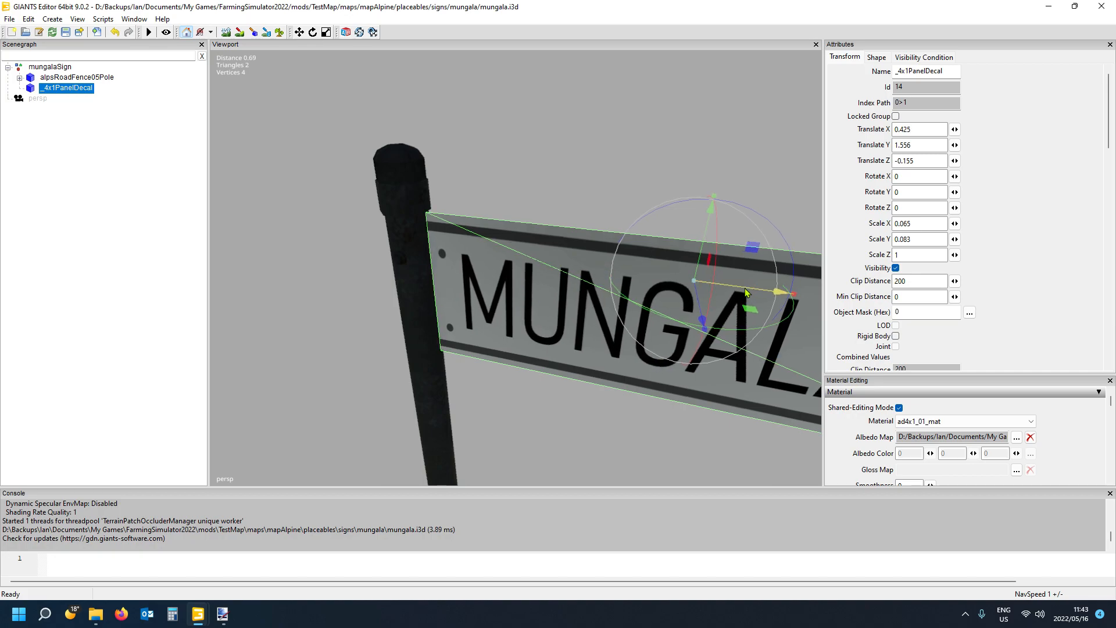
{"action": "left_click_drag", "start_coordinate": [746, 292], "coordinate": [750, 293]}
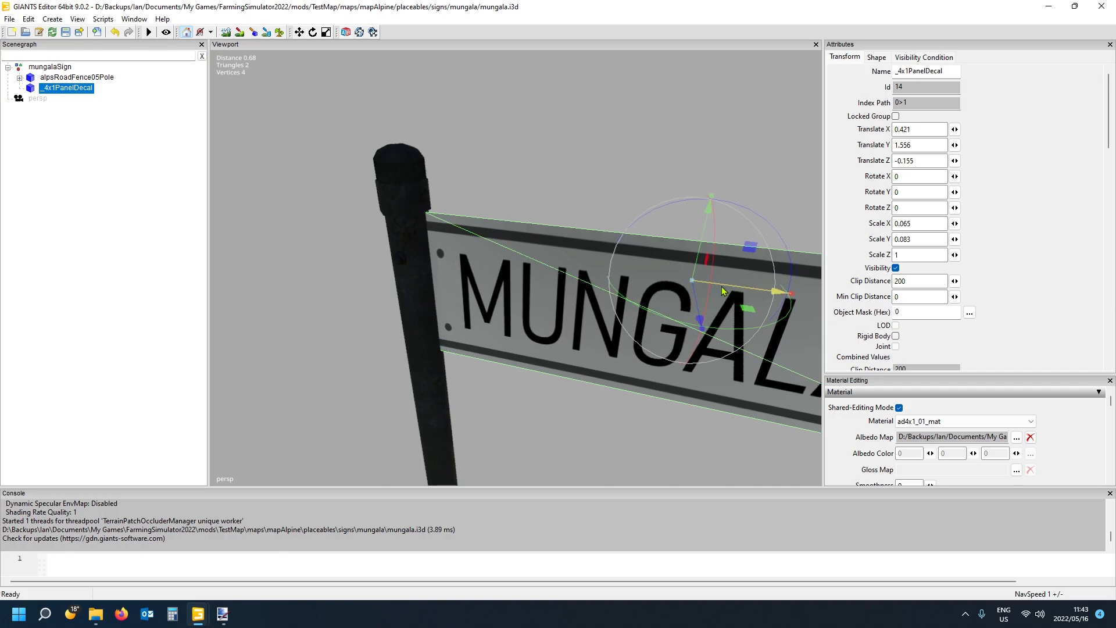
{"action": "left_click_drag", "start_coordinate": [724, 290], "coordinate": [721, 290]}
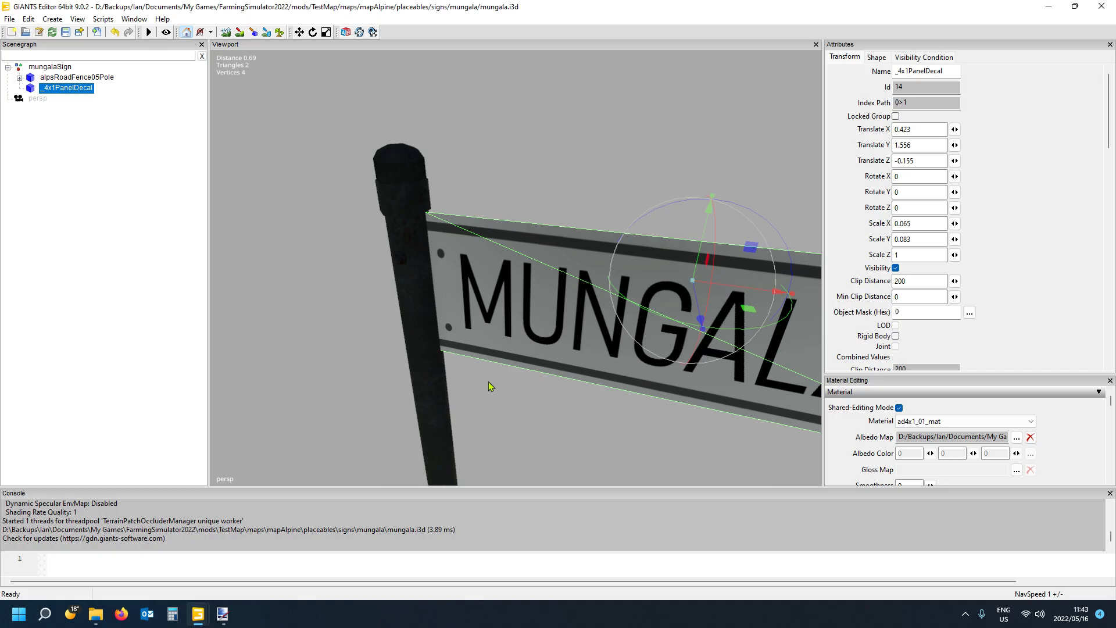
{"action": "scroll", "coordinate": [500, 395], "scroll_direction": "down", "scroll_amount": 5}
{"action": "scroll", "coordinate": [508, 403], "scroll_direction": "down", "scroll_amount": 8}
{"action": "left_click_drag", "start_coordinate": [508, 400], "coordinate": [601, 396], "text": "alt"}
{"action": "scroll", "coordinate": [517, 437], "scroll_direction": "up", "scroll_amount": 6}
{"action": "scroll", "coordinate": [494, 387], "scroll_direction": "down", "scroll_amount": 4}
{"action": "scroll", "coordinate": [501, 367], "scroll_direction": "up", "scroll_amount": 4}
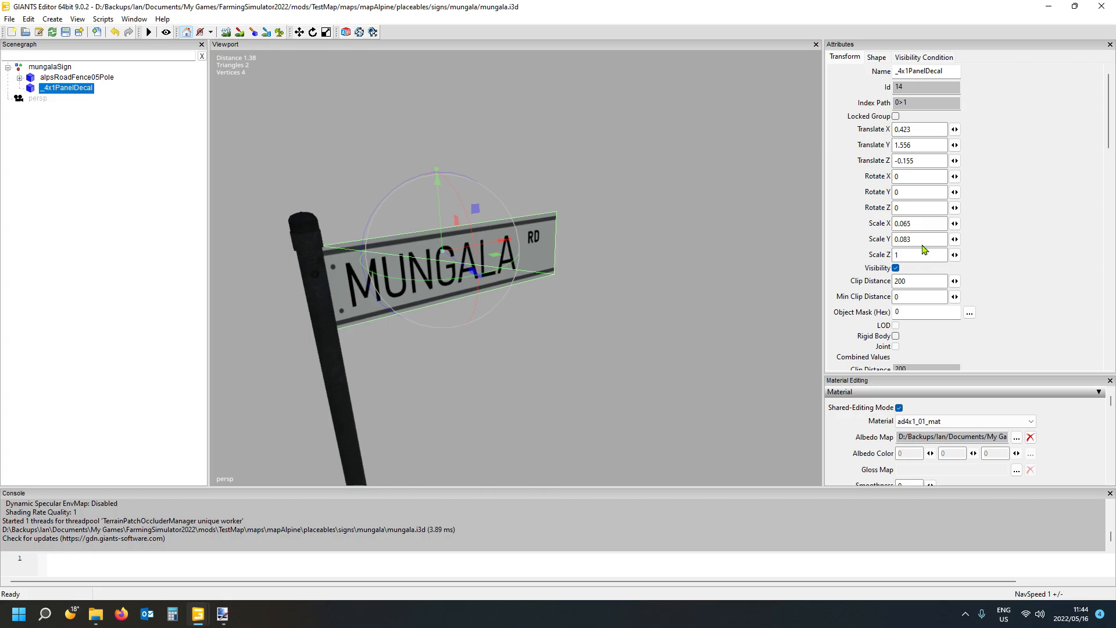
{"action": "left_click", "coordinate": [925, 224]}
{"action": "left_click", "coordinate": [10, 19]}
{"action": "left_click", "coordinate": [28, 145]}
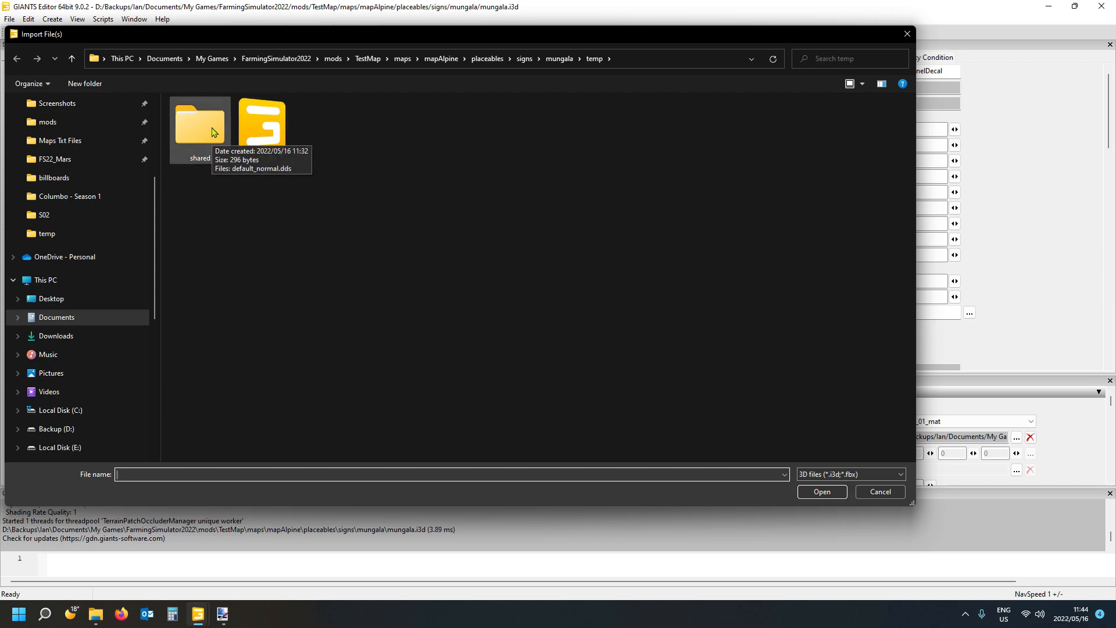
{"action": "left_click", "coordinate": [560, 58]}
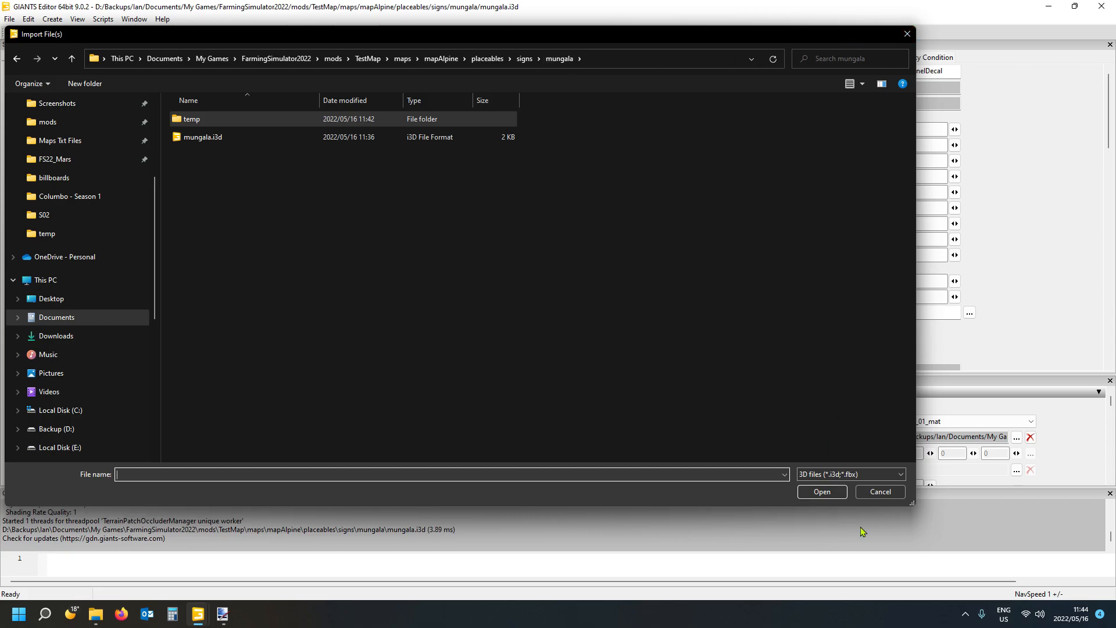
{"action": "left_click", "coordinate": [878, 492]}
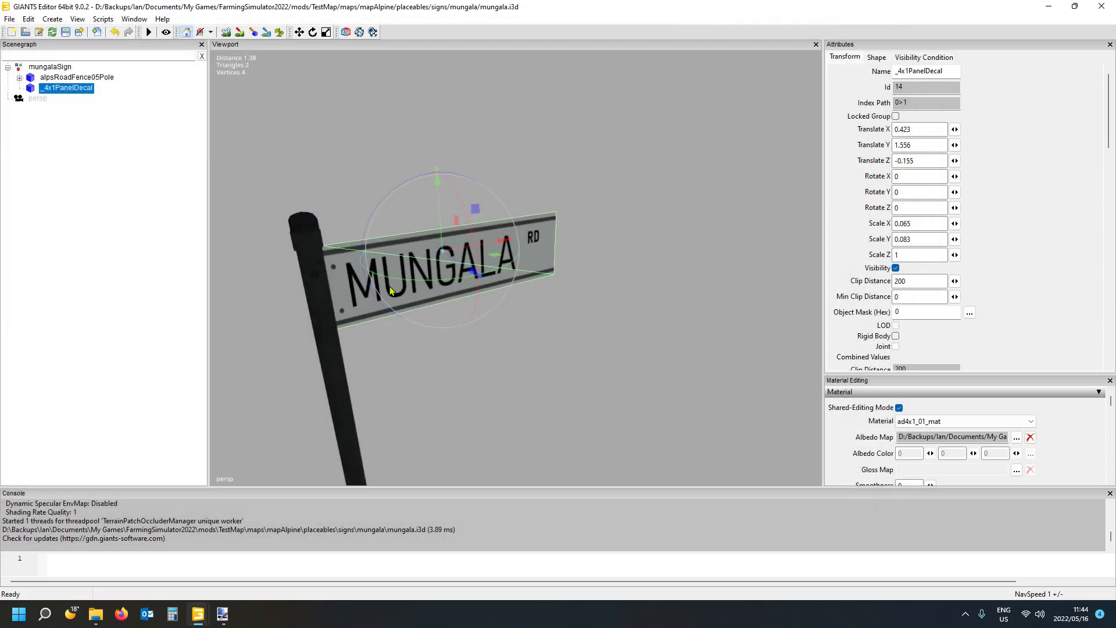
- Duplicate _4x1PanelDecal and rotate the copy about 180° around its vertical axis to face the back of the sign
{"action": "left_click_drag", "start_coordinate": [565, 358], "coordinate": [423, 390], "text": "alt"}
{"action": "scroll", "coordinate": [592, 340], "scroll_direction": "up", "scroll_amount": 4}
{"action": "scroll", "coordinate": [336, 373], "scroll_direction": "down", "scroll_amount": 5}
{"action": "left_click_drag", "start_coordinate": [500, 393], "coordinate": [481, 400], "text": "alt"}
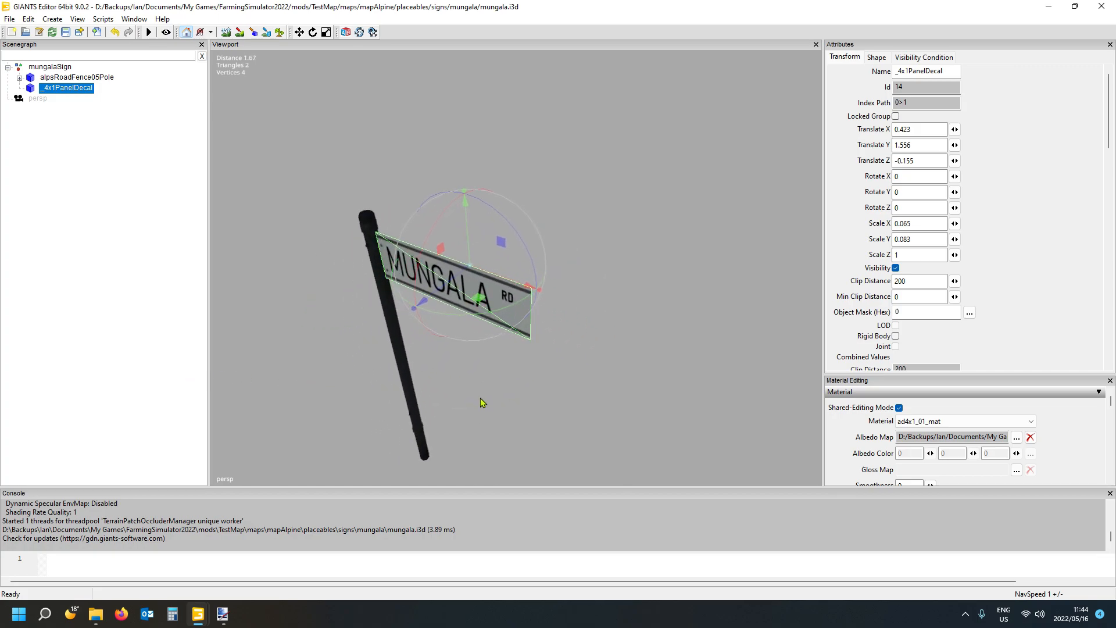
{"action": "scroll", "coordinate": [481, 402], "scroll_direction": "up", "scroll_amount": 3}
{"action": "scroll", "coordinate": [483, 404], "scroll_direction": "down", "scroll_amount": 2}
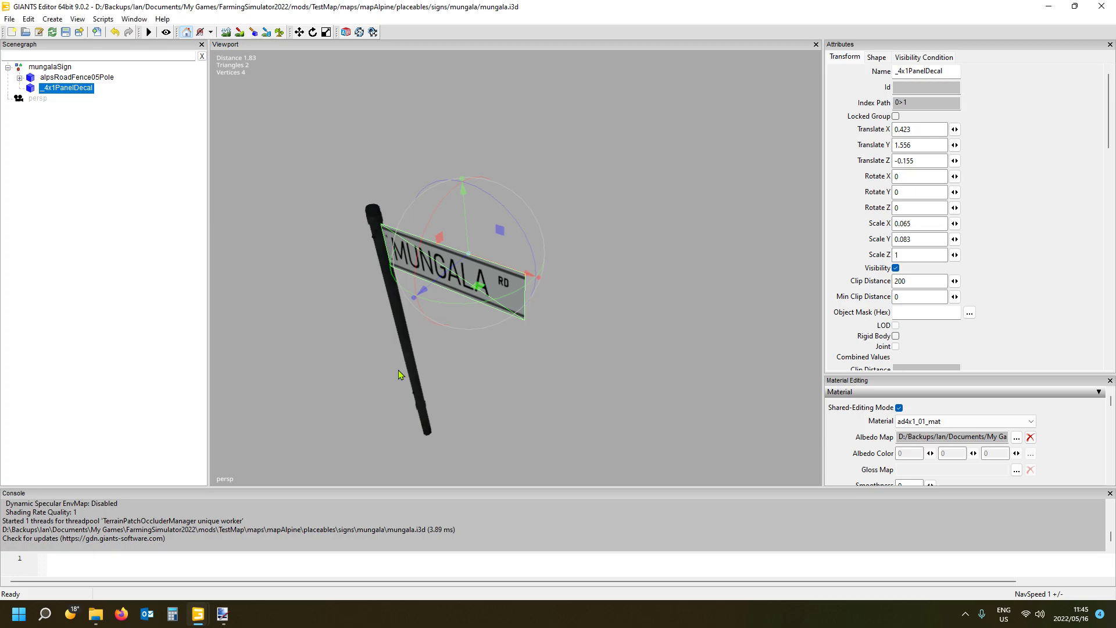
{"action": "key", "text": "ctrl+d"}
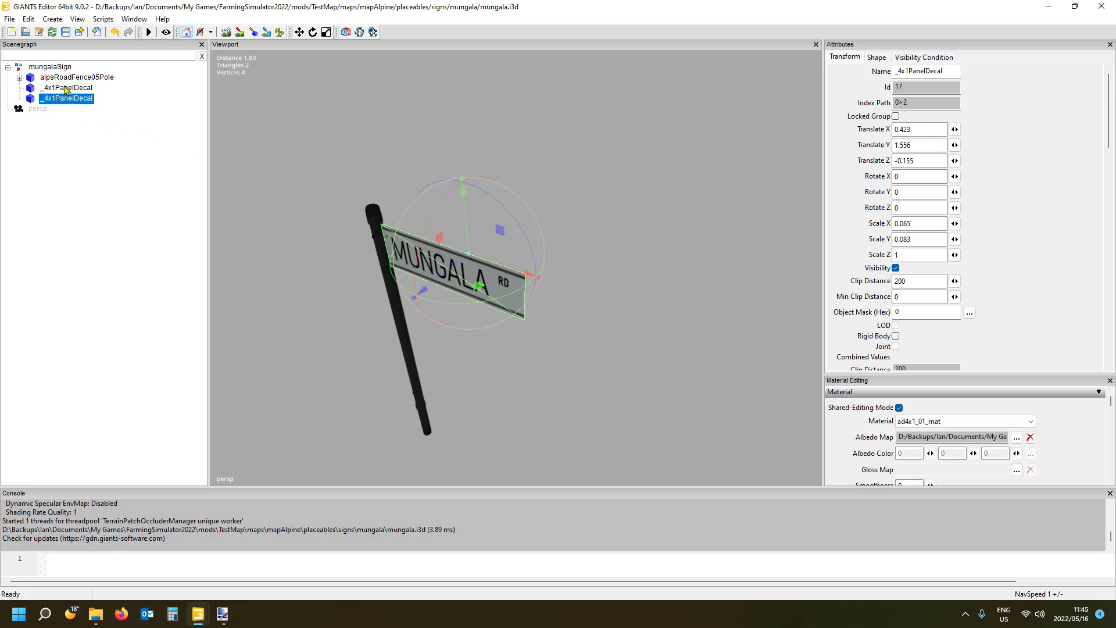
{"action": "left_click_drag", "start_coordinate": [463, 306], "coordinate": [476, 207]}
{"action": "left_click_drag", "start_coordinate": [549, 375], "coordinate": [247, 358], "text": "alt"}
{"action": "left_click_drag", "start_coordinate": [507, 375], "coordinate": [530, 347], "text": "alt"}
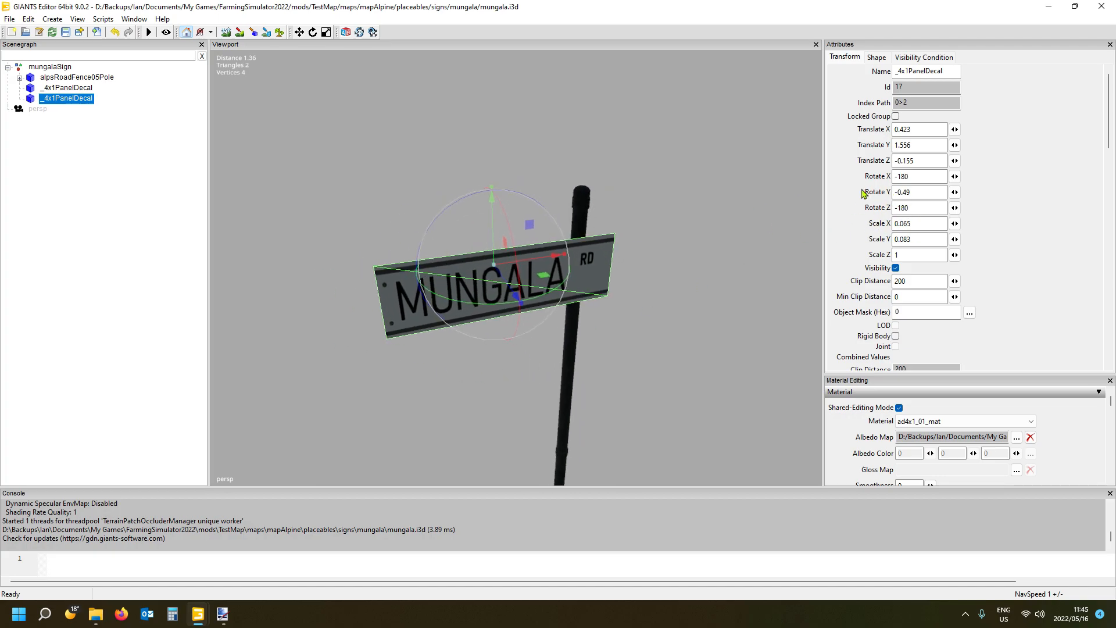
- Set the duplicated decal's Rotate Y to 0 so the back panel sits straight
{"action": "left_click_drag", "start_coordinate": [927, 192], "coordinate": [883, 192]}
{"action": "type", "text": "0"}
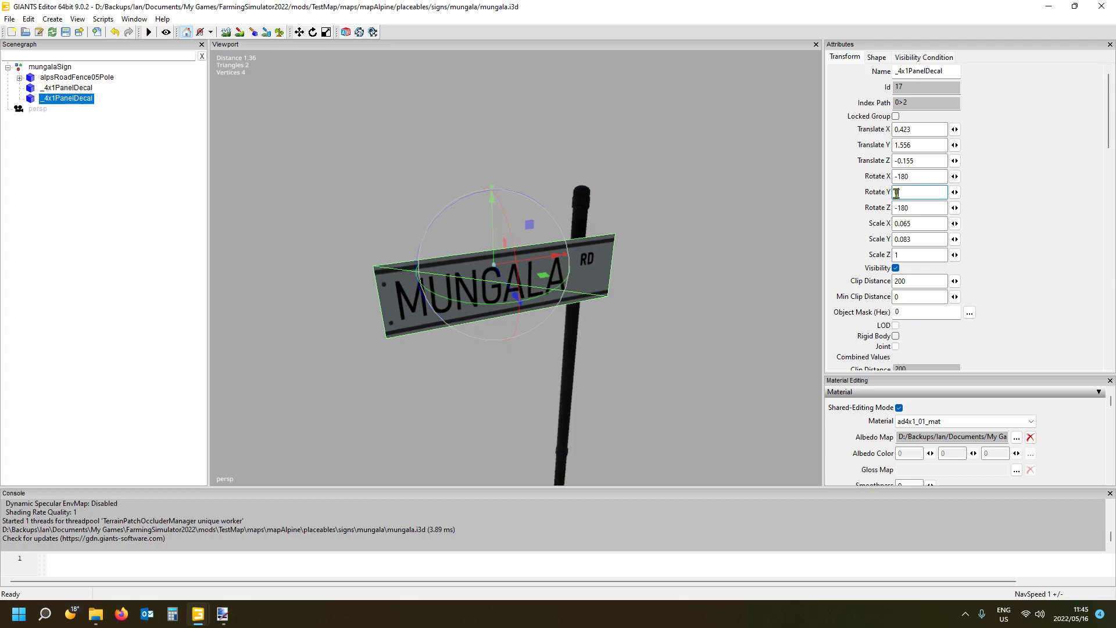
{"action": "left_click_drag", "start_coordinate": [591, 344], "coordinate": [605, 418], "text": "alt"}
{"action": "scroll", "coordinate": [564, 323], "scroll_direction": "up", "scroll_amount": 2}
{"action": "scroll", "coordinate": [570, 311], "scroll_direction": "up", "scroll_amount": 4}
{"action": "scroll", "coordinate": [606, 417], "scroll_direction": "down", "scroll_amount": 5}
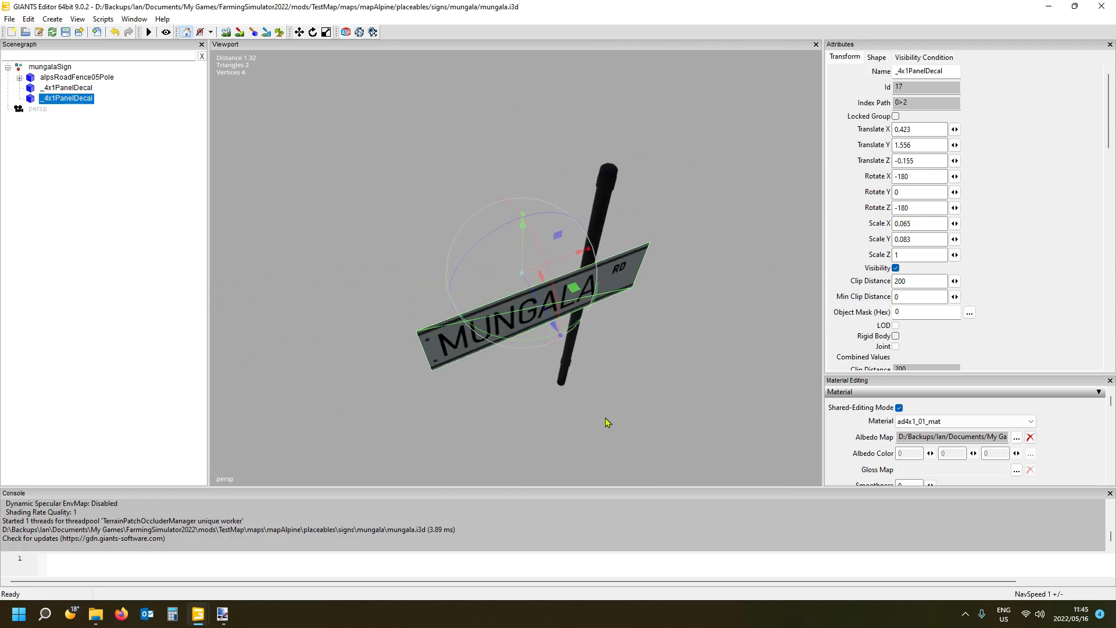
- Move the duplicated decal along Z to about 0.154 so it sits on the back side of the sign
{"action": "left_click_drag", "start_coordinate": [532, 291], "coordinate": [480, 202]}
{"action": "left_click_drag", "start_coordinate": [538, 335], "coordinate": [690, 313], "text": "alt"}
{"action": "scroll", "coordinate": [541, 331], "scroll_direction": "up", "scroll_amount": 2}
{"action": "scroll", "coordinate": [495, 295], "scroll_direction": "up", "scroll_amount": 4}
{"action": "scroll", "coordinate": [697, 292], "scroll_direction": "down", "scroll_amount": 2}
{"action": "scroll", "coordinate": [696, 292], "scroll_direction": "down", "scroll_amount": 3}
{"action": "left_click_drag", "start_coordinate": [503, 290], "coordinate": [502, 289]}
{"action": "left_click_drag", "start_coordinate": [587, 341], "coordinate": [329, 244], "text": "alt"}
{"action": "scroll", "coordinate": [718, 325], "scroll_direction": "down", "scroll_amount": 2}
{"action": "scroll", "coordinate": [718, 326], "scroll_direction": "down", "scroll_amount": 2}
{"action": "scroll", "coordinate": [336, 297], "scroll_direction": "up", "scroll_amount": 4}
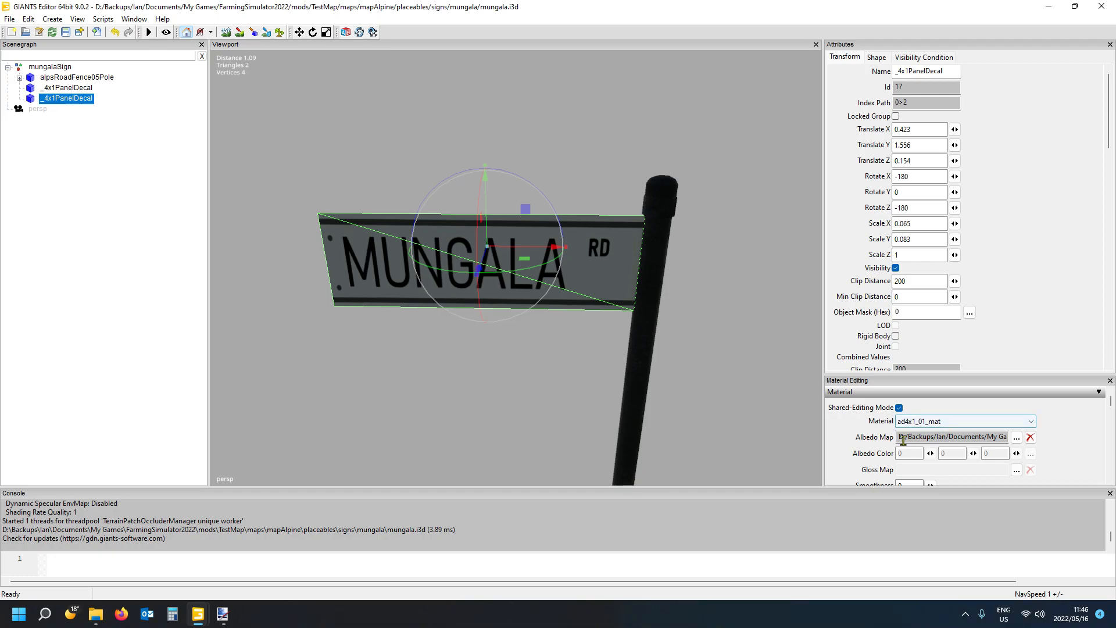
- Replace the duplicated decal's albedo map with the "back" version of the ad4x1_01_diffuse DDS texture from the temp folder
{"action": "left_click", "coordinate": [1017, 439]}
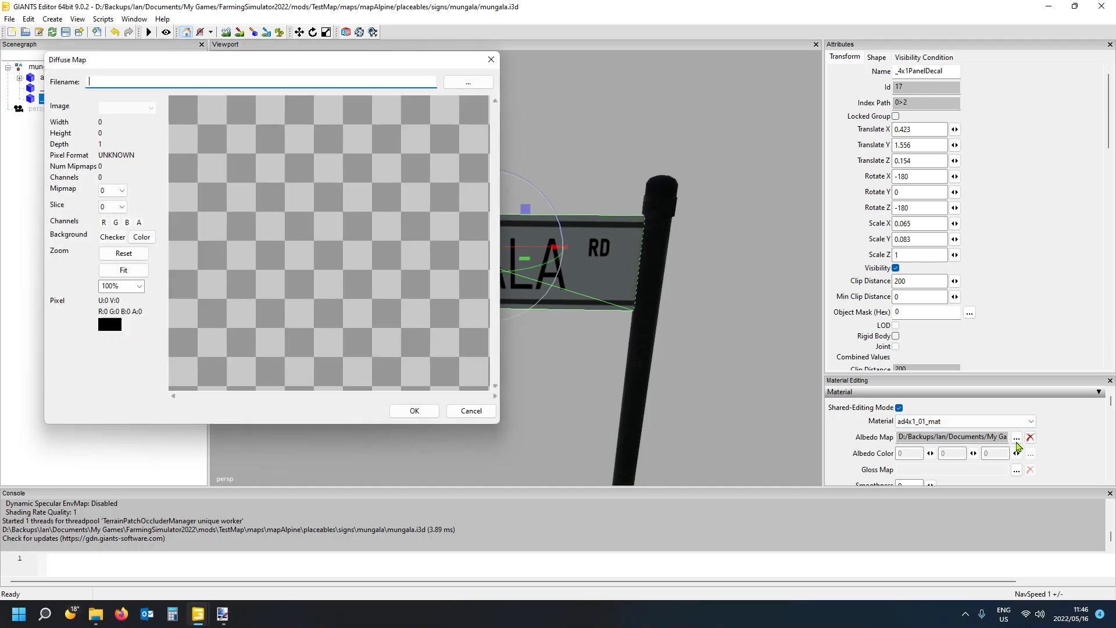
{"action": "left_click", "coordinate": [476, 81]}
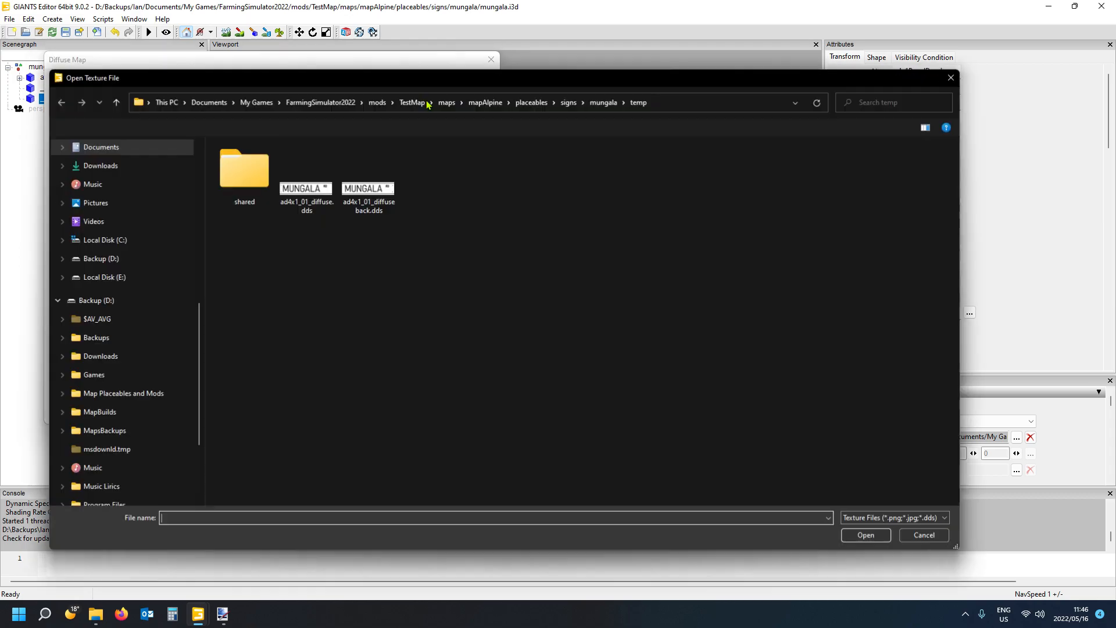
{"action": "double_click", "coordinate": [374, 211]}
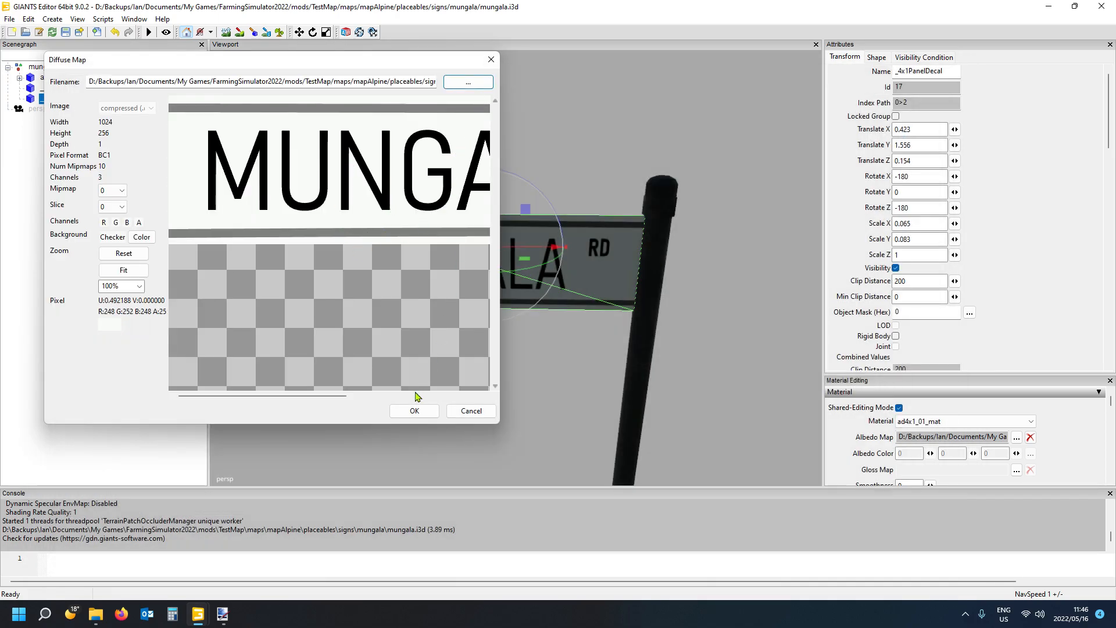
{"action": "left_click", "coordinate": [422, 412]}
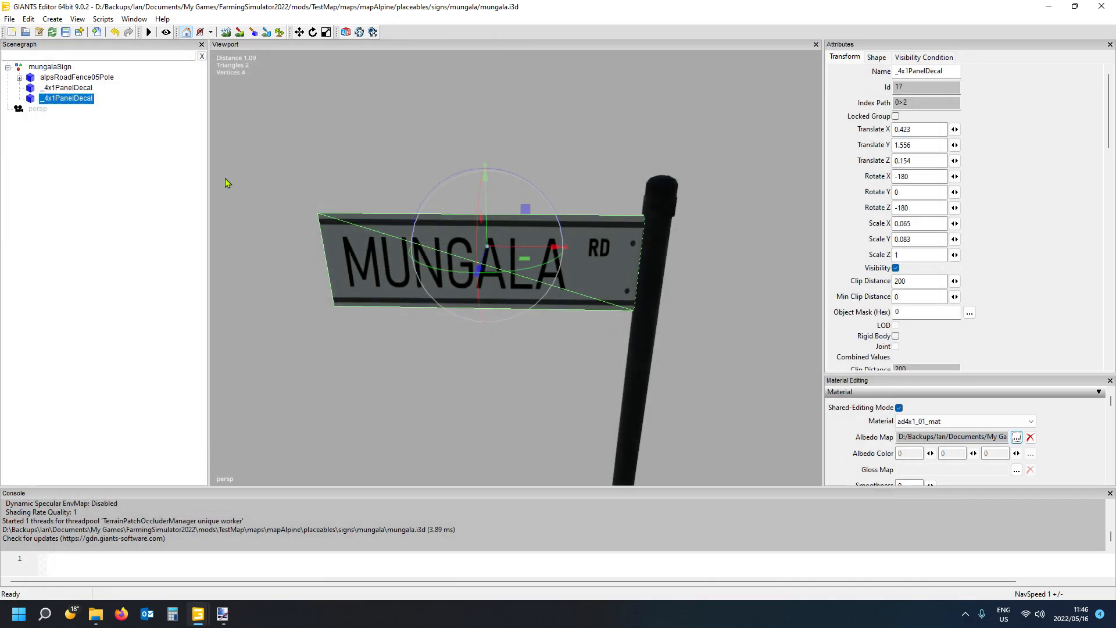
- Check the assembled mungalaSign group with its pole and both decals, and save the scene
{"action": "left_click", "coordinate": [156, 168]}
{"action": "left_click_drag", "start_coordinate": [409, 368], "coordinate": [504, 389], "text": "alt"}
{"action": "scroll", "coordinate": [466, 360], "scroll_direction": "down", "scroll_amount": 4}
{"action": "scroll", "coordinate": [491, 392], "scroll_direction": "up", "scroll_amount": 1}
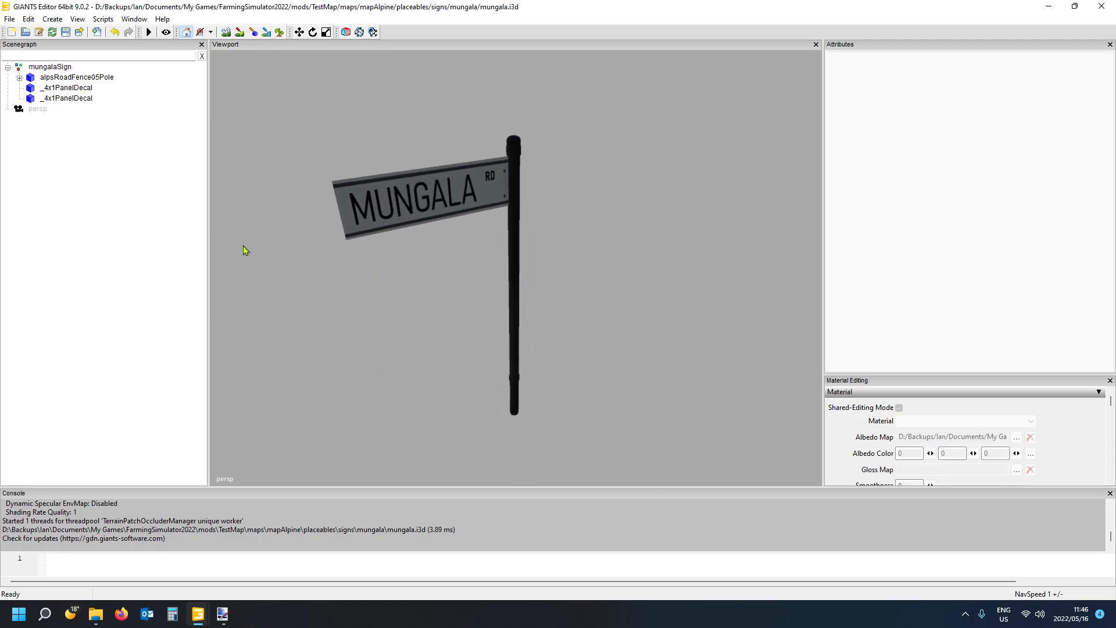
{"action": "left_click", "coordinate": [50, 68]}
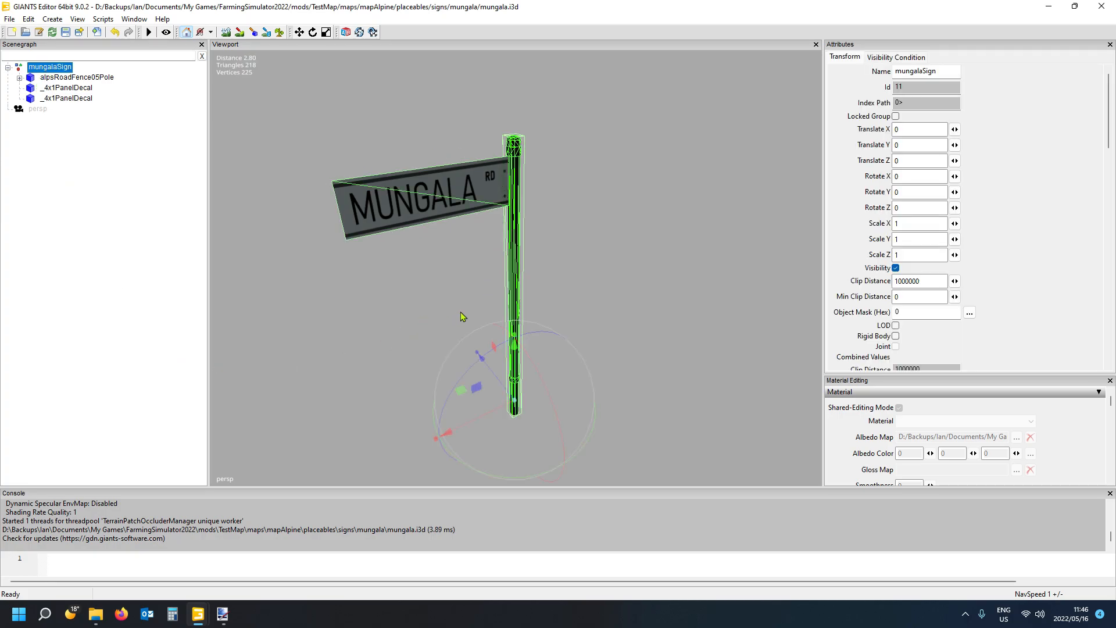
{"action": "left_click", "coordinate": [80, 171]}
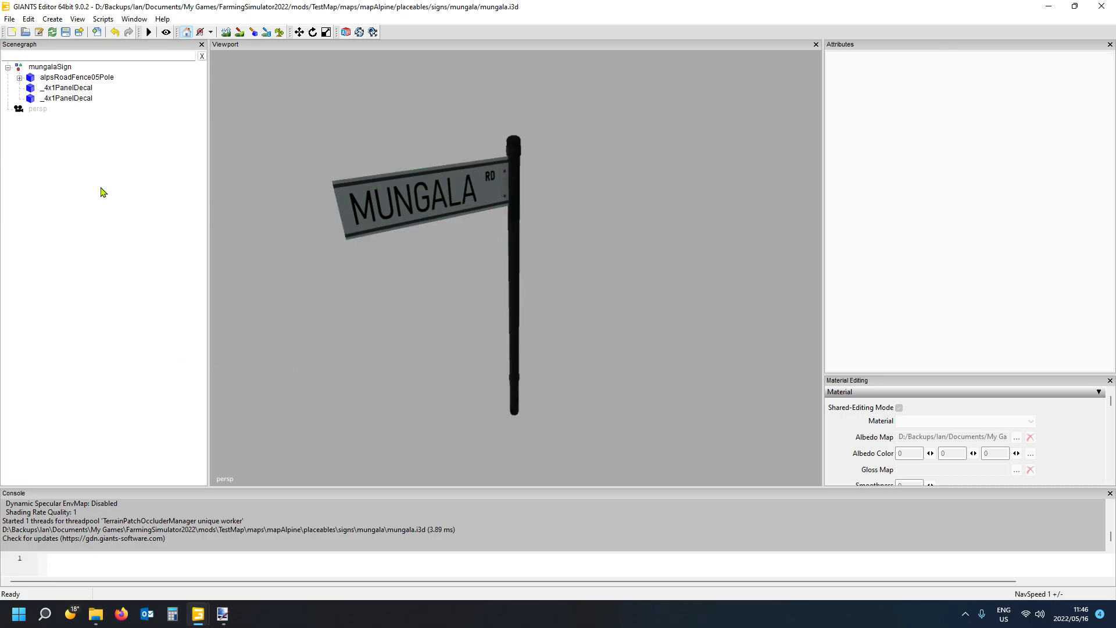
{"action": "left_click", "coordinate": [67, 34]}
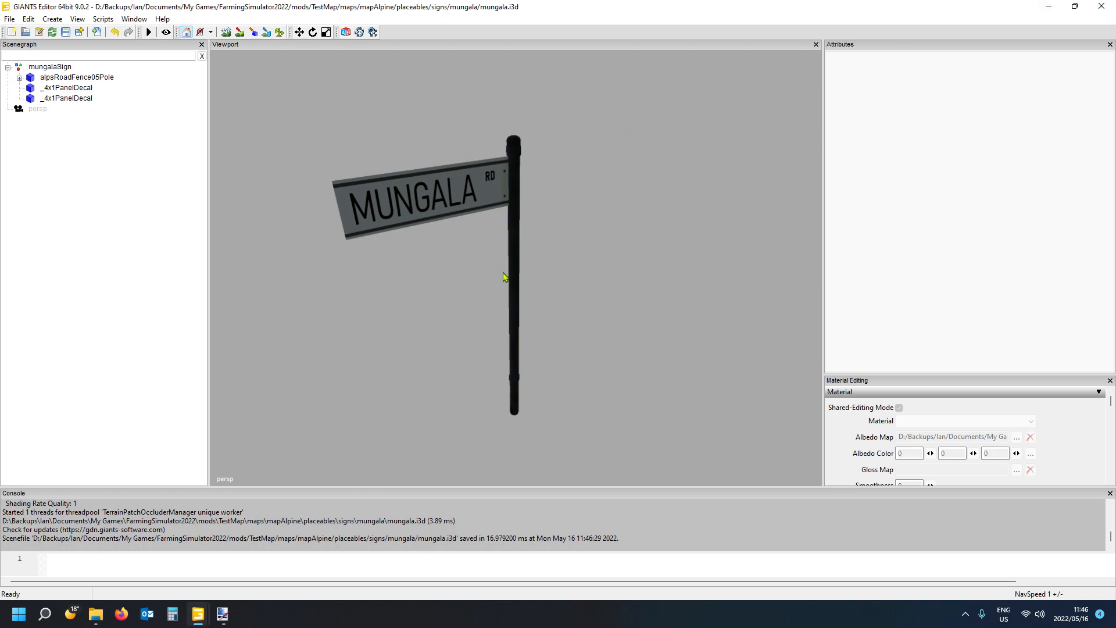
- Close the sign scene in GIANTS Editor, saving the changes to mungala.i3d
{"action": "left_click_drag", "start_coordinate": [503, 272], "coordinate": [535, 276], "text": "alt"}
{"action": "scroll", "coordinate": [527, 277], "scroll_direction": "down", "scroll_amount": 3}
{"action": "scroll", "coordinate": [529, 278], "scroll_direction": "up", "scroll_amount": 4}
{"action": "scroll", "coordinate": [534, 277], "scroll_direction": "down", "scroll_amount": 3}
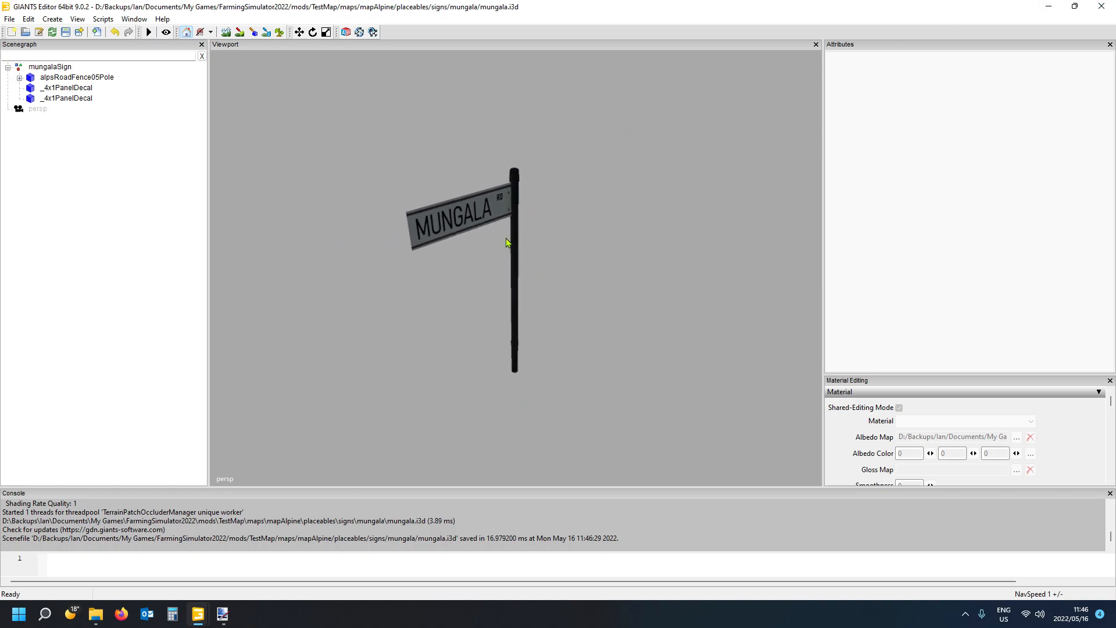
{"action": "left_click", "coordinate": [1102, 7]}
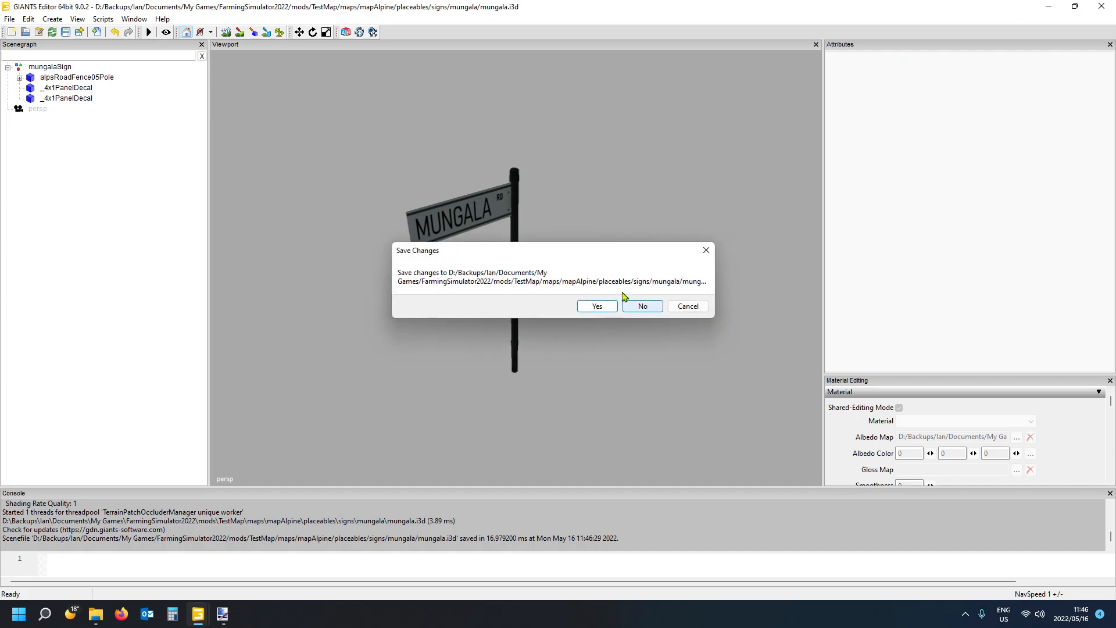
{"action": "left_click", "coordinate": [592, 307]}
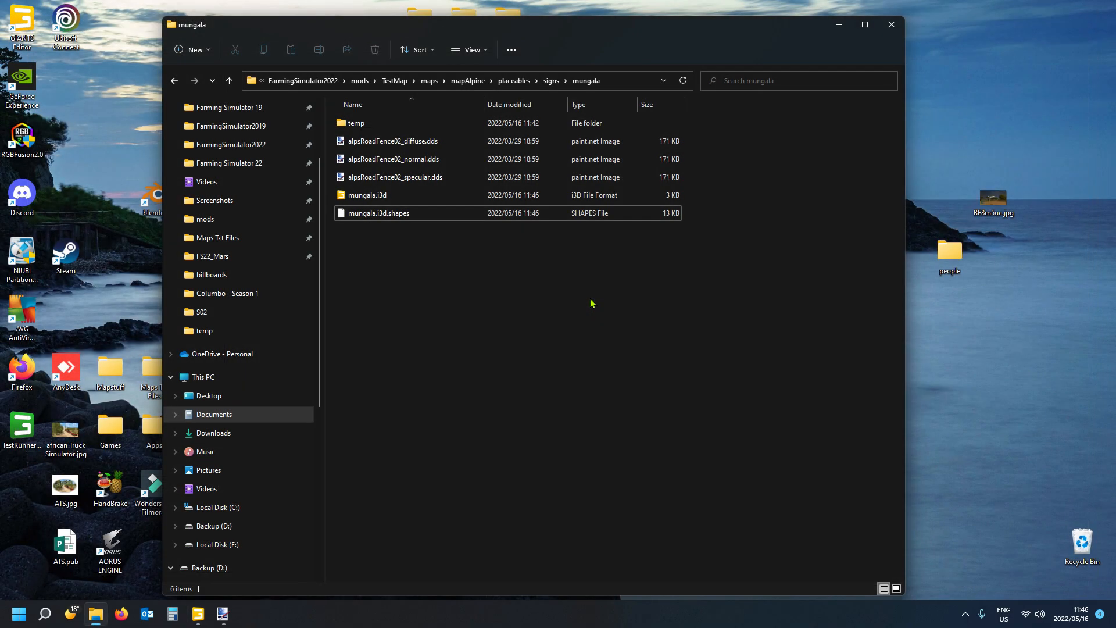
- Reopen mungala.i3d from the mungala folder in GIANTS Editor 9.0.2 and check the mungalaSign group
{"action": "double_click", "coordinate": [375, 200]}
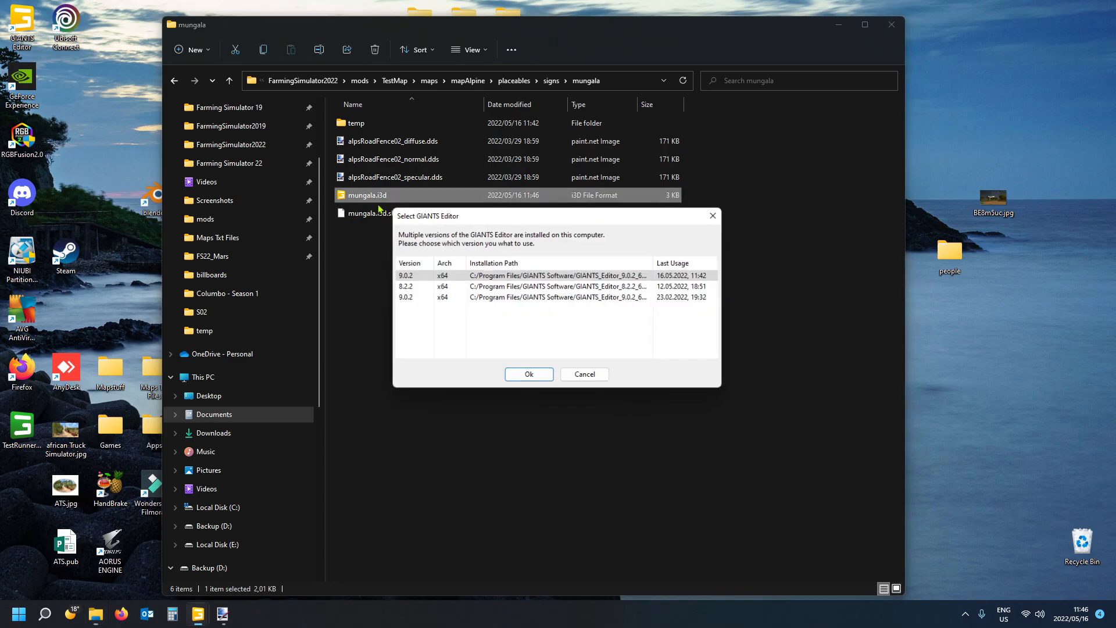
{"action": "left_click", "coordinate": [529, 376]}
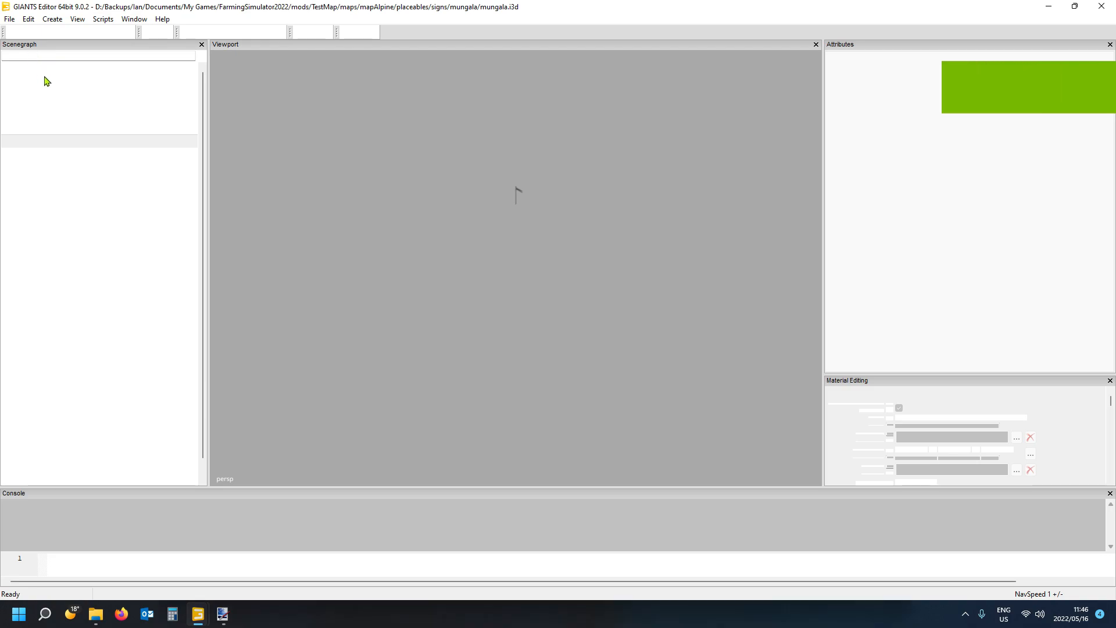
{"action": "left_click", "coordinate": [53, 68]}
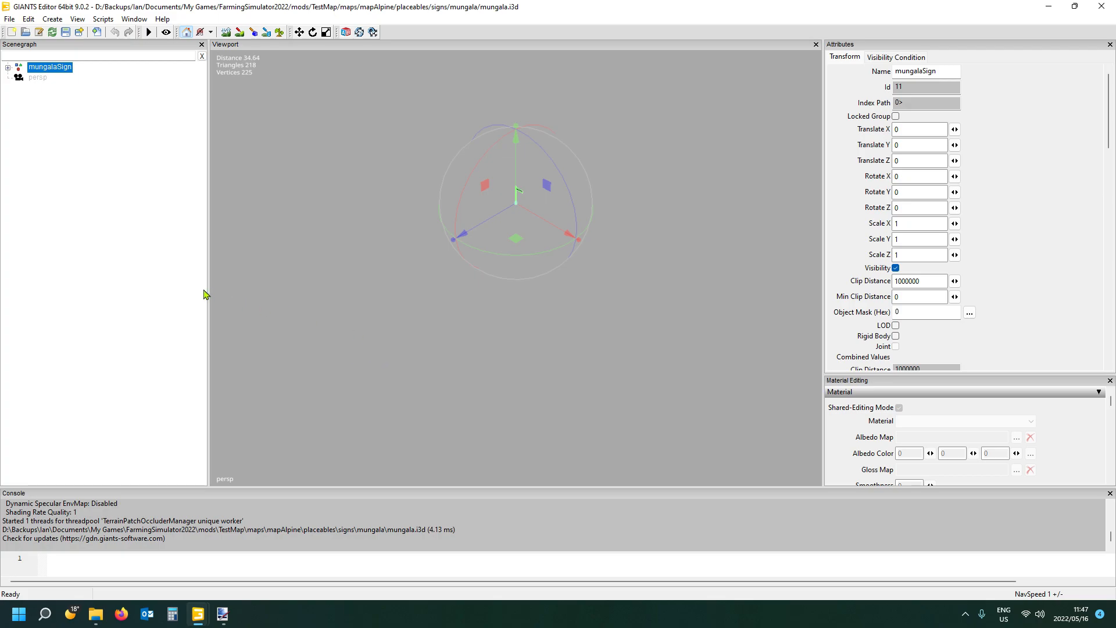
{"action": "left_click", "coordinate": [166, 271]}
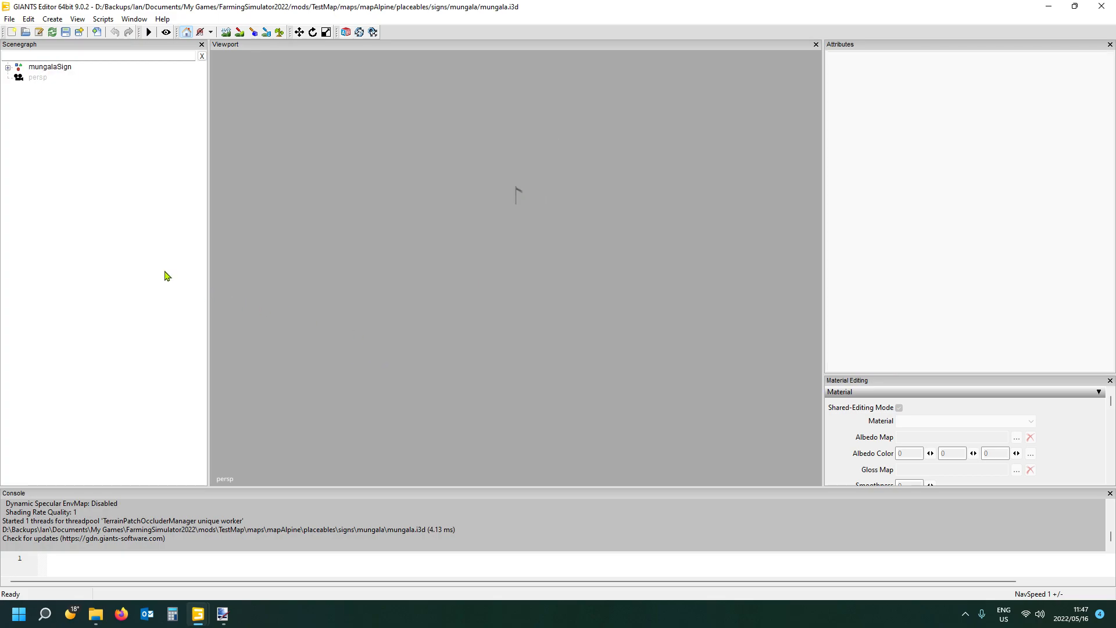